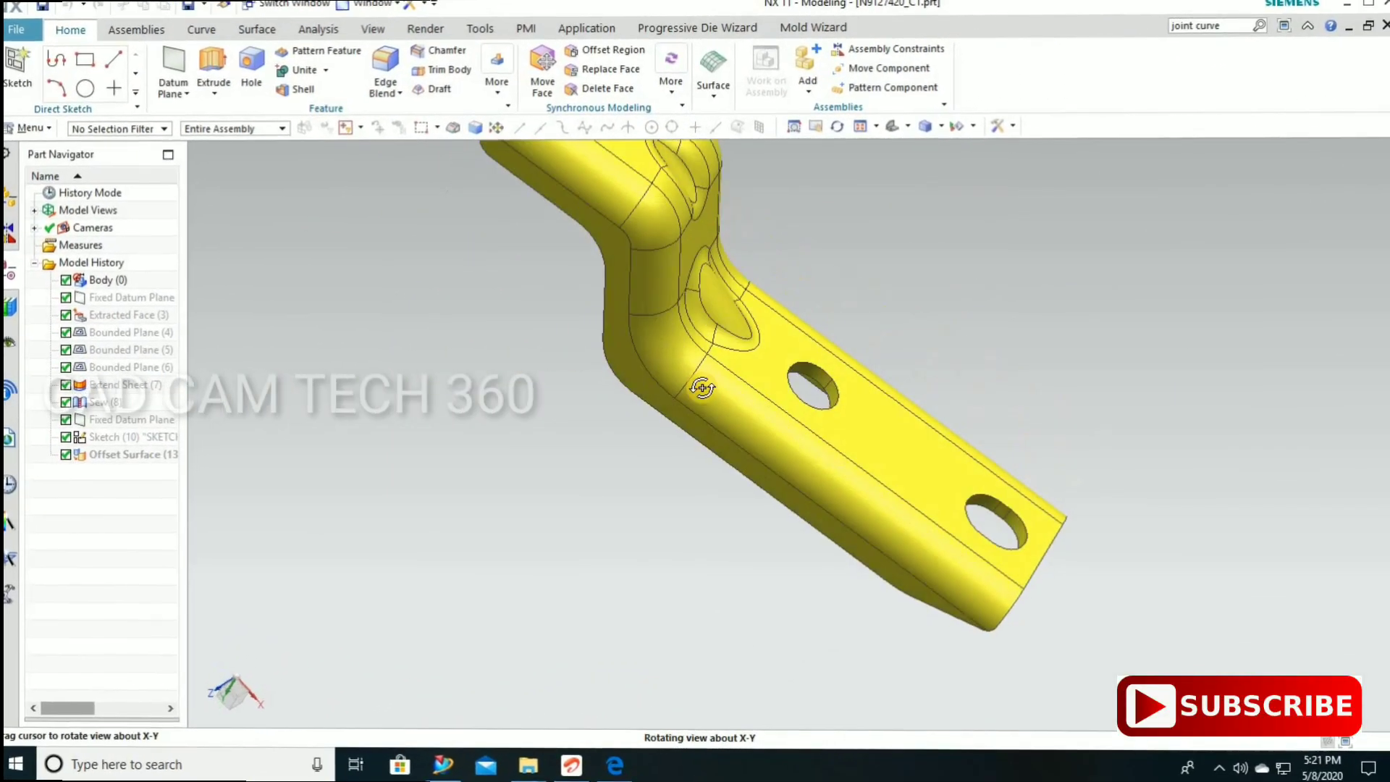
# Rotate the yellow bracket part to a flat front view.
pyautogui.moveTo(701, 388)
pyautogui.mouseDown(button='middle')
pyautogui.moveTo(666, 505)
pyautogui.moveTo(739, 468)
pyautogui.moveTo(744, 562)
pyautogui.moveTo(720, 514)
pyautogui.moveTo(617, 463)
pyautogui.mouseUp(button='middle')
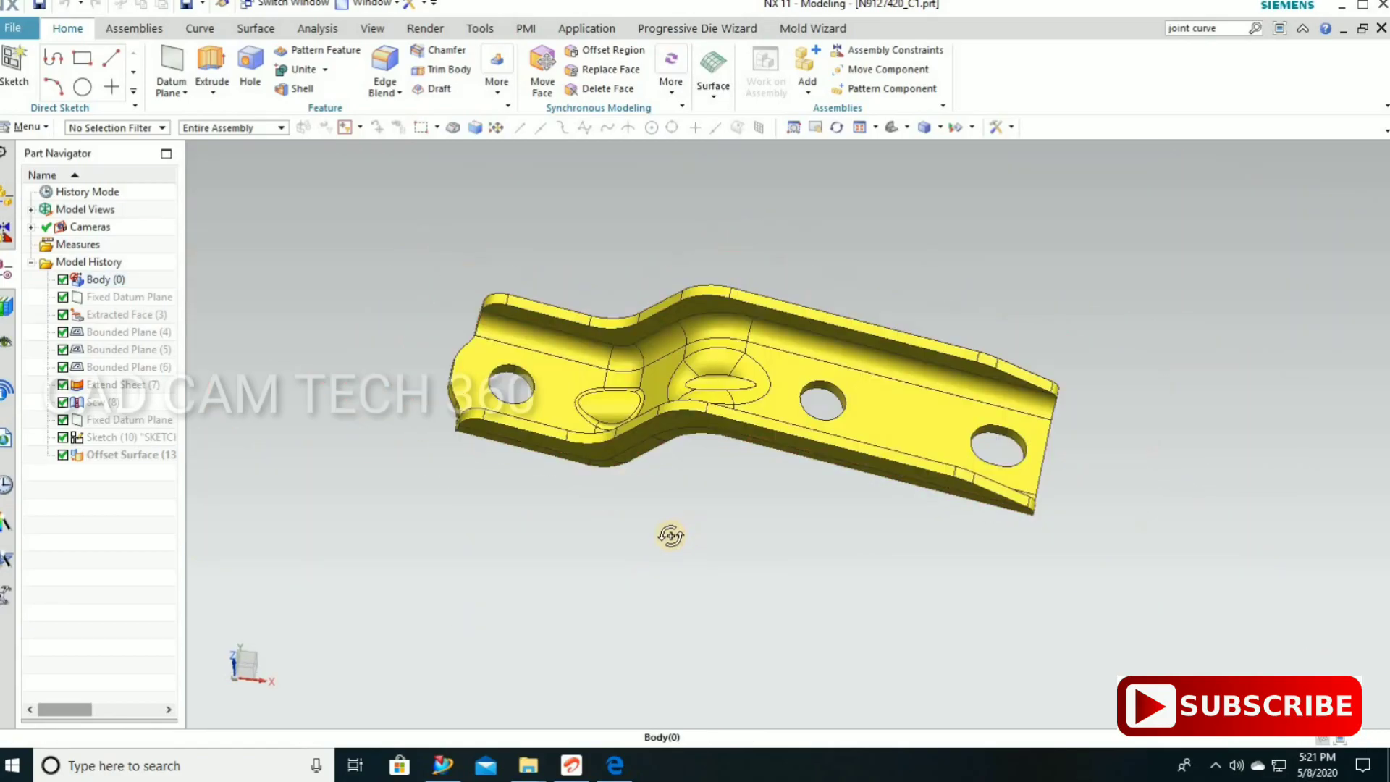
# Extract a copy of all 29 bracket faces using the body-faces selection rule.
pyautogui.moveTo(671, 536); pyautogui.dragTo(673, 549, button='middle')
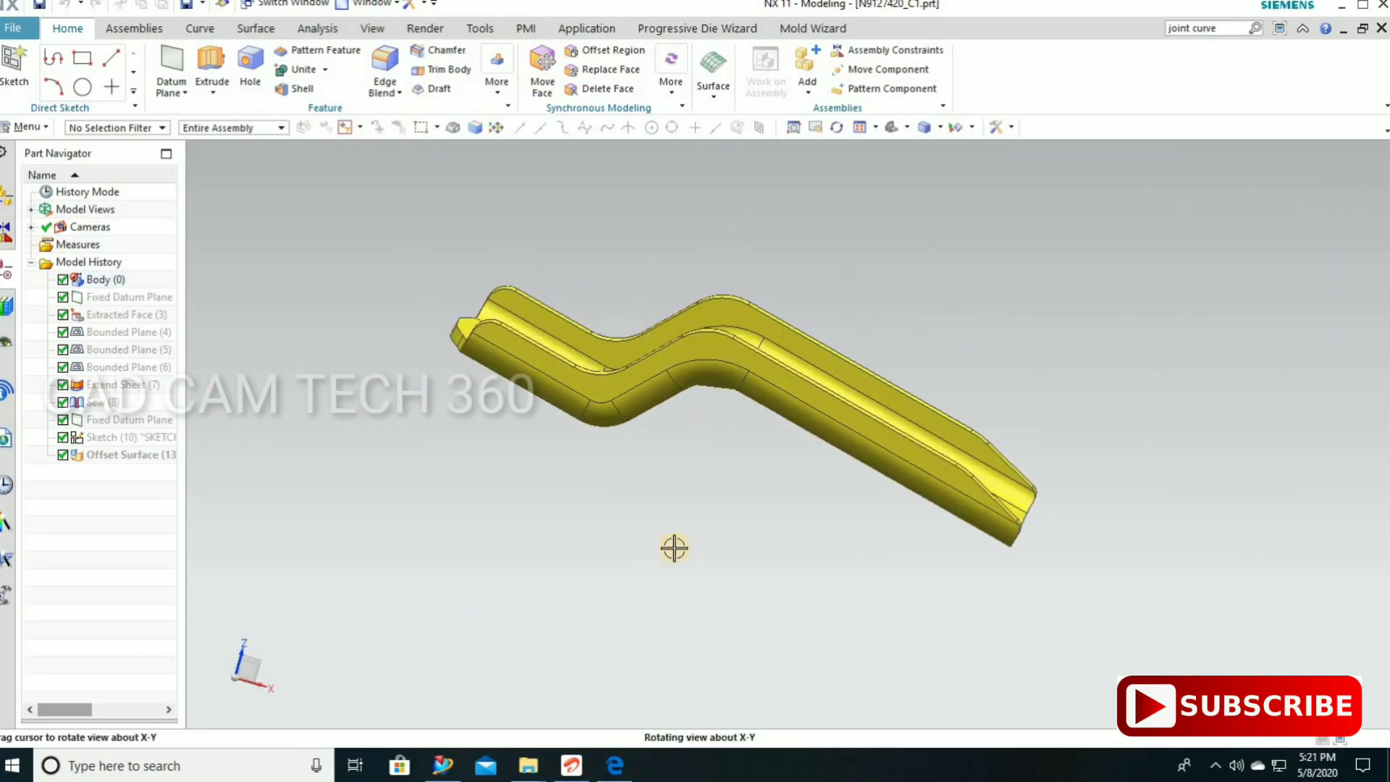
pyautogui.click(255, 29)
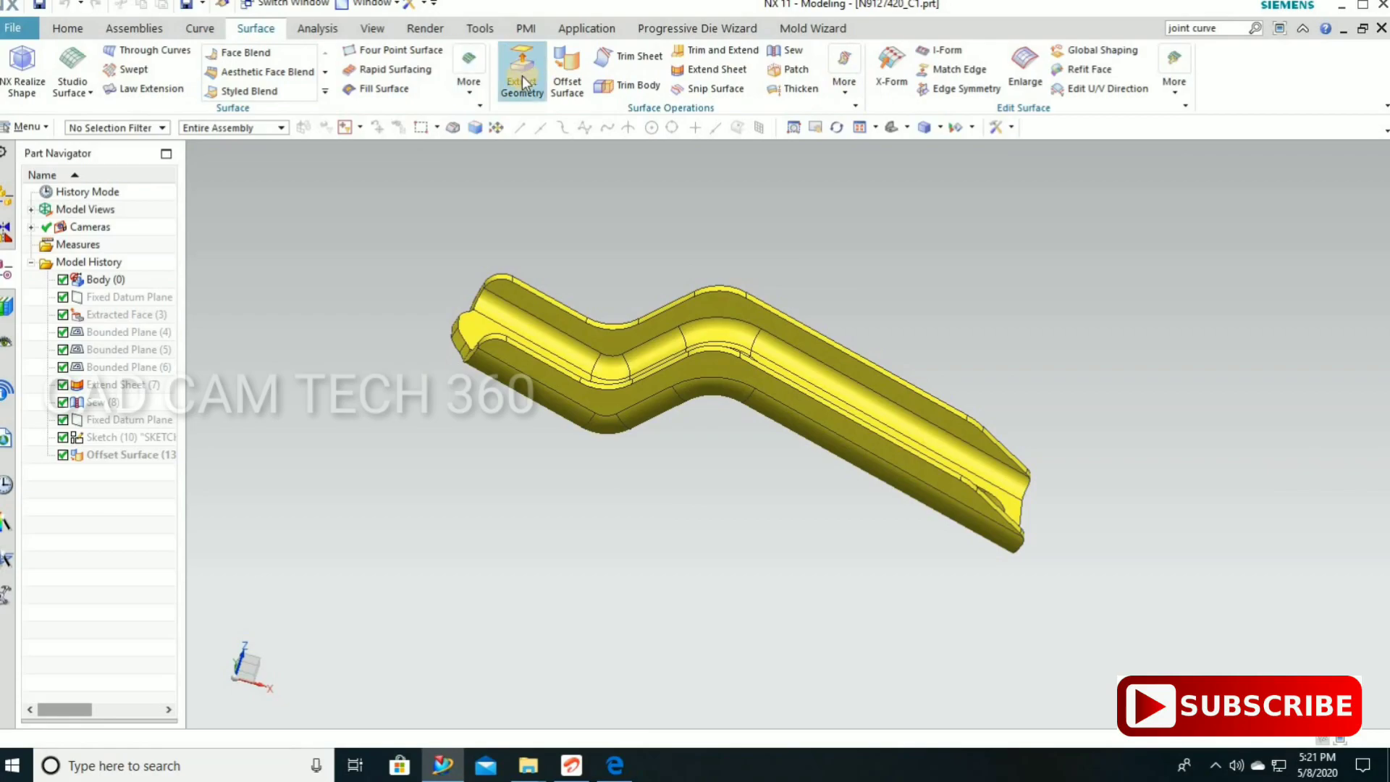
pyautogui.click(521, 73)
pyautogui.moveTo(517, 385); pyautogui.dragTo(552, 341, button='middle')
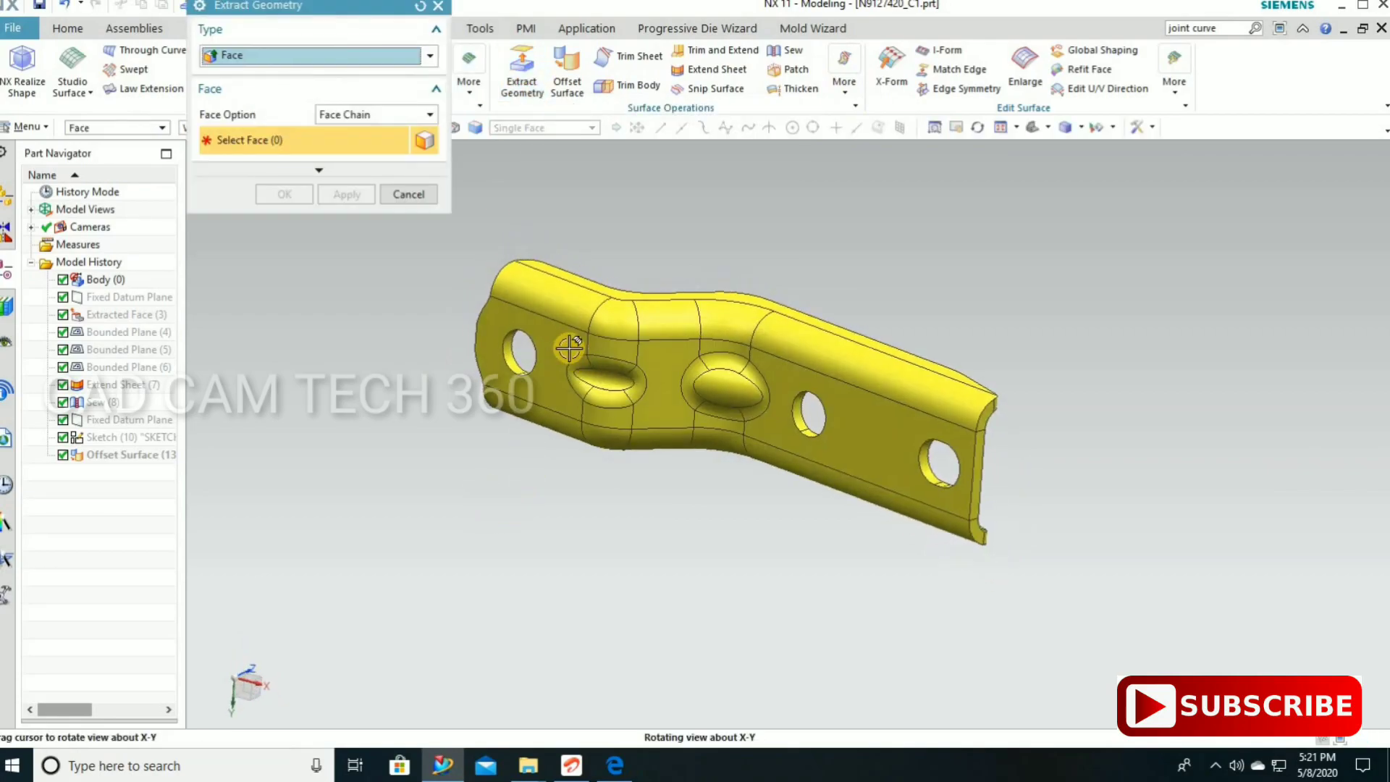
pyautogui.click(577, 331)
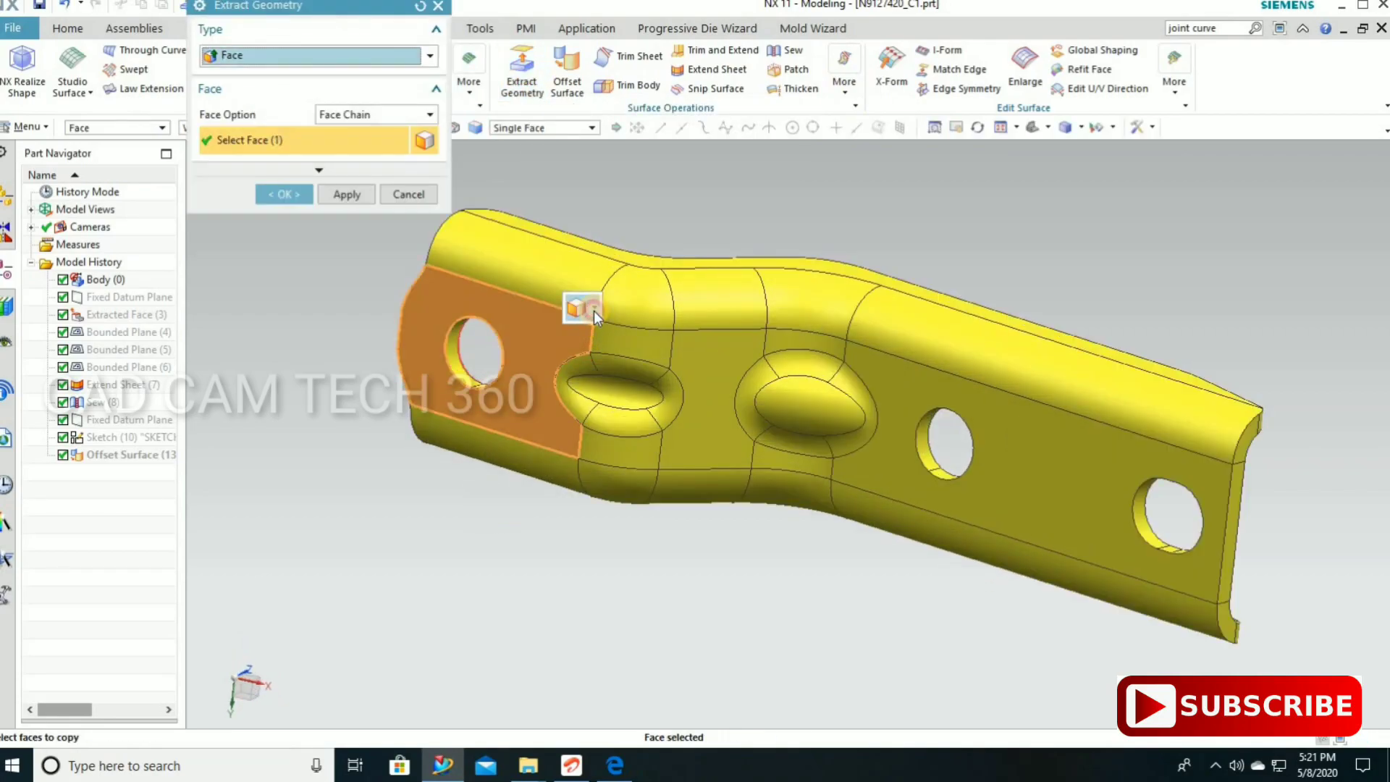
pyautogui.click(594, 309)
pyautogui.click(608, 355)
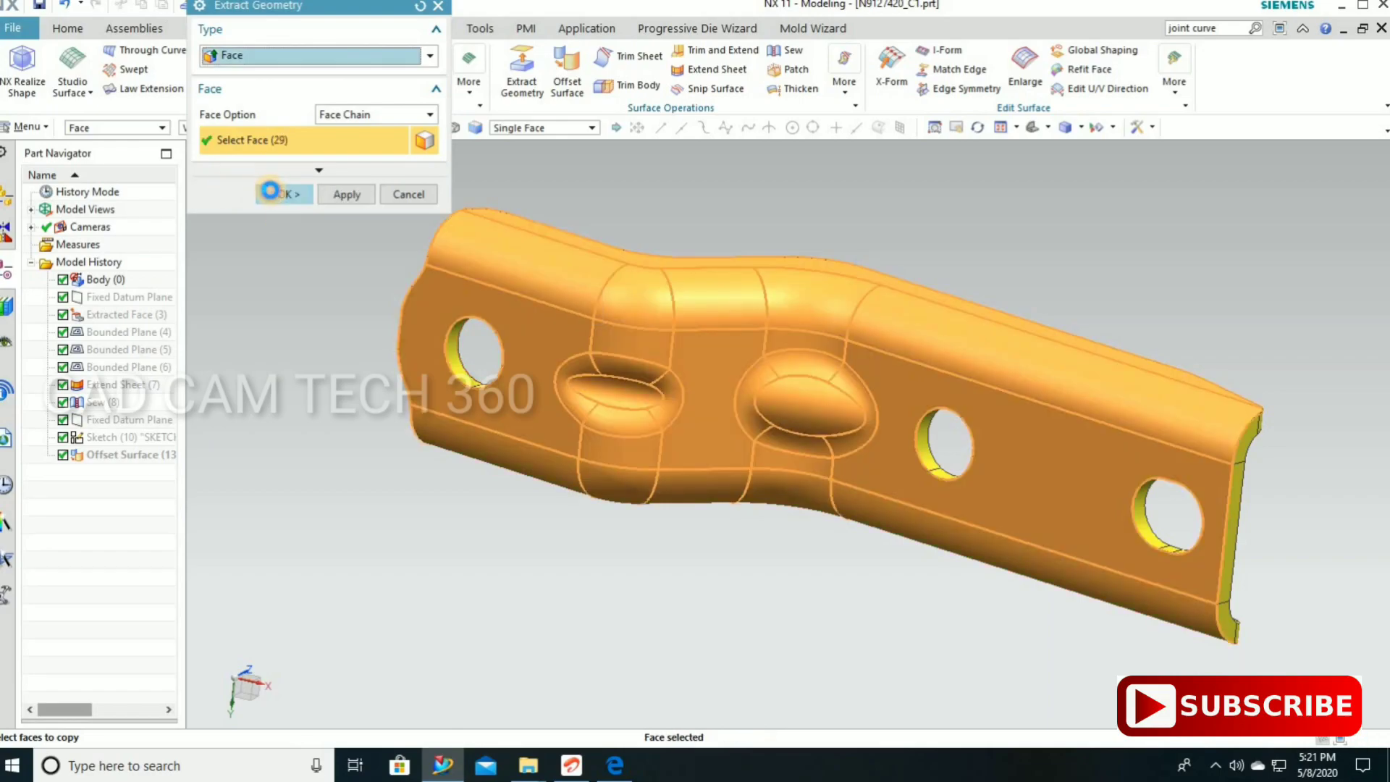
pyautogui.click(270, 194)
# Hide the original bracket solid so only the extracted sheet shows.
pyautogui.moveTo(689, 199)
pyautogui.mouseDown(button='middle')
pyautogui.moveTo(661, 382)
pyautogui.moveTo(499, 389)
pyautogui.mouseUp(button='middle')
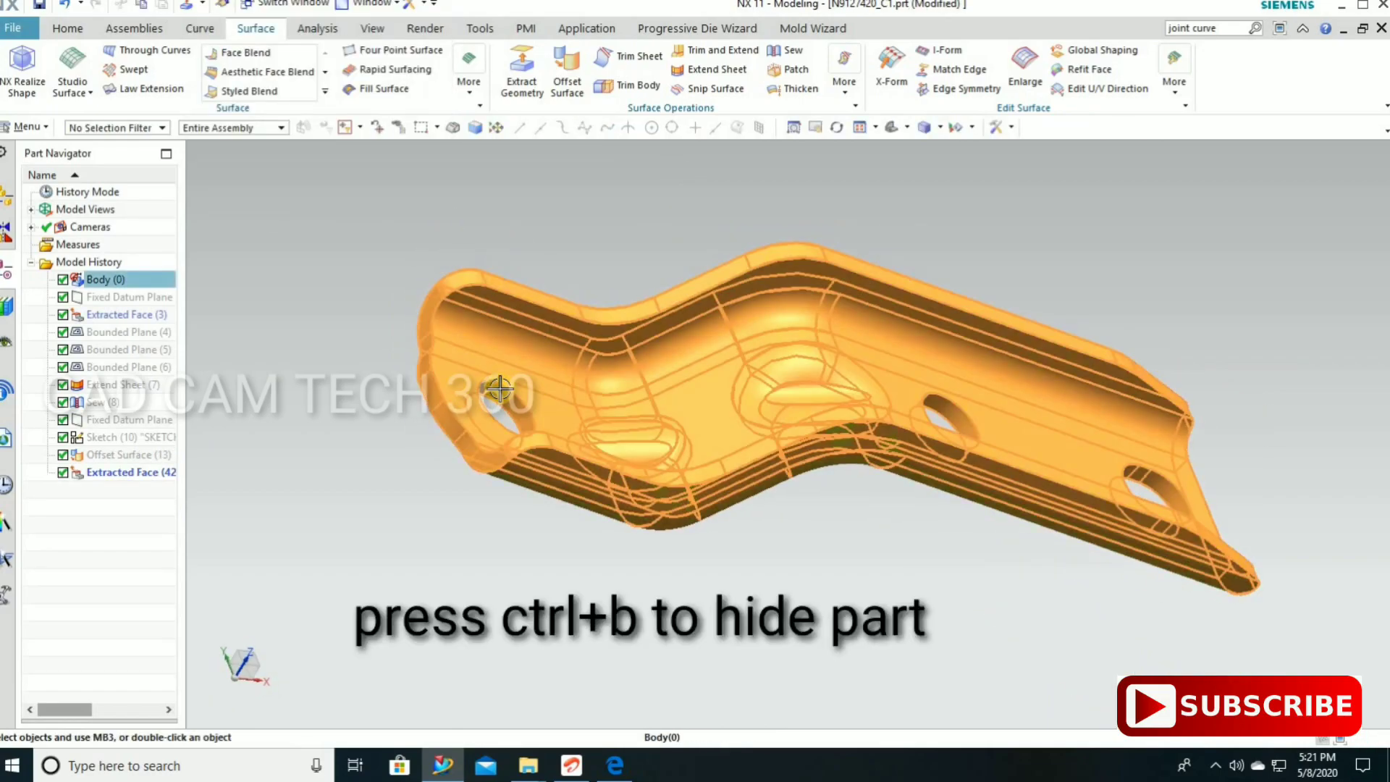
pyautogui.click(500, 389)
pyautogui.hotkey('ctrl', 'b')
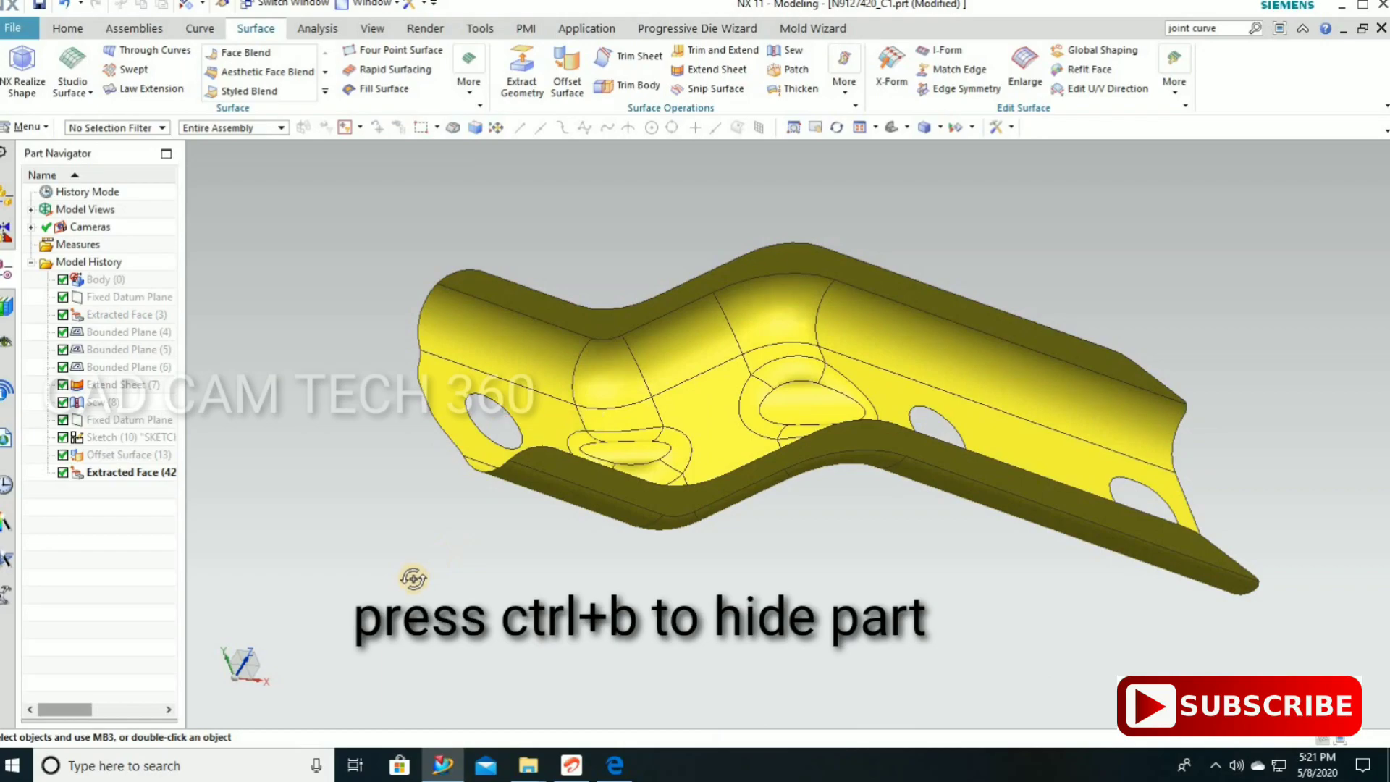
pyautogui.moveTo(412, 578)
pyautogui.mouseDown(button='middle')
pyautogui.moveTo(546, 248)
pyautogui.moveTo(509, 148)
pyautogui.mouseUp(button='middle')
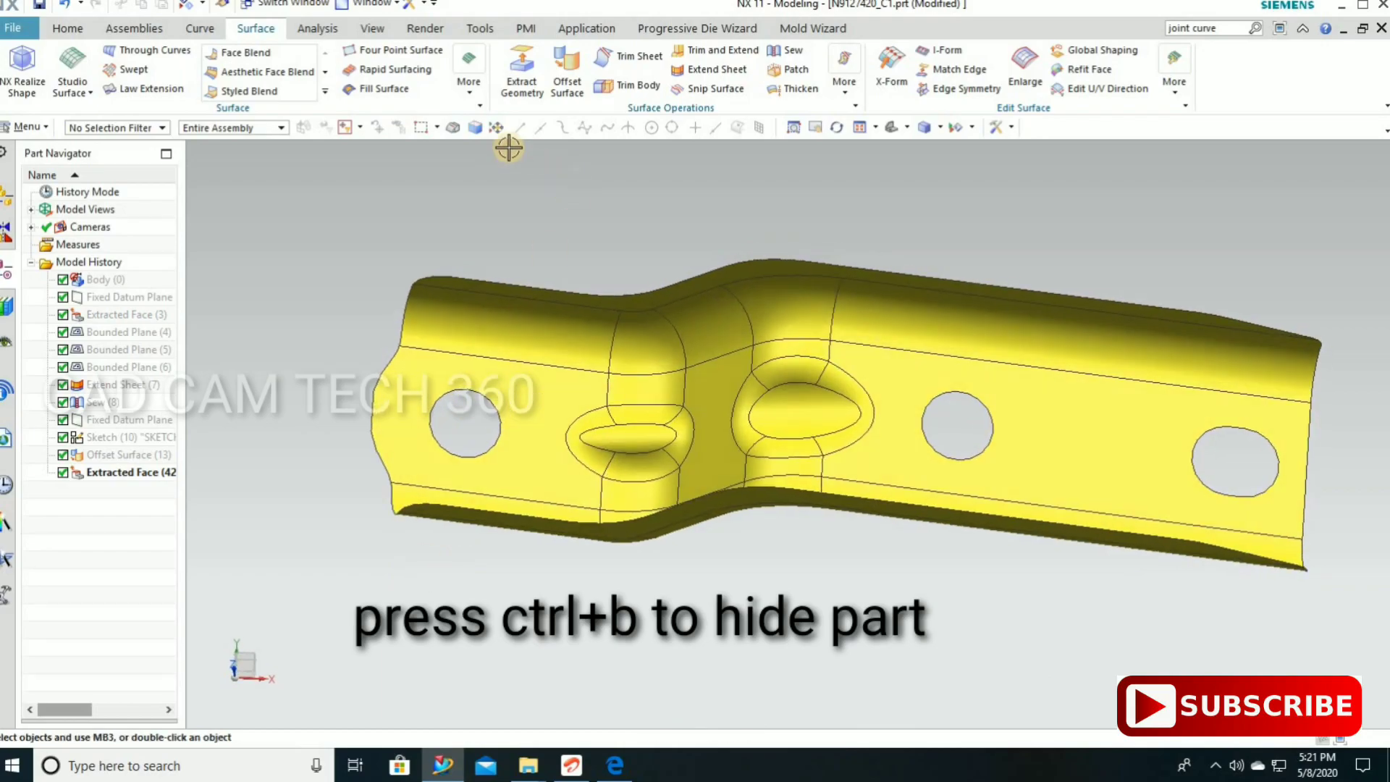
# Fill each of the sheet's three holes with an N-Sided Surface patch.
pyautogui.click(467, 87)
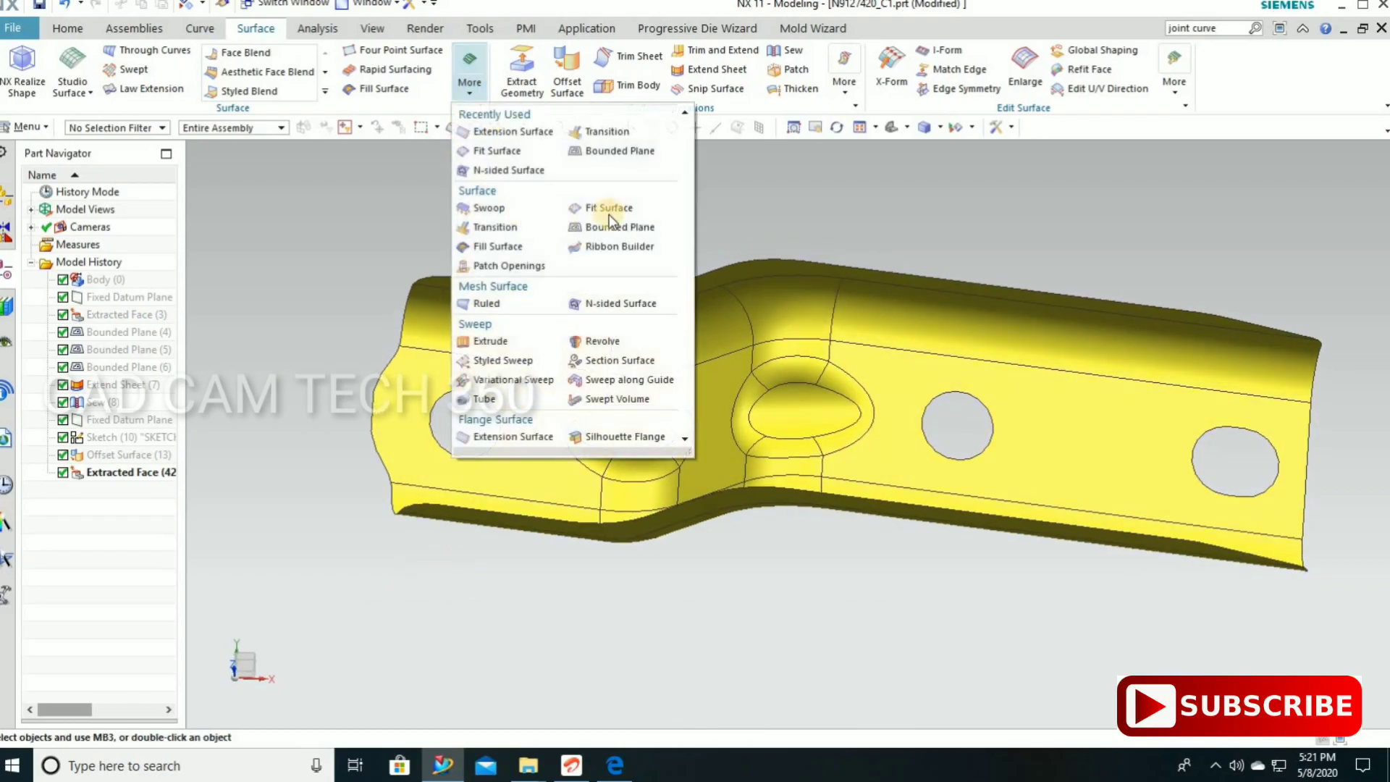
pyautogui.click(607, 305)
pyautogui.click(484, 398)
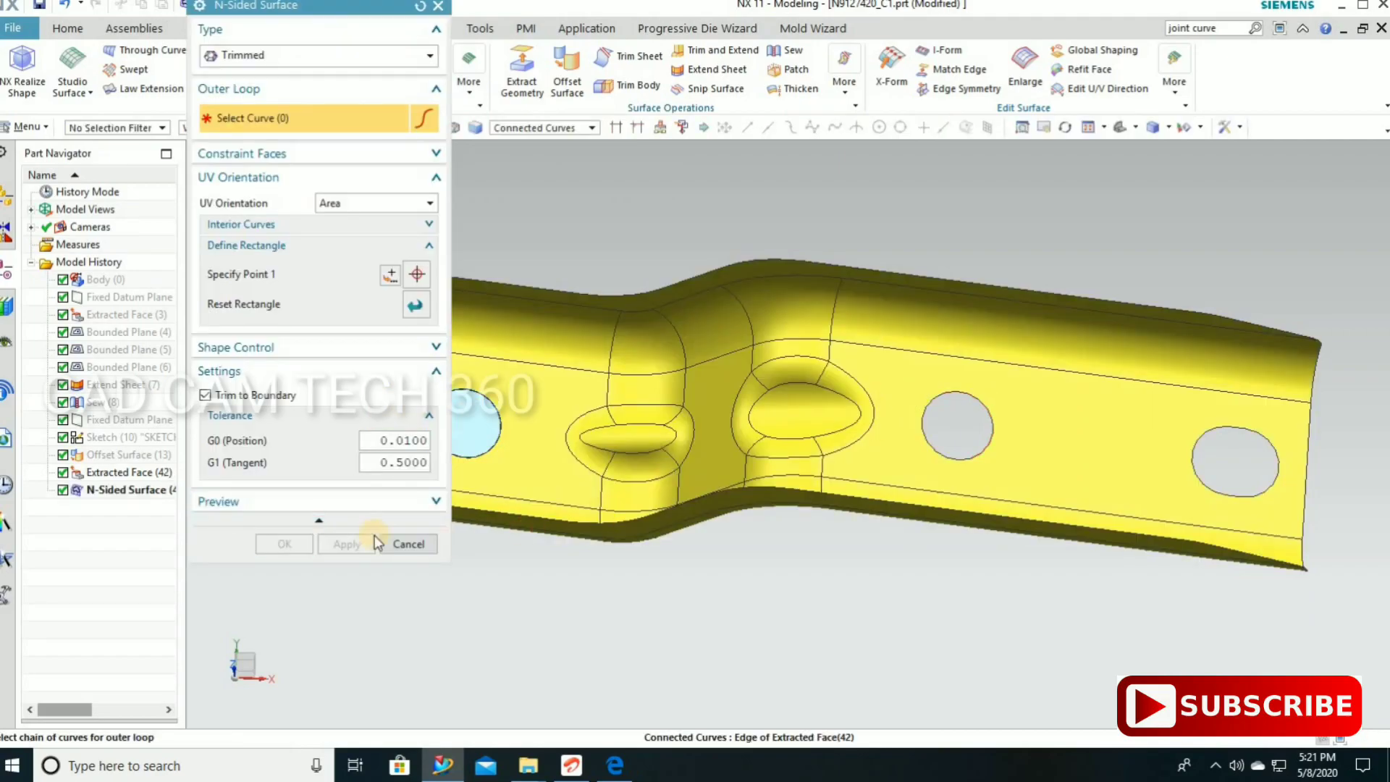
pyautogui.click(346, 544)
pyautogui.click(1209, 432)
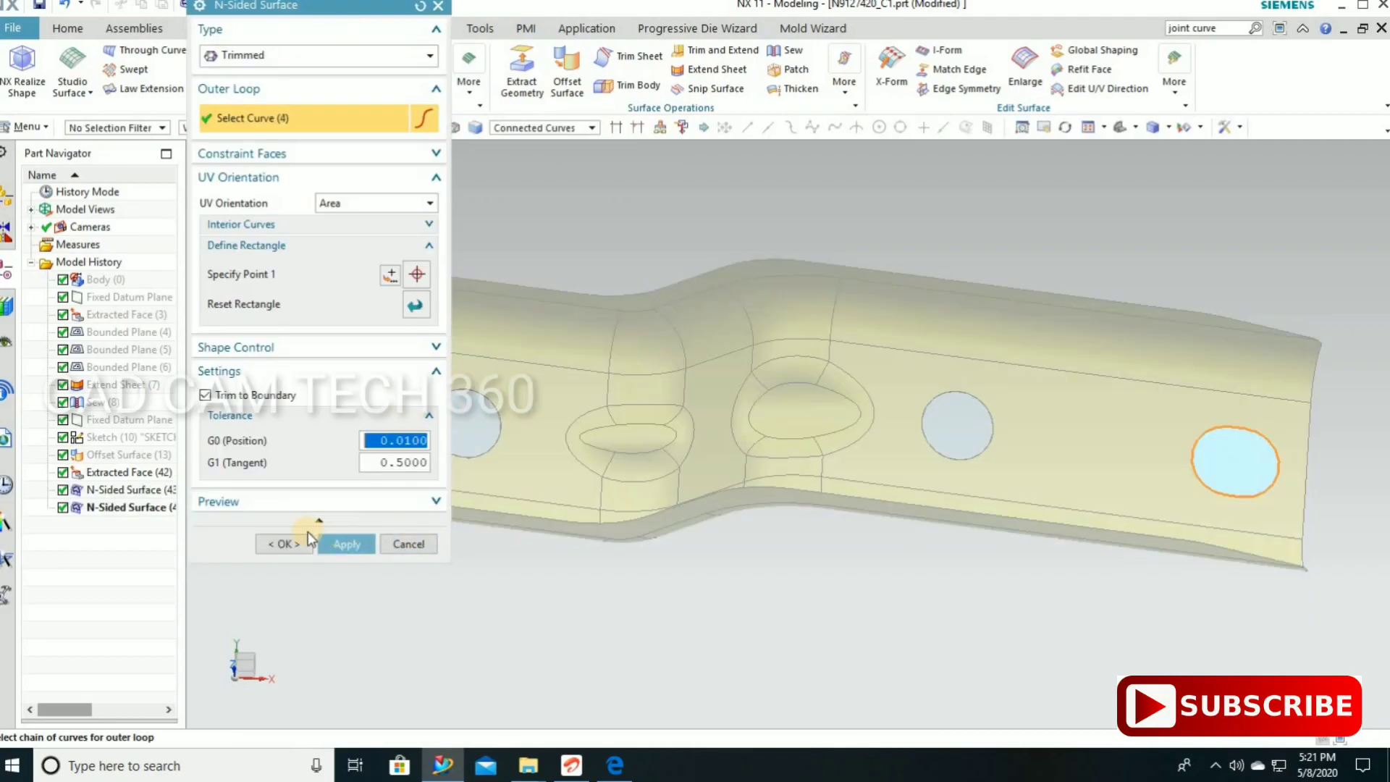
pyautogui.middleClick(681, 446)
pyautogui.moveTo(680, 446); pyautogui.dragTo(917, 33, button='middle')
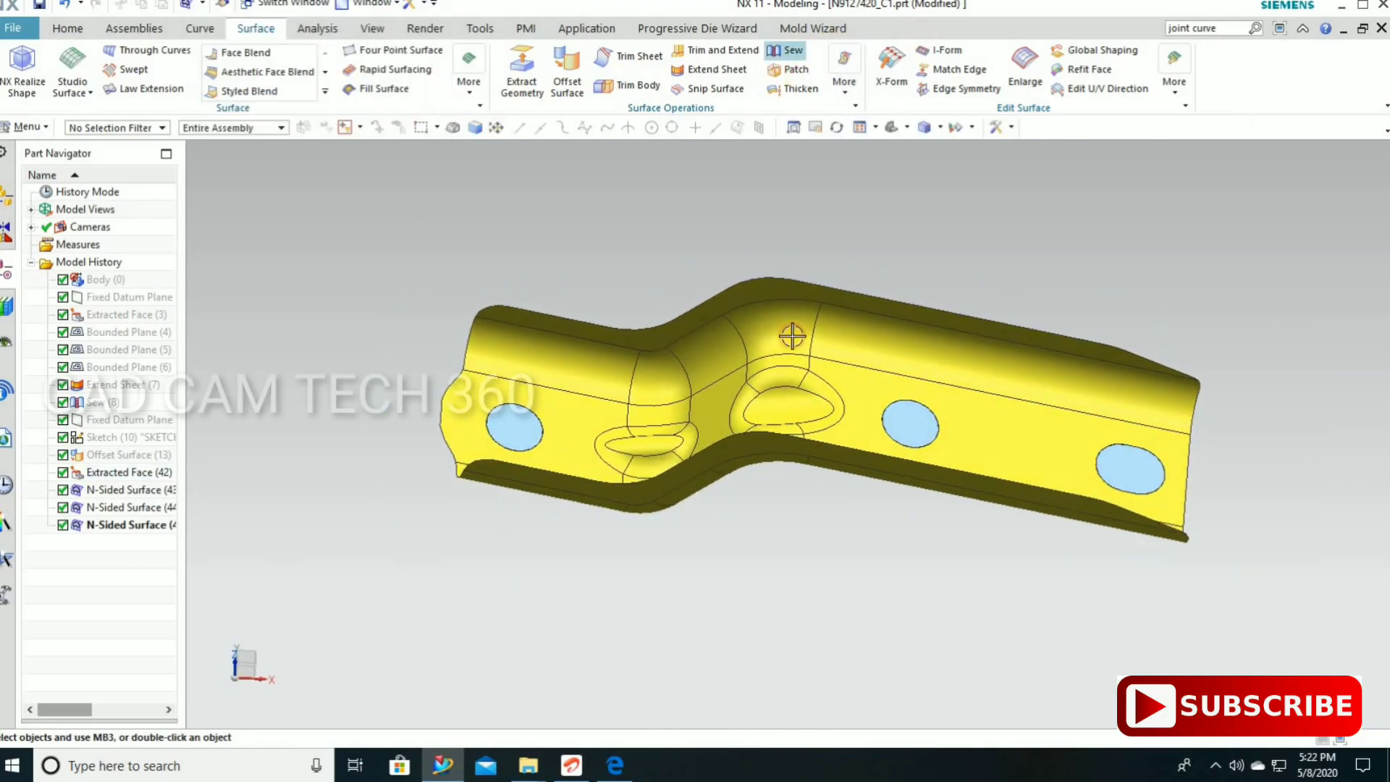
# Sew the extracted sheet with the three hole patches at 0.05 tolerance.
pyautogui.click(931, 351)
pyautogui.scroll(-3, 931, 351)
pyautogui.moveTo(594, 246); pyautogui.dragTo(1019, 509)
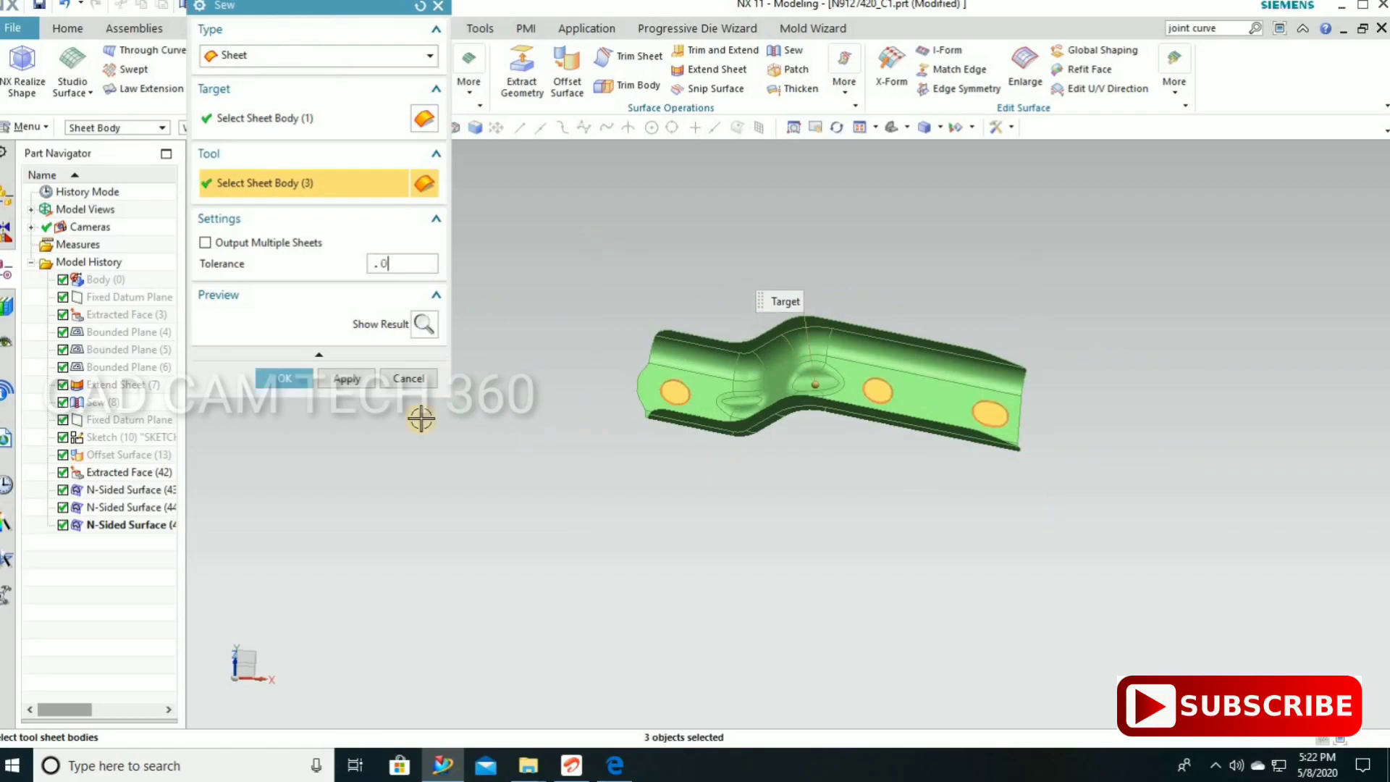
pyautogui.click(282, 377)
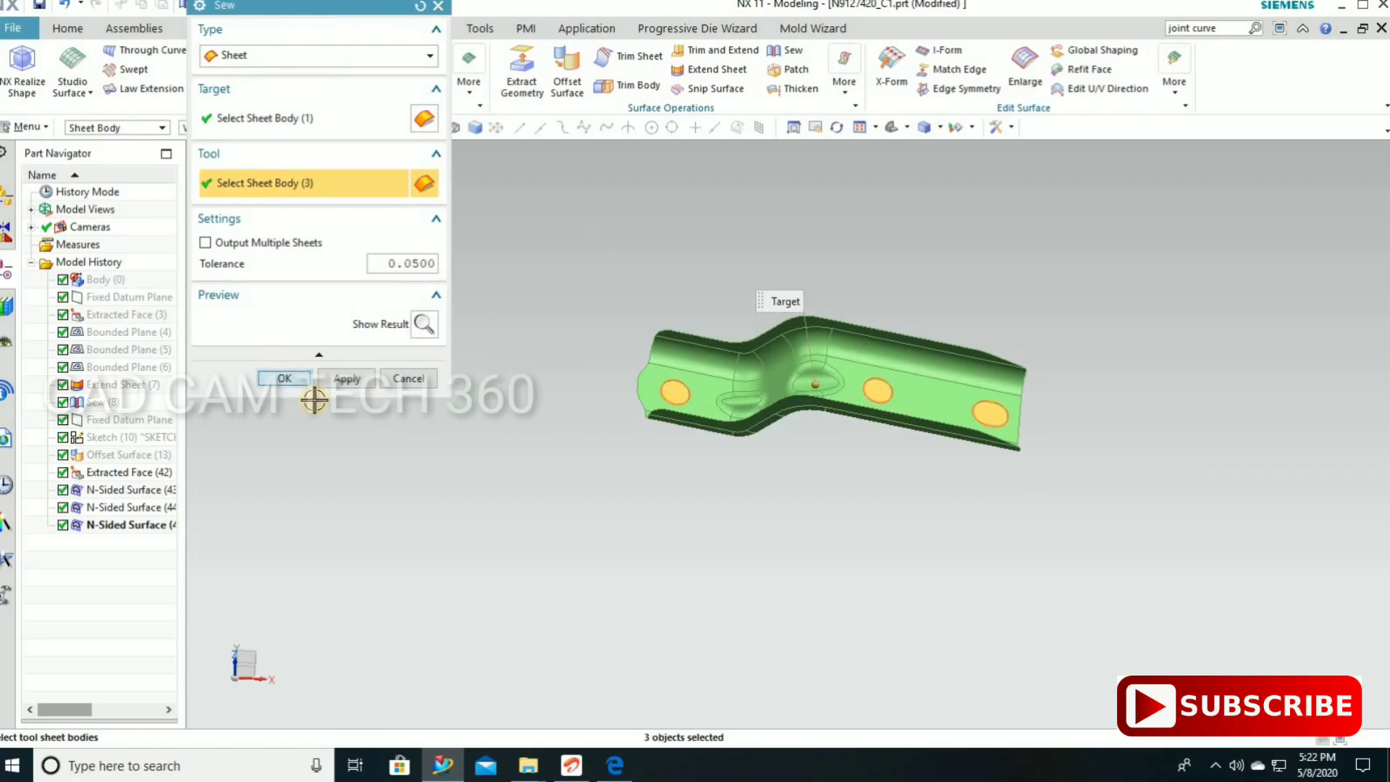
pyautogui.moveTo(537, 444)
pyautogui.mouseDown(button='middle')
pyautogui.moveTo(509, 459)
pyautogui.moveTo(515, 571)
pyautogui.moveTo(512, 425)
pyautogui.moveTo(498, 418)
pyautogui.mouseUp(button='middle')
pyautogui.scroll(3, 304, 242)
pyautogui.scroll(2, 502, 413)
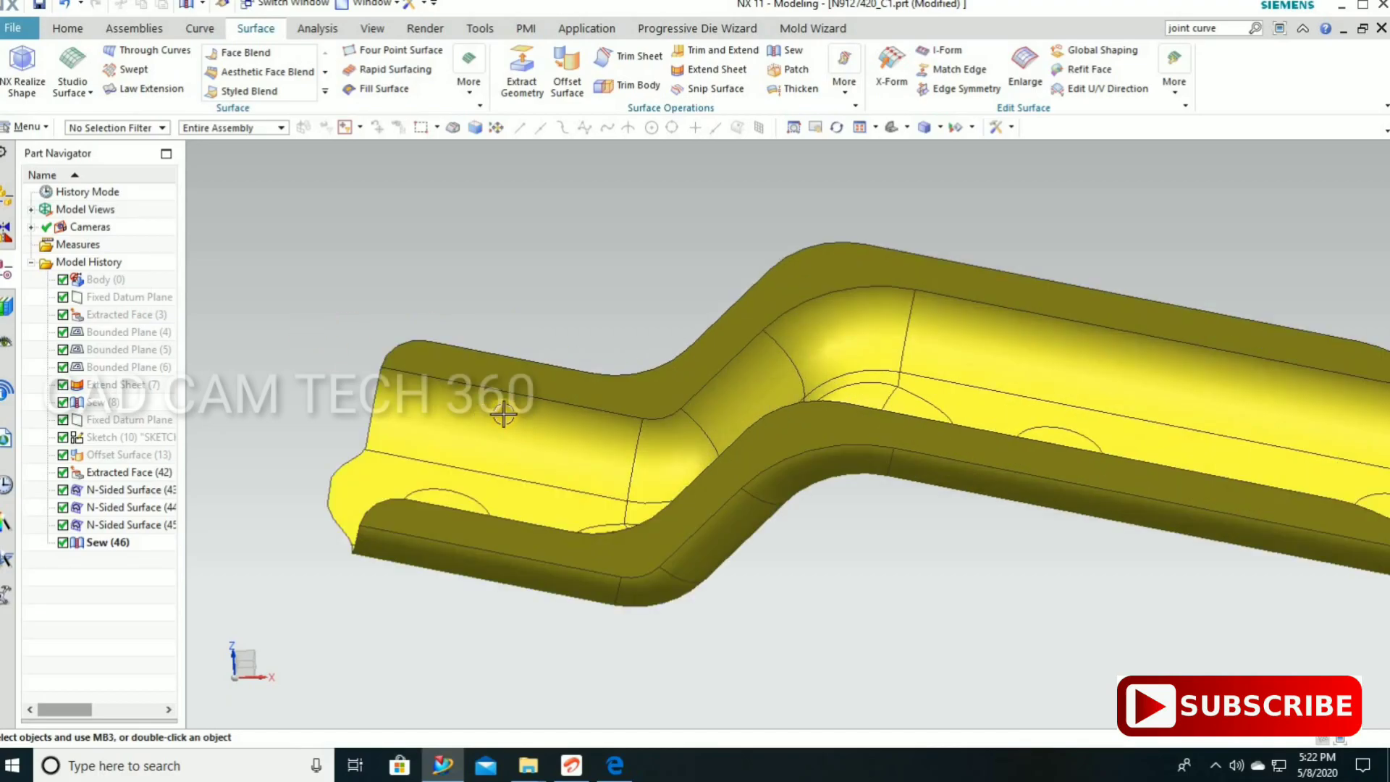
pyautogui.scroll(-1, 766, 391)
pyautogui.moveTo(769, 443)
pyautogui.mouseDown(button='middle')
pyautogui.moveTo(847, 301)
pyautogui.moveTo(766, 388)
pyautogui.moveTo(773, 407)
pyautogui.moveTo(821, 350)
pyautogui.mouseUp(button='middle')
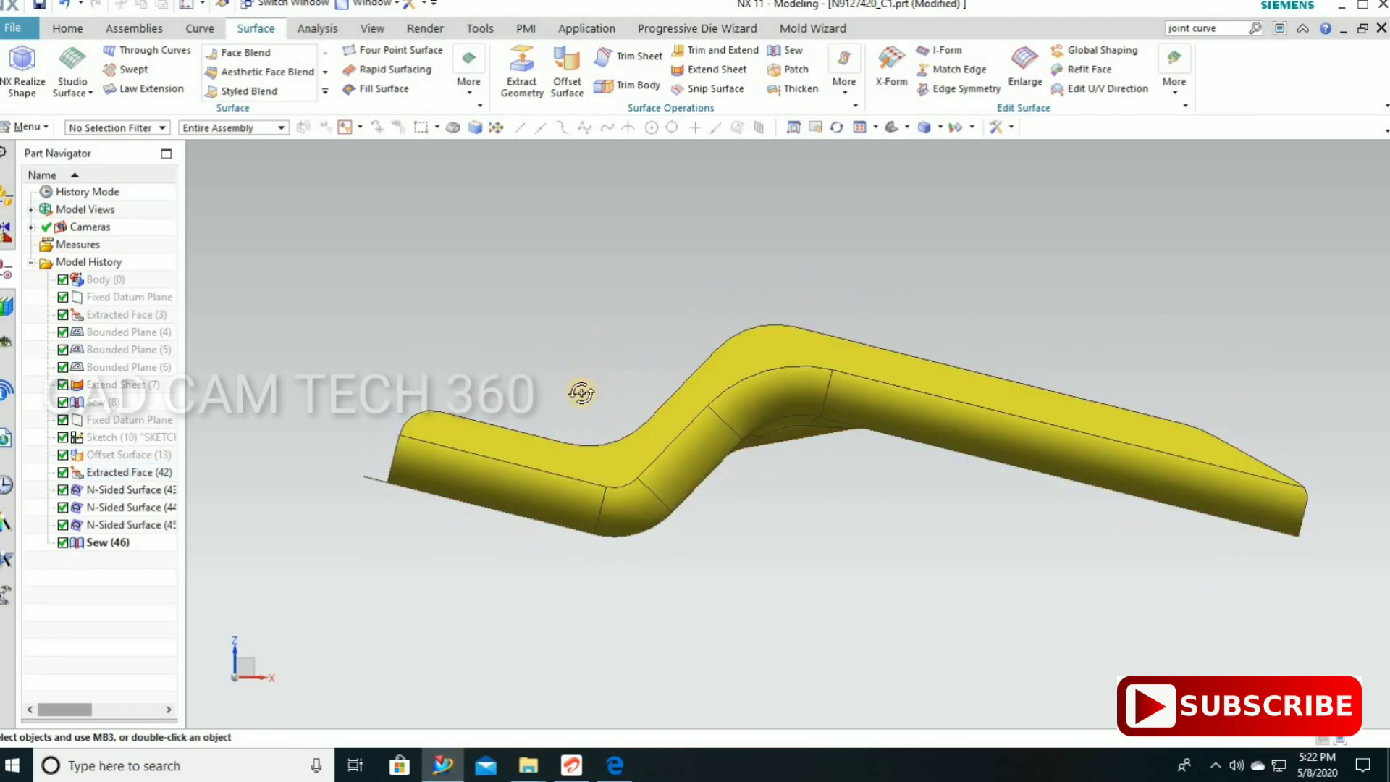
pyautogui.moveTo(579, 390)
pyautogui.mouseDown(button='middle')
pyautogui.moveTo(577, 416)
pyautogui.moveTo(589, 335)
pyautogui.moveTo(627, 354)
pyautogui.mouseUp(button='middle')
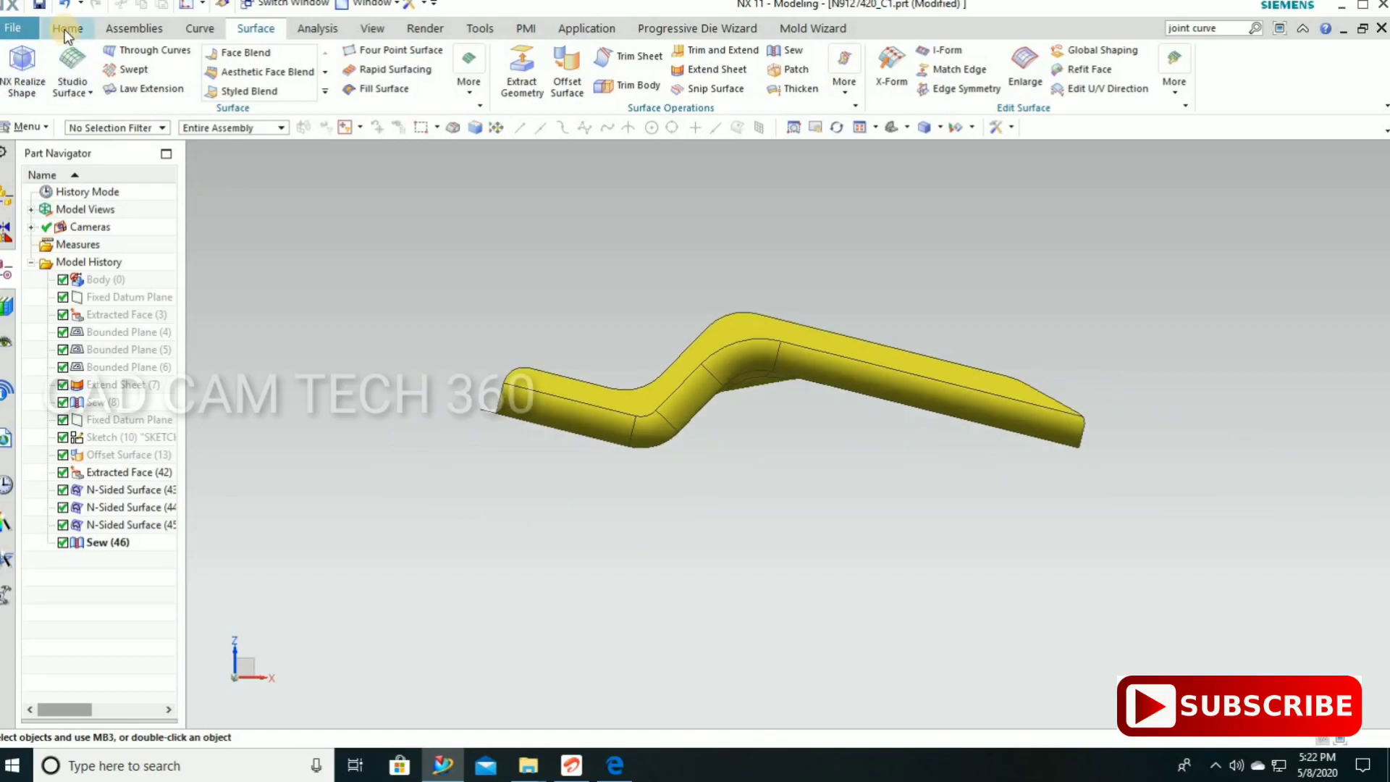
# Create a new sketch on the default plane, framed on the bracket.
pyautogui.click(65, 29)
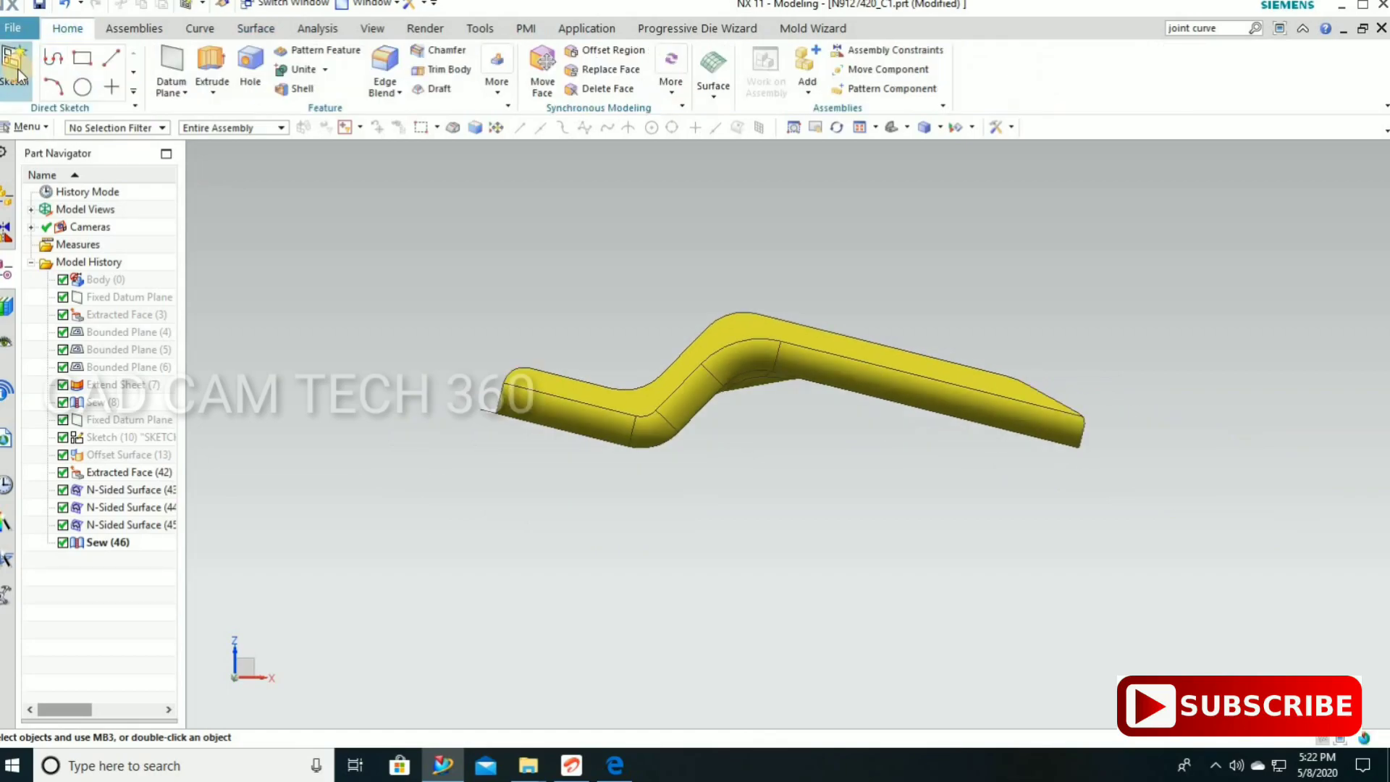
pyautogui.click(19, 75)
pyautogui.click(345, 226)
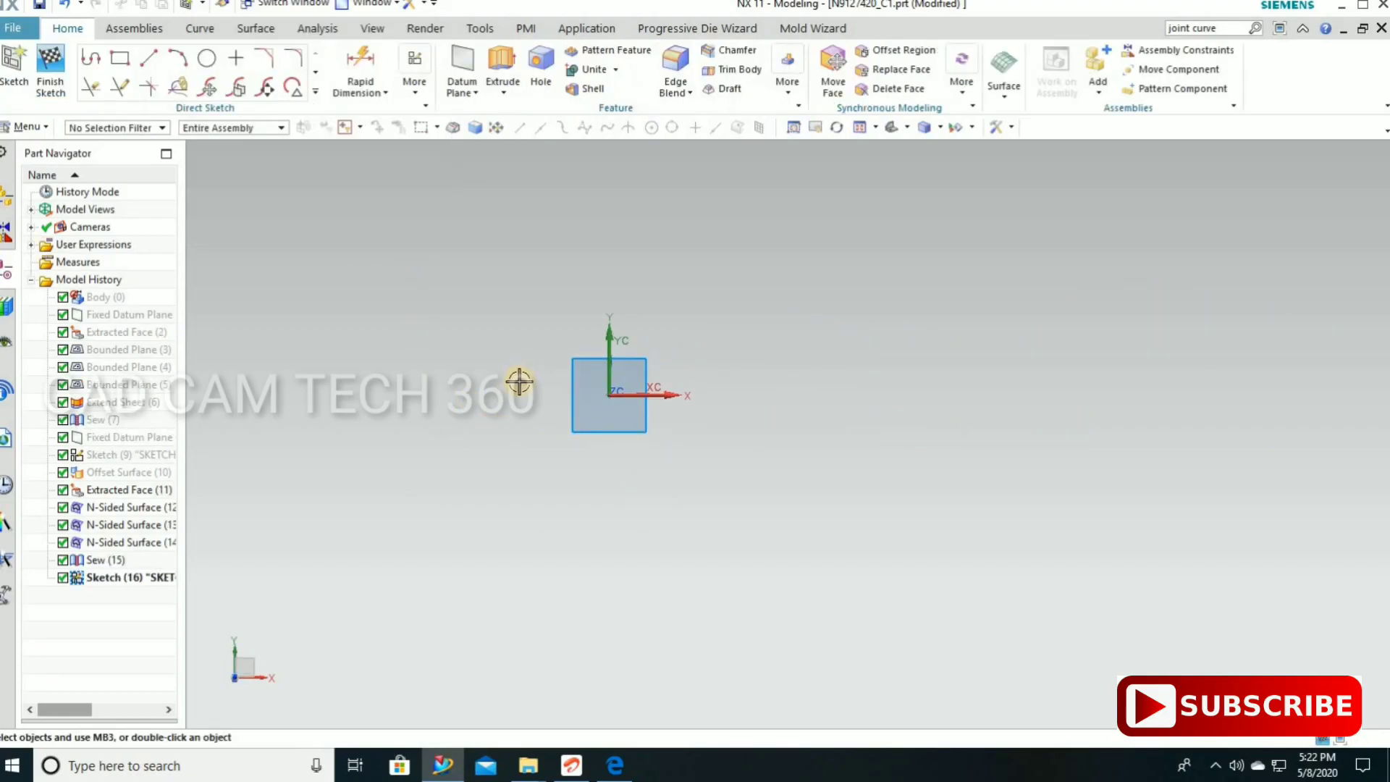
pyautogui.keyDown('shift'); pyautogui.moveTo(517, 382); pyautogui.dragTo(832, 354, button='middle'); pyautogui.keyUp('shift')
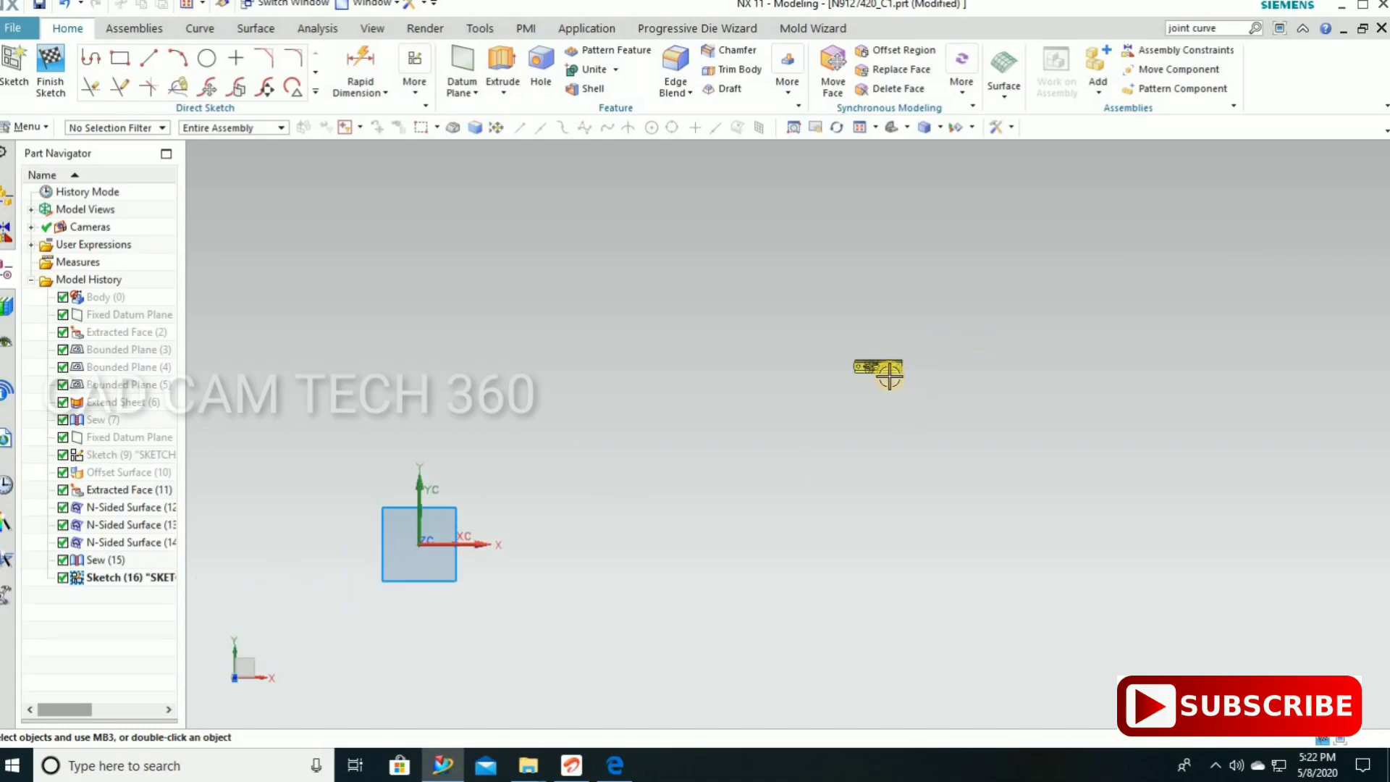
pyautogui.scroll(5, 832, 354)
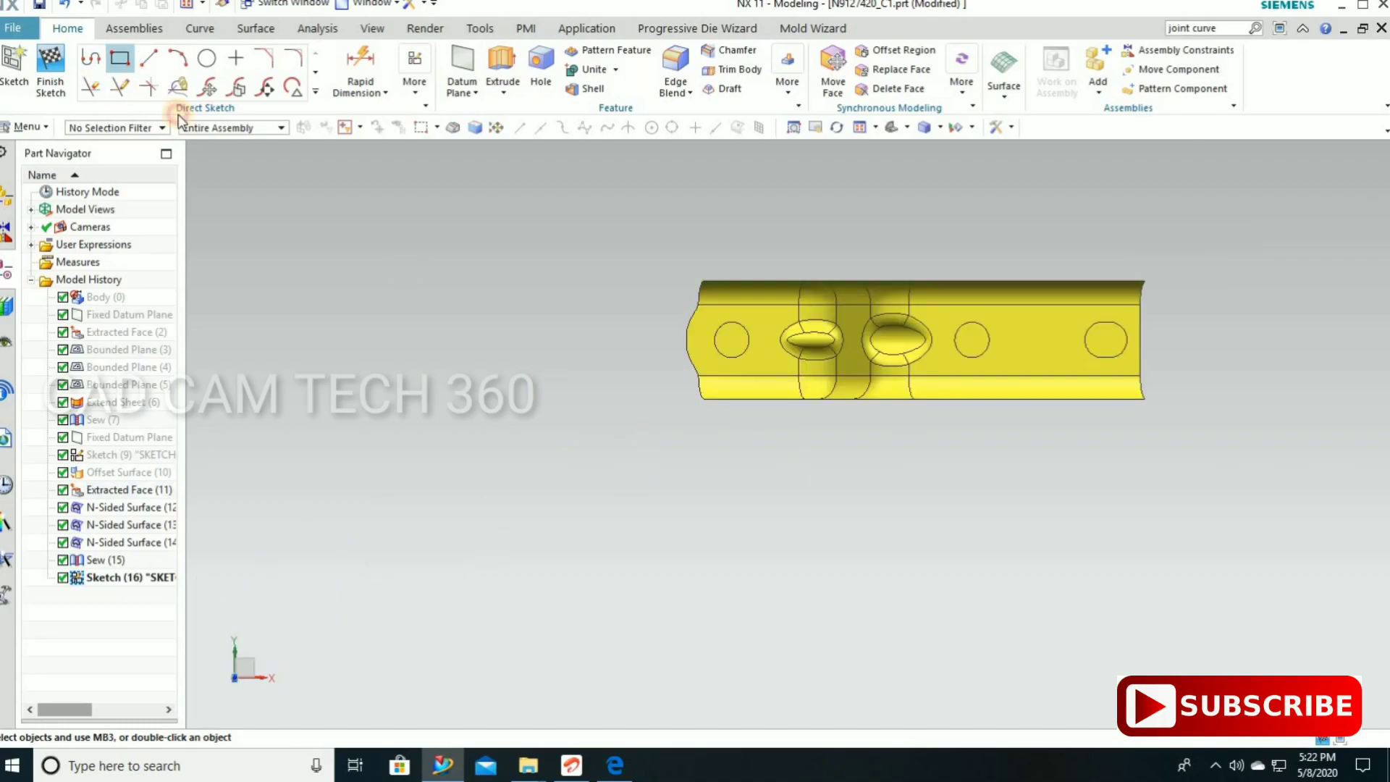
# Draw a 26.5-wide rectangle at the bracket's left end.
pyautogui.click(120, 58)
pyautogui.click(608, 265)
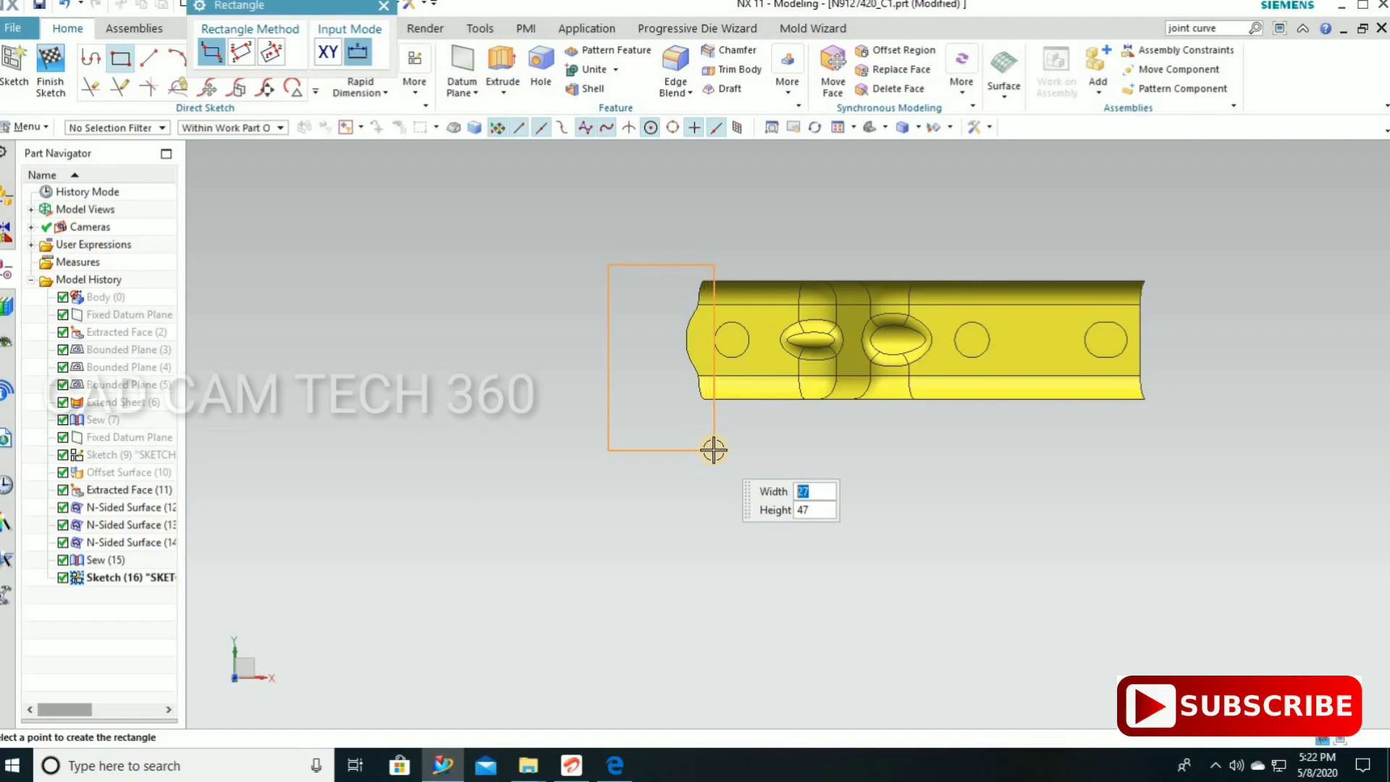
pyautogui.scroll(1, 712, 449)
pyautogui.scroll(2, 712, 449)
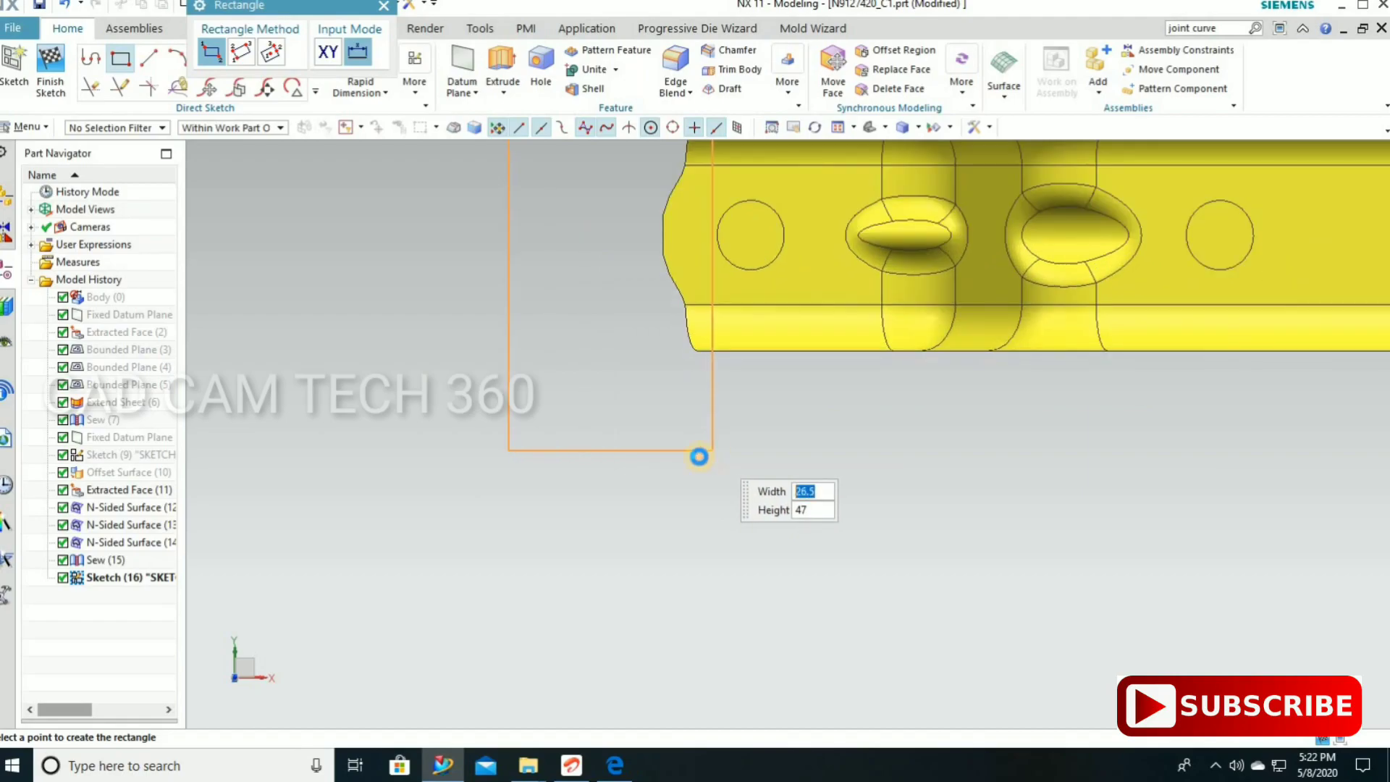
pyautogui.click(699, 456)
pyautogui.scroll(-3, 513, 453)
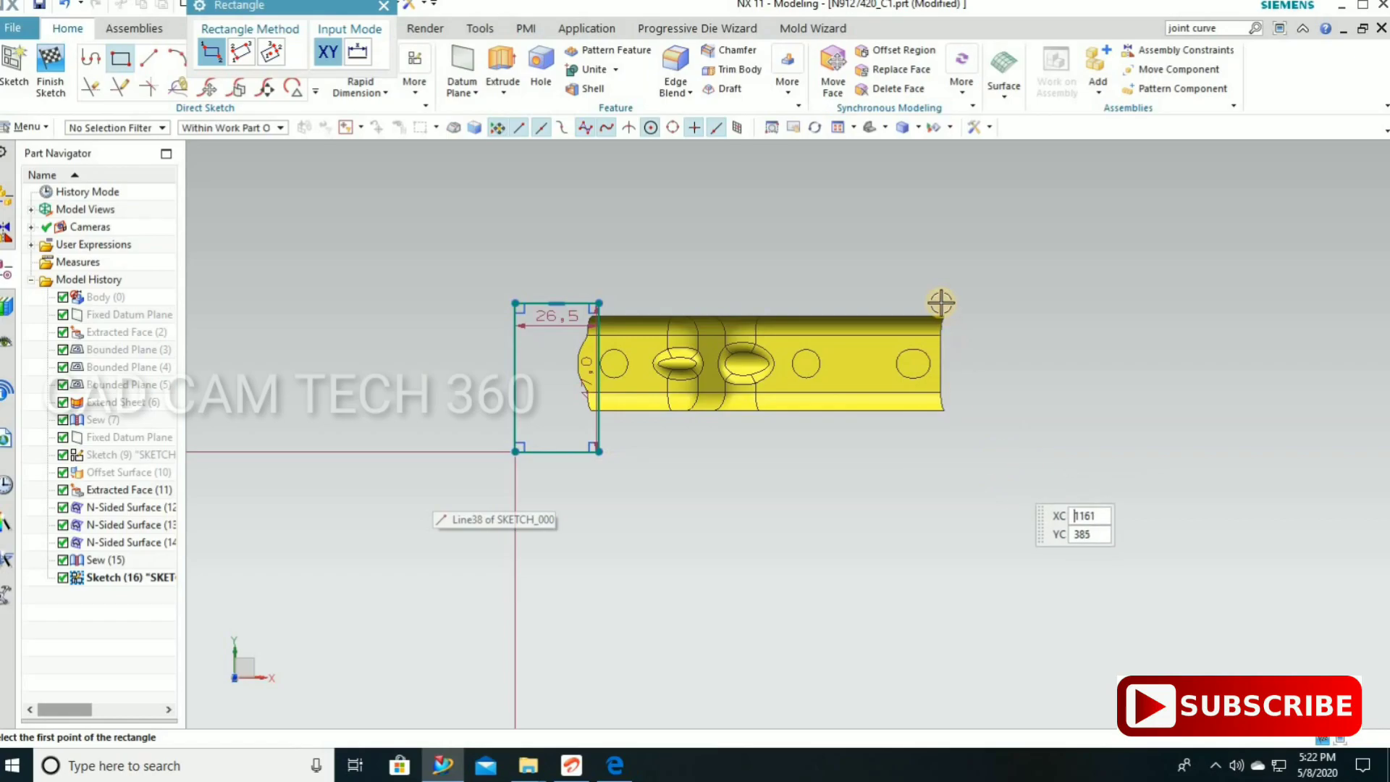
# Draw a 23 by 62 rectangle at the right end and finish the sketch.
pyautogui.click(1006, 474)
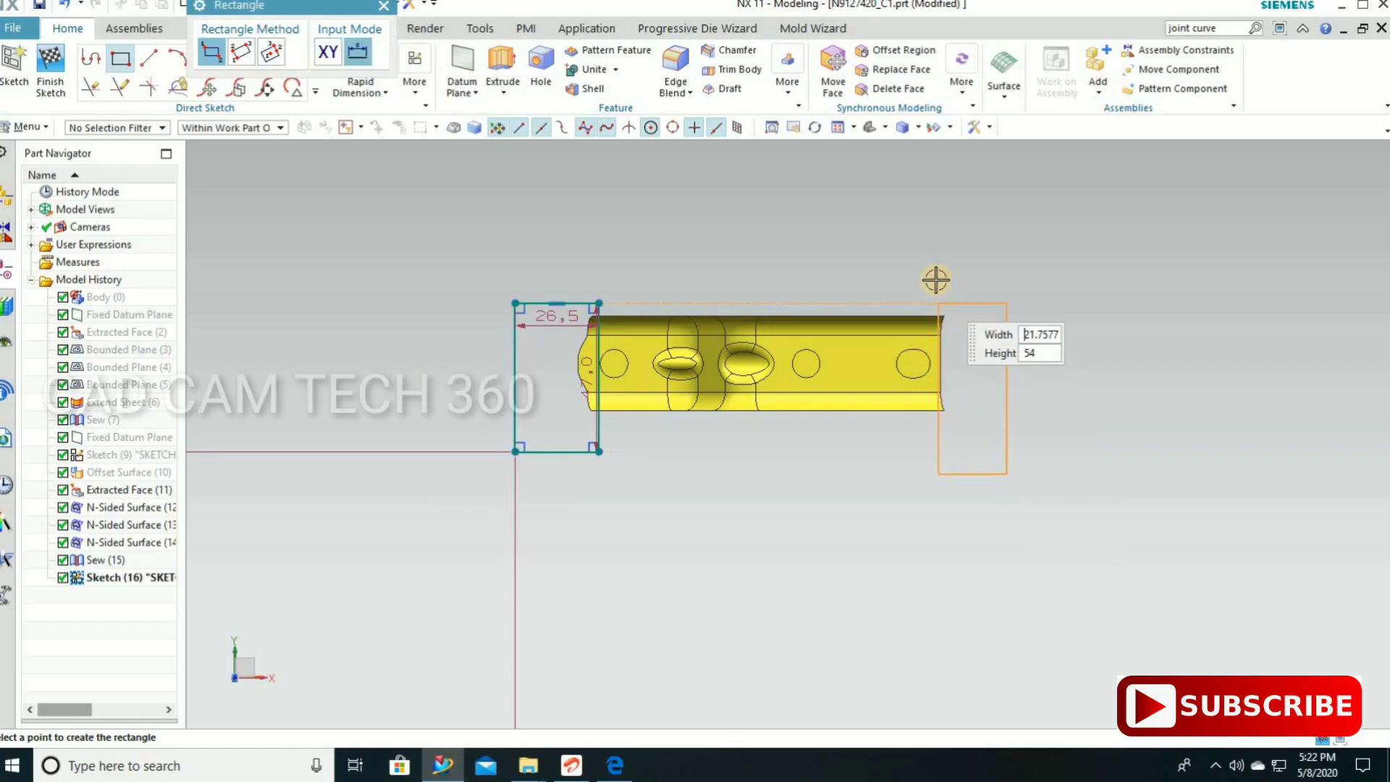
pyautogui.click(977, 448)
pyautogui.press('Escape')
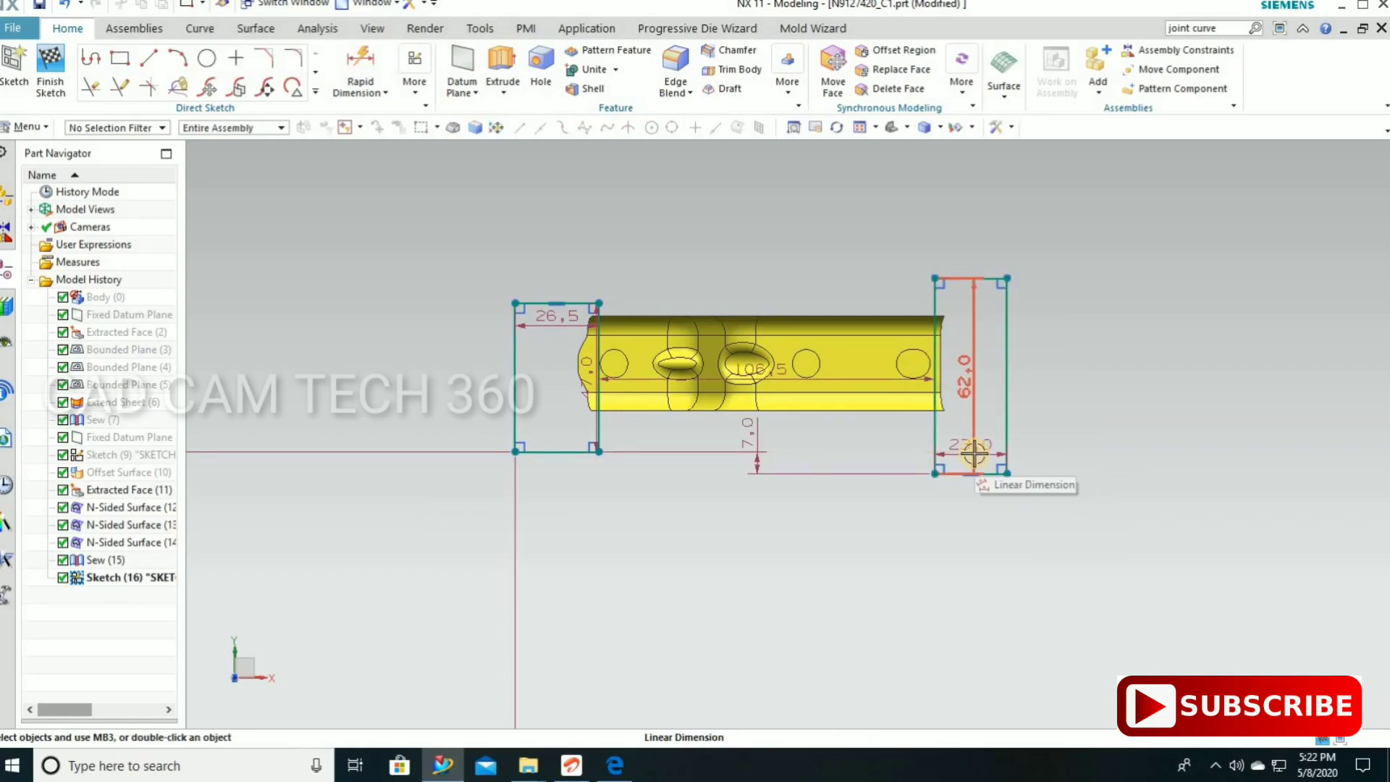
pyautogui.hotkey('ctrl', 'q')
pyautogui.scroll(-3, 630, 478)
pyautogui.moveTo(629, 459); pyautogui.dragTo(627, 449, button='middle')
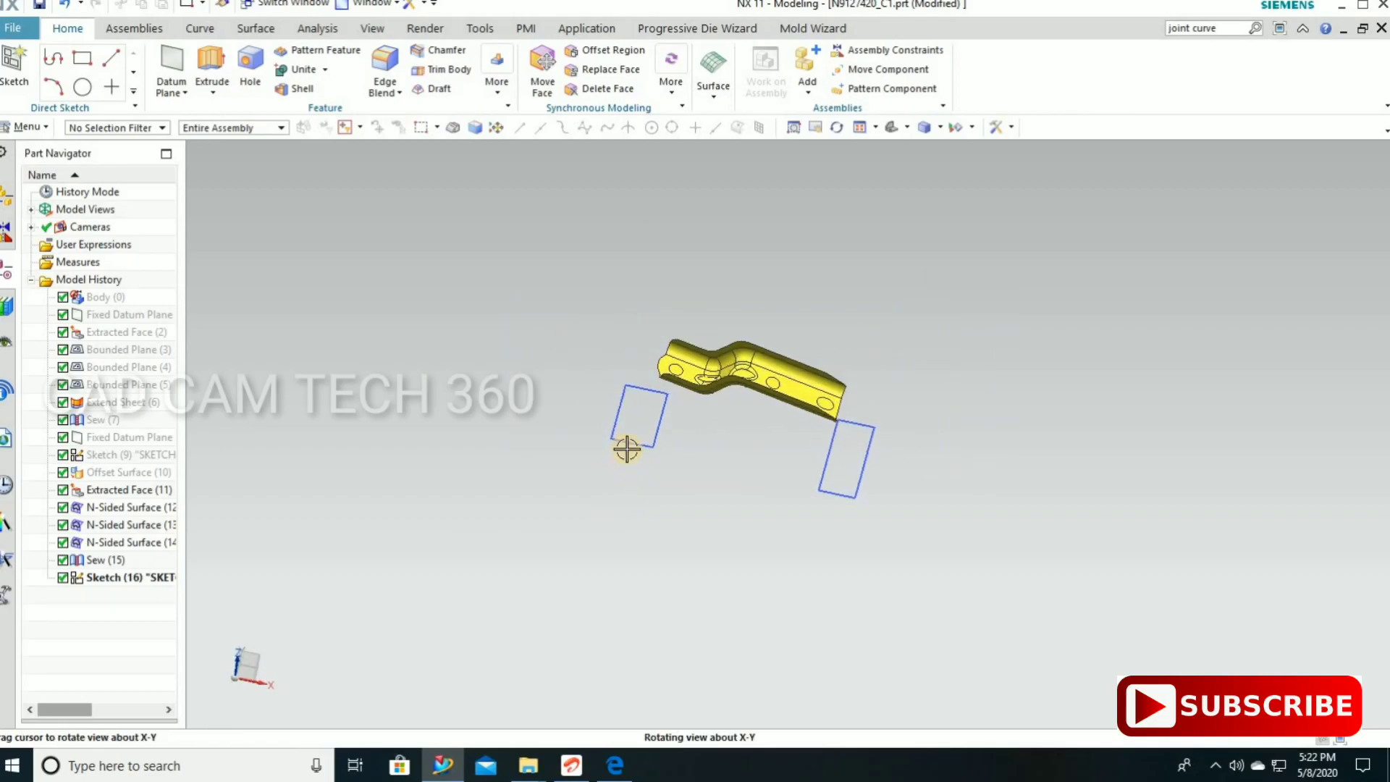
# Start an extrude and pick the first rectangle's edges as the section.
pyautogui.press('x')
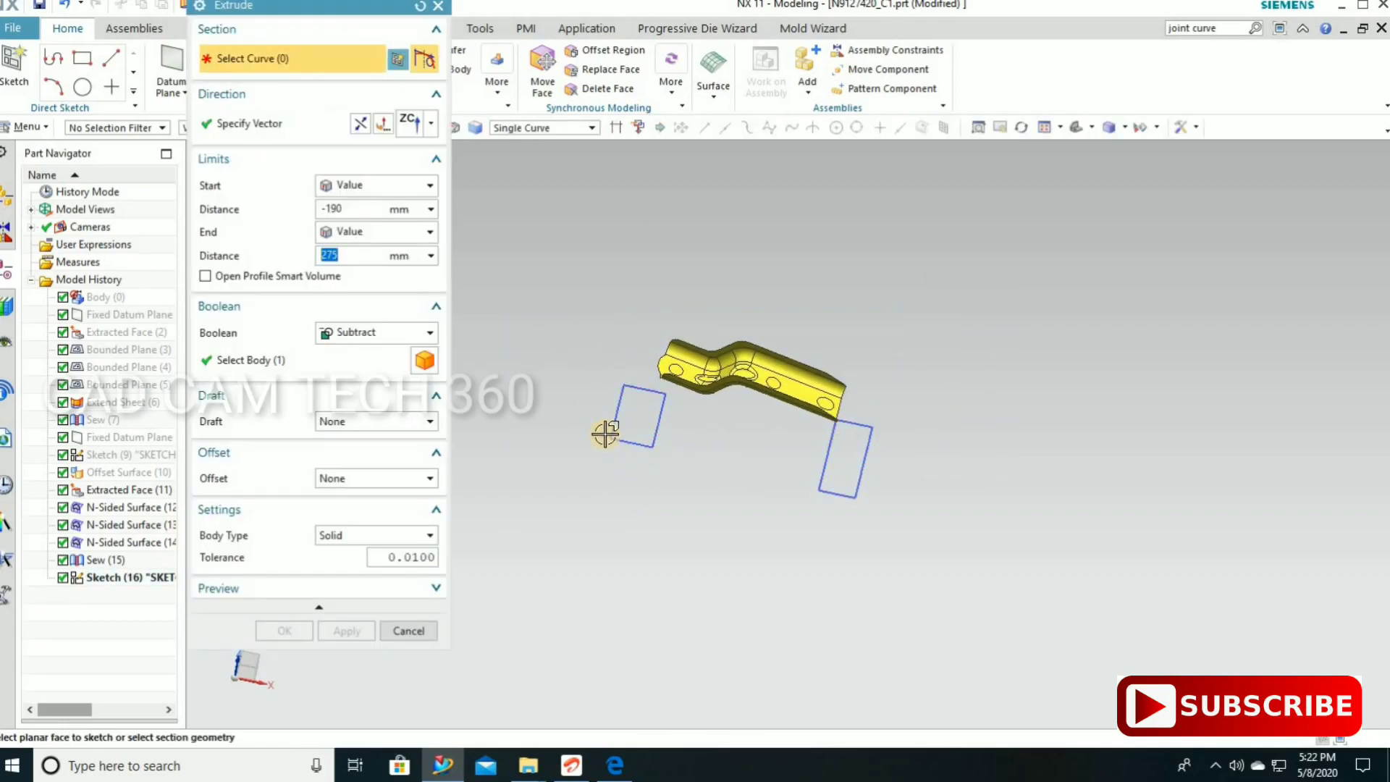
pyautogui.click(376, 333)
pyautogui.click(346, 350)
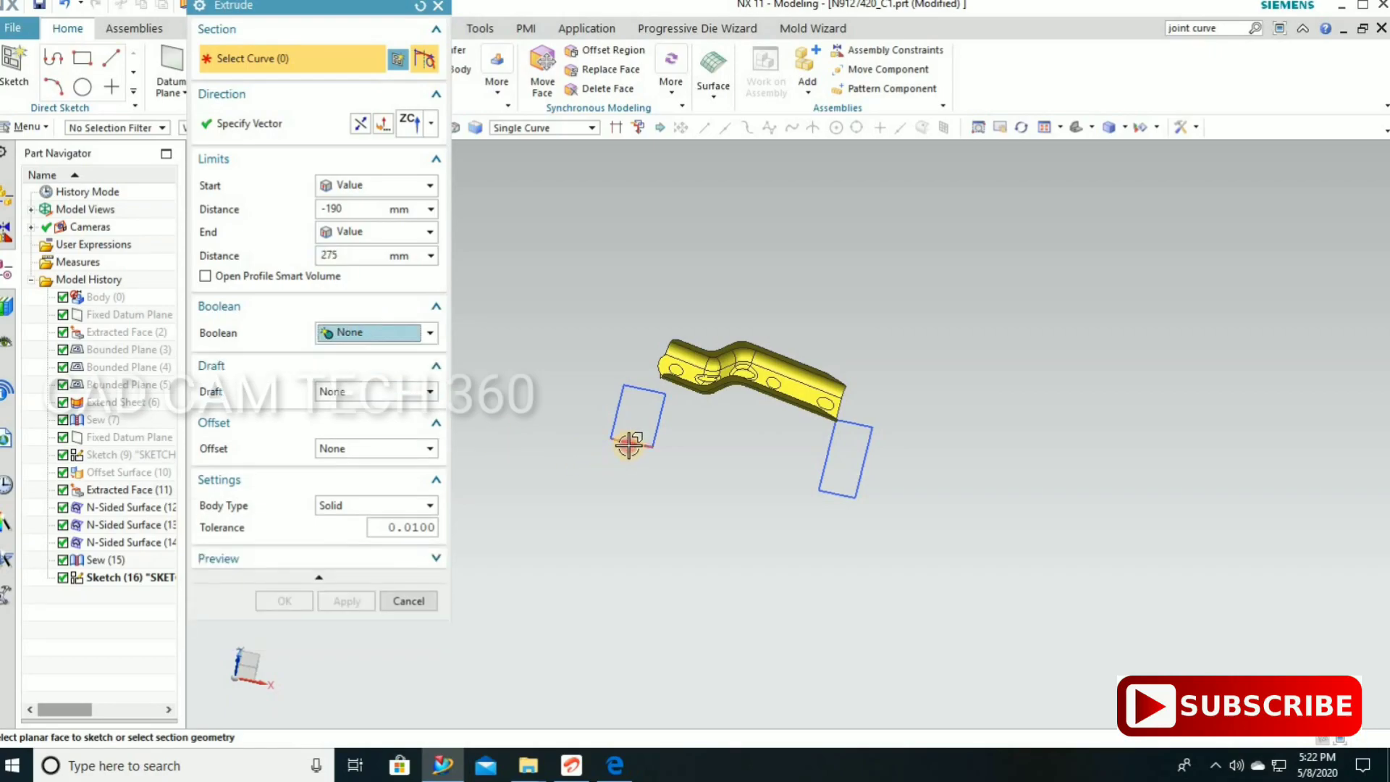
pyautogui.click(629, 445)
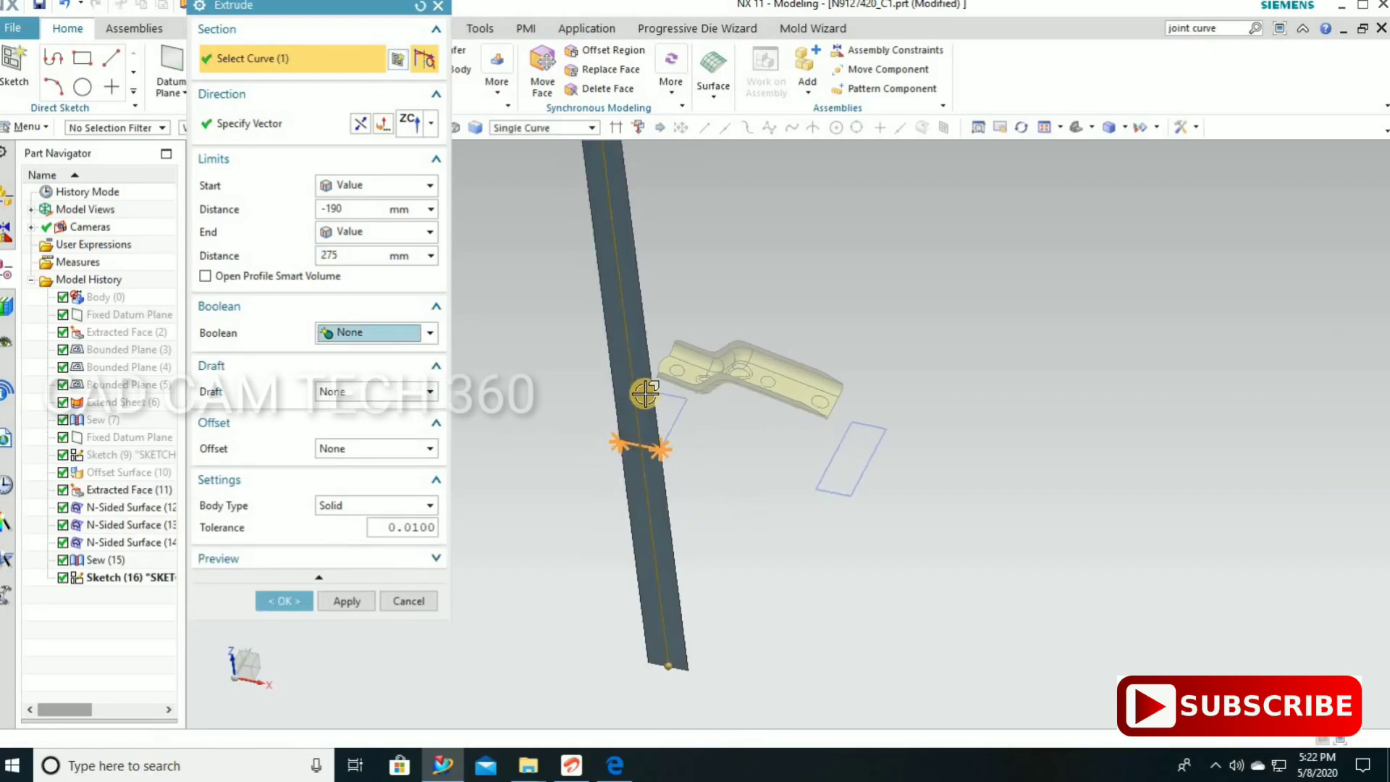
pyautogui.scroll(5, 684, 434)
pyautogui.moveTo(678, 429); pyautogui.dragTo(758, 409, button='middle')
pyautogui.click(775, 398)
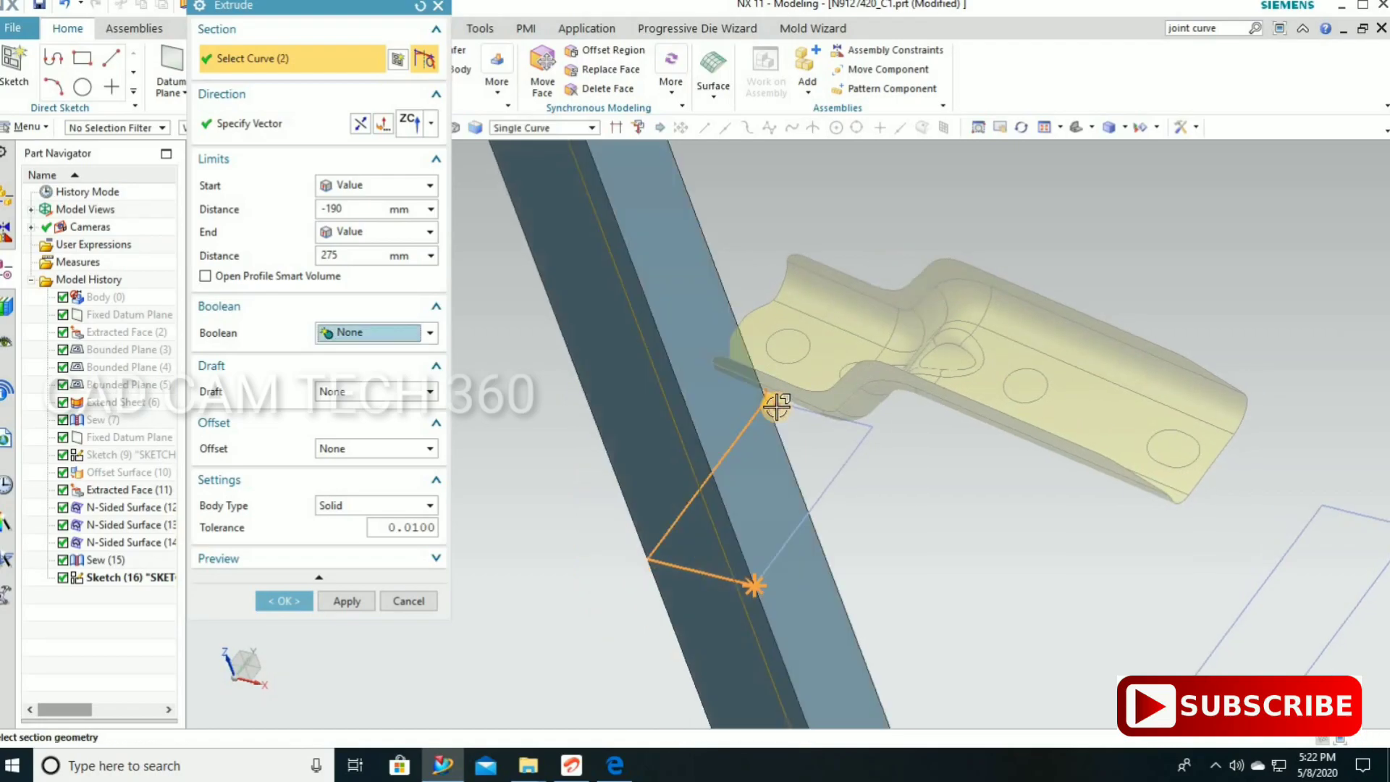
pyautogui.click(822, 475)
pyautogui.click(658, 382)
pyautogui.scroll(-2, 628, 264)
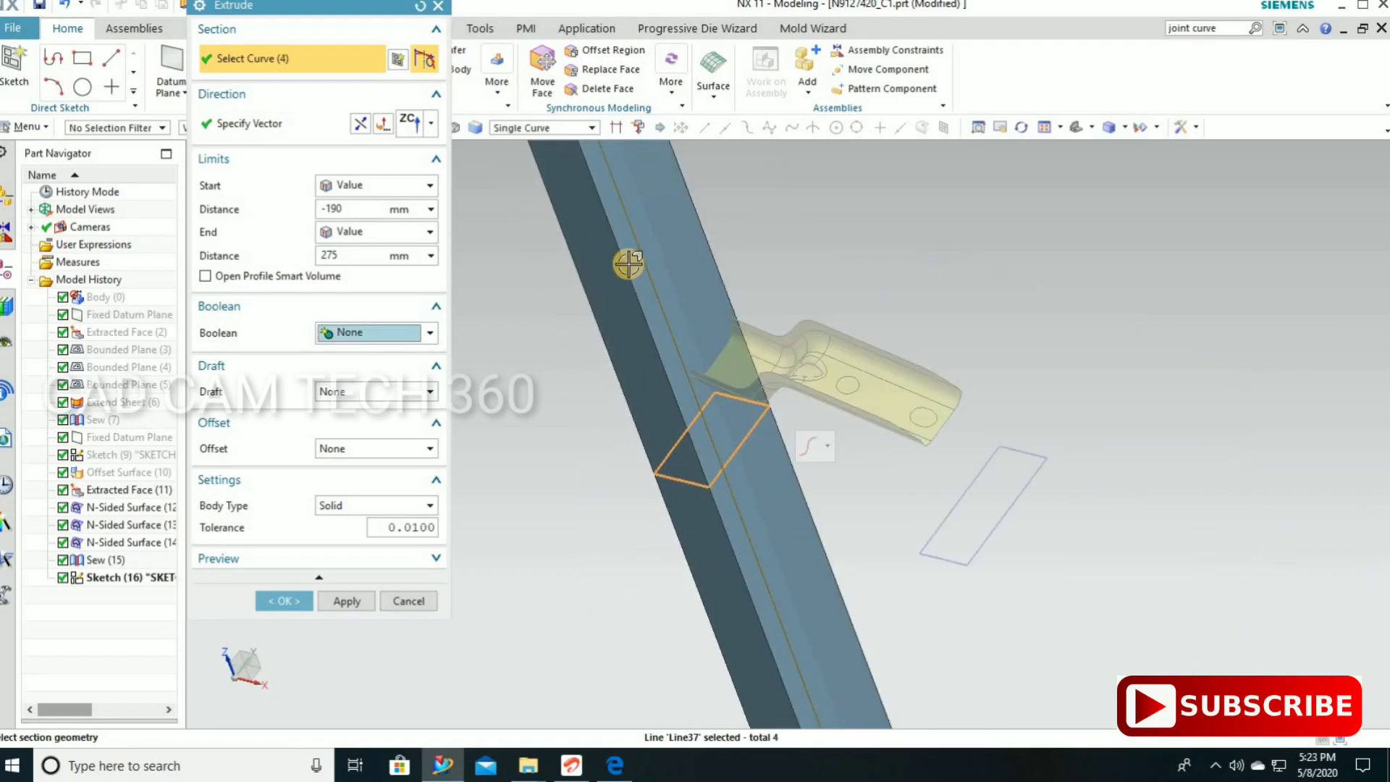
# Add the second rectangle via Connected Curves and subtract the -190 to 275 extrusion.
pyautogui.click(543, 127)
pyautogui.click(539, 155)
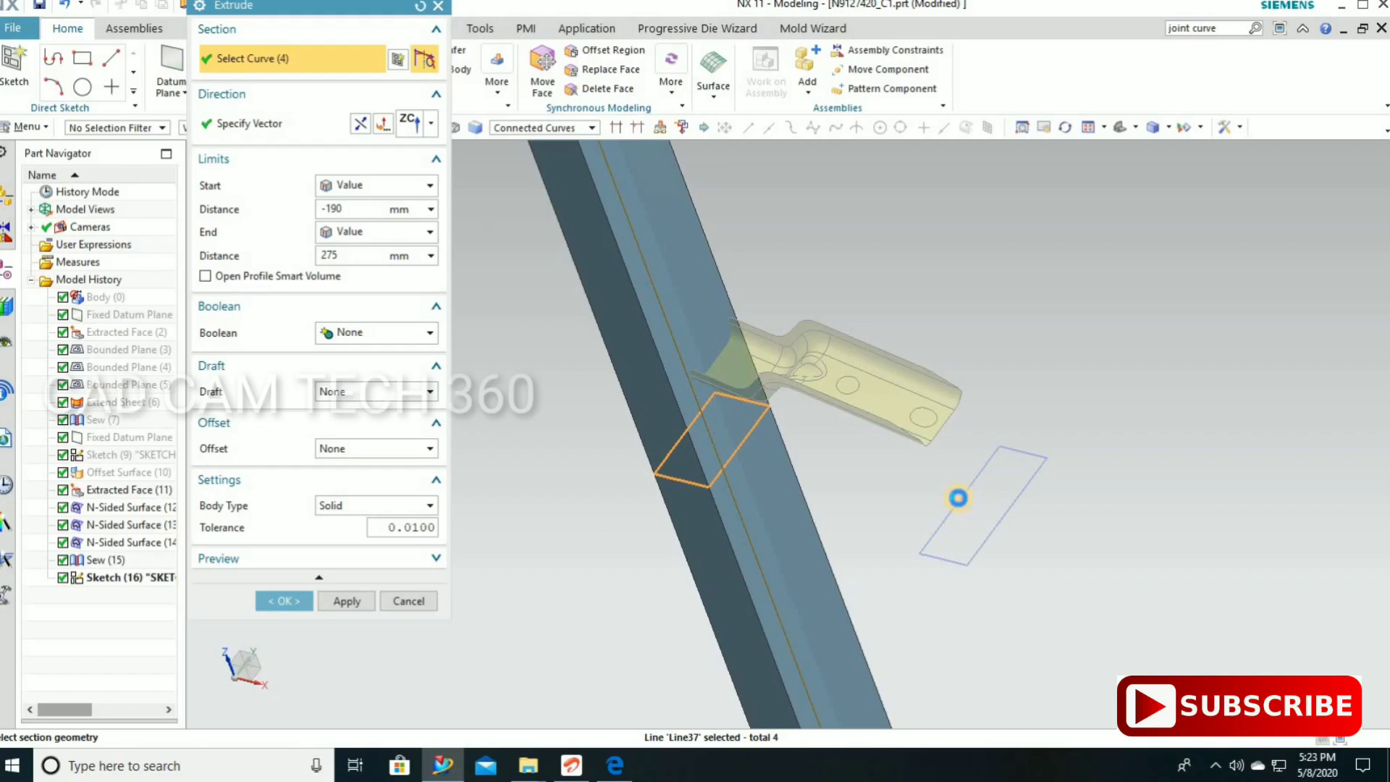
pyautogui.click(958, 498)
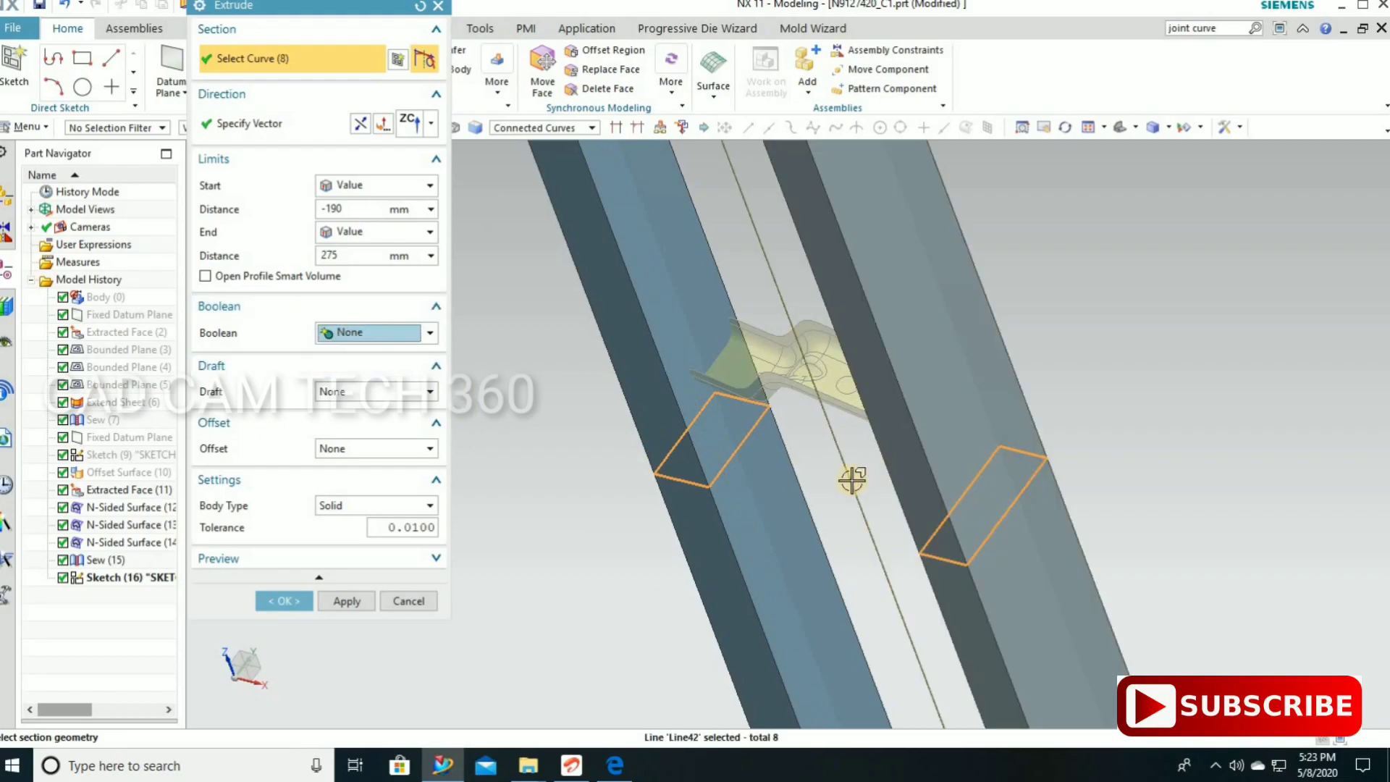
pyautogui.scroll(-5, 852, 480)
pyautogui.click(369, 333)
pyautogui.click(358, 377)
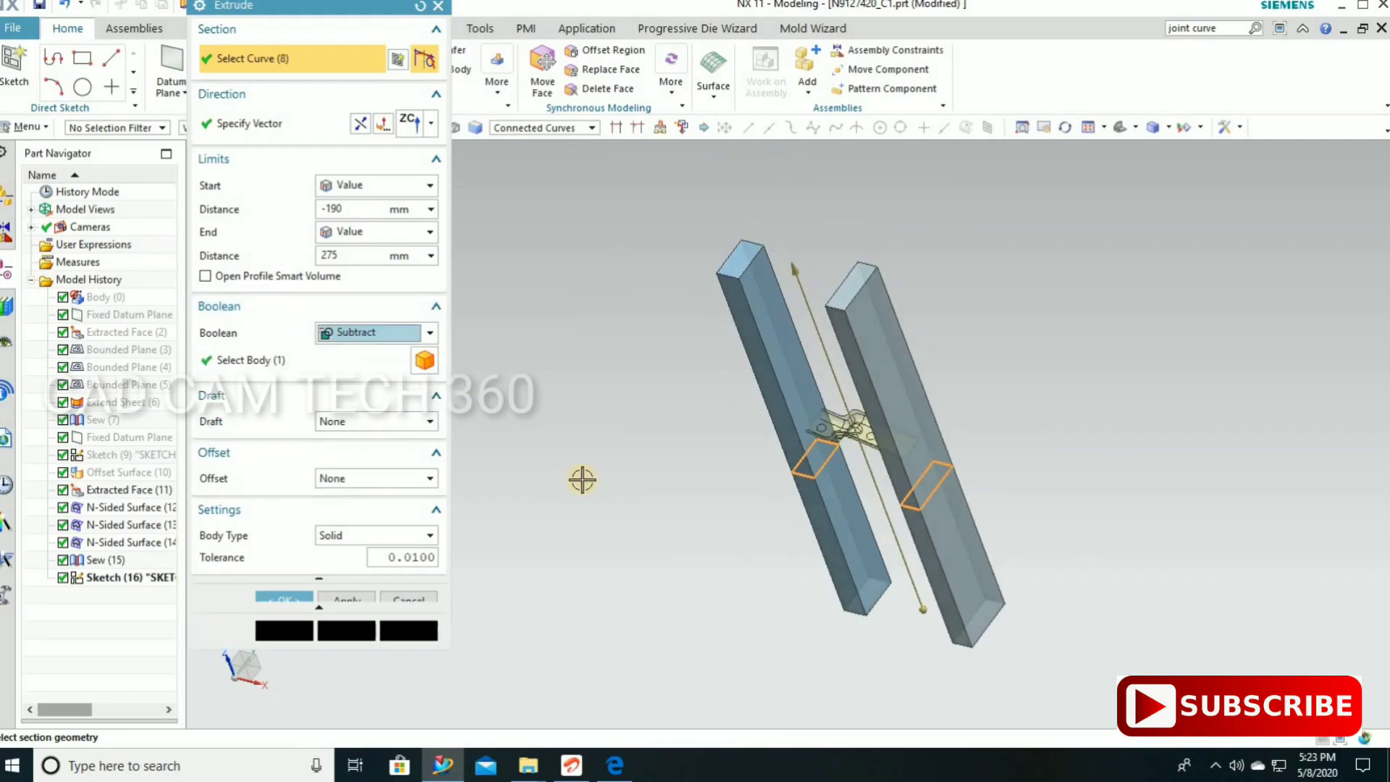
pyautogui.click(280, 629)
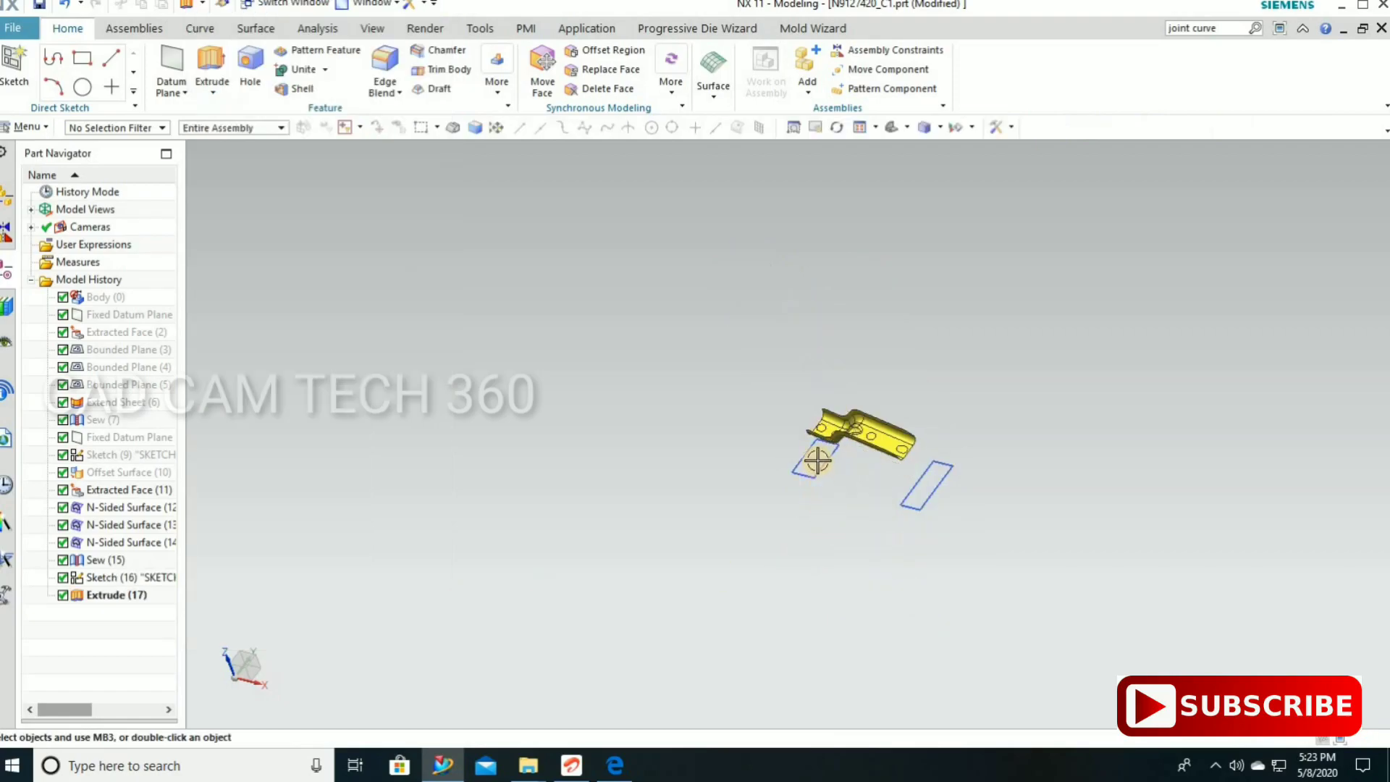
pyautogui.click(937, 498)
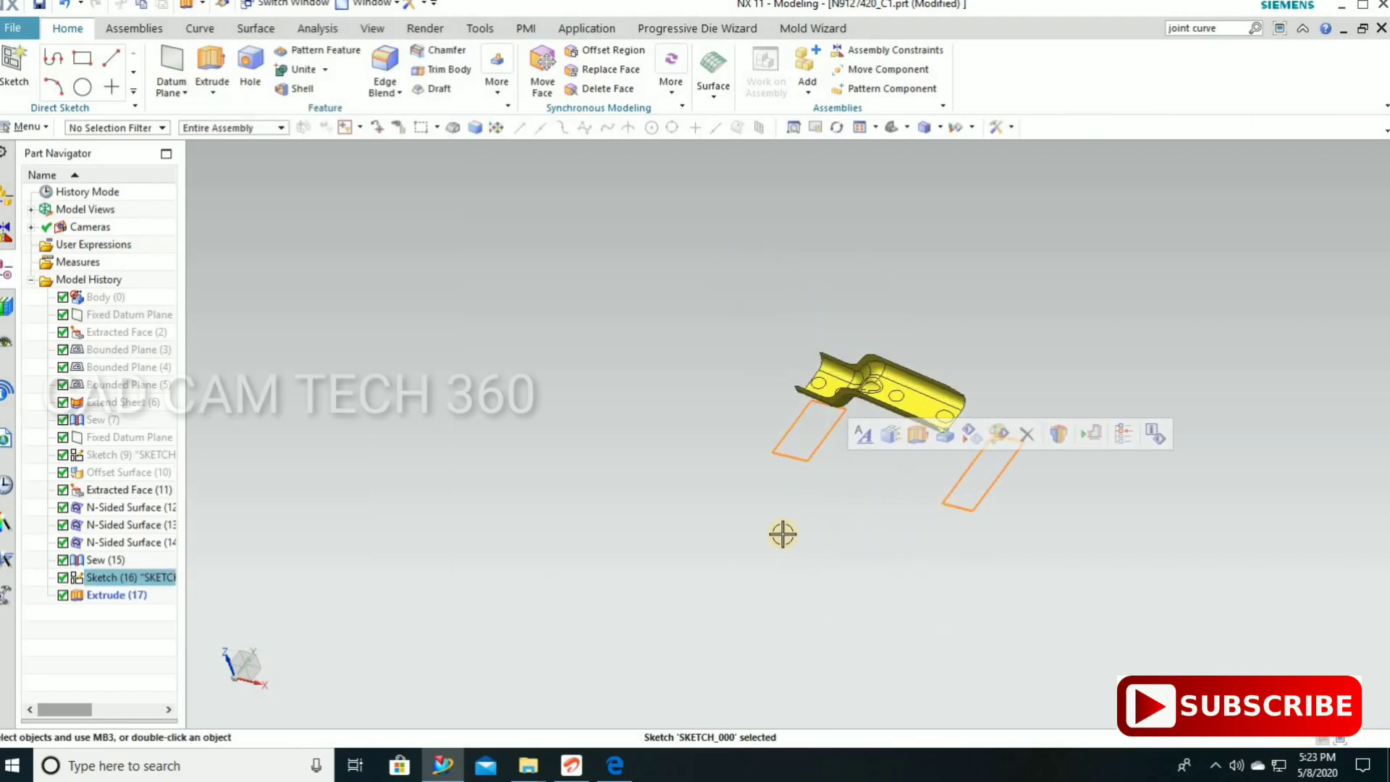
pyautogui.press('Escape')
pyautogui.moveTo(760, 534)
pyautogui.mouseDown(button='middle')
pyautogui.moveTo(713, 485)
pyautogui.moveTo(766, 425)
pyautogui.moveTo(792, 319)
pyautogui.moveTo(837, 403)
pyautogui.mouseUp(button='middle')
pyautogui.scroll(3, 789, 355)
pyautogui.scroll(1, 784, 328)
pyautogui.scroll(2, 837, 347)
pyautogui.scroll(2, 838, 348)
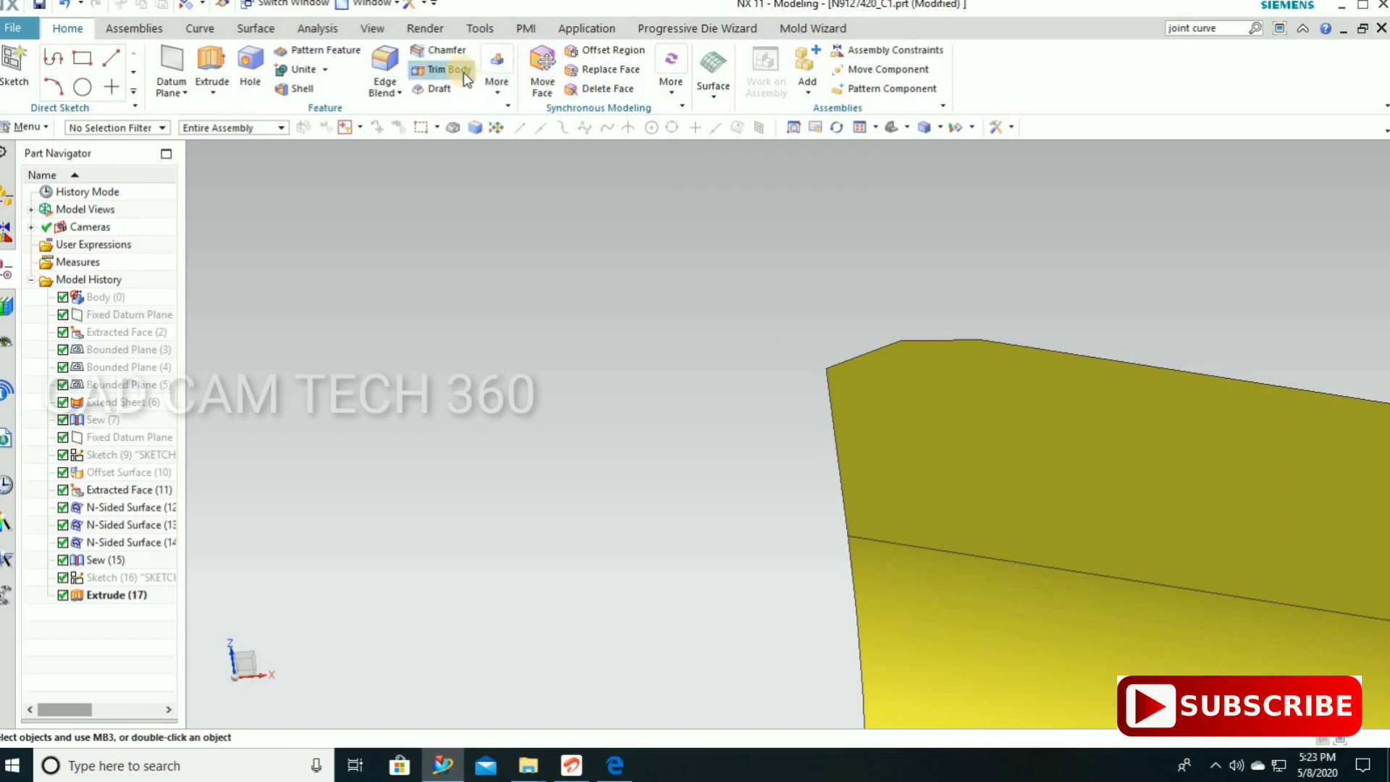
pyautogui.scroll(-2, 620, 305)
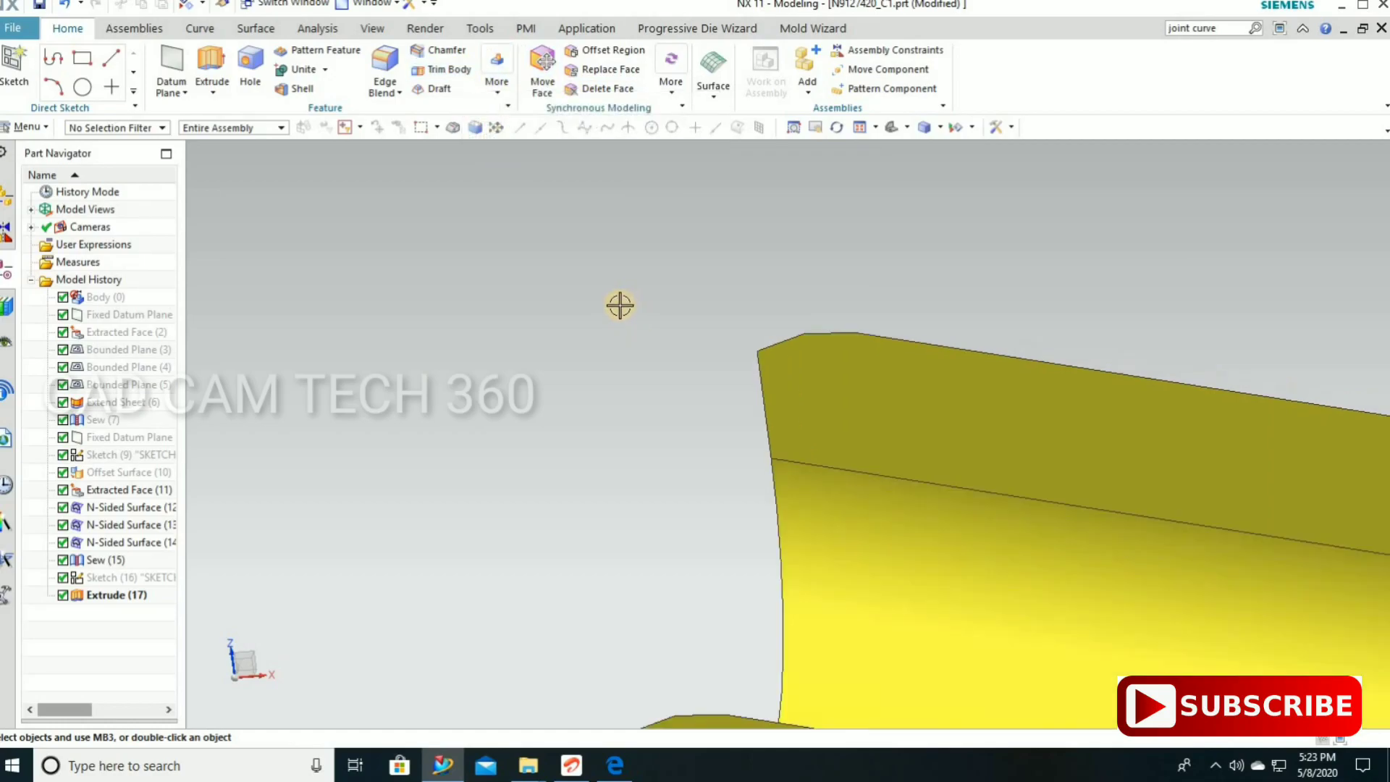
pyautogui.scroll(-3, 619, 305)
pyautogui.moveTo(618, 319)
pyautogui.mouseDown(button='middle')
pyautogui.moveTo(644, 372)
pyautogui.moveTo(623, 335)
pyautogui.moveTo(628, 350)
pyautogui.mouseUp(button='middle')
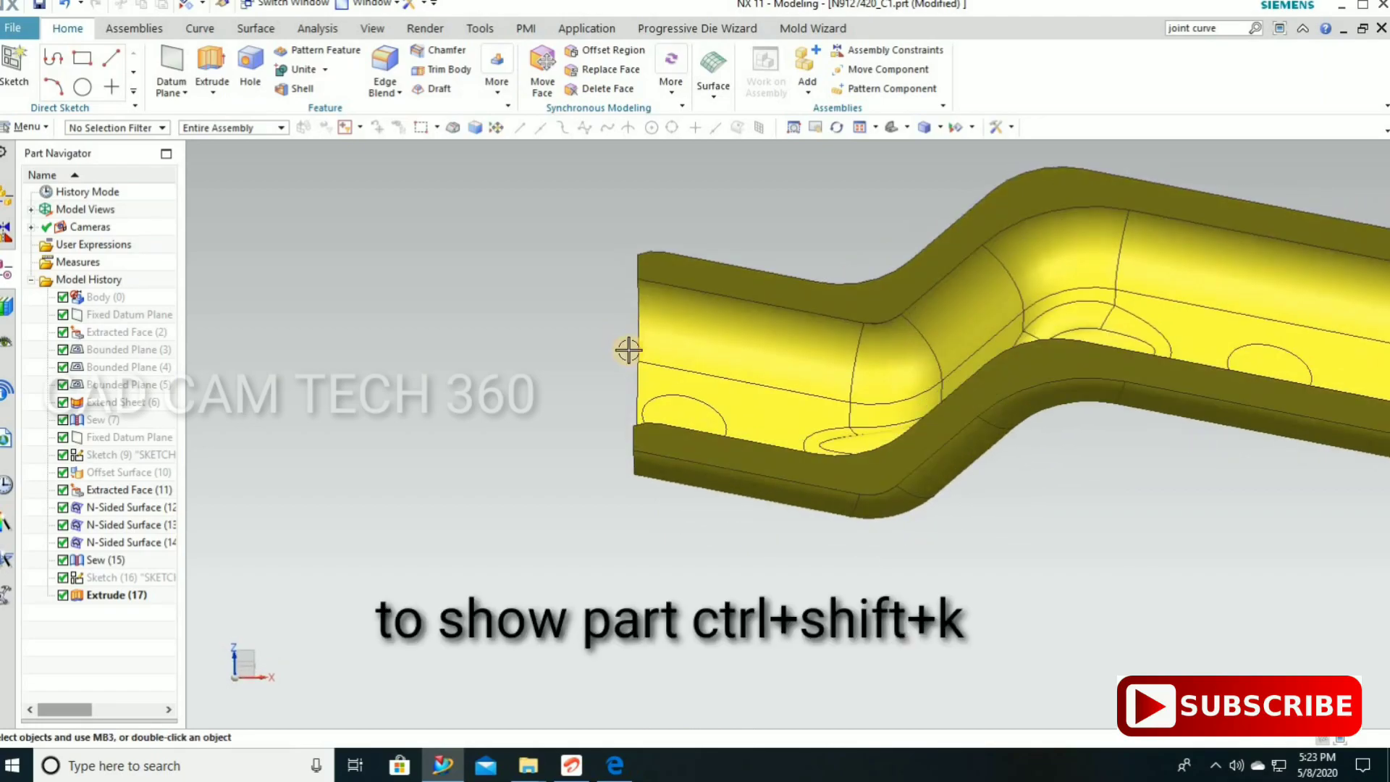
pyautogui.hotkey('ctrl', 'shift', 'k')
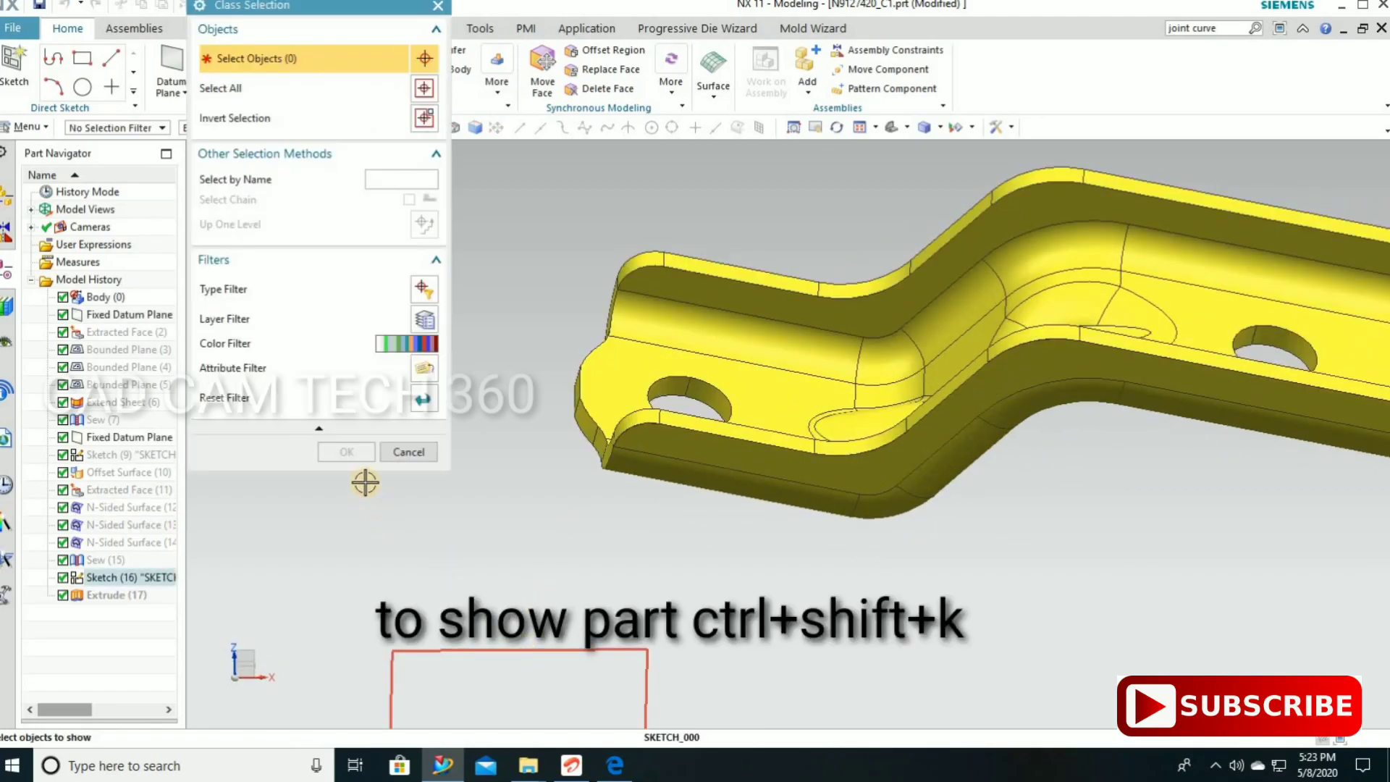
pyautogui.click(347, 452)
# Widen the sketch's left rectangle to 36.5 mm and finish the sketch.
pyautogui.scroll(-3, 633, 456)
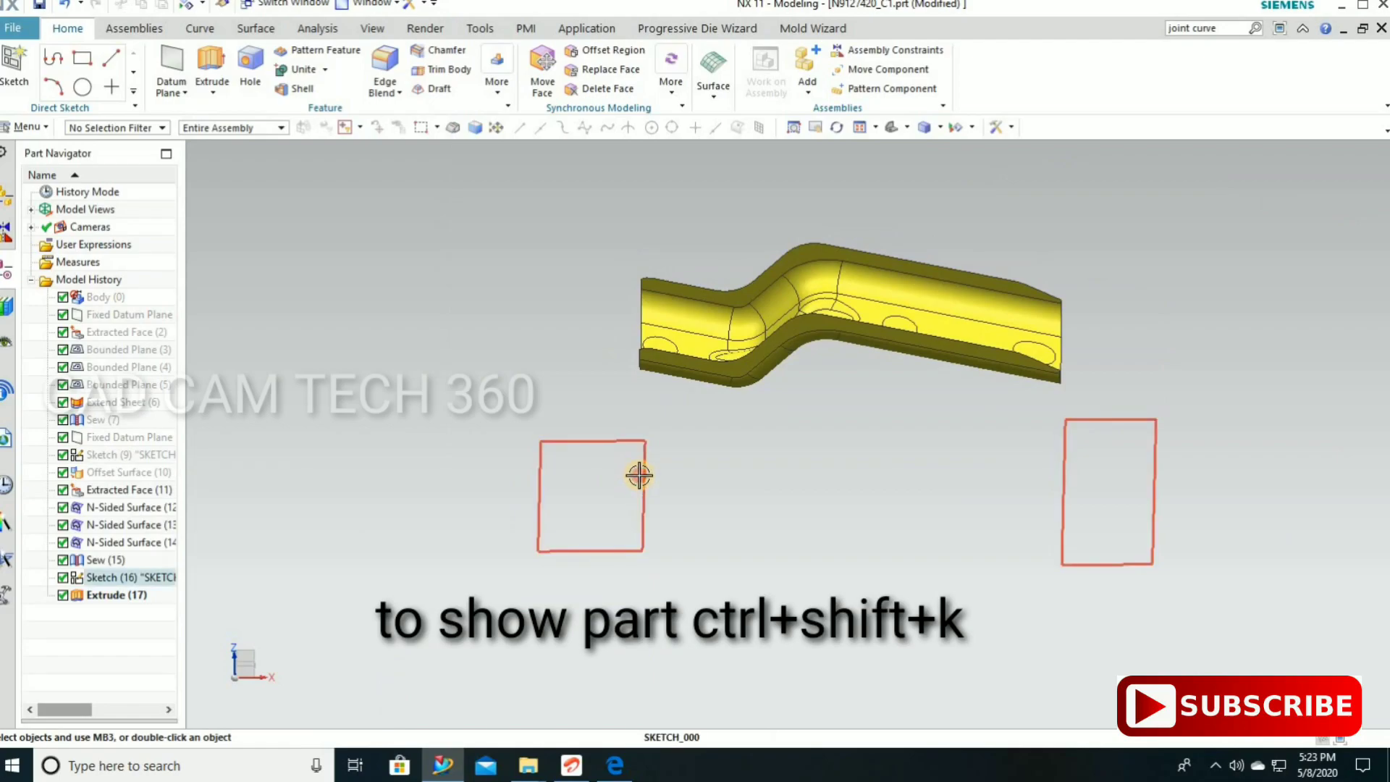
pyautogui.doubleClick(639, 475)
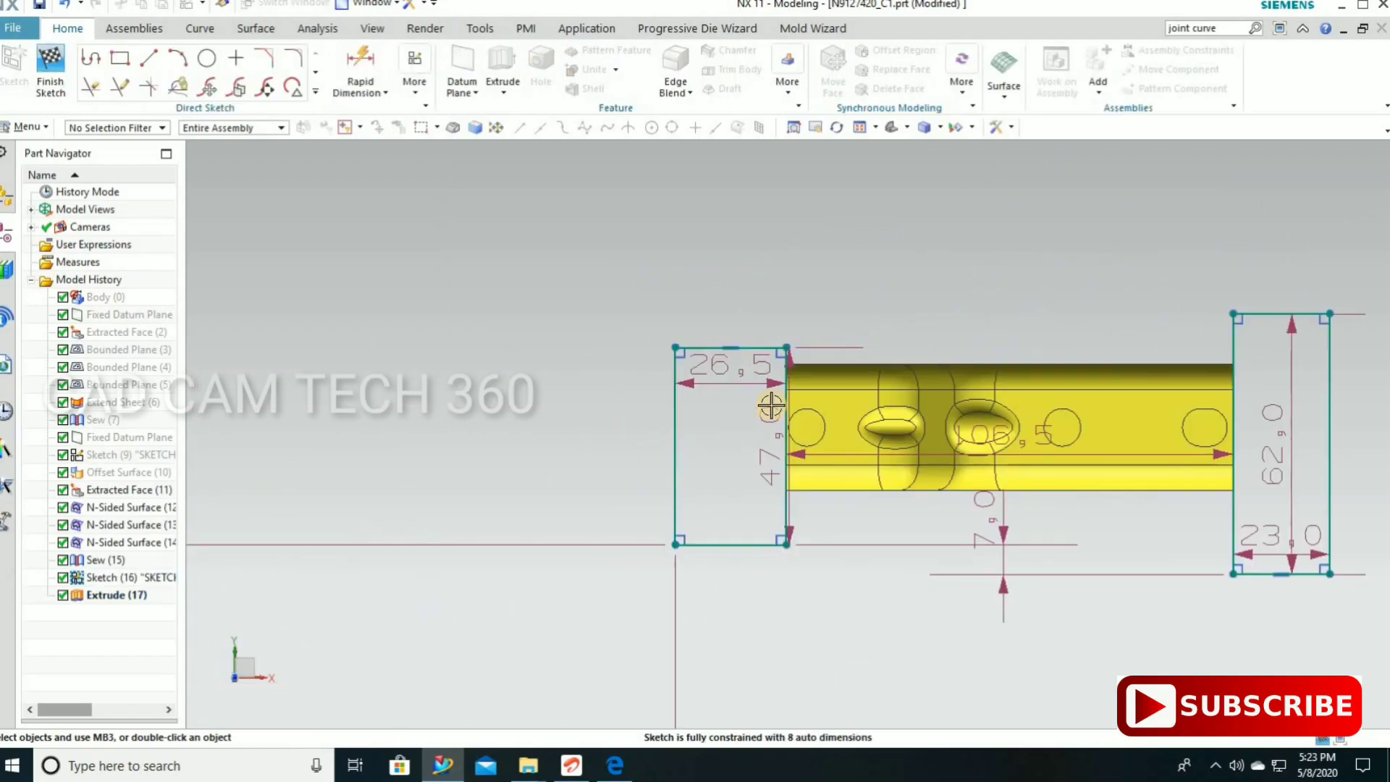
pyautogui.scroll(2, 771, 407)
pyautogui.moveTo(759, 401); pyautogui.dragTo(759, 402)
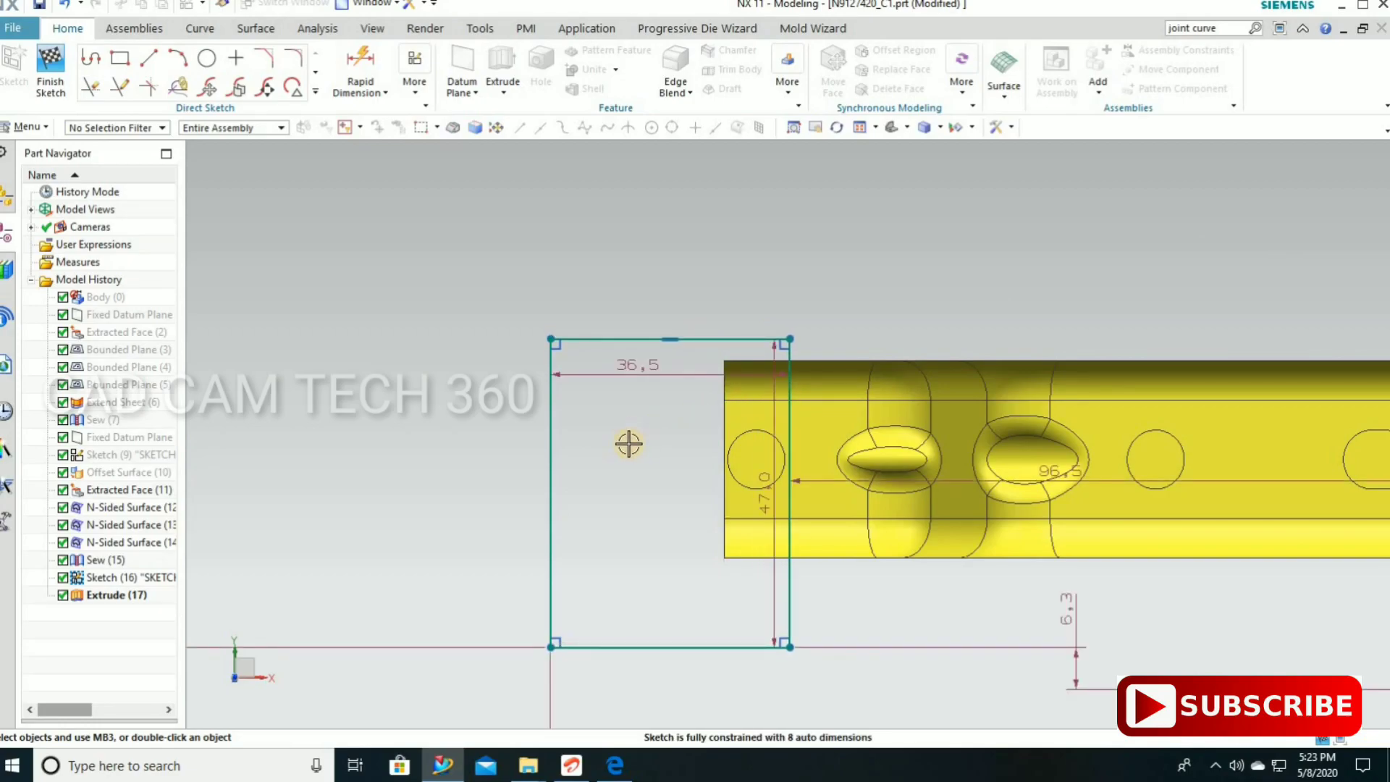
pyautogui.hotkey('ctrl', 'q')
pyautogui.moveTo(621, 379); pyautogui.dragTo(633, 400, button='middle')
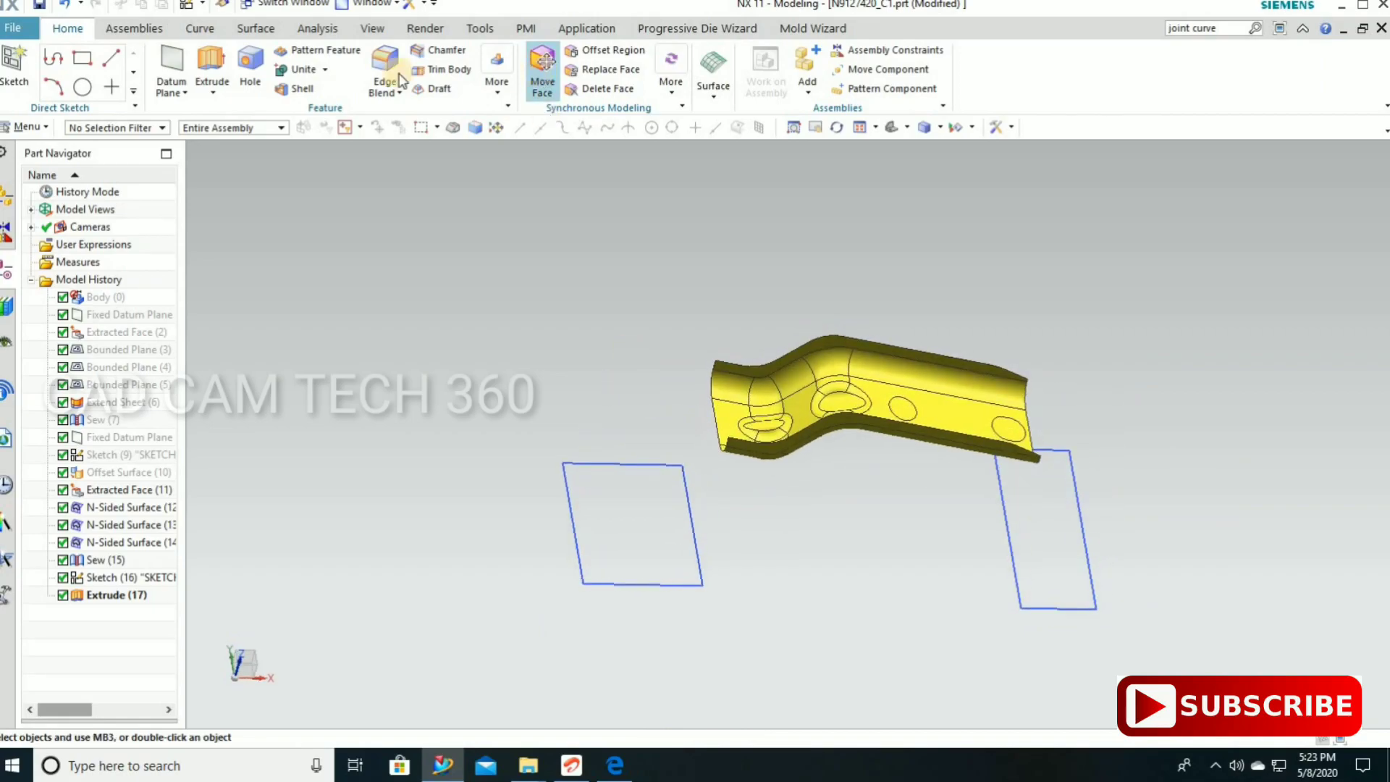
# Start Extend Sheet and select three end edges of the sheet.
pyautogui.click(274, 29)
pyautogui.click(710, 73)
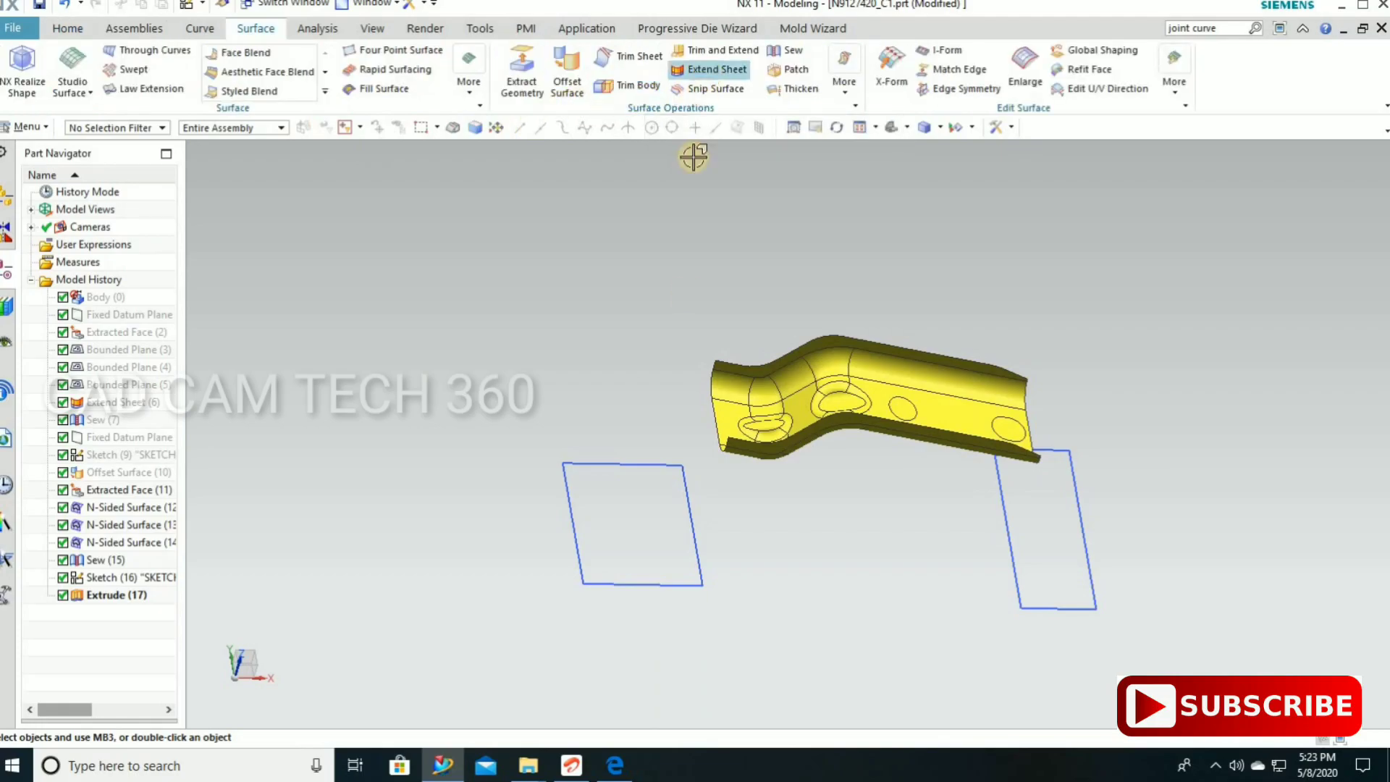
pyautogui.scroll(3, 692, 378)
pyautogui.scroll(2, 710, 365)
pyautogui.scroll(1, 710, 366)
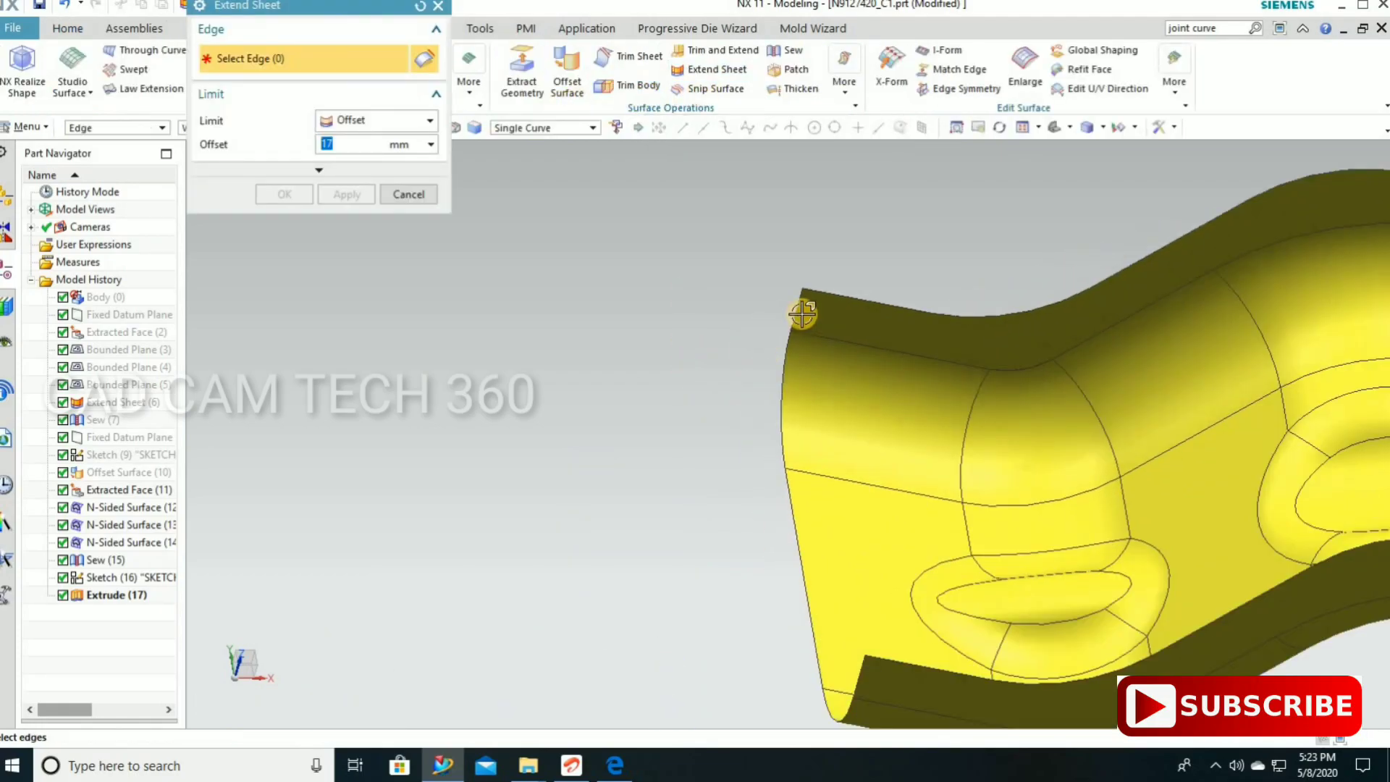
pyautogui.click(779, 367)
pyautogui.click(772, 472)
pyautogui.click(765, 496)
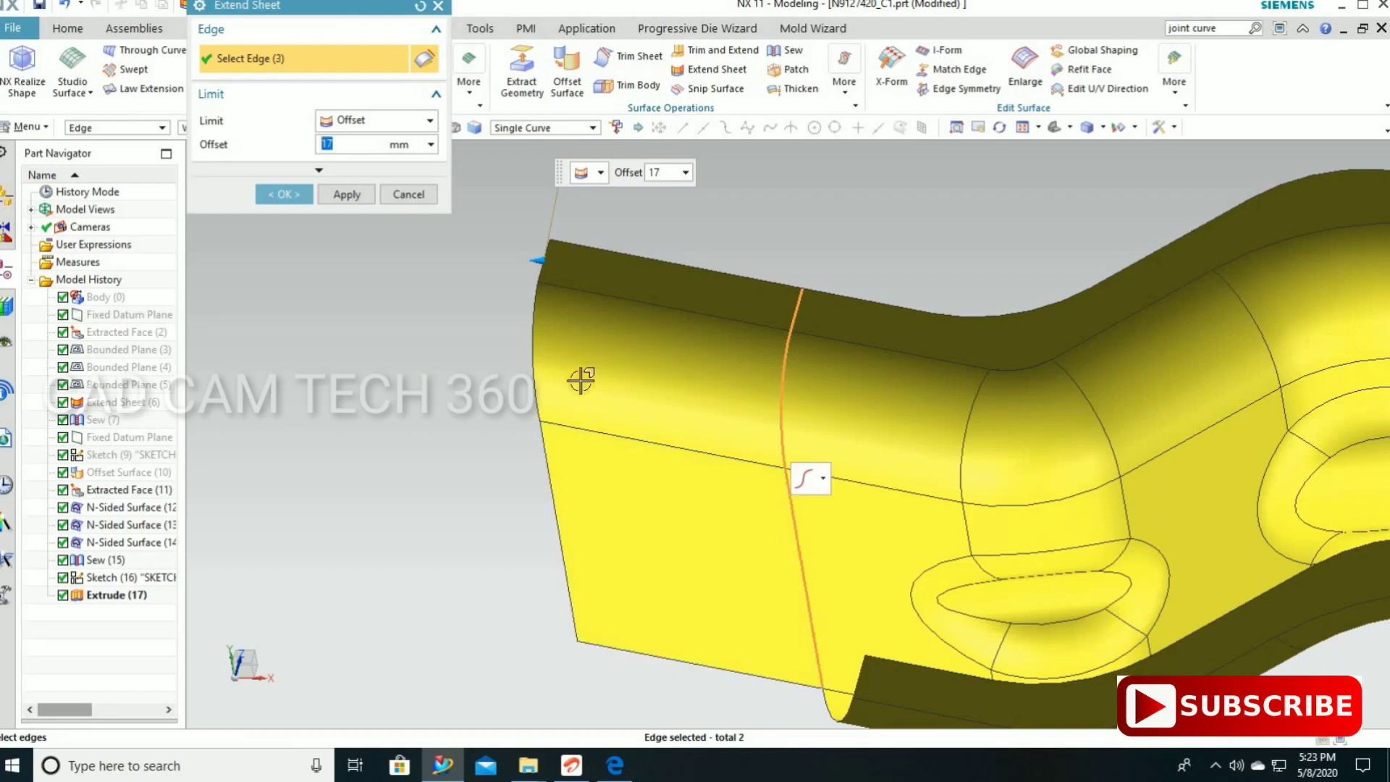
pyautogui.scroll(-3, 563, 466)
# Add the remaining end edge and extend them by a 34.5 mm offset.
pyautogui.moveTo(563, 467); pyautogui.dragTo(645, 637, button='middle')
pyautogui.scroll(3, 747, 518)
pyautogui.scroll(2, 760, 505)
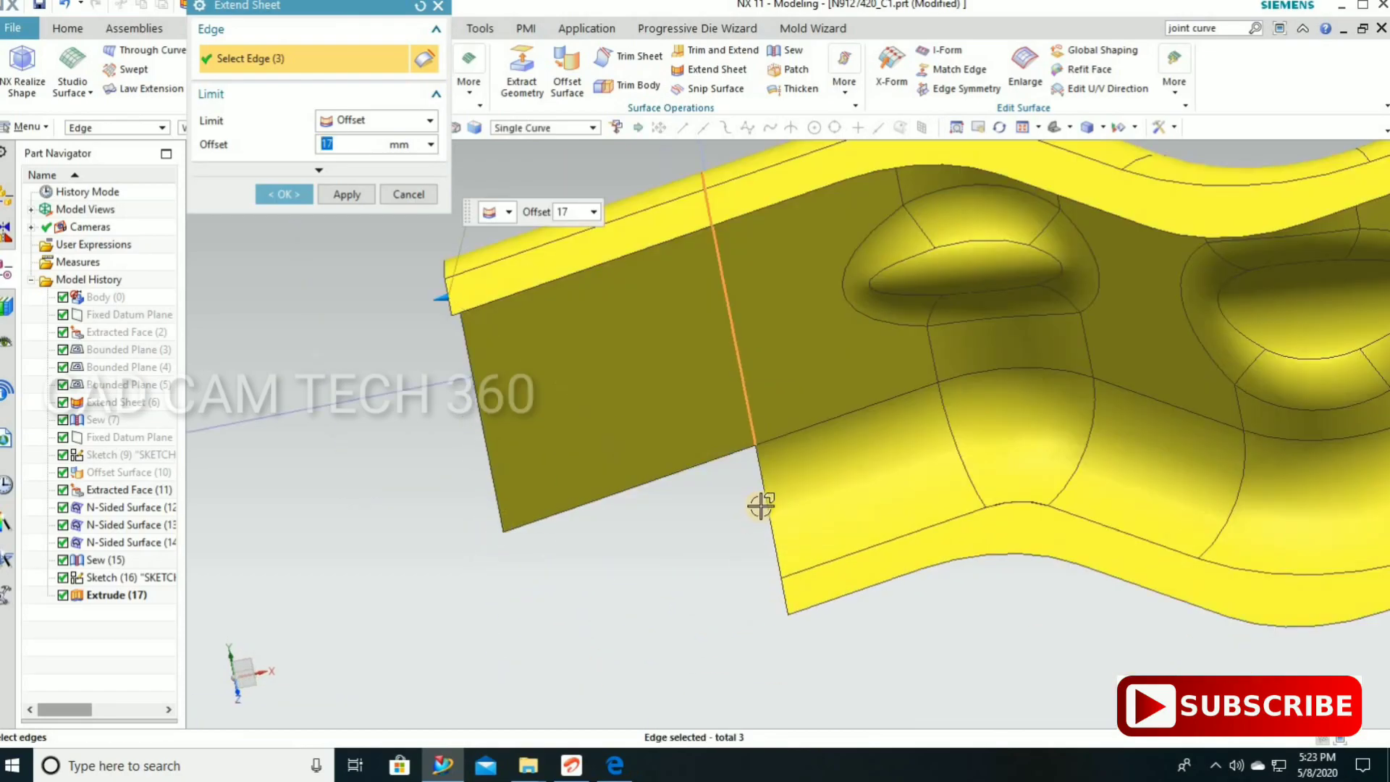
pyautogui.click(784, 598)
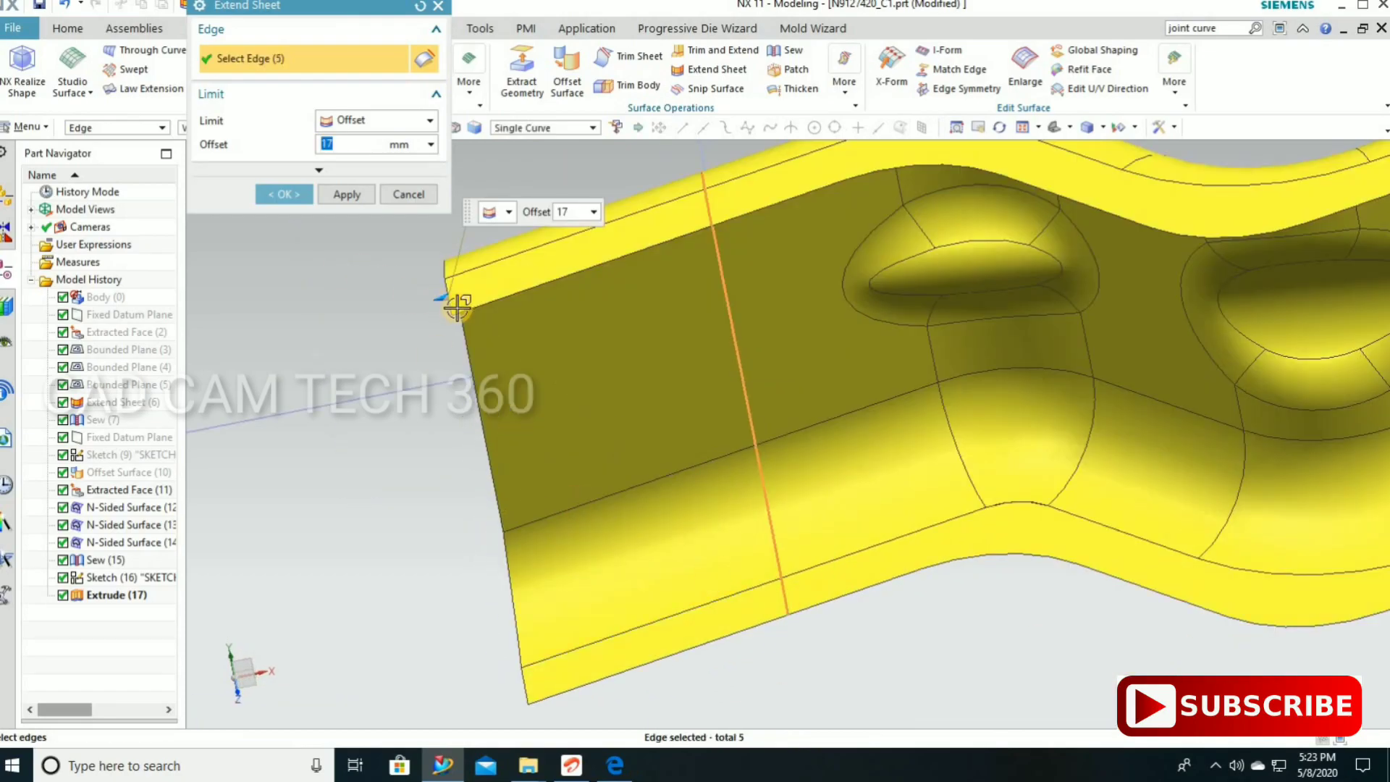
pyautogui.moveTo(297, 333); pyautogui.dragTo(322, 228)
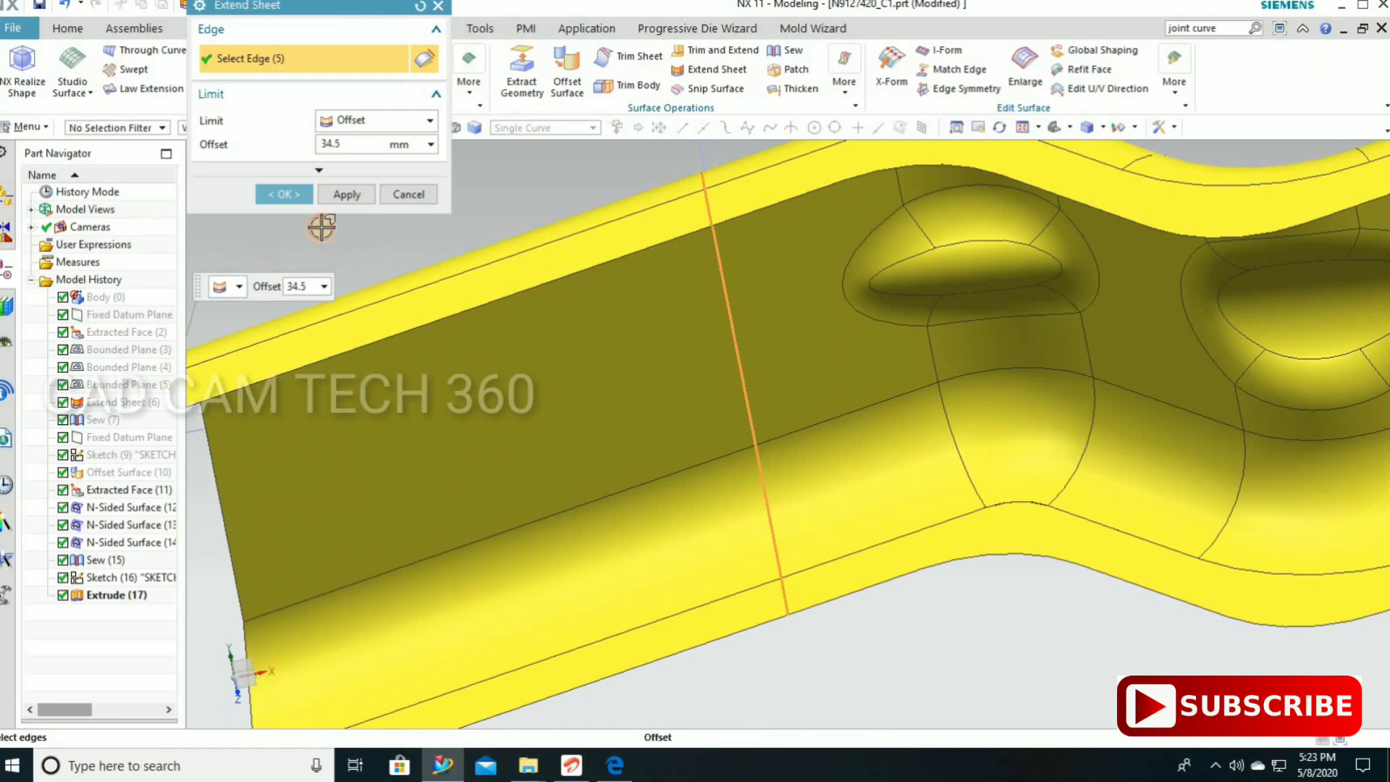
pyautogui.middleClick(470, 469)
pyautogui.scroll(-5, 700, 574)
pyautogui.moveTo(701, 574)
pyautogui.mouseDown(button='middle')
pyautogui.moveTo(832, 323)
pyautogui.moveTo(801, 289)
pyautogui.mouseUp(button='middle')
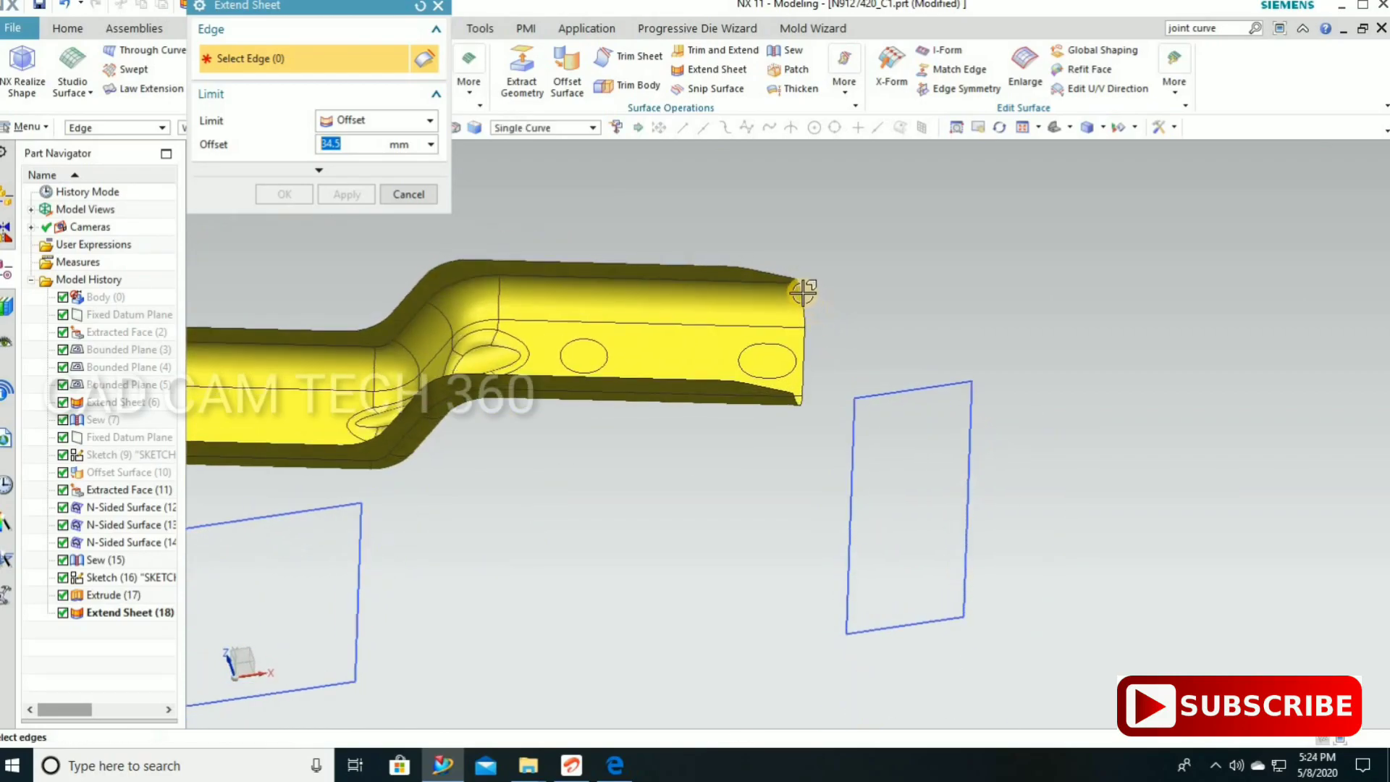
# Select the first three edges at the bracket's other end.
pyautogui.scroll(3, 794, 292)
pyautogui.click(804, 352)
pyautogui.click(713, 313)
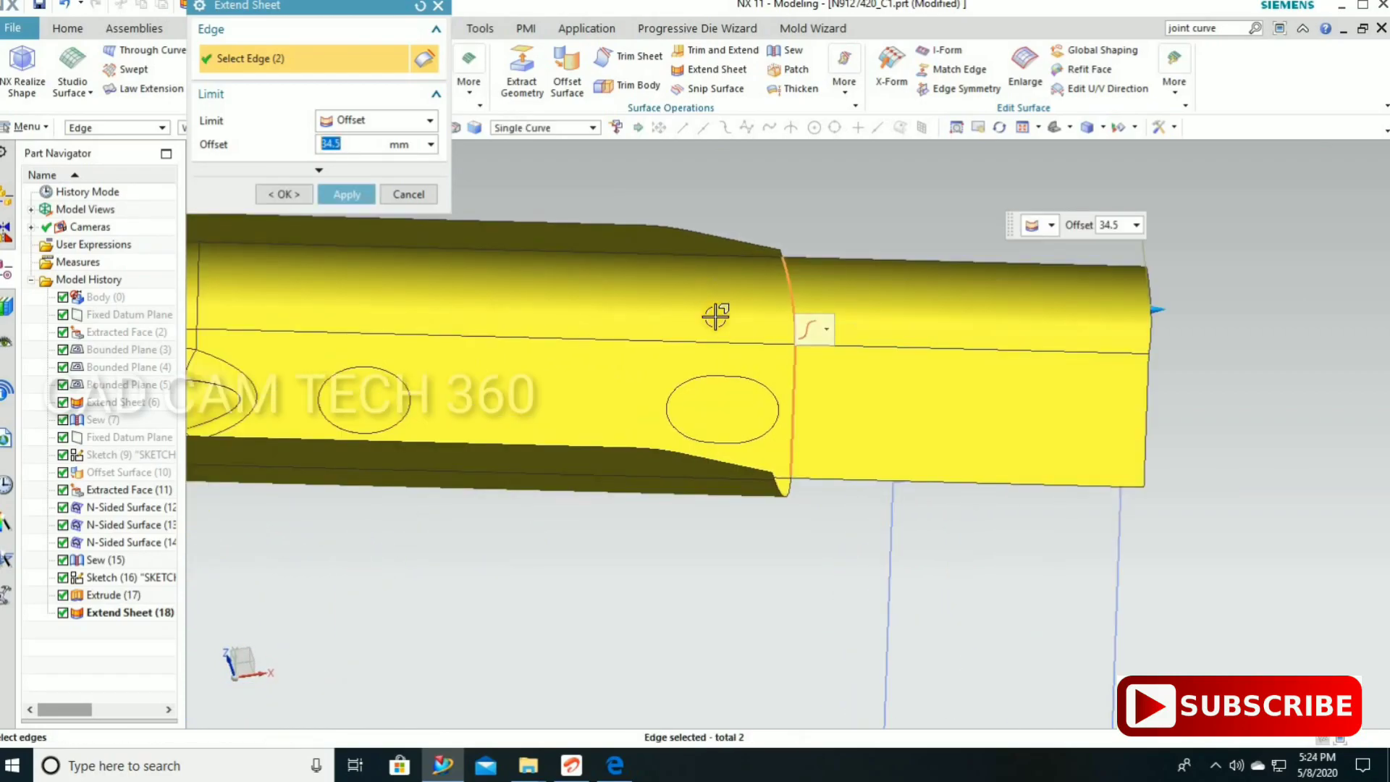
pyautogui.moveTo(713, 313)
pyautogui.mouseDown(button='middle')
pyautogui.moveTo(707, 456)
pyautogui.moveTo(742, 521)
pyautogui.mouseUp(button='middle')
pyautogui.scroll(3, 741, 521)
pyautogui.click(642, 536)
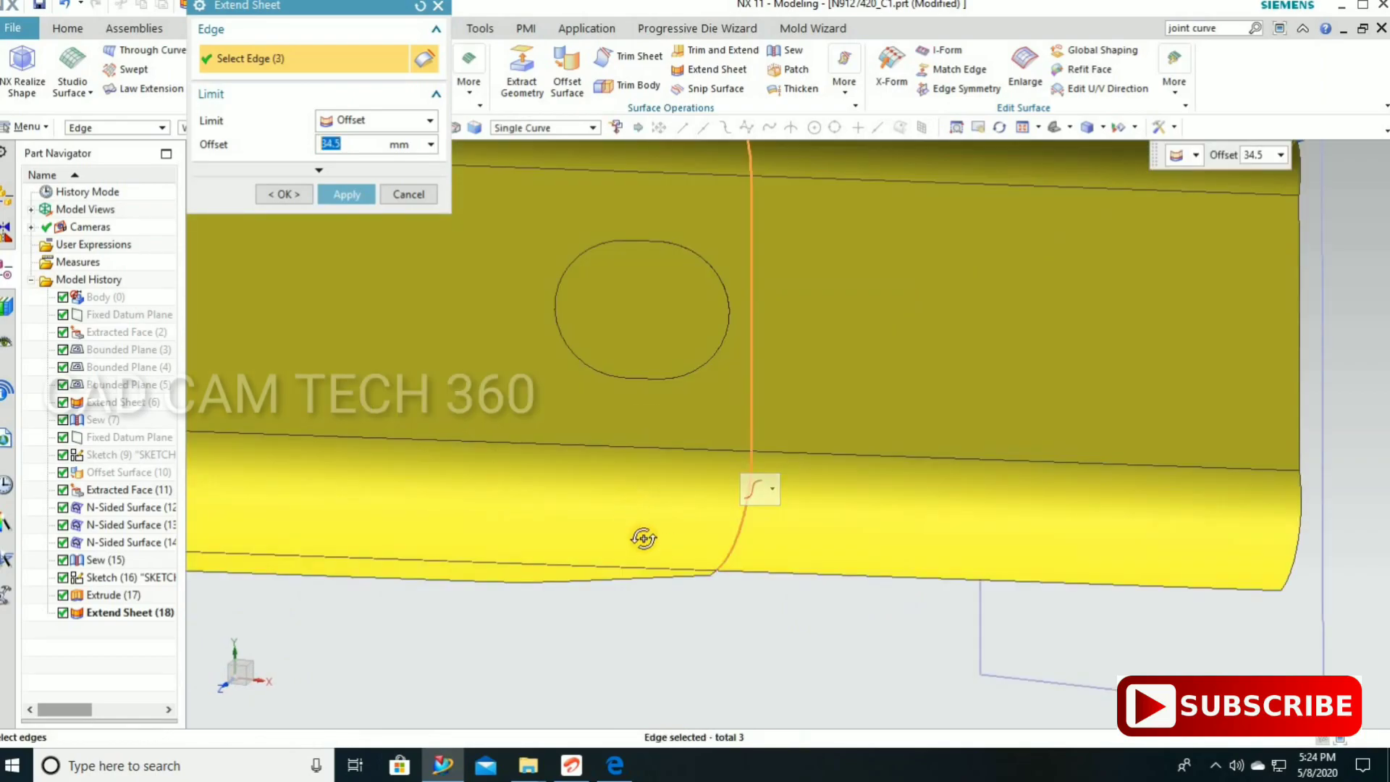
pyautogui.moveTo(642, 536)
pyautogui.mouseDown(button='middle')
pyautogui.moveTo(702, 618)
pyautogui.moveTo(718, 572)
pyautogui.mouseUp(button='middle')
pyautogui.scroll(2, 718, 572)
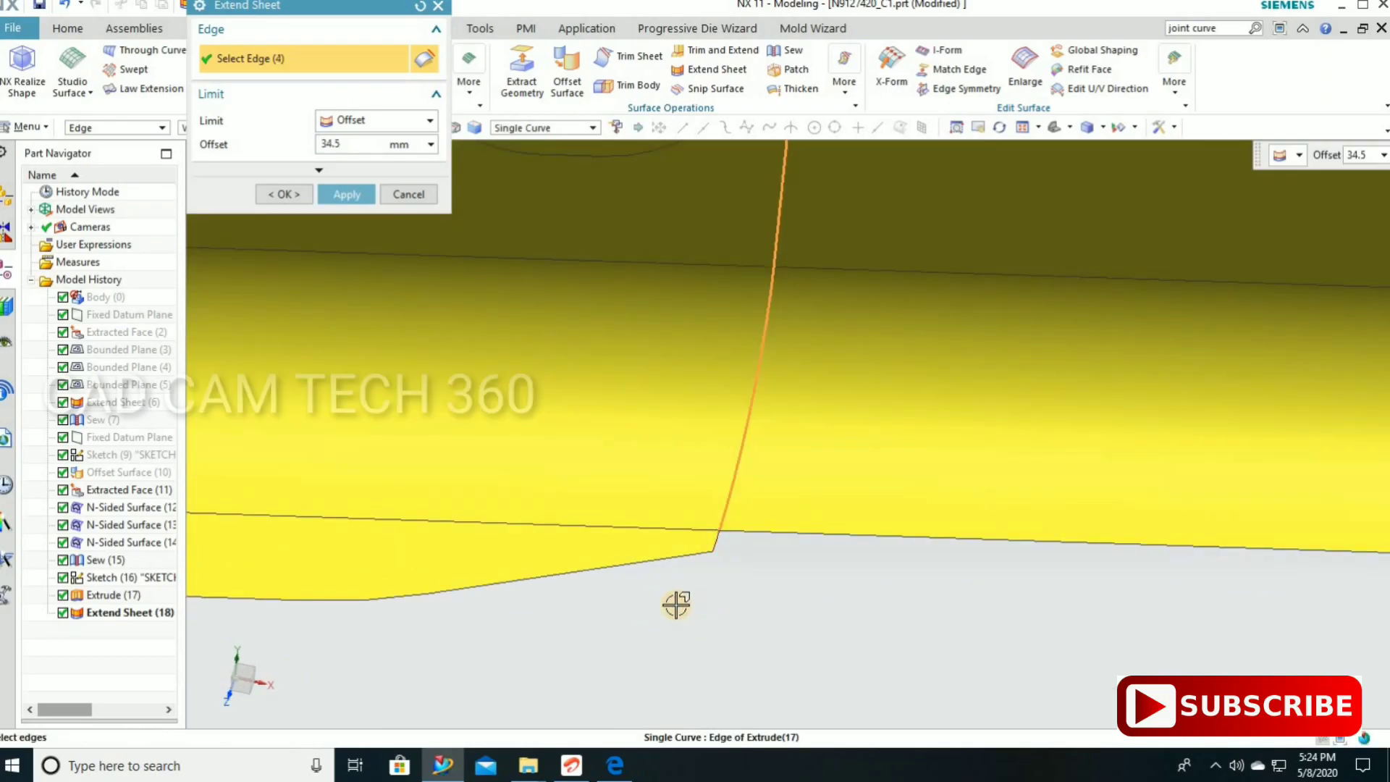
pyautogui.scroll(-3, 676, 604)
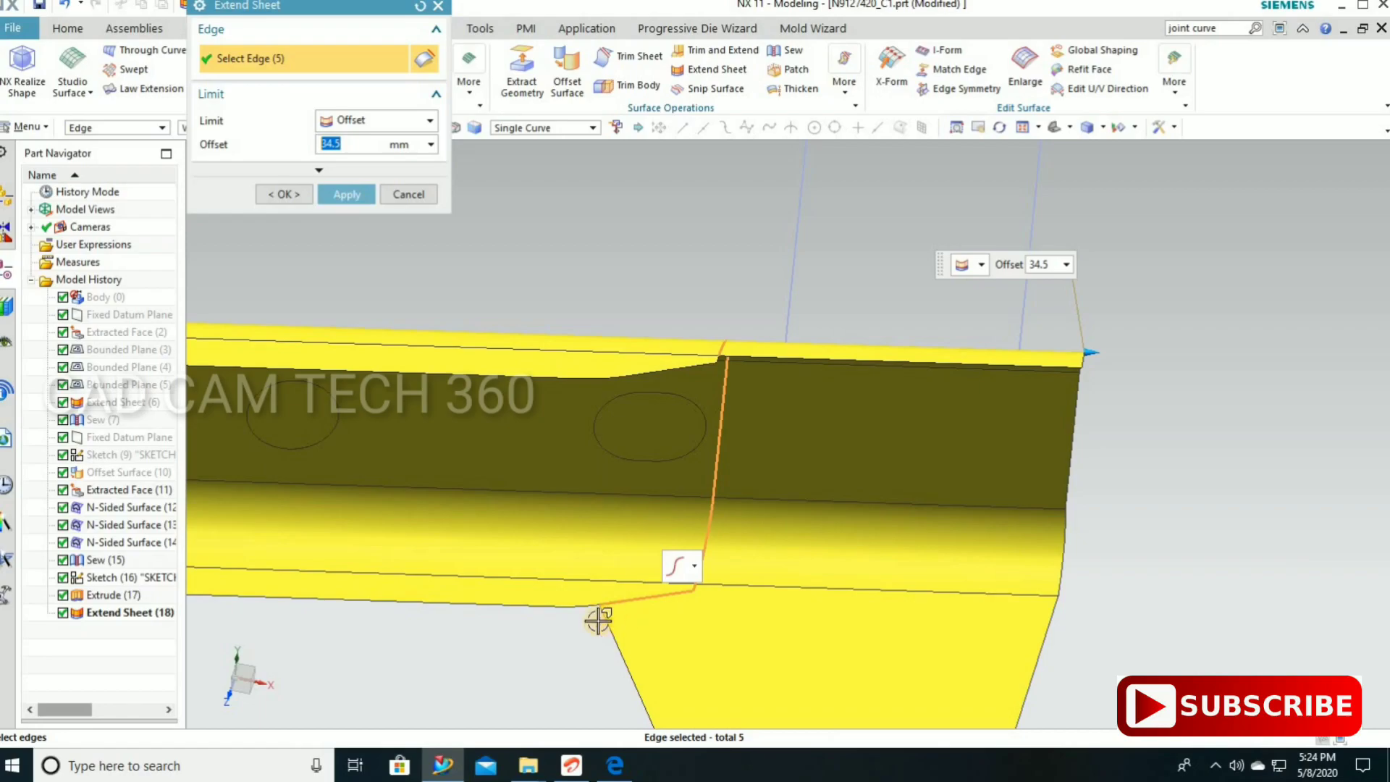
pyautogui.scroll(-2, 574, 565)
# Add a sixth edge and remove an unwanted edge from the selection.
pyautogui.moveTo(589, 471); pyautogui.dragTo(637, 403, button='middle')
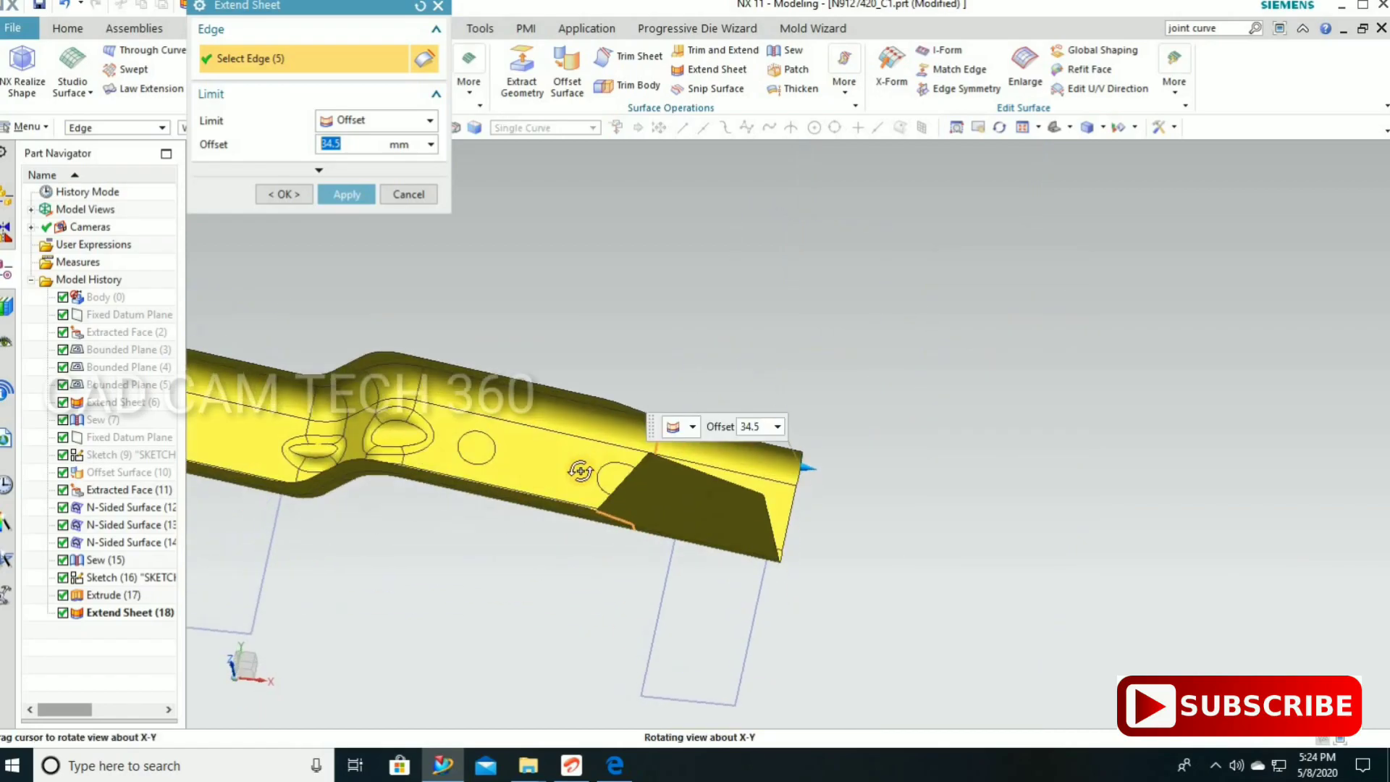
pyautogui.scroll(3, 670, 432)
pyautogui.scroll(2, 669, 431)
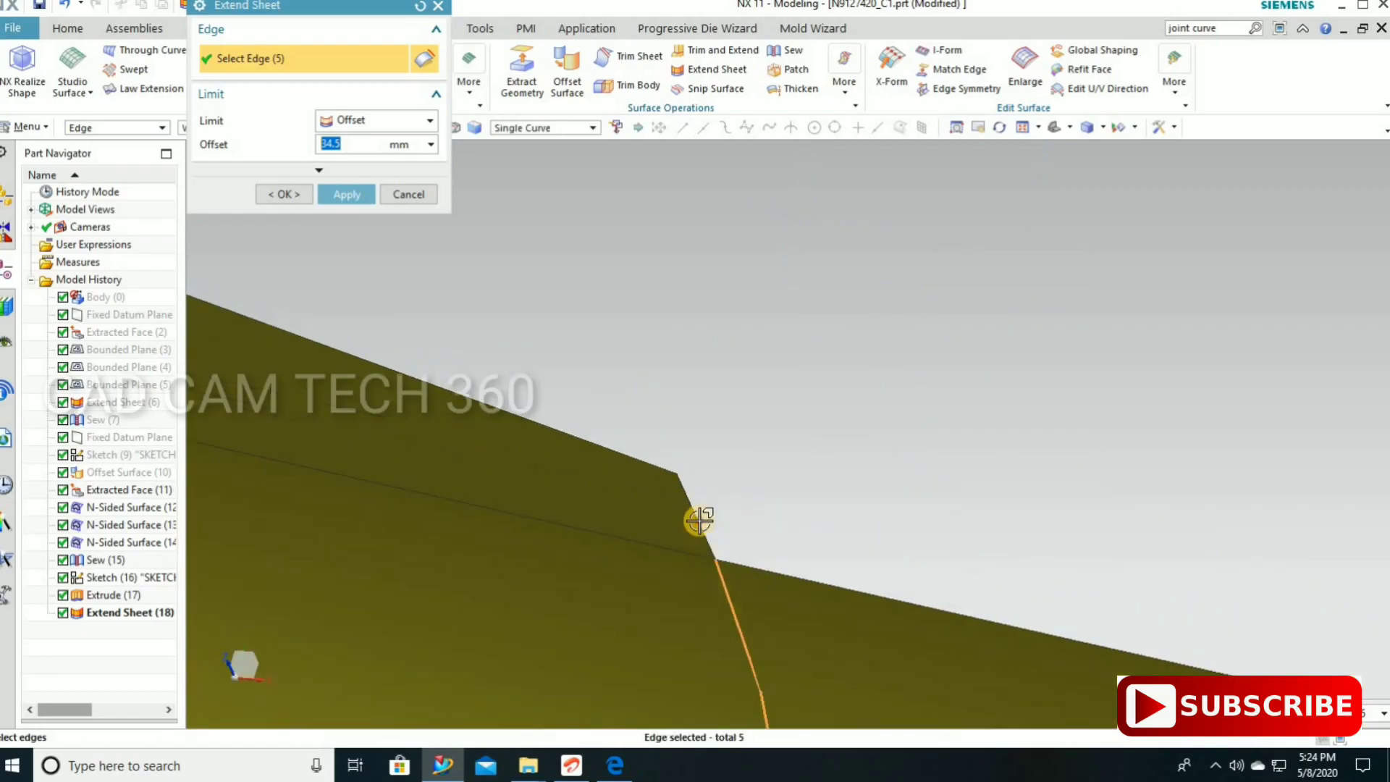
pyautogui.click(703, 523)
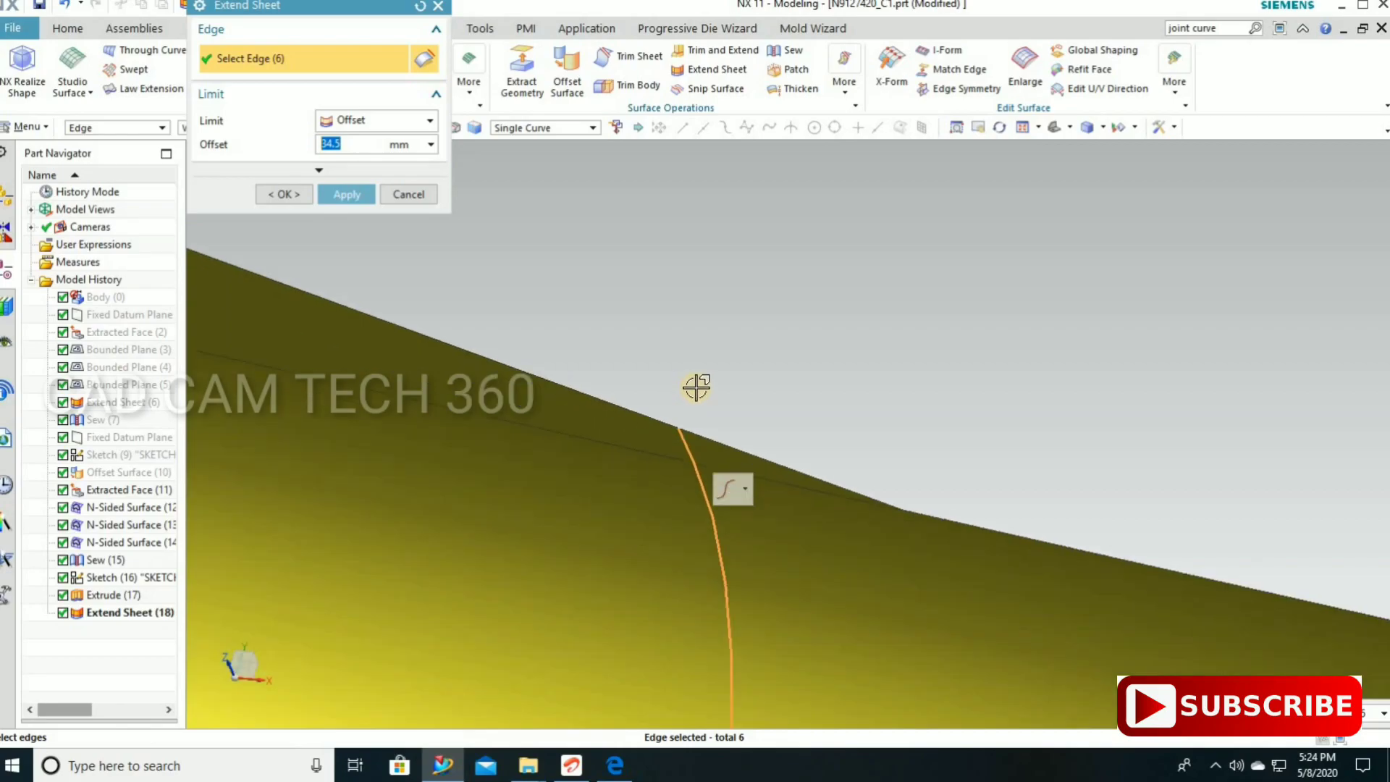
pyautogui.scroll(-4, 697, 388)
pyautogui.scroll(3, 560, 621)
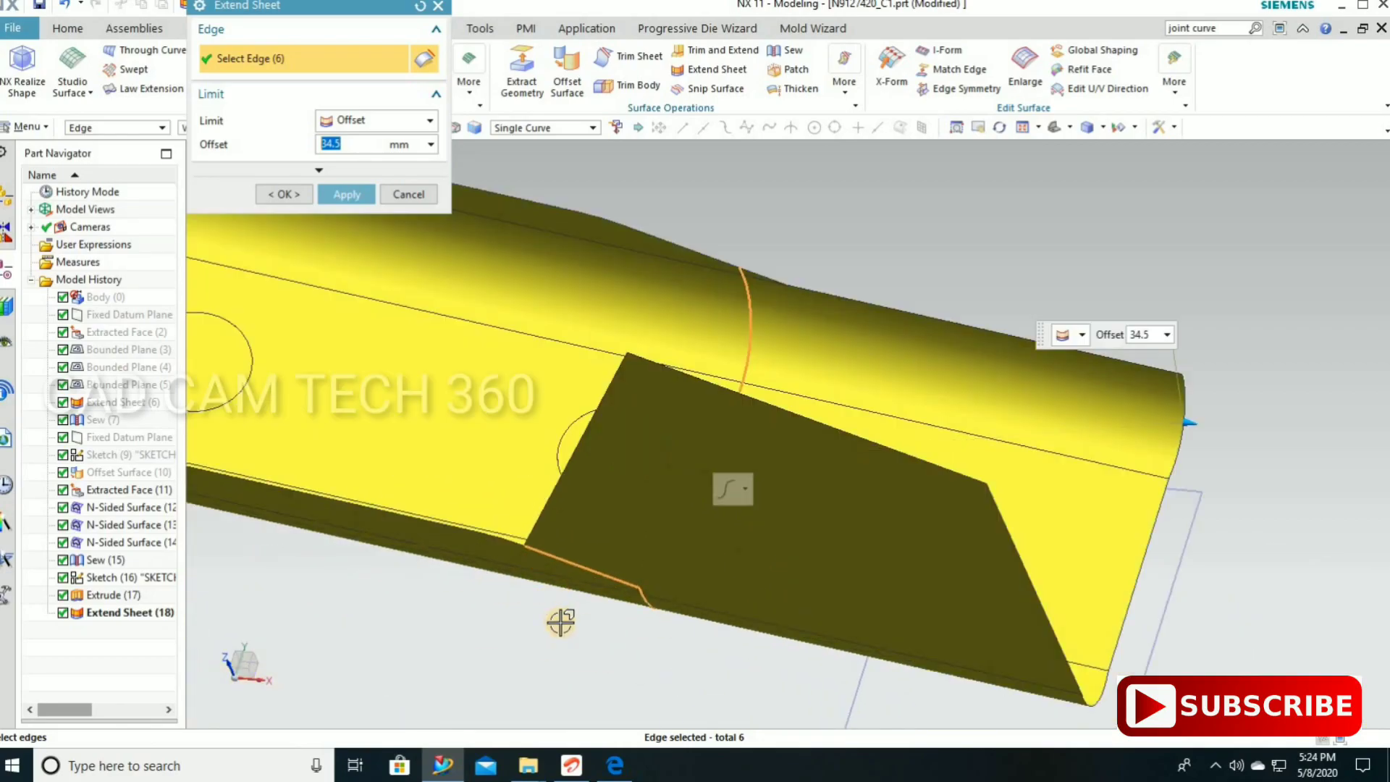
pyautogui.keyDown('shift'); pyautogui.click(545, 572); pyautogui.keyUp('shift')
pyautogui.scroll(-2, 811, 470)
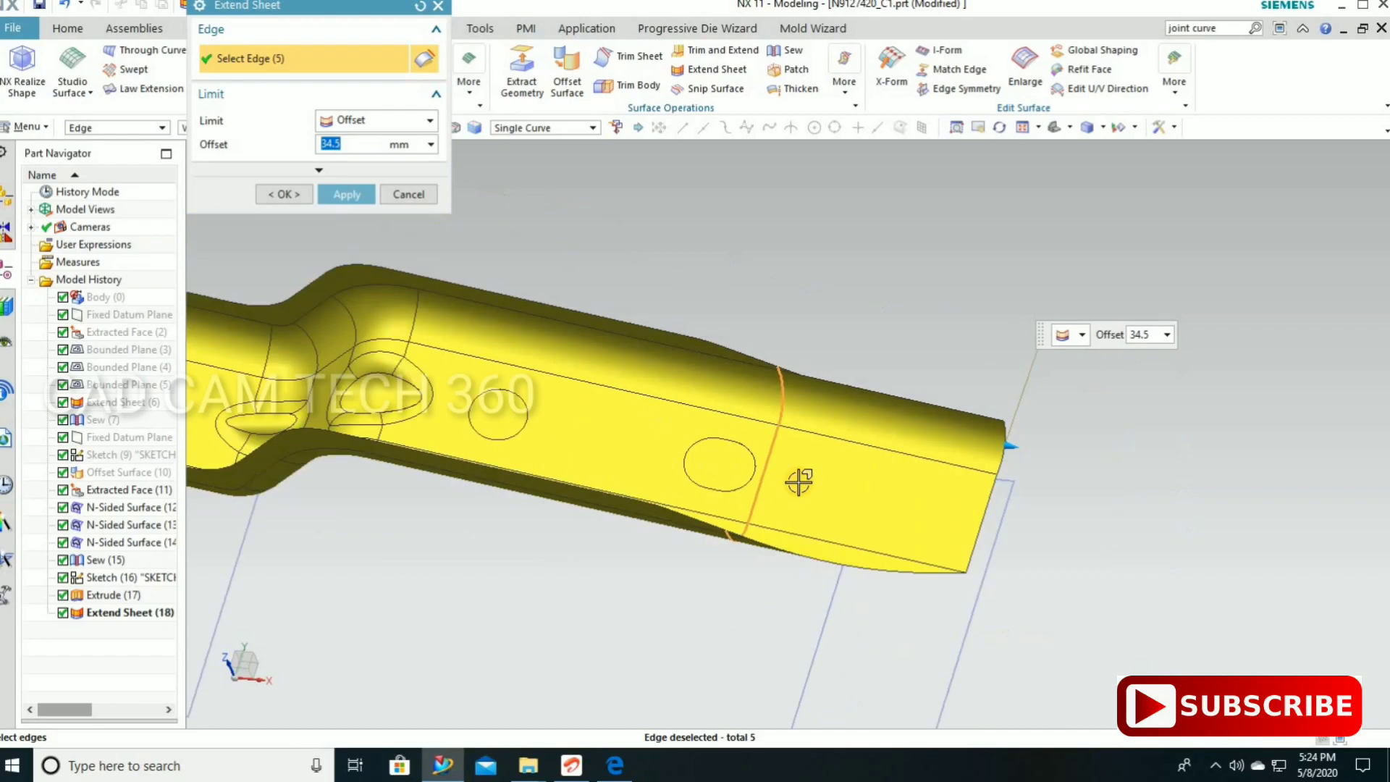
pyautogui.scroll(2, 777, 352)
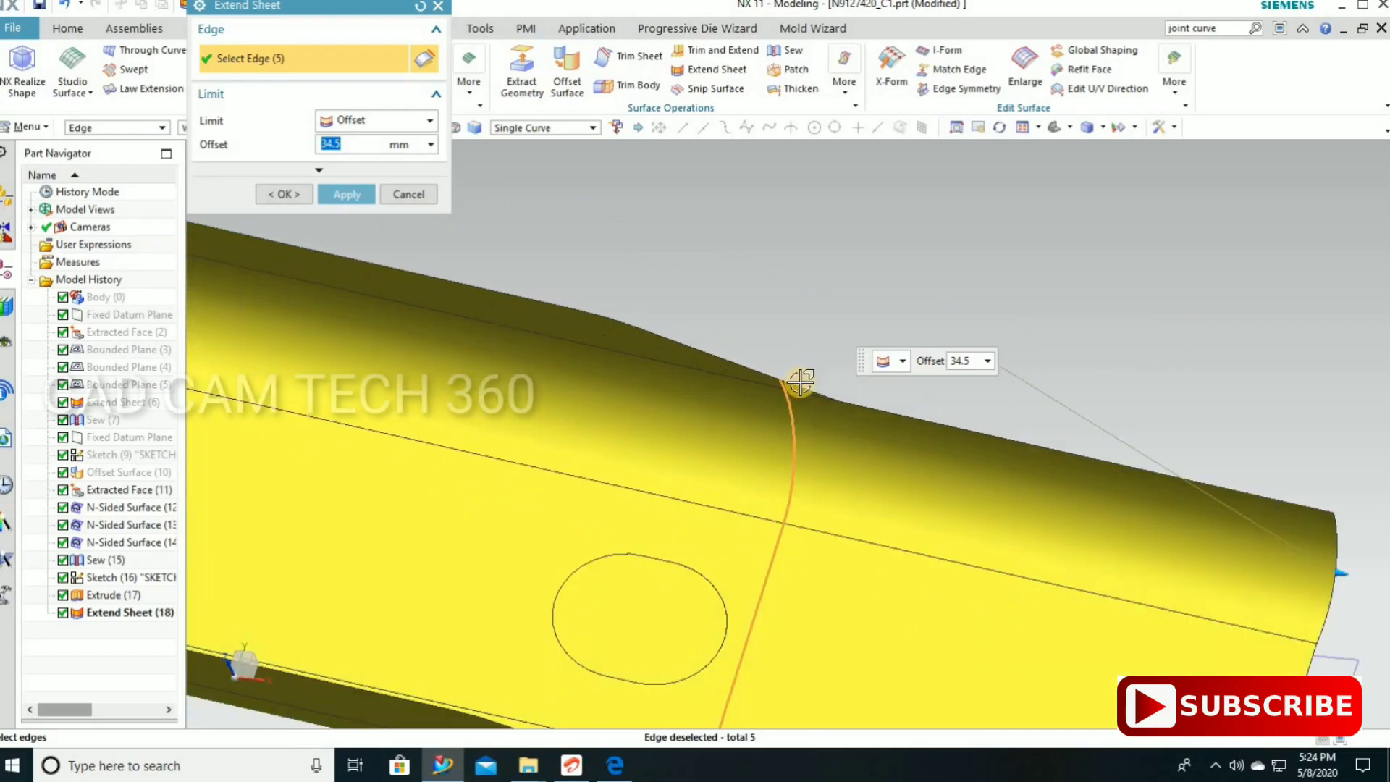
# Add the final edges and apply the 34.5 mm offset extension.
pyautogui.click(761, 358)
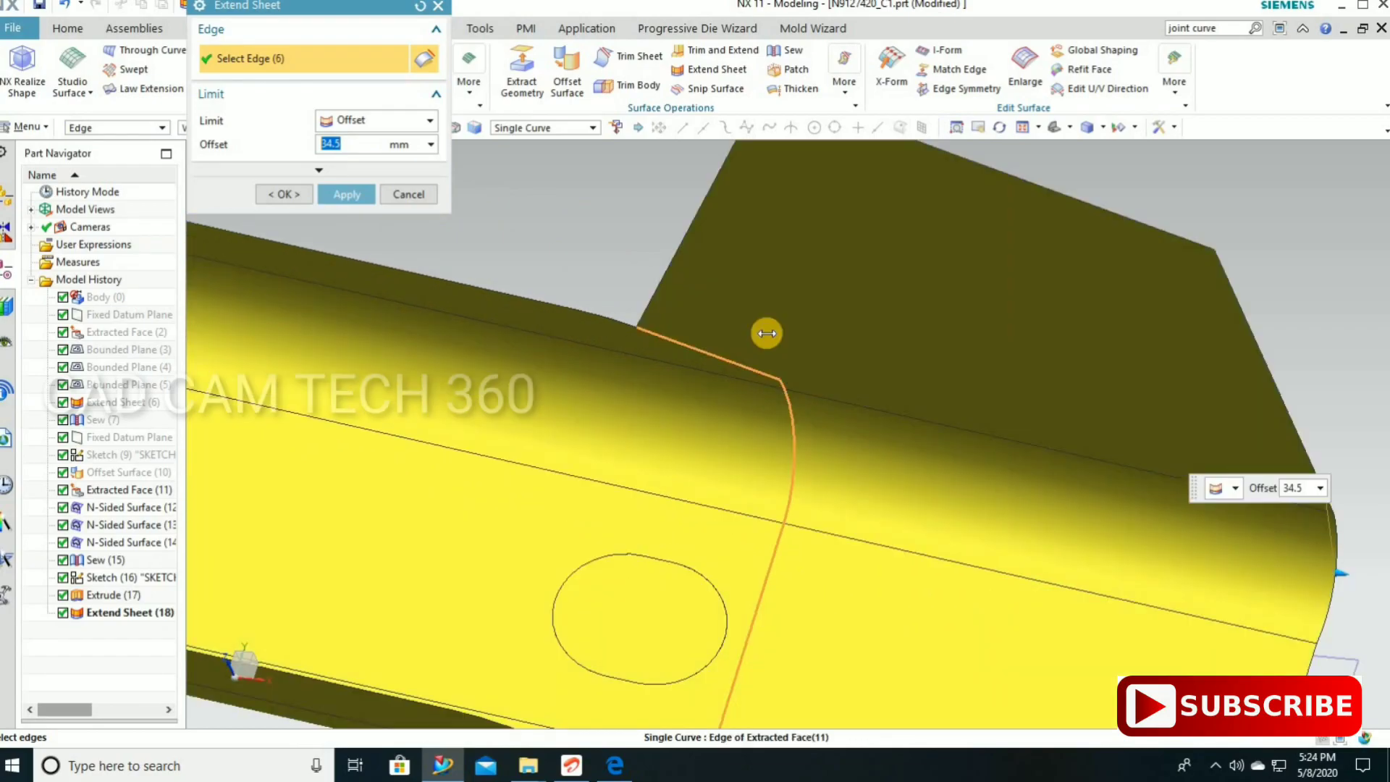
pyautogui.scroll(-3, 766, 332)
pyautogui.moveTo(713, 471); pyautogui.dragTo(707, 653, button='middle')
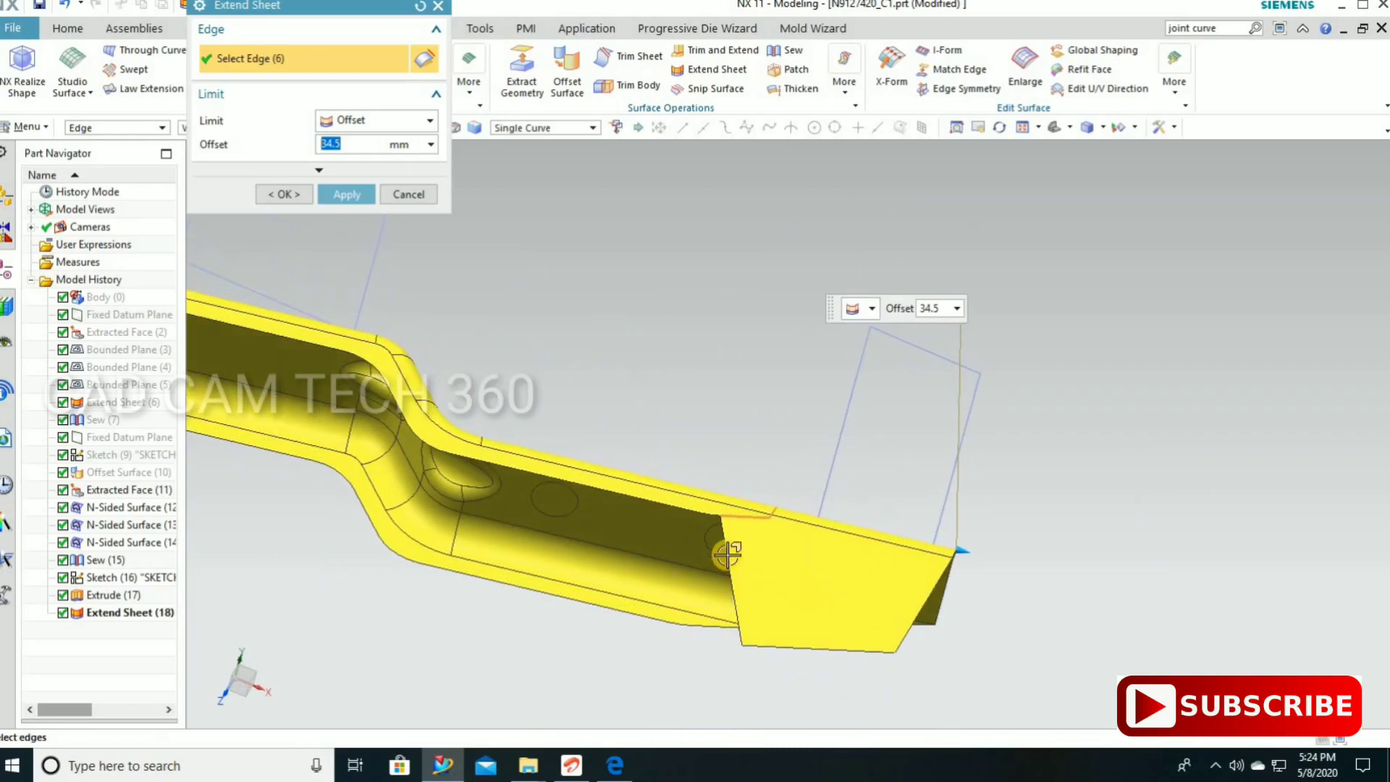
pyautogui.scroll(3, 723, 552)
pyautogui.click(723, 550)
pyautogui.scroll(-3, 571, 543)
pyautogui.moveTo(586, 493)
pyautogui.mouseDown(button='middle')
pyautogui.moveTo(601, 490)
pyautogui.moveTo(584, 499)
pyautogui.moveTo(595, 500)
pyautogui.moveTo(586, 485)
pyautogui.mouseUp(button='middle')
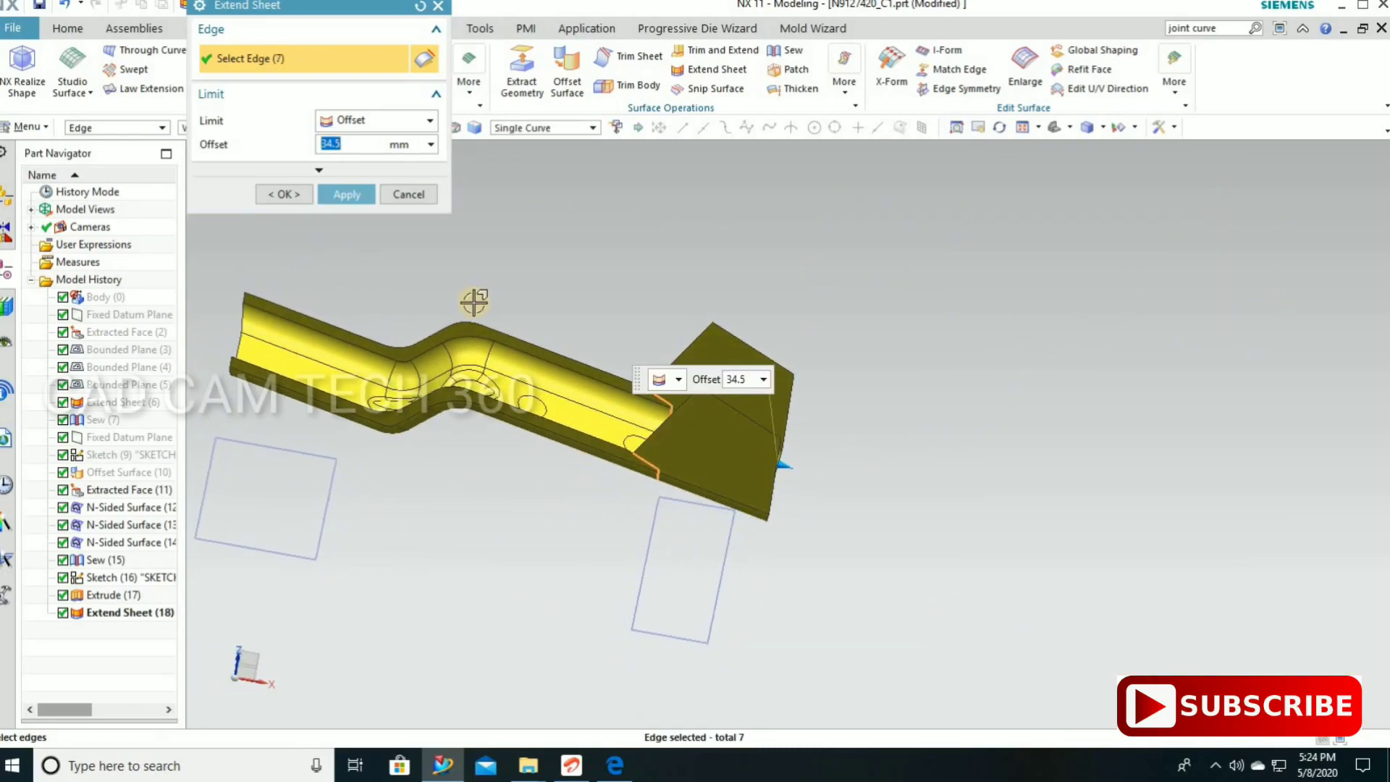
pyautogui.click(355, 196)
# Select the upper edges and those around the left bend for extension.
pyautogui.scroll(2, 652, 397)
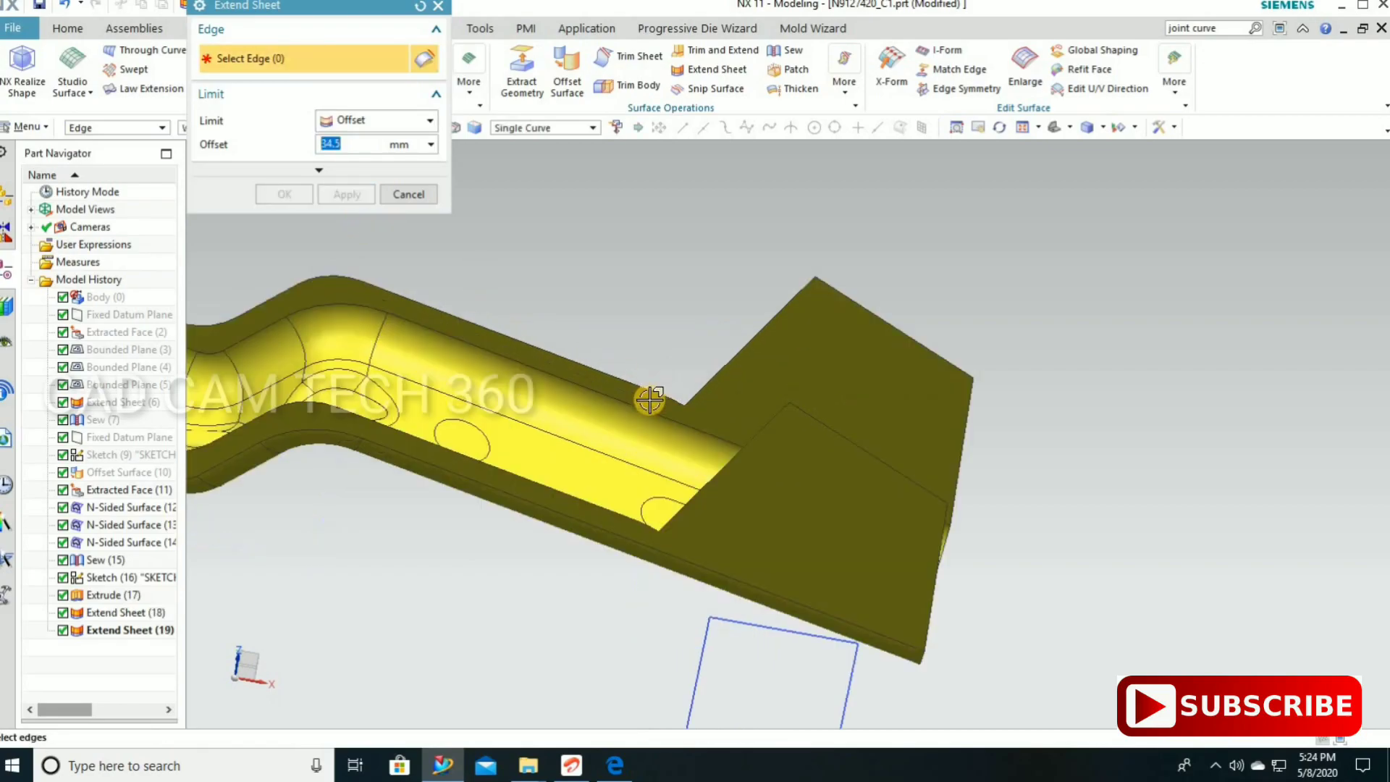
pyautogui.scroll(2, 687, 405)
pyautogui.click(673, 400)
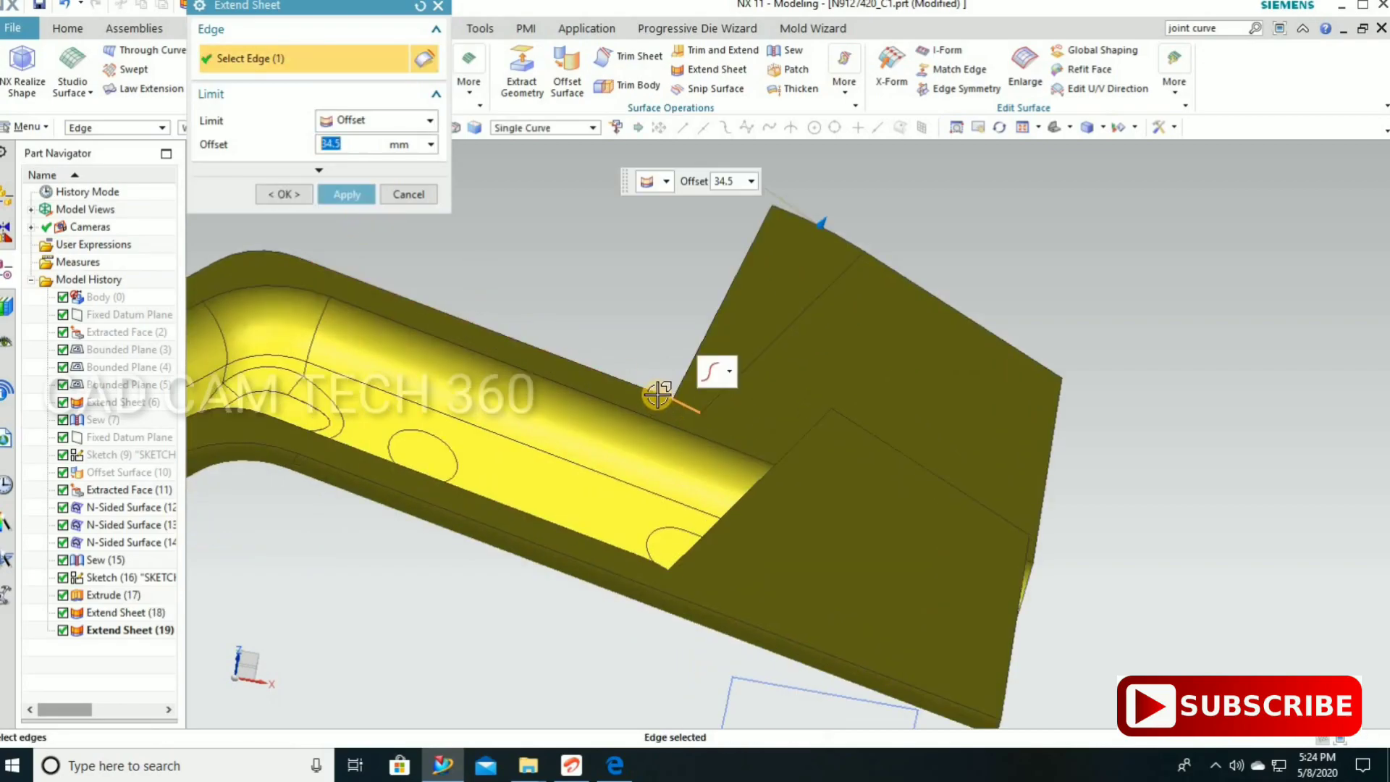
pyautogui.click(651, 388)
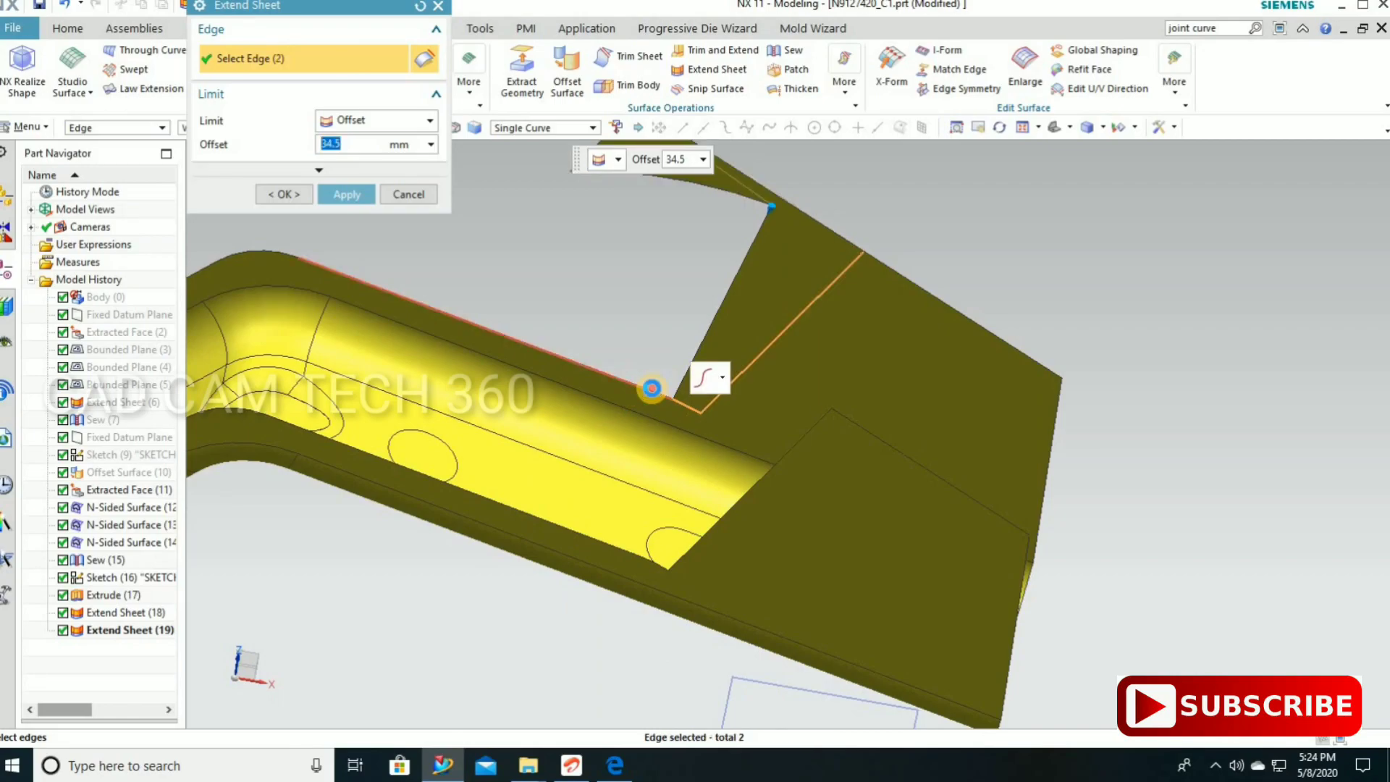
pyautogui.click(650, 387)
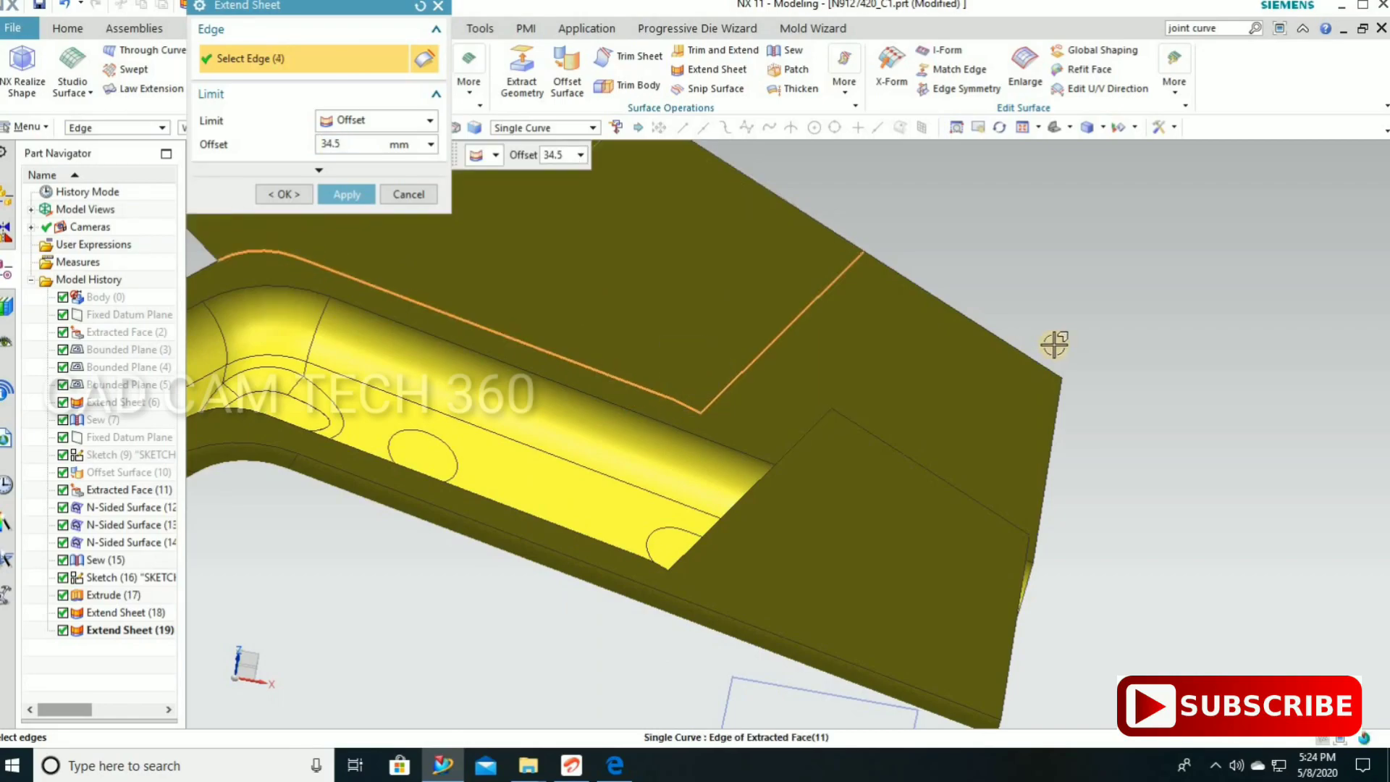
pyautogui.click(762, 344)
pyautogui.scroll(-3, 762, 344)
pyautogui.scroll(4, 611, 249)
pyautogui.click(489, 309)
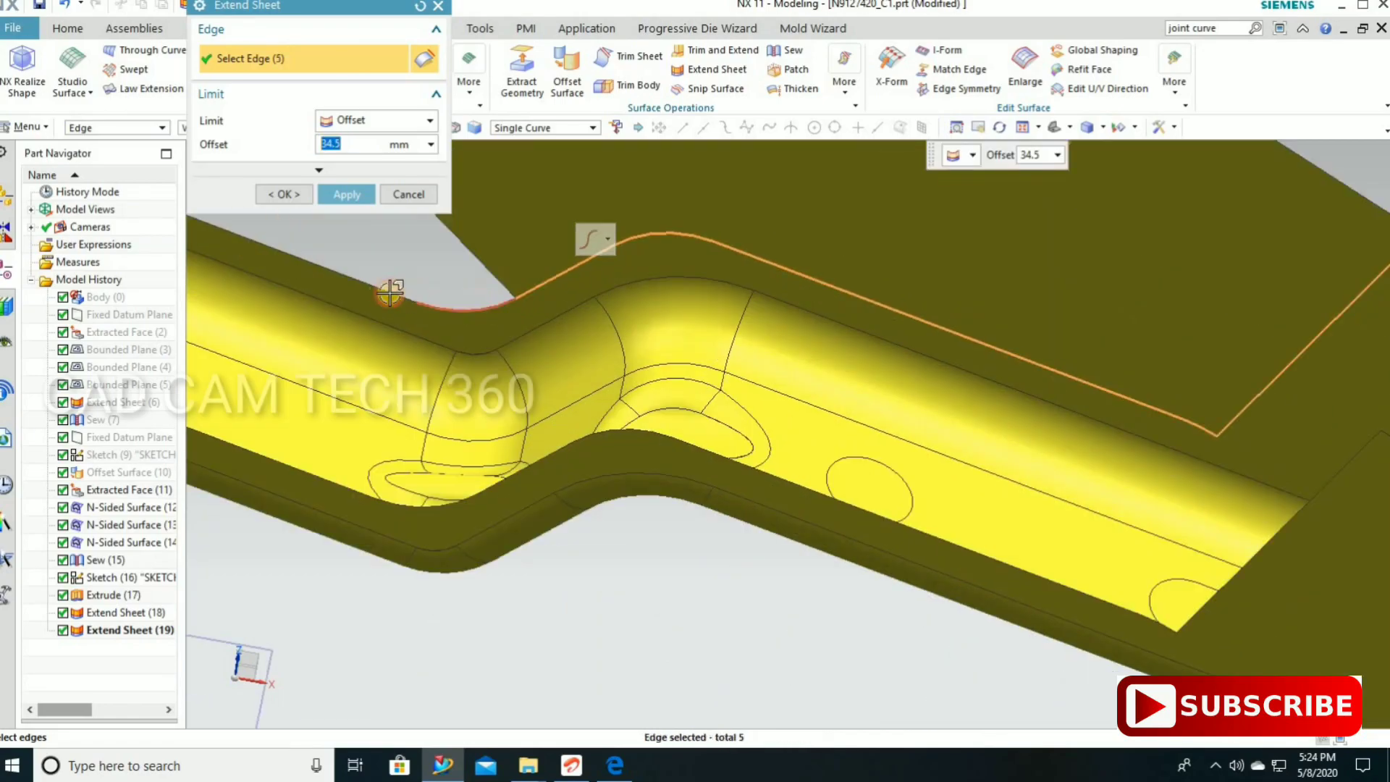
pyautogui.click(388, 289)
pyautogui.click(596, 320)
pyautogui.scroll(-3, 595, 320)
# Add the lower flap and junction edges, then confirm the 34.5 mm extension.
pyautogui.moveTo(595, 319)
pyautogui.mouseDown(button='middle')
pyautogui.moveTo(658, 511)
pyautogui.moveTo(640, 505)
pyautogui.moveTo(723, 459)
pyautogui.moveTo(702, 481)
pyautogui.moveTo(738, 427)
pyautogui.mouseUp(button='middle')
pyautogui.scroll(3, 745, 420)
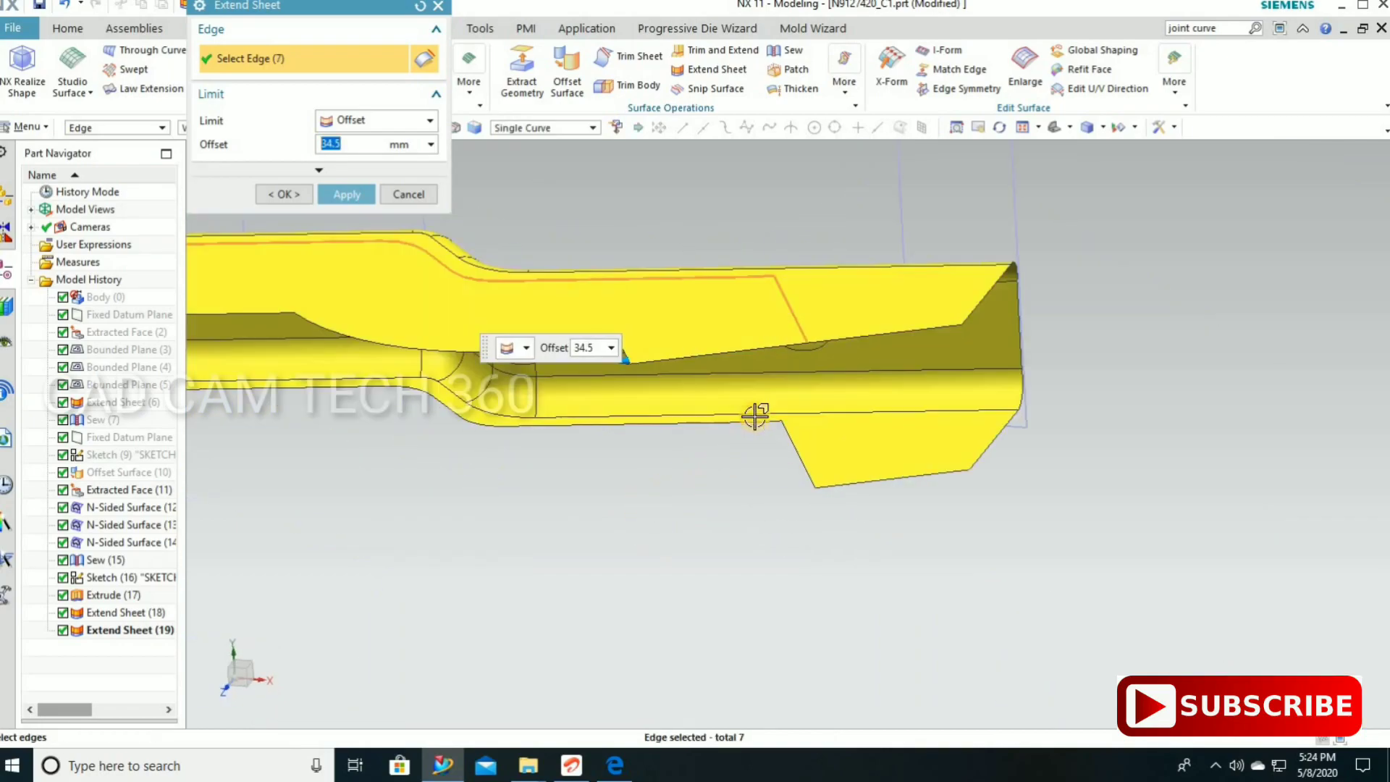
pyautogui.scroll(2, 778, 417)
pyautogui.click(801, 417)
pyautogui.click(695, 554)
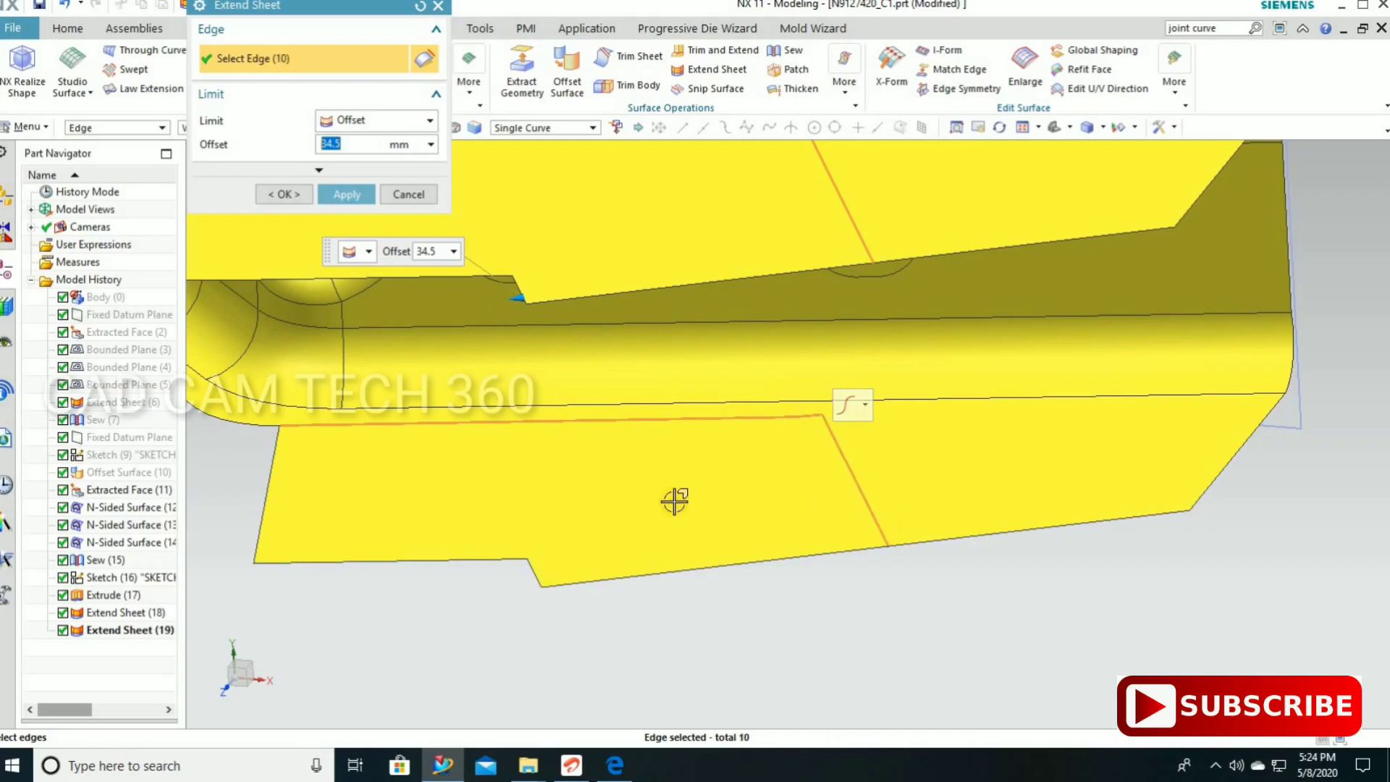
pyautogui.scroll(-3, 608, 465)
pyautogui.scroll(3, 598, 456)
pyautogui.click(496, 432)
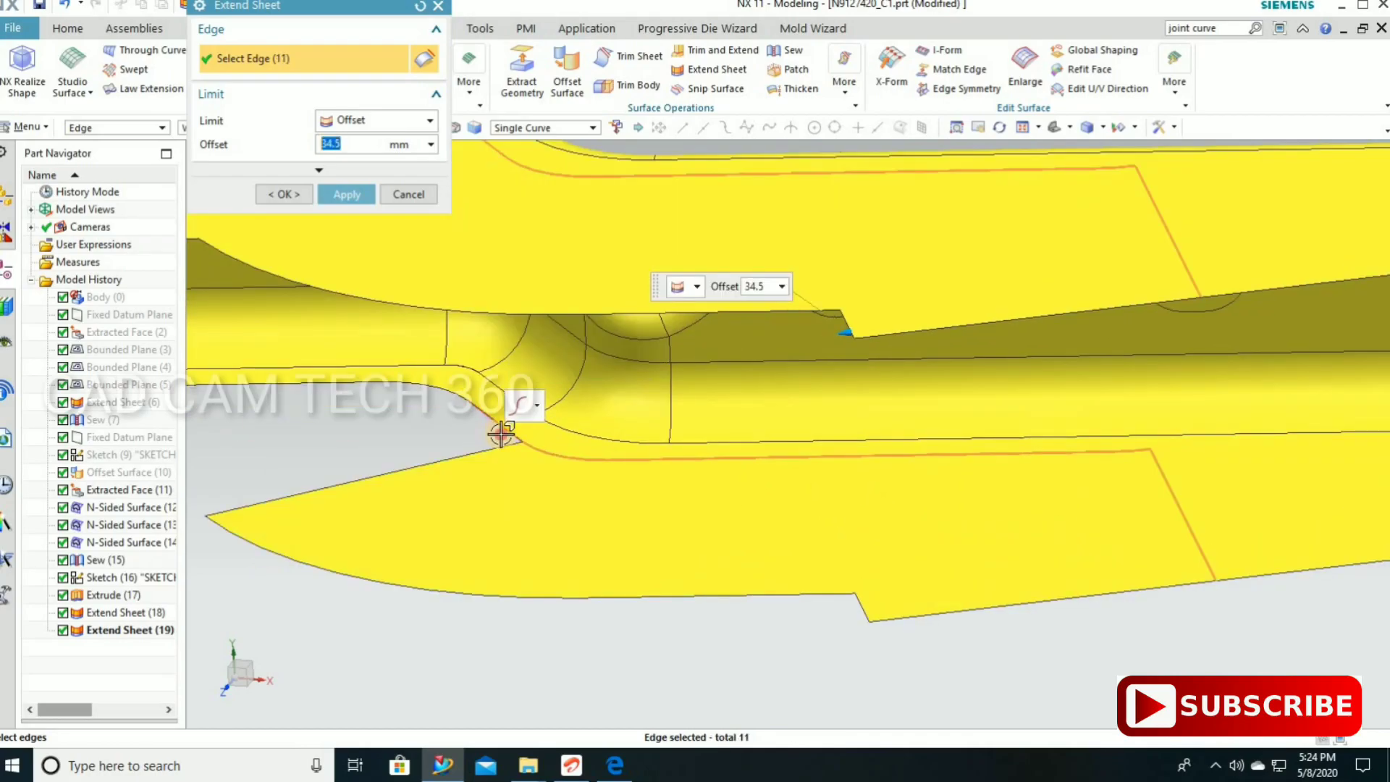
pyautogui.click(457, 392)
pyautogui.click(694, 494)
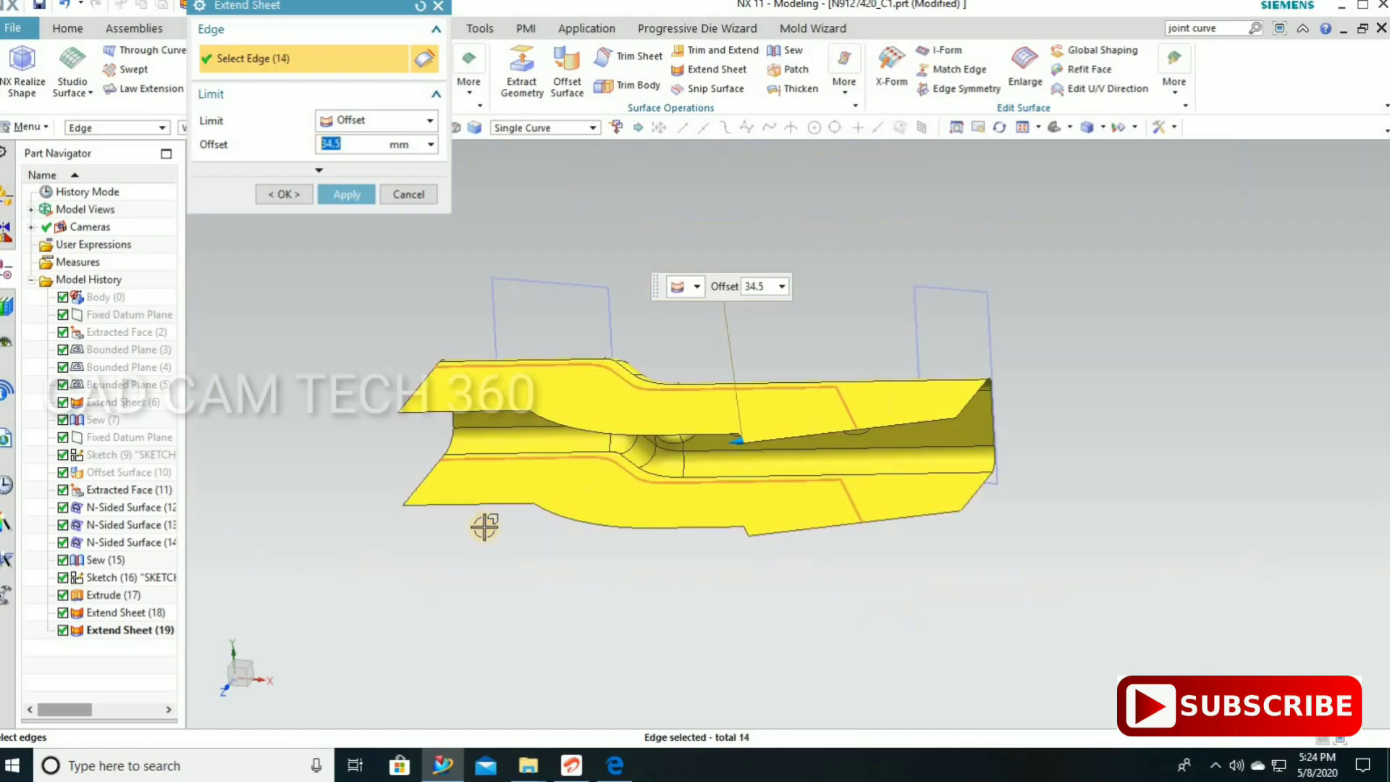
pyautogui.scroll(-5, 693, 494)
pyautogui.middleClick(372, 475)
# Hide the old Sketch (16) rectangles and orbit the sheet to a front view.
pyautogui.moveTo(372, 475)
pyautogui.mouseDown(button='middle')
pyautogui.moveTo(590, 522)
pyautogui.moveTo(645, 504)
pyautogui.moveTo(623, 562)
pyautogui.moveTo(682, 444)
pyautogui.mouseUp(button='middle')
pyautogui.scroll(5, 687, 443)
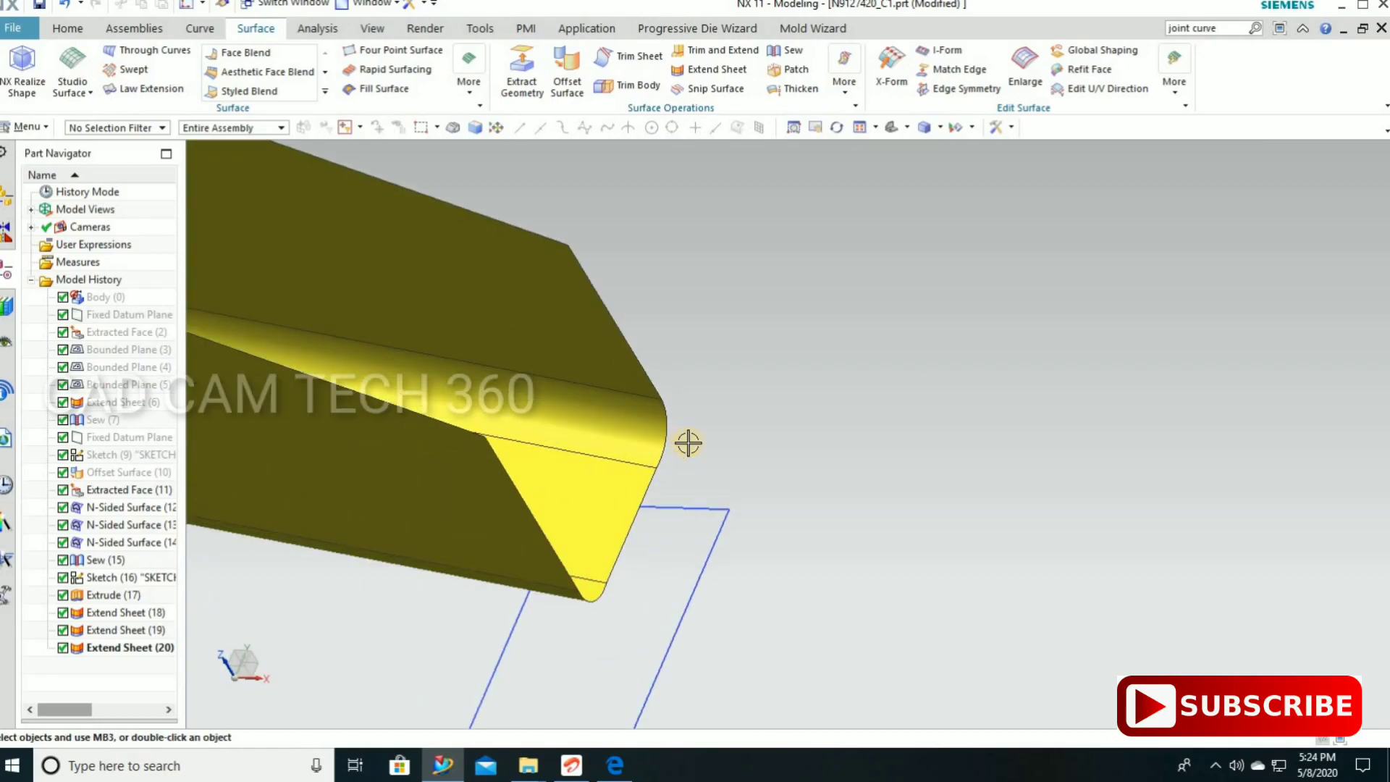
pyautogui.click(688, 614)
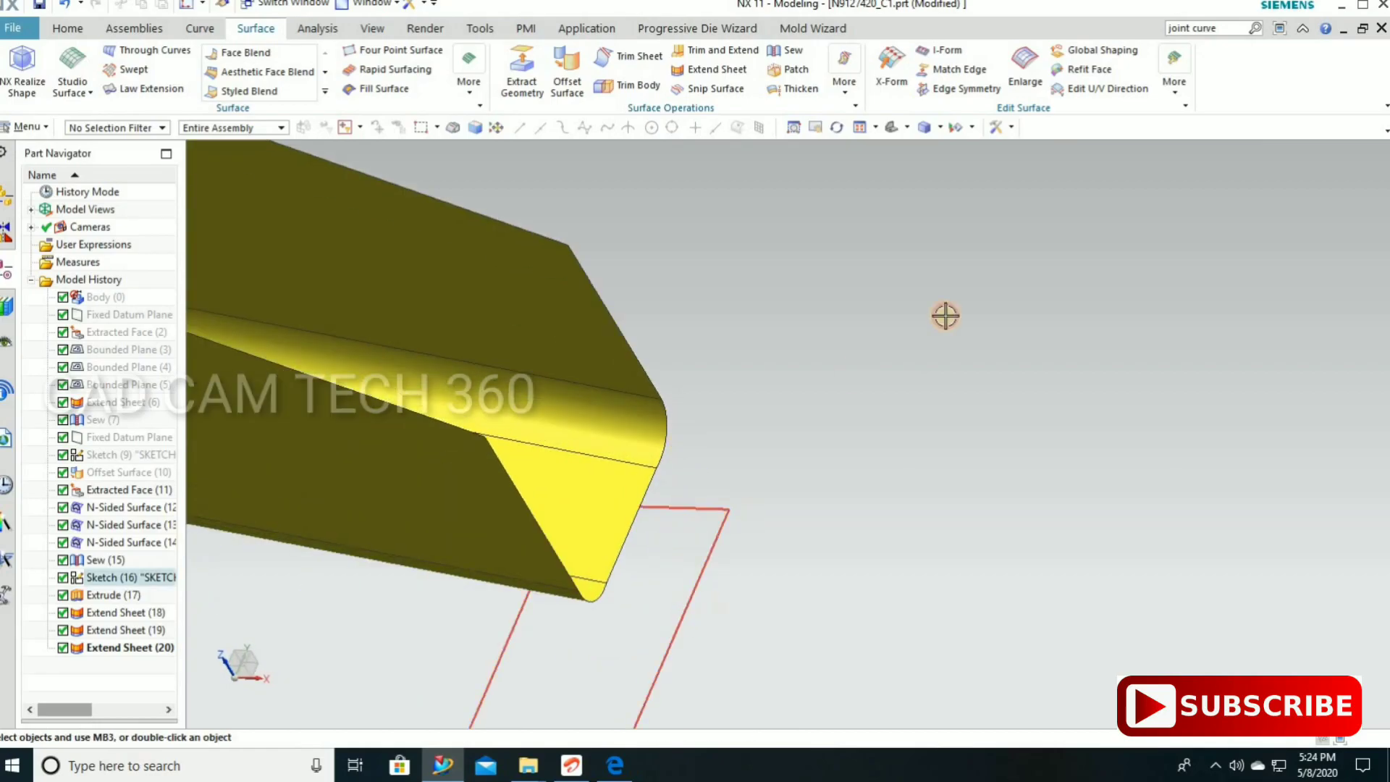
pyautogui.scroll(-4, 509, 484)
pyautogui.scroll(-1, 520, 517)
pyautogui.hotkey('ctrl', 'b')
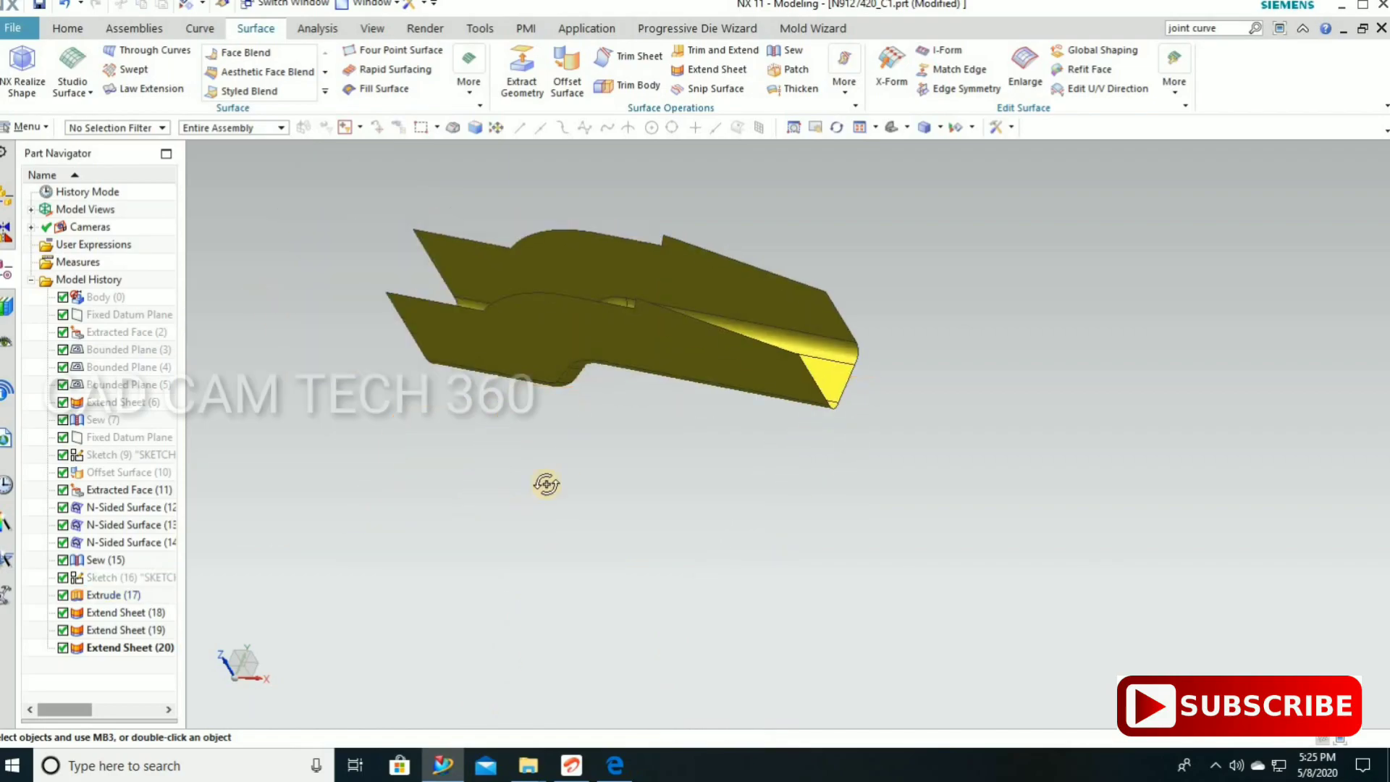
pyautogui.moveTo(543, 484)
pyautogui.mouseDown(button='middle')
pyautogui.moveTo(555, 456)
pyautogui.moveTo(413, 357)
pyautogui.mouseUp(button='middle')
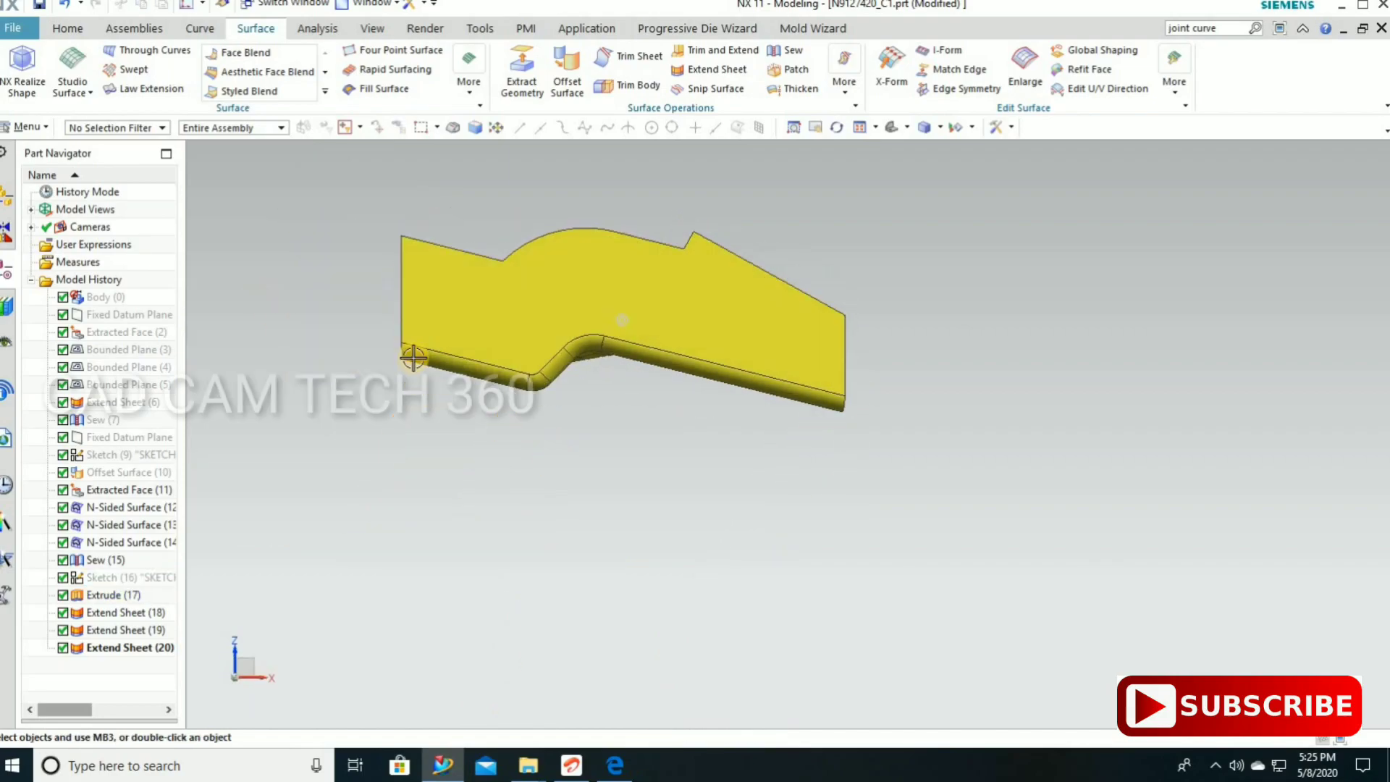
pyautogui.click(67, 29)
# Start a new sketch on the part's flat face.
pyautogui.click(10, 69)
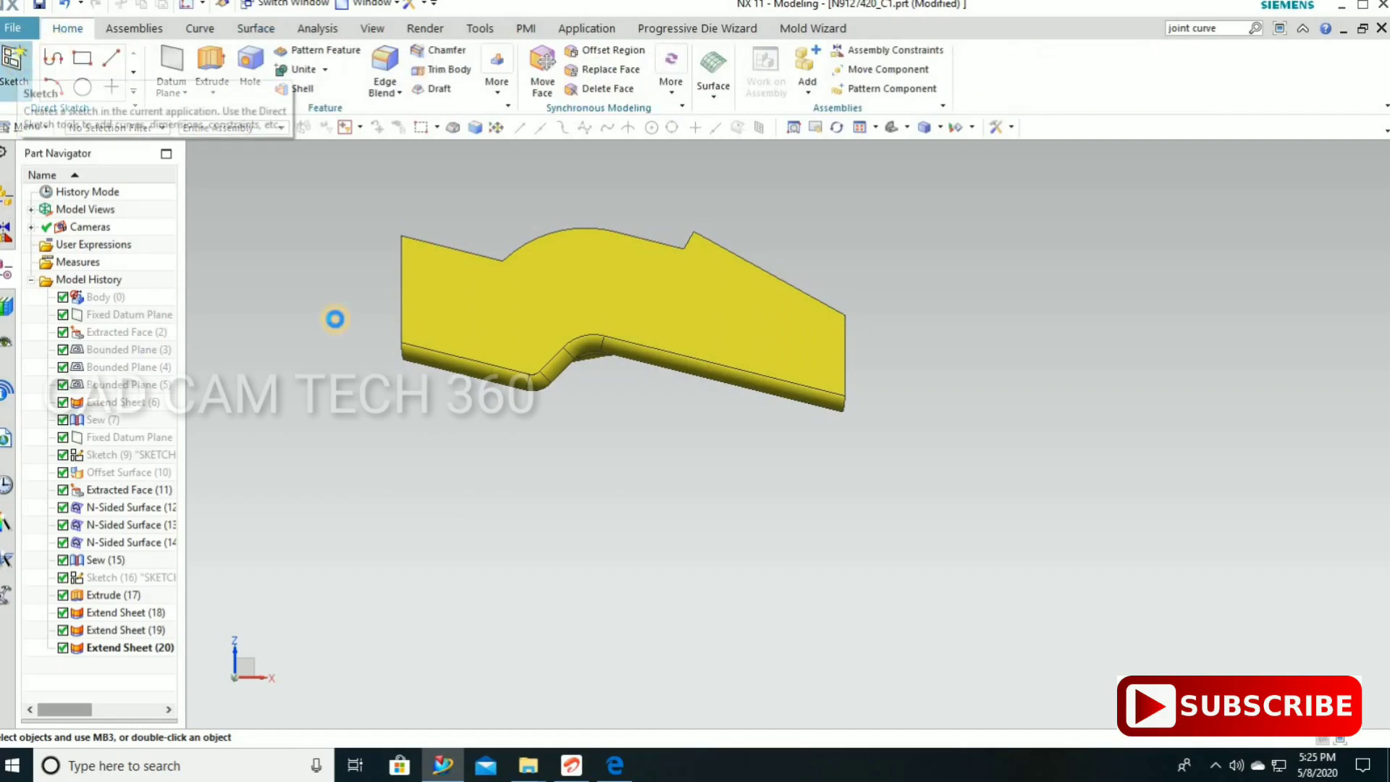
pyautogui.click(331, 266)
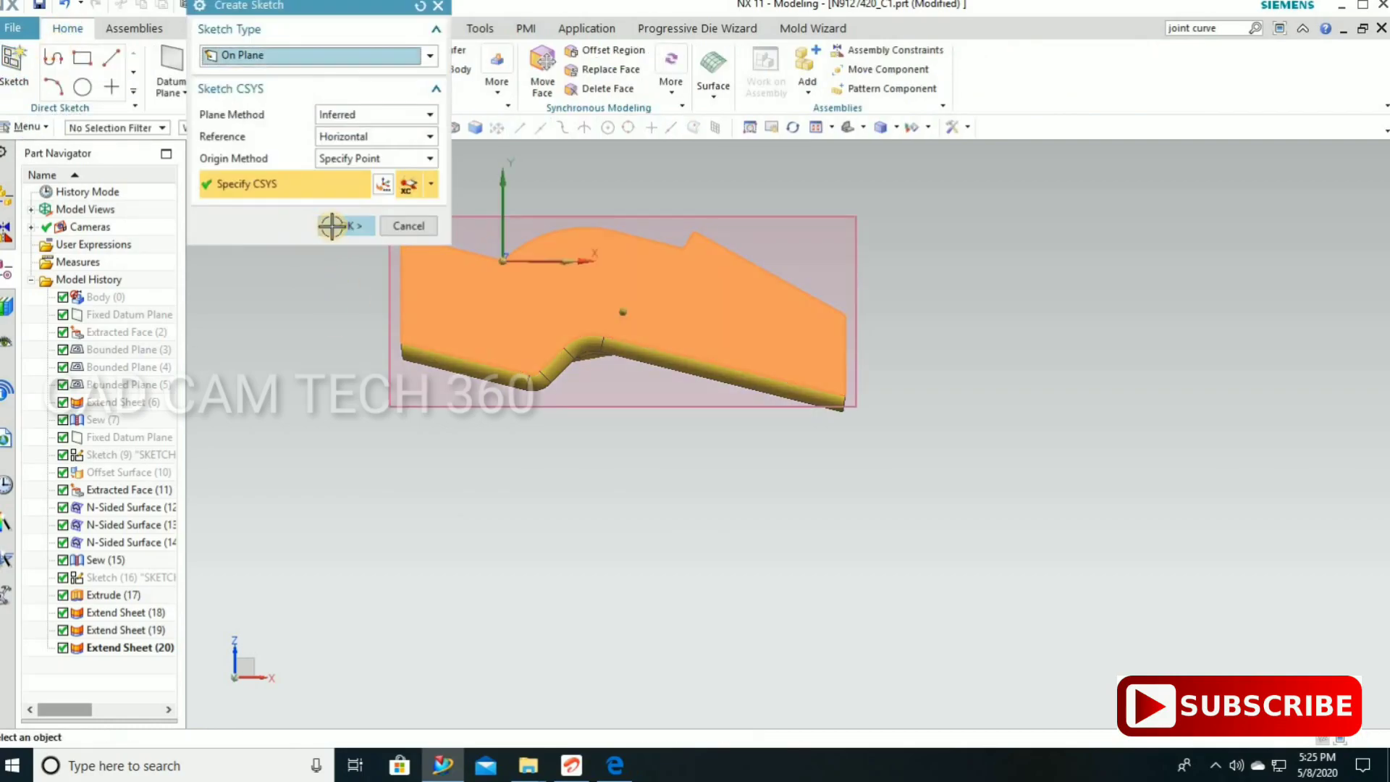
pyautogui.click(331, 226)
# Draw a roughly 153.9 by 40.9 rectangle over the lower sheet area and finish the sketch.
pyautogui.press('r')
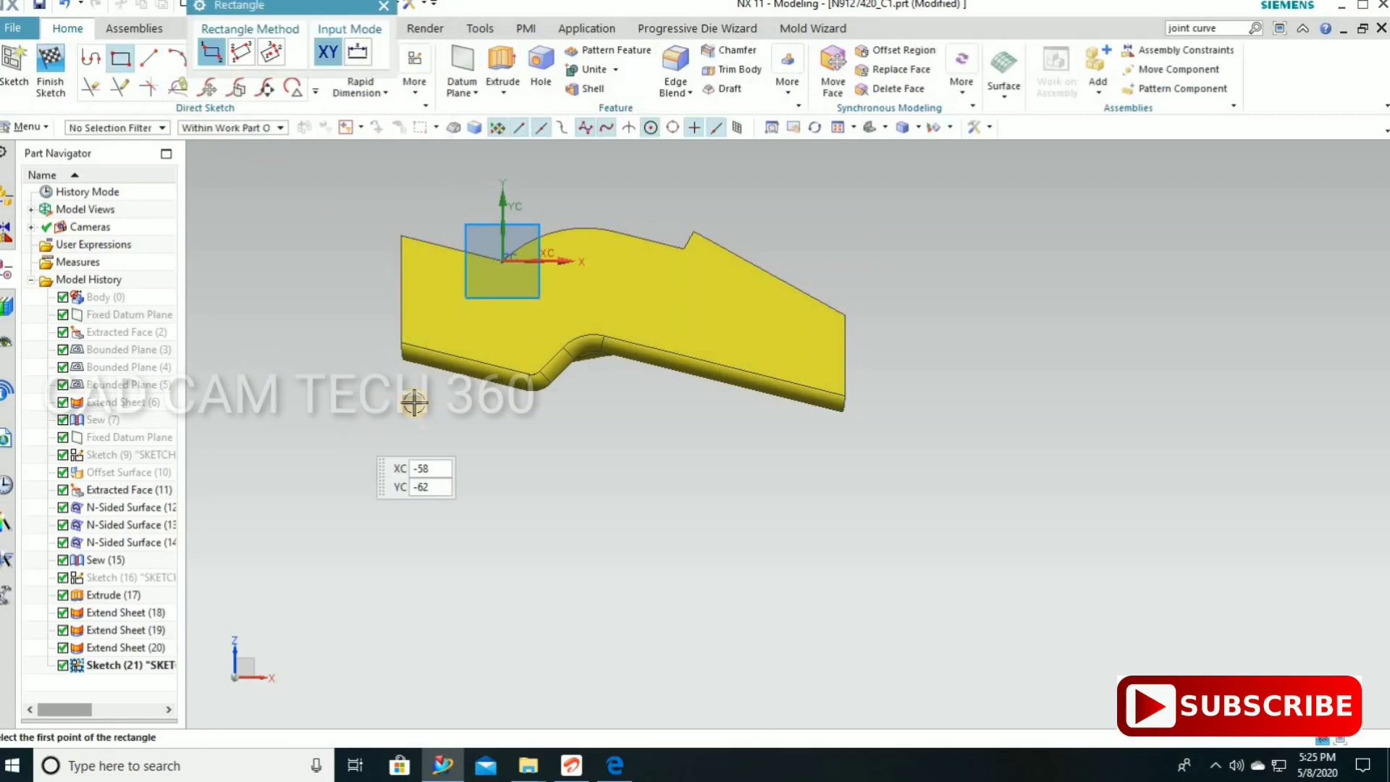
pyautogui.click(414, 403)
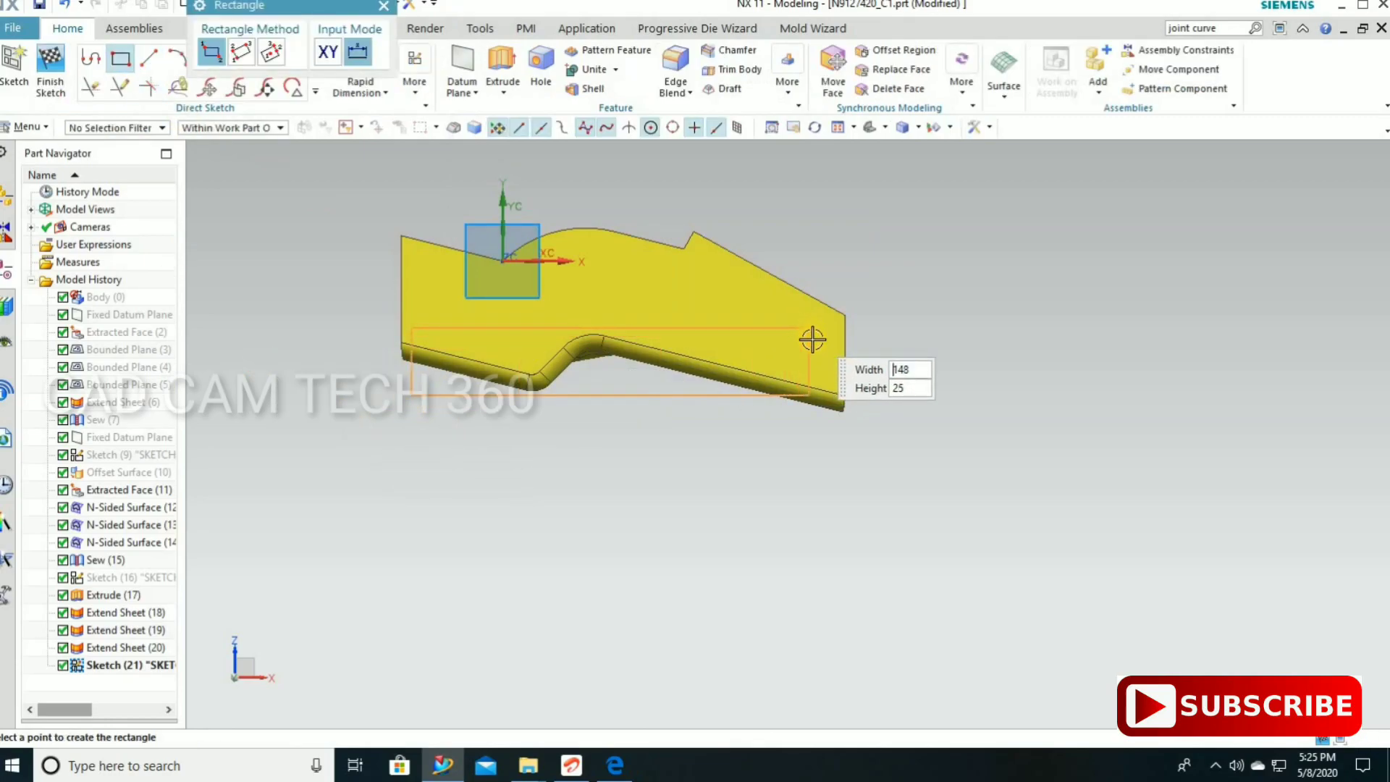
pyautogui.press('Escape')
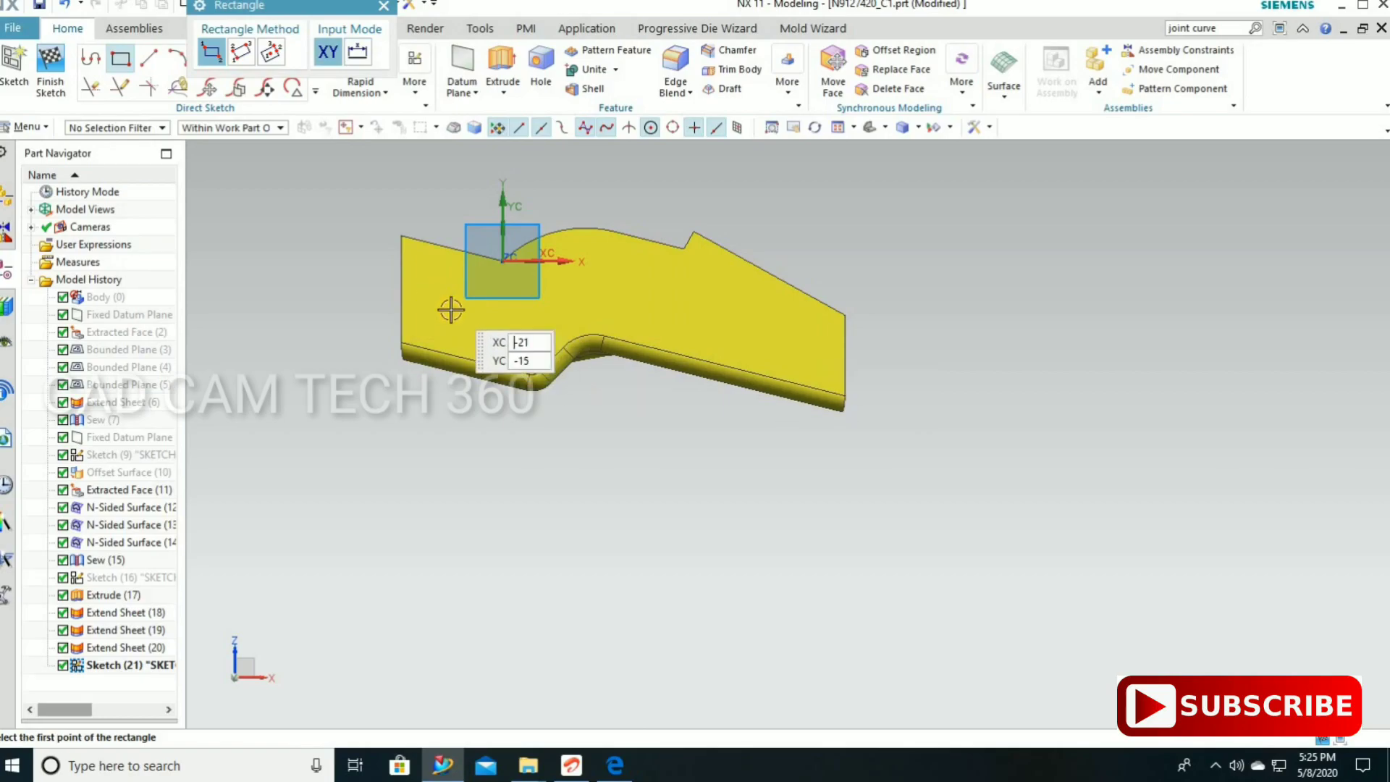
pyautogui.click(858, 331)
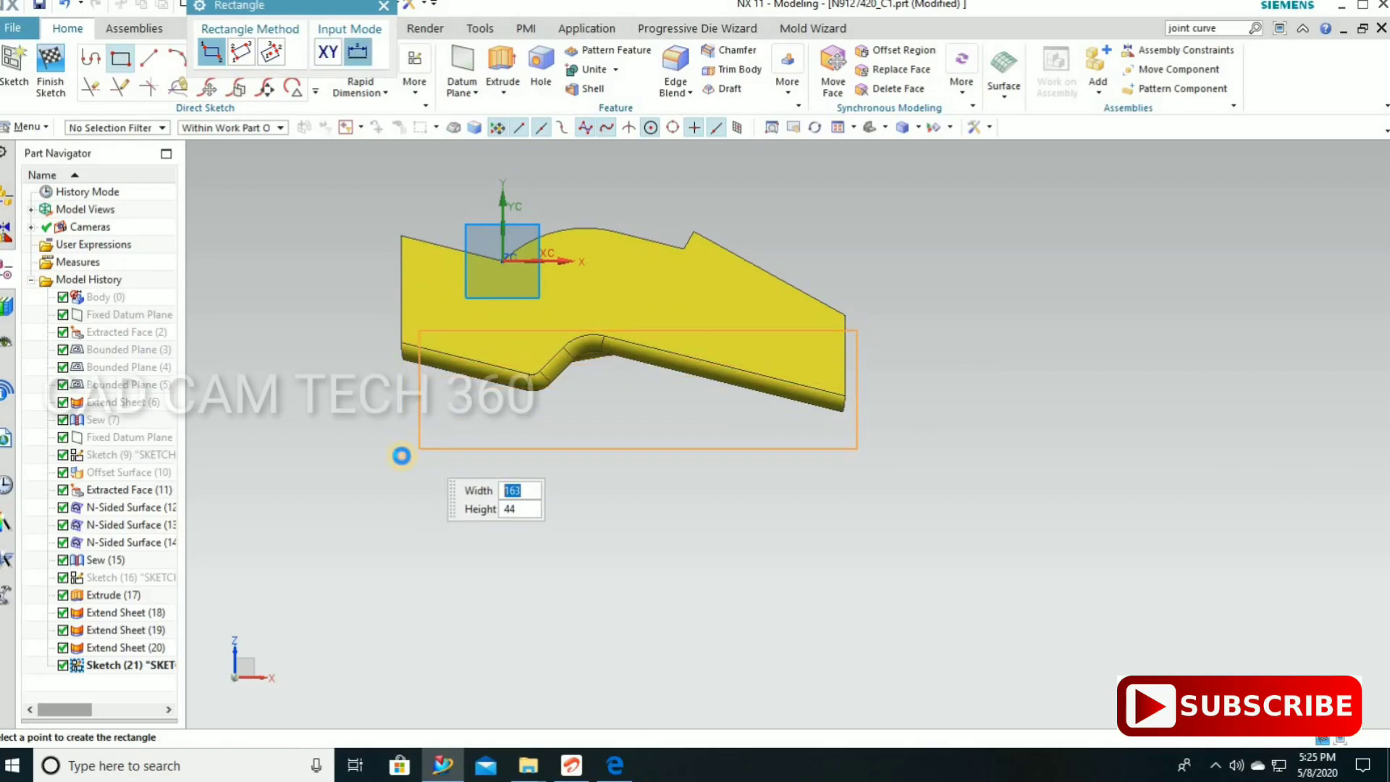
pyautogui.click(401, 455)
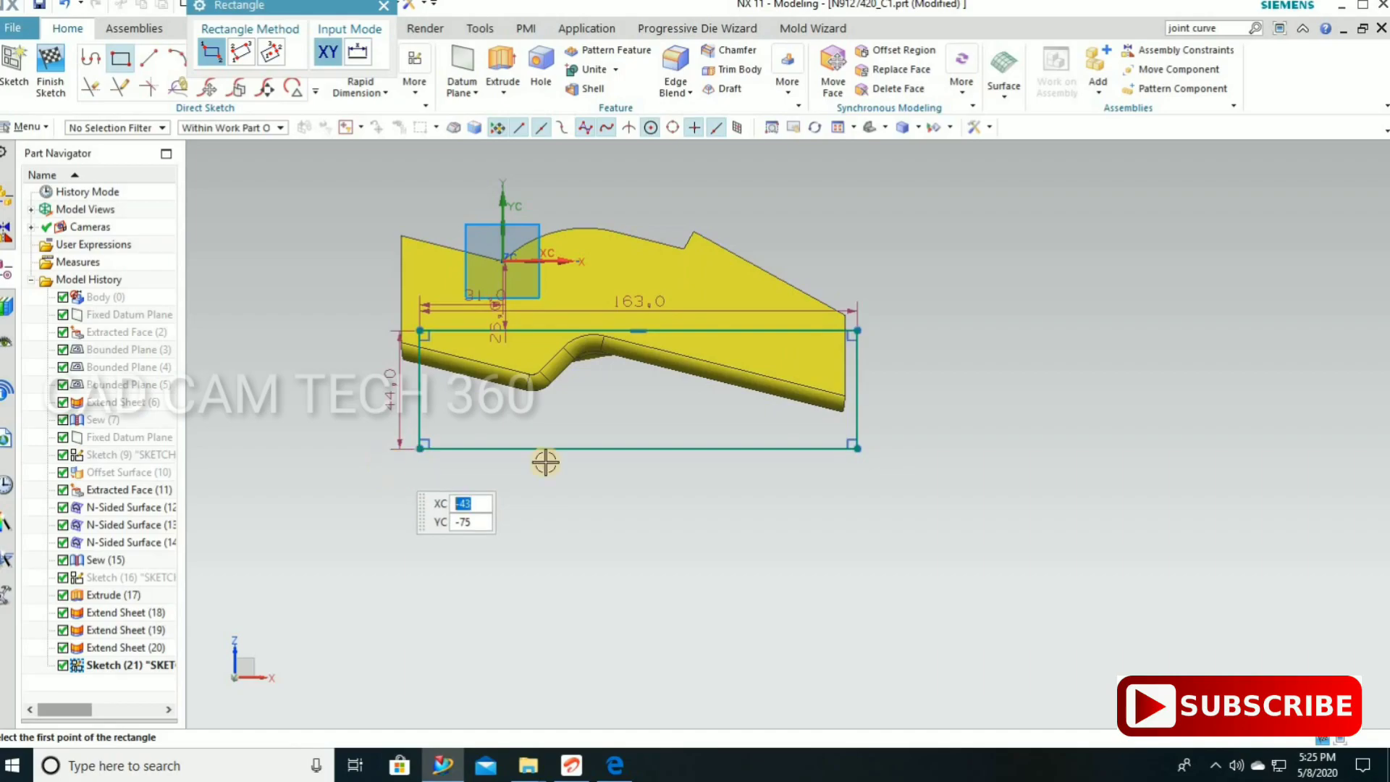
pyautogui.press('Escape')
pyautogui.moveTo(860, 415); pyautogui.dragTo(834, 418)
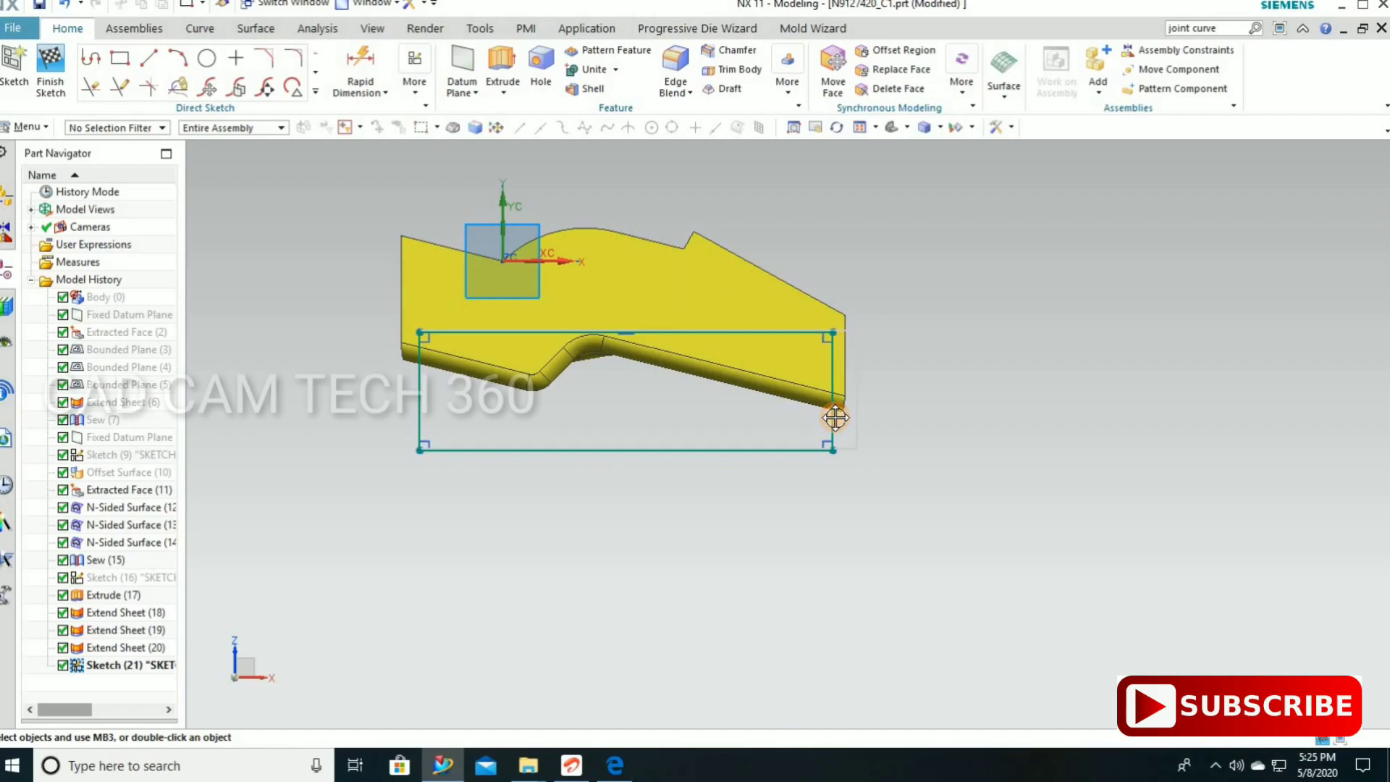
pyautogui.moveTo(644, 333); pyautogui.dragTo(645, 319)
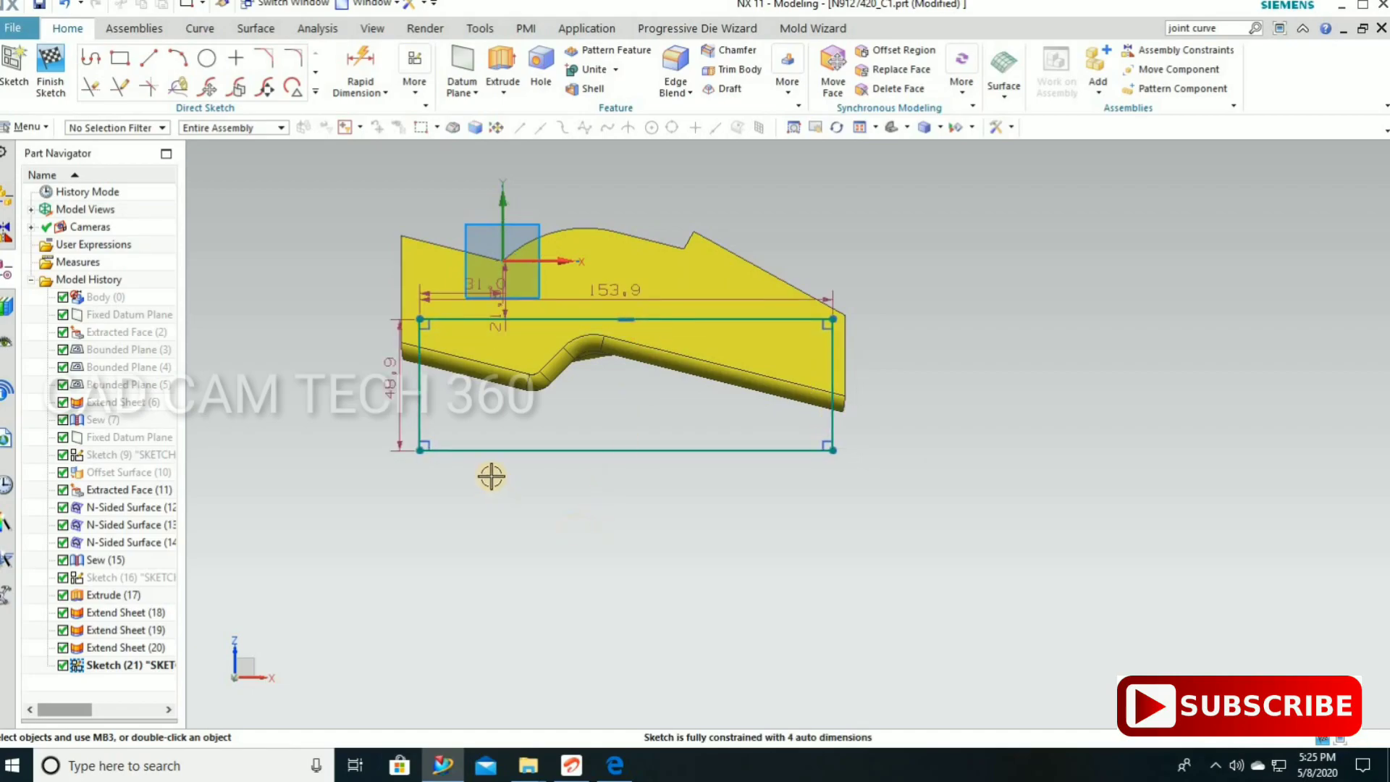
pyautogui.hotkey('ctrl', 'q')
pyautogui.moveTo(444, 565); pyautogui.dragTo(452, 564, button='middle')
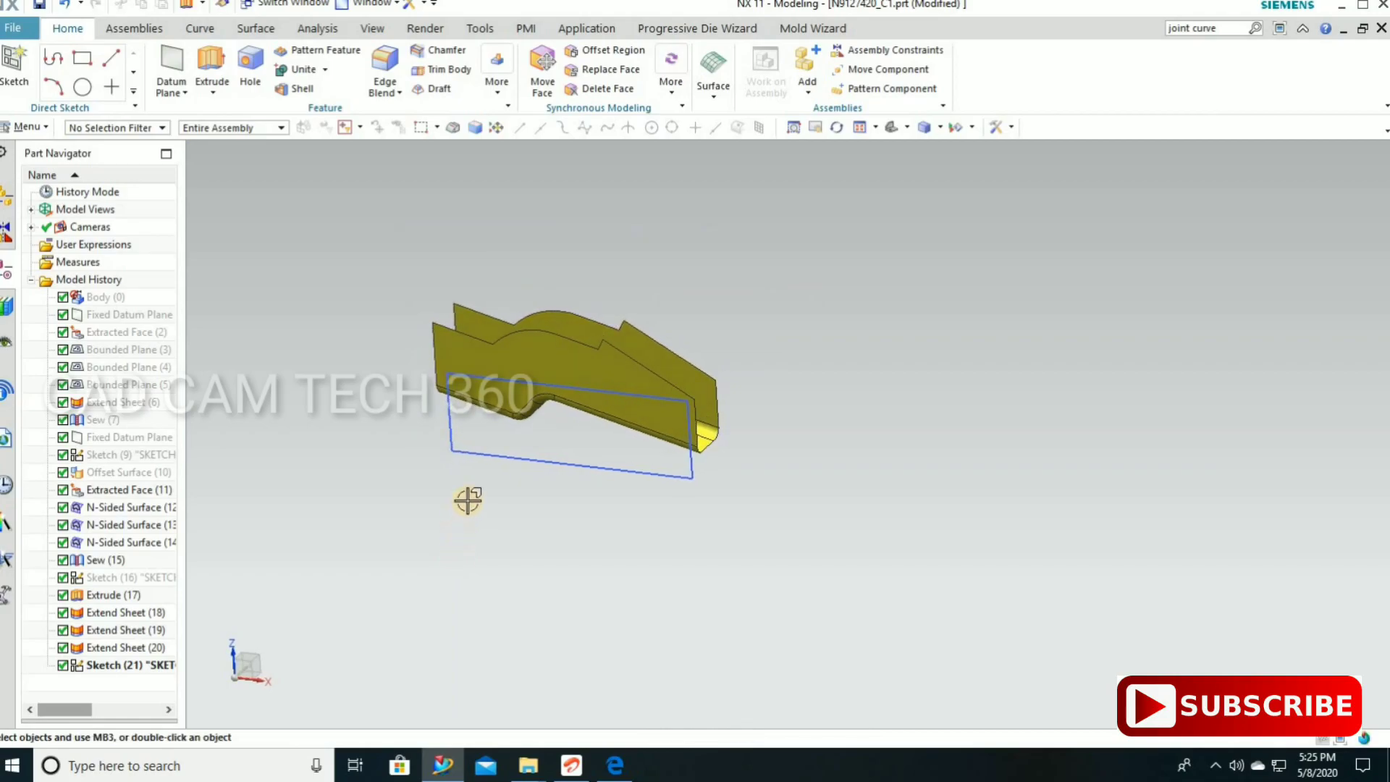
# Extrude the new rectangle sketch as a separate body along YC.
pyautogui.press('x')
pyautogui.click(377, 332)
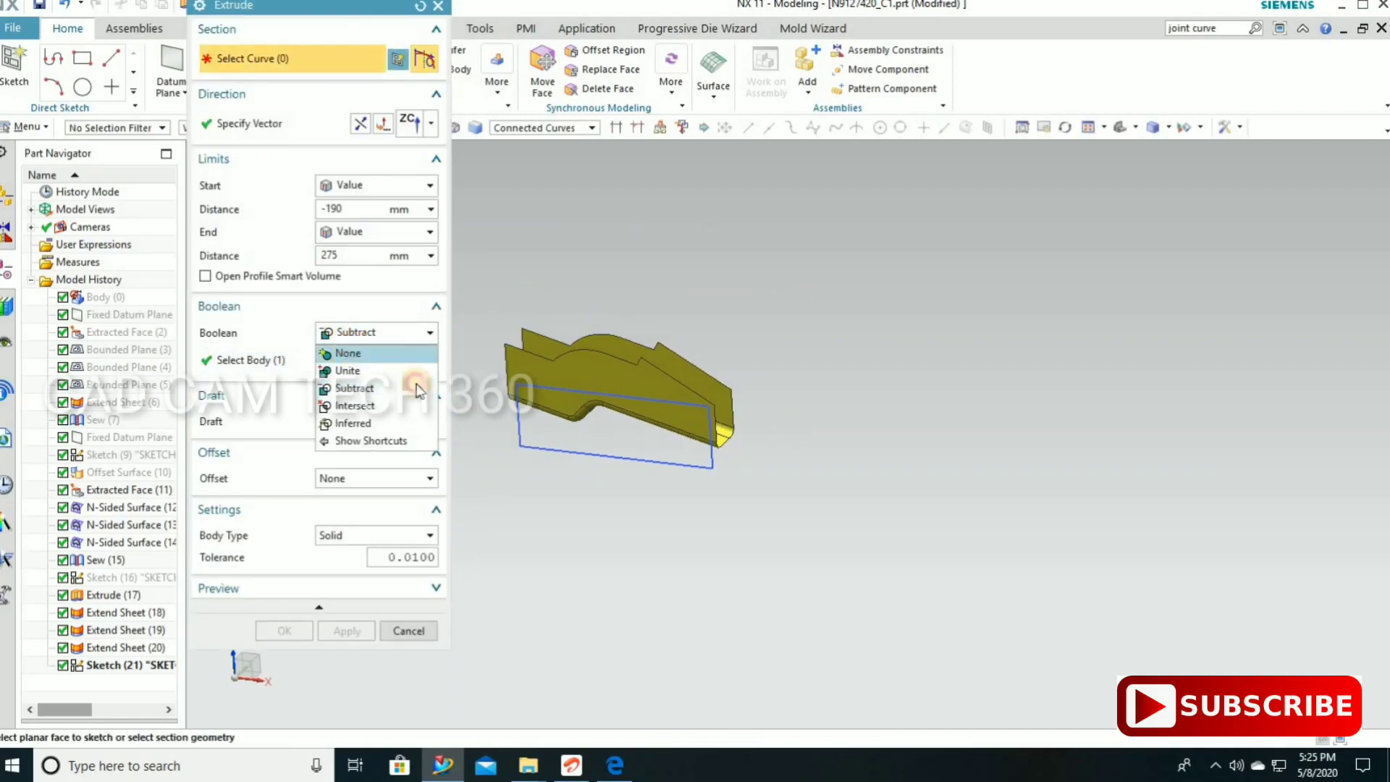
pyautogui.scroll(3, 544, 434)
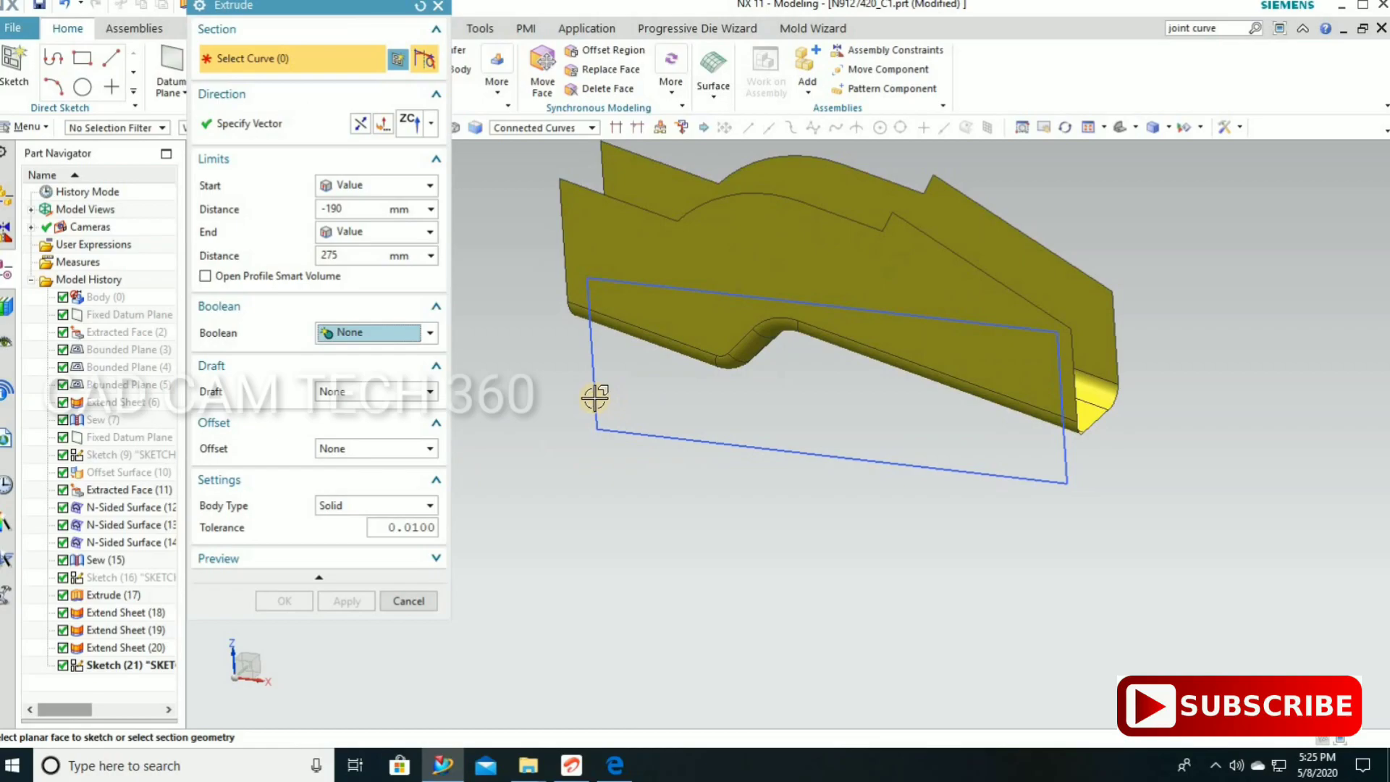
pyautogui.click(593, 395)
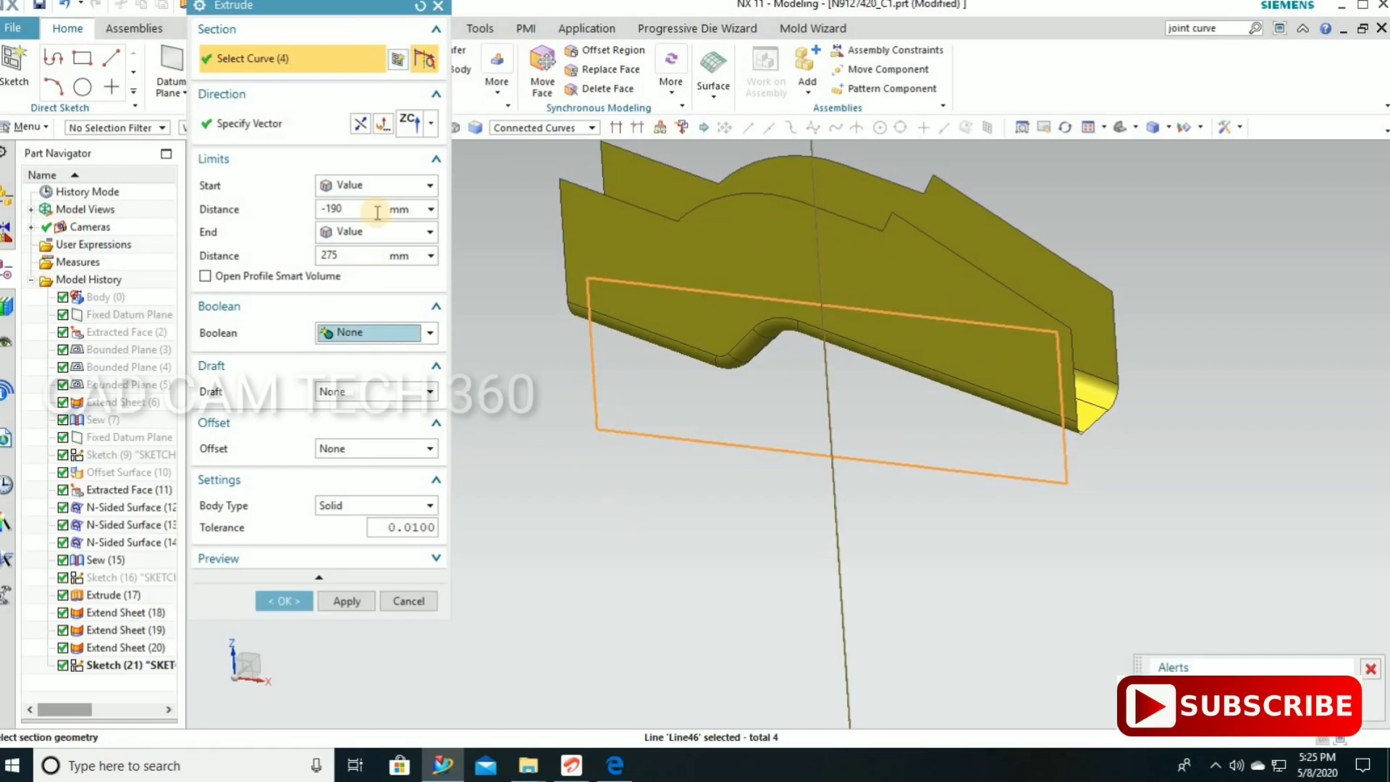
pyautogui.click(431, 123)
pyautogui.click(411, 315)
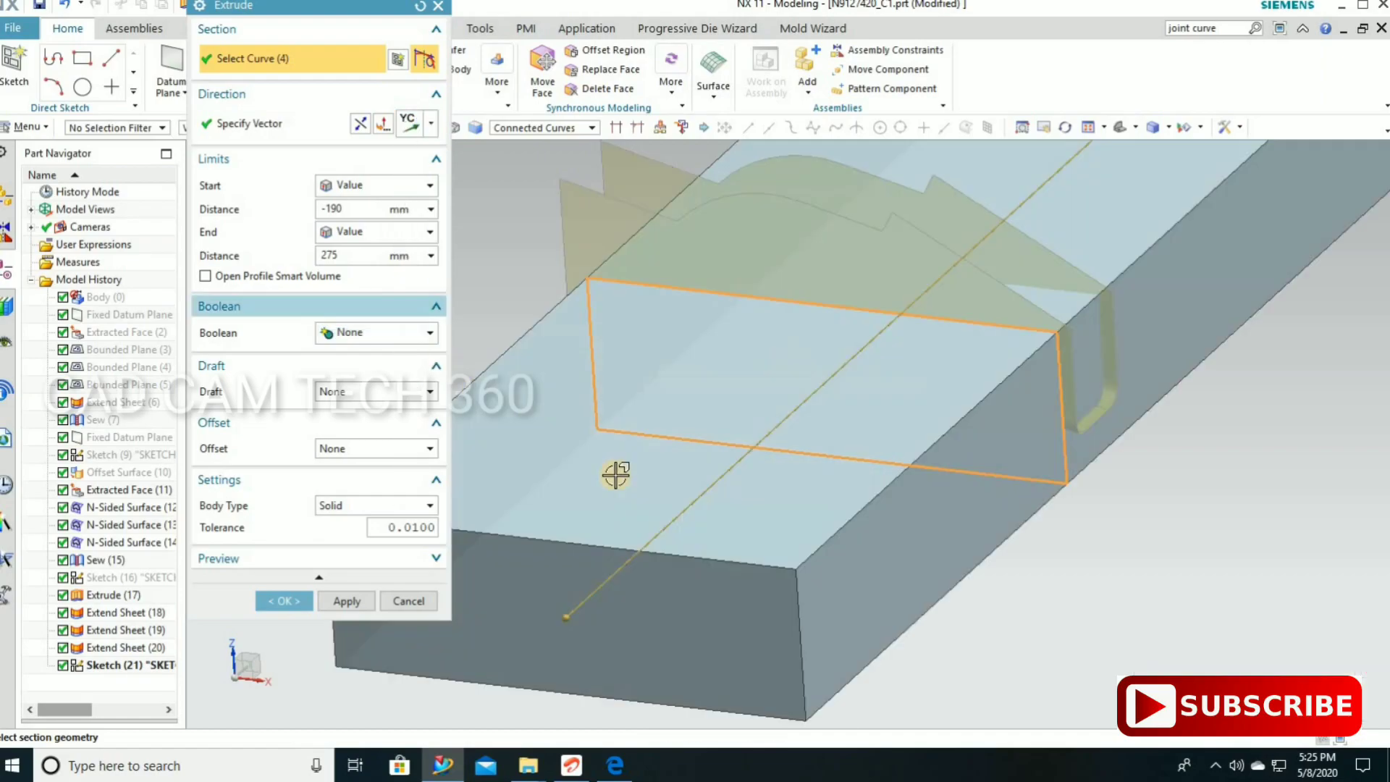
# Set the block's extrusion limits to -35 and 65 mm and confirm.
pyautogui.moveTo(620, 505); pyautogui.dragTo(653, 482)
pyautogui.write('-90')
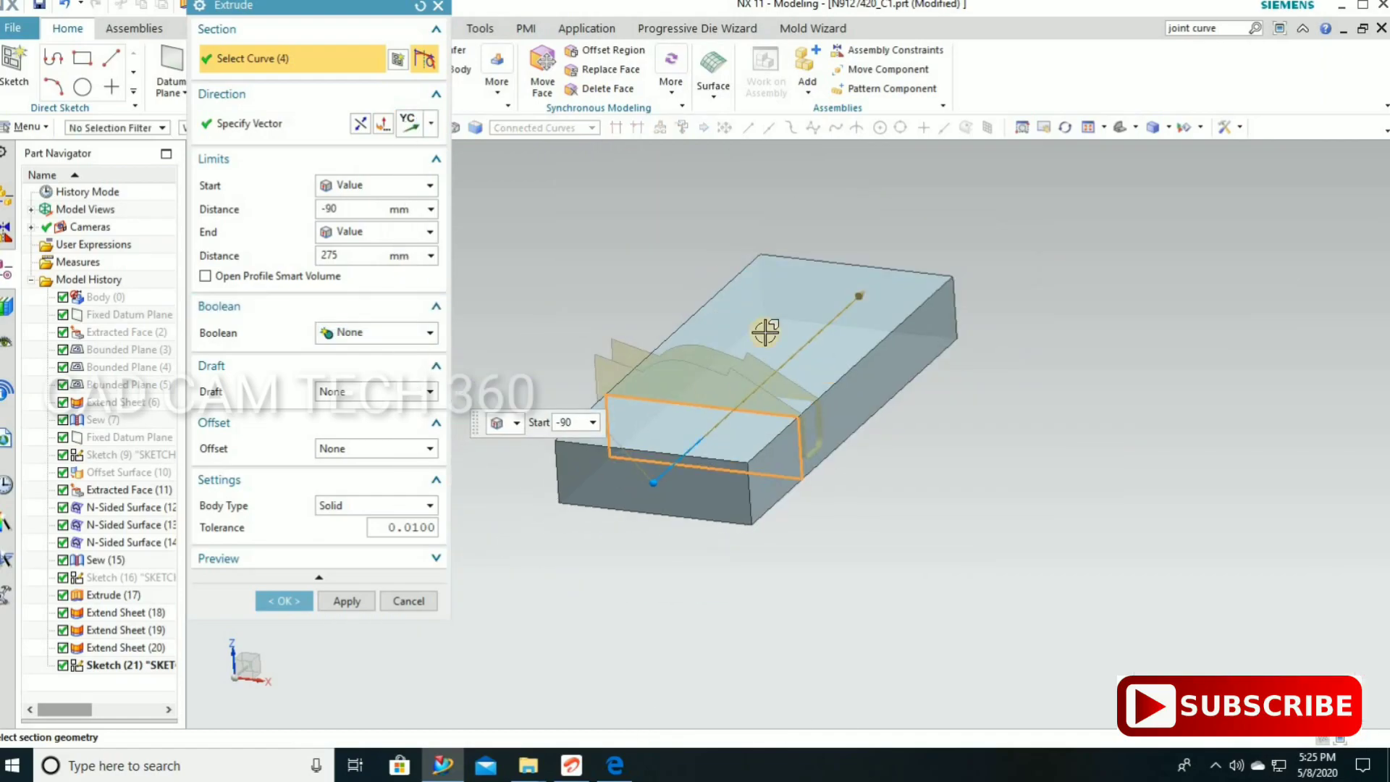
pyautogui.moveTo(815, 354)
pyautogui.mouseDown()
pyautogui.moveTo(800, 301)
pyautogui.moveTo(668, 394)
pyautogui.mouseUp()
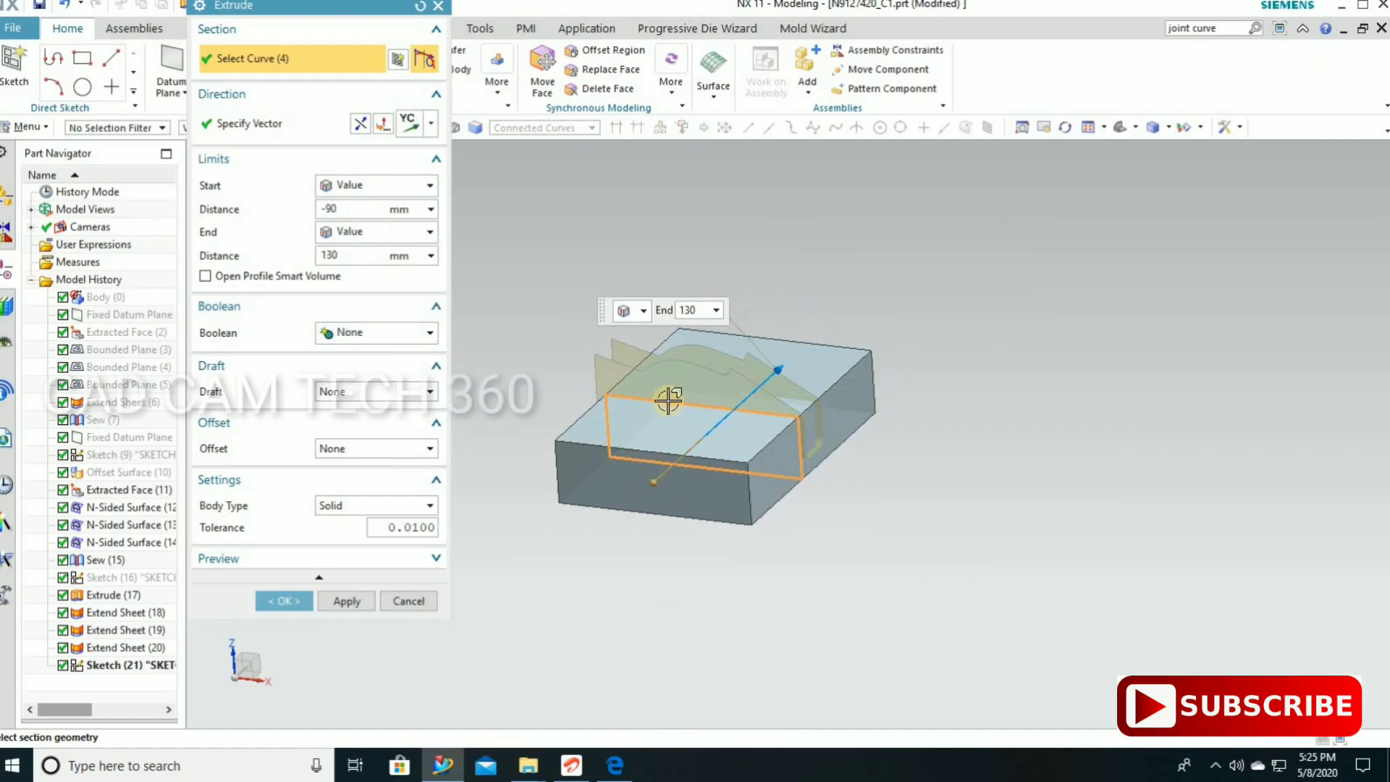
pyautogui.moveTo(688, 478); pyautogui.dragTo(752, 271, button='middle')
pyautogui.moveTo(751, 270); pyautogui.dragTo(731, 327)
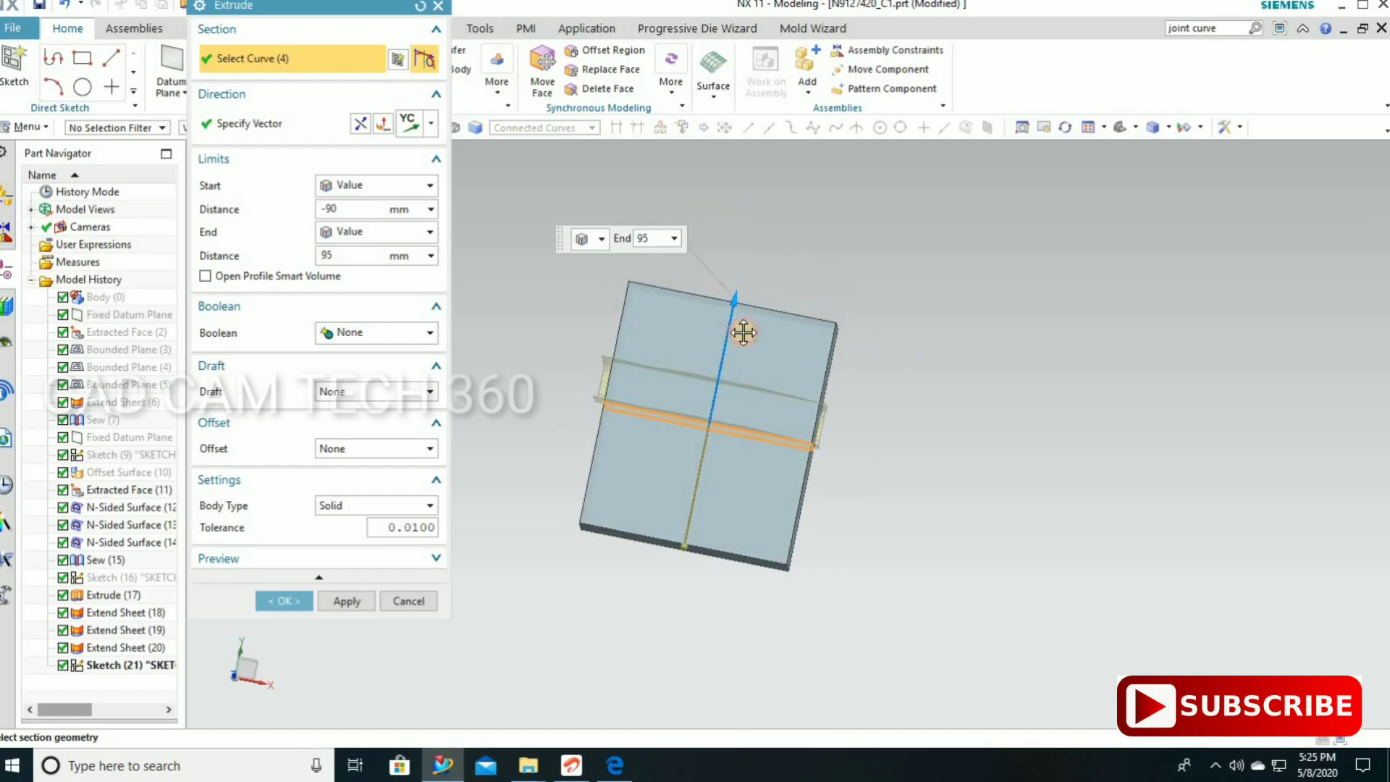
pyautogui.moveTo(696, 506); pyautogui.dragTo(701, 474)
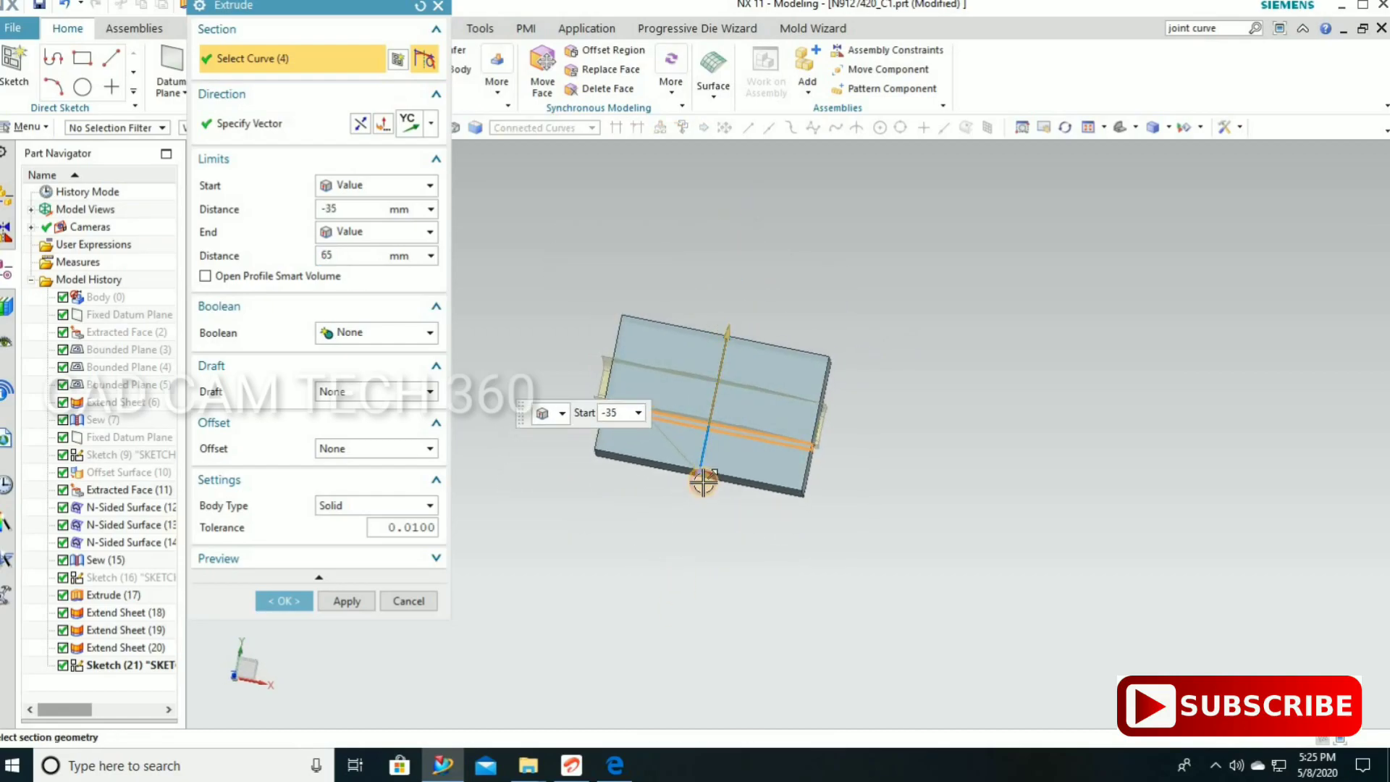
pyautogui.middleClick(743, 569)
pyautogui.moveTo(743, 569); pyautogui.dragTo(713, 514, button='middle')
pyautogui.scroll(5, 712, 514)
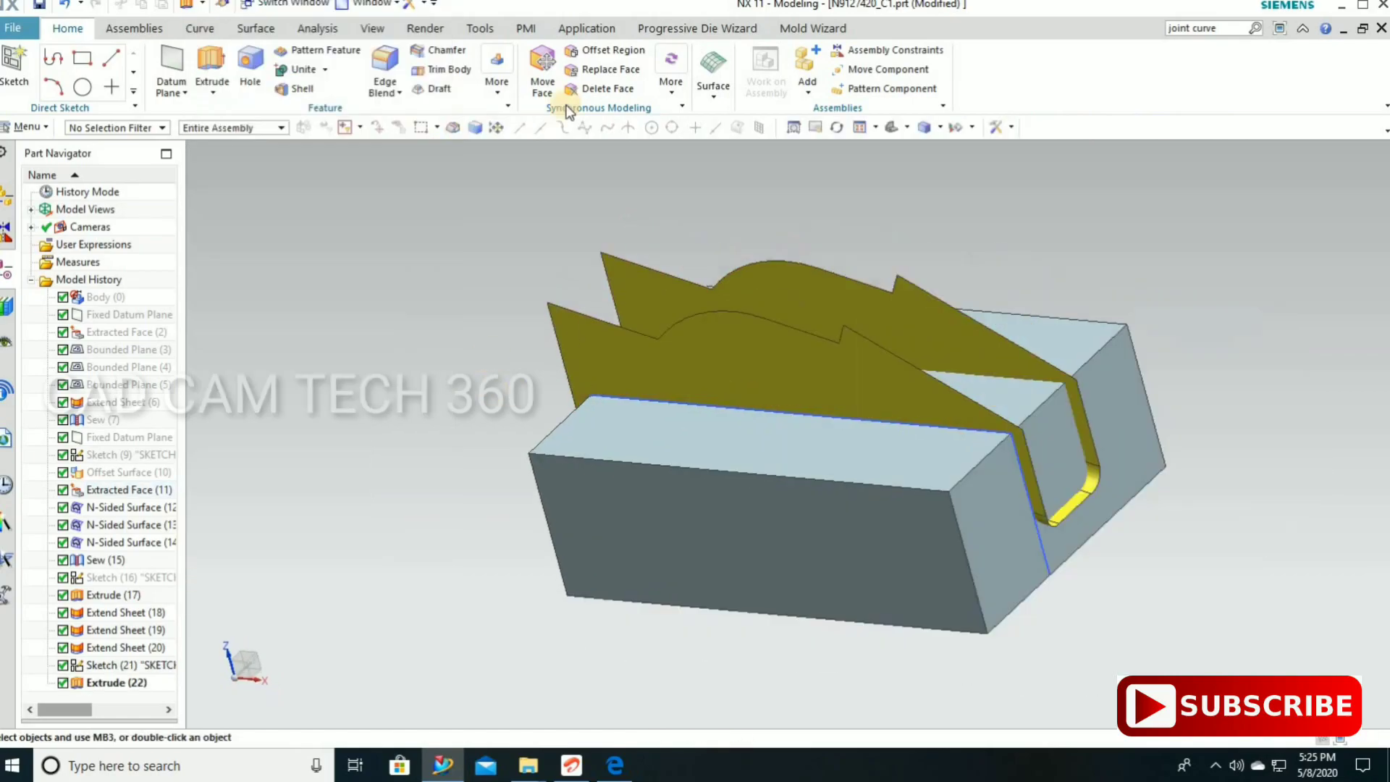
# Trim the block with the bracket sheet to form the bracket-shaped cavity.
pyautogui.click(254, 29)
pyautogui.click(607, 90)
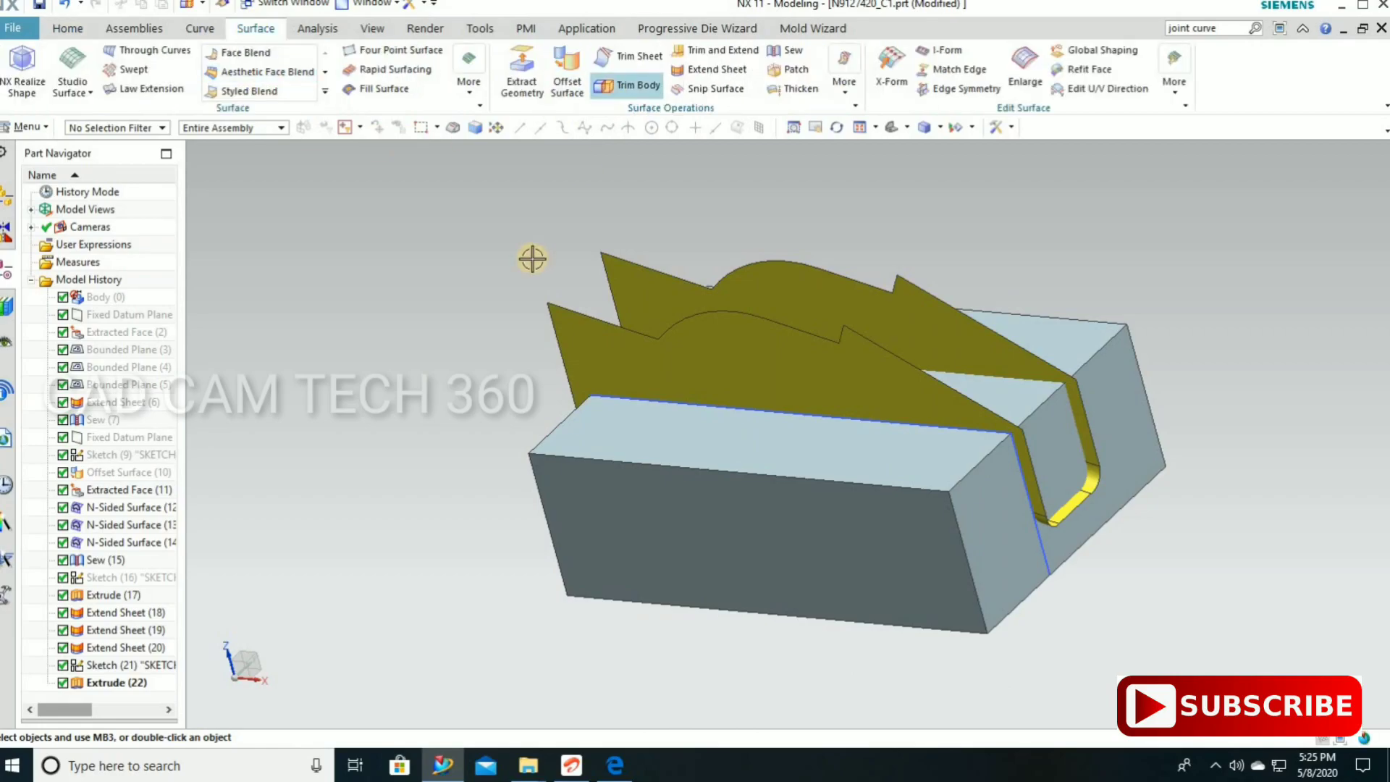
pyautogui.middleClick(543, 279)
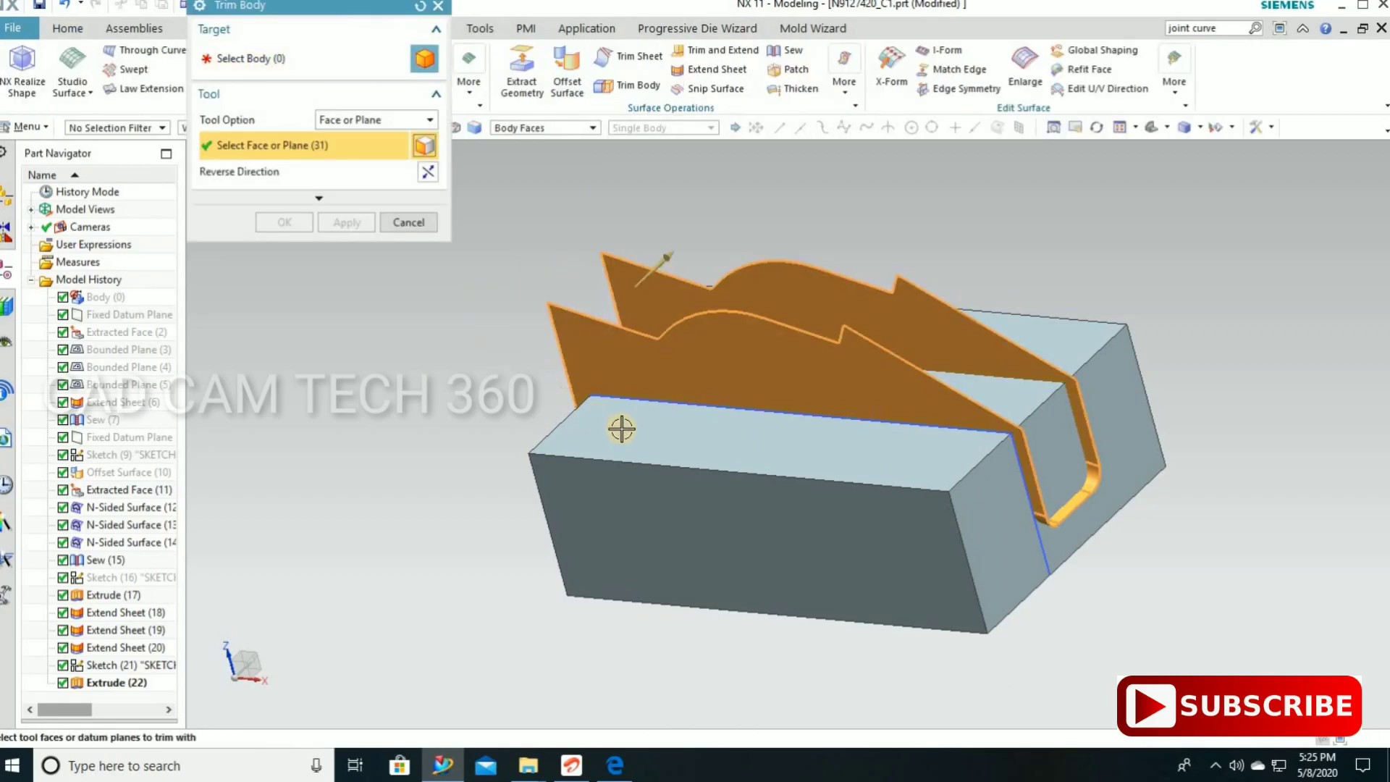
pyautogui.click(304, 58)
pyautogui.click(652, 471)
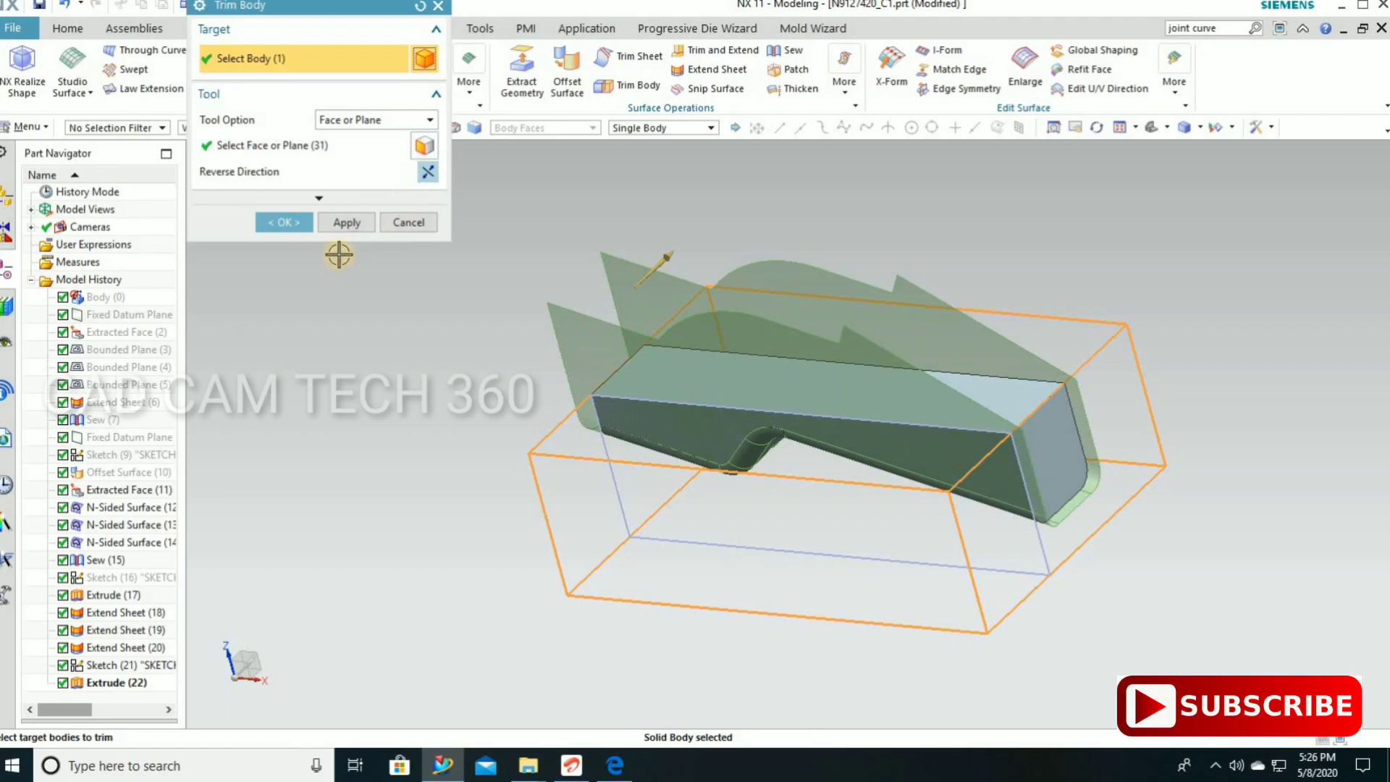
pyautogui.click(292, 225)
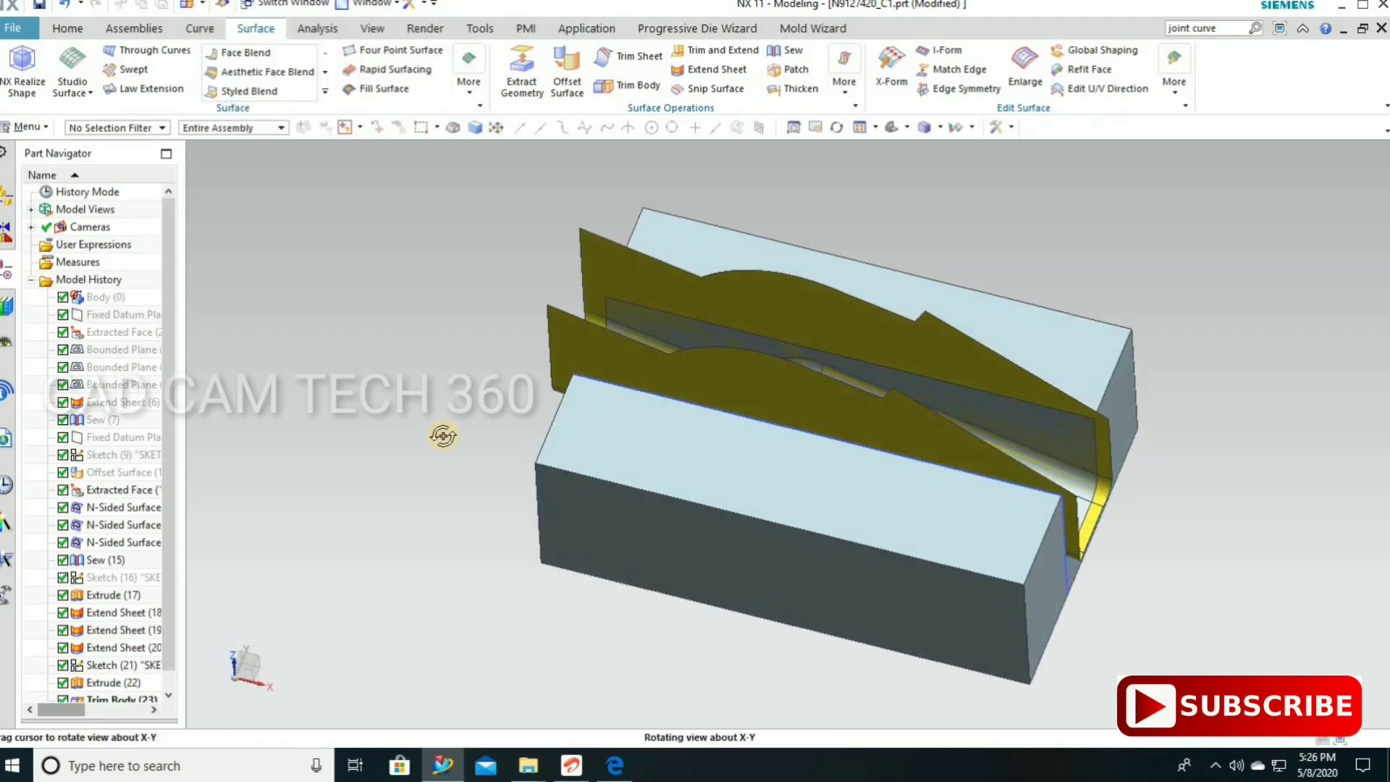
pyautogui.moveTo(443, 430)
pyautogui.mouseDown(button='middle')
pyautogui.moveTo(561, 397)
pyautogui.moveTo(580, 335)
pyautogui.mouseUp(button='middle')
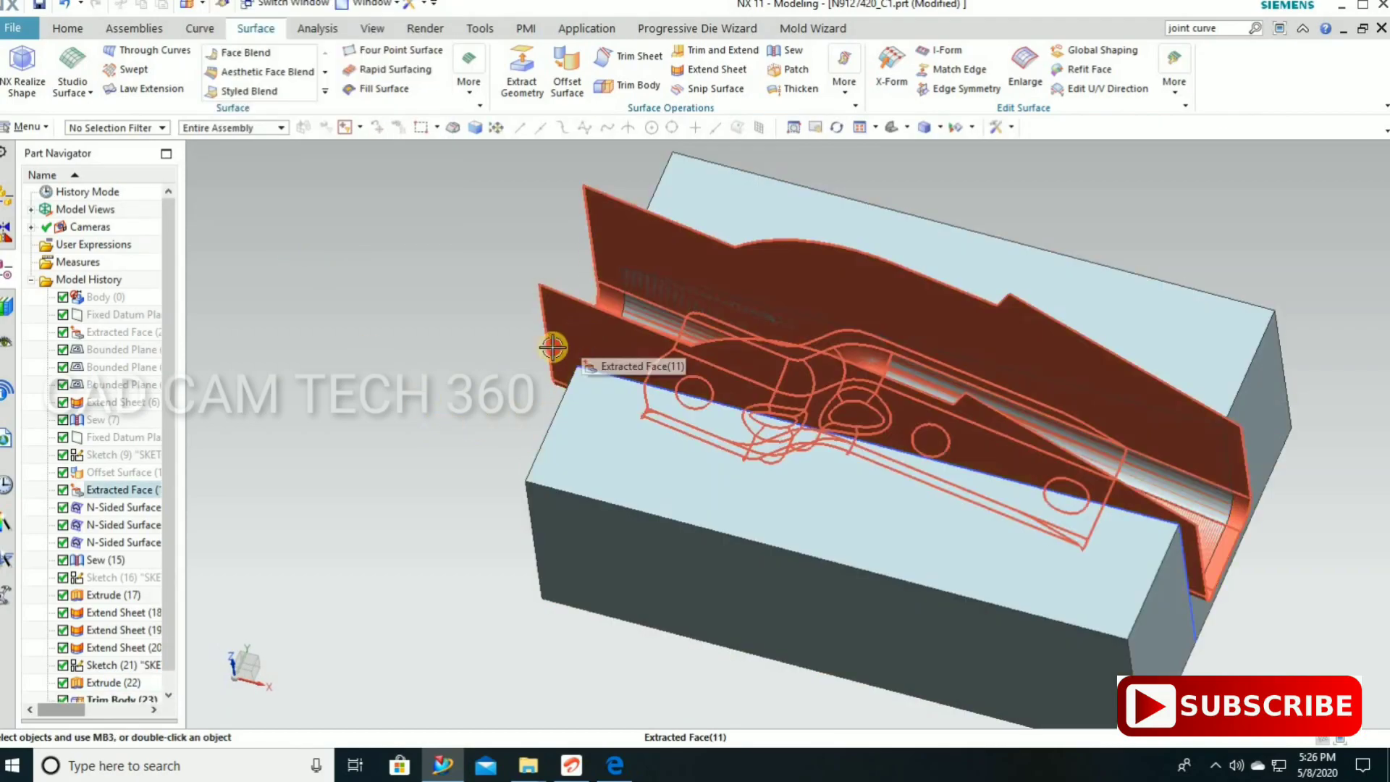
# Hide the Extracted Face(11) sheet.
pyautogui.click(463, 375)
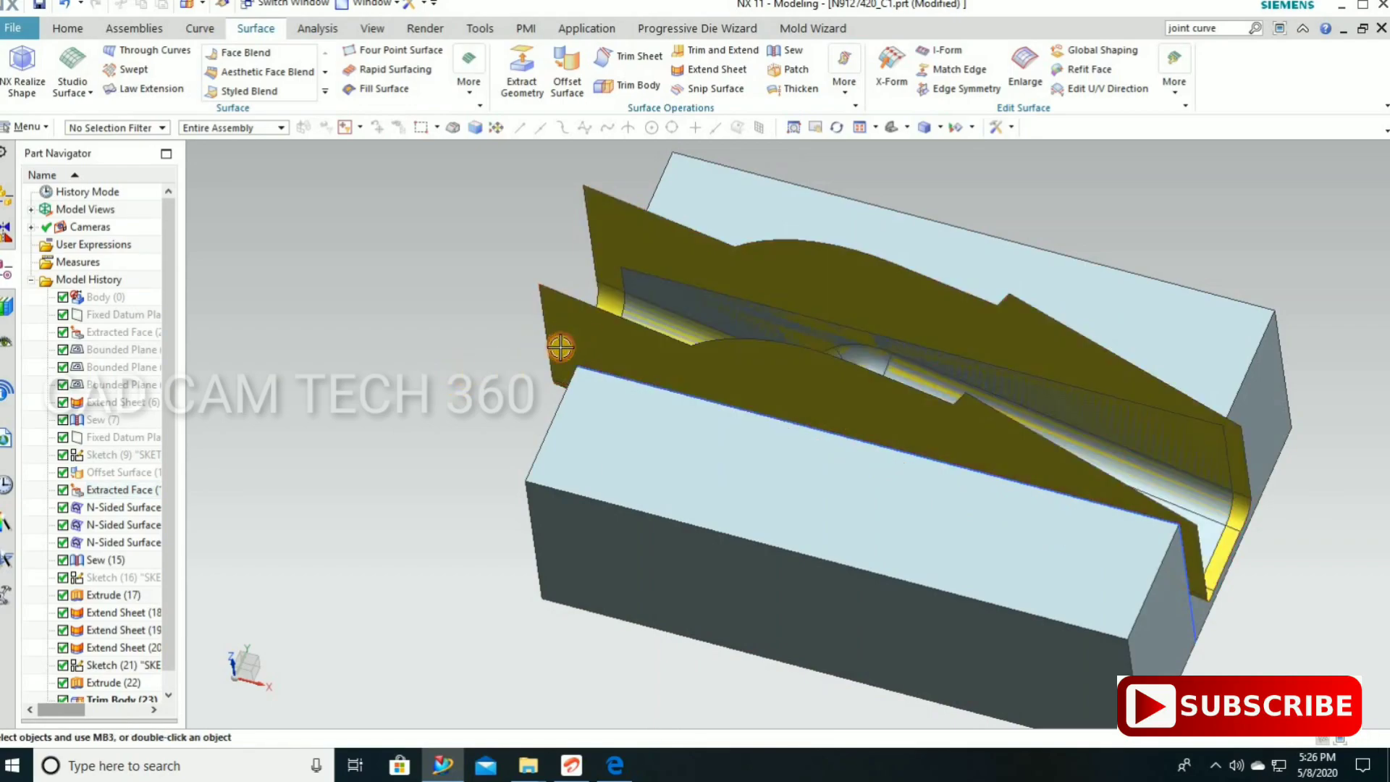
pyautogui.click(560, 347)
pyautogui.hotkey('ctrl', 'b')
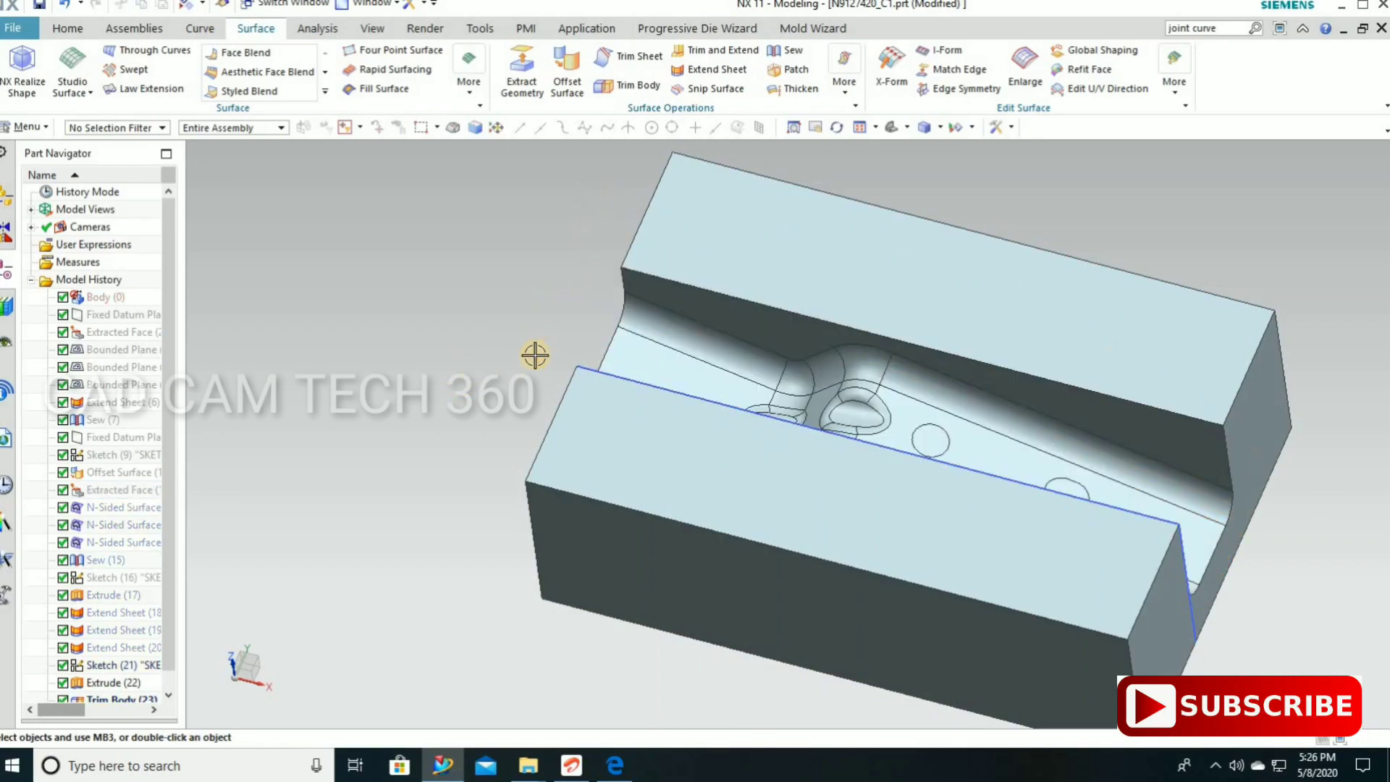
pyautogui.hotkey('ctrl', 'shift', 'k')
# Show the hidden bracket and hide the sheet covering the cavity.
pyautogui.click(716, 322)
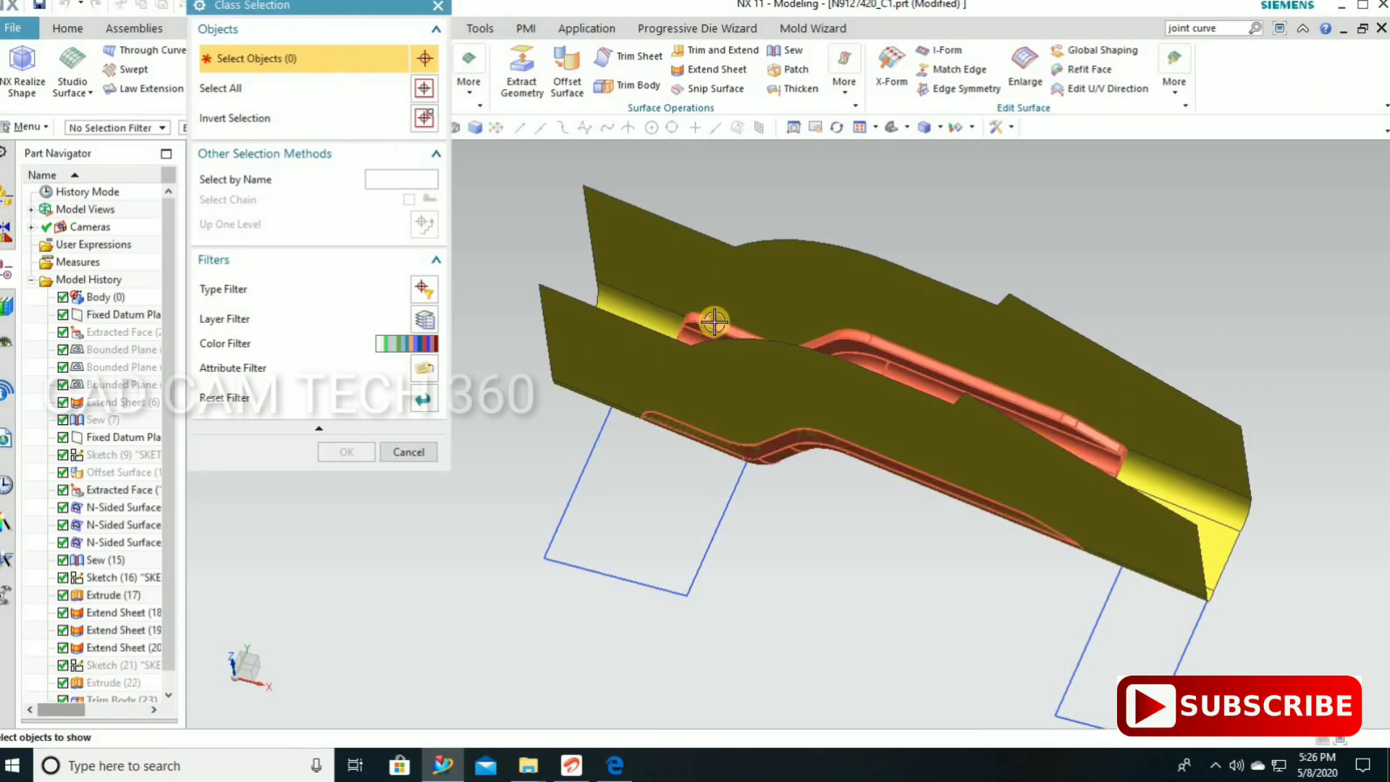
pyautogui.middleClick(716, 310)
pyautogui.scroll(5, 717, 310)
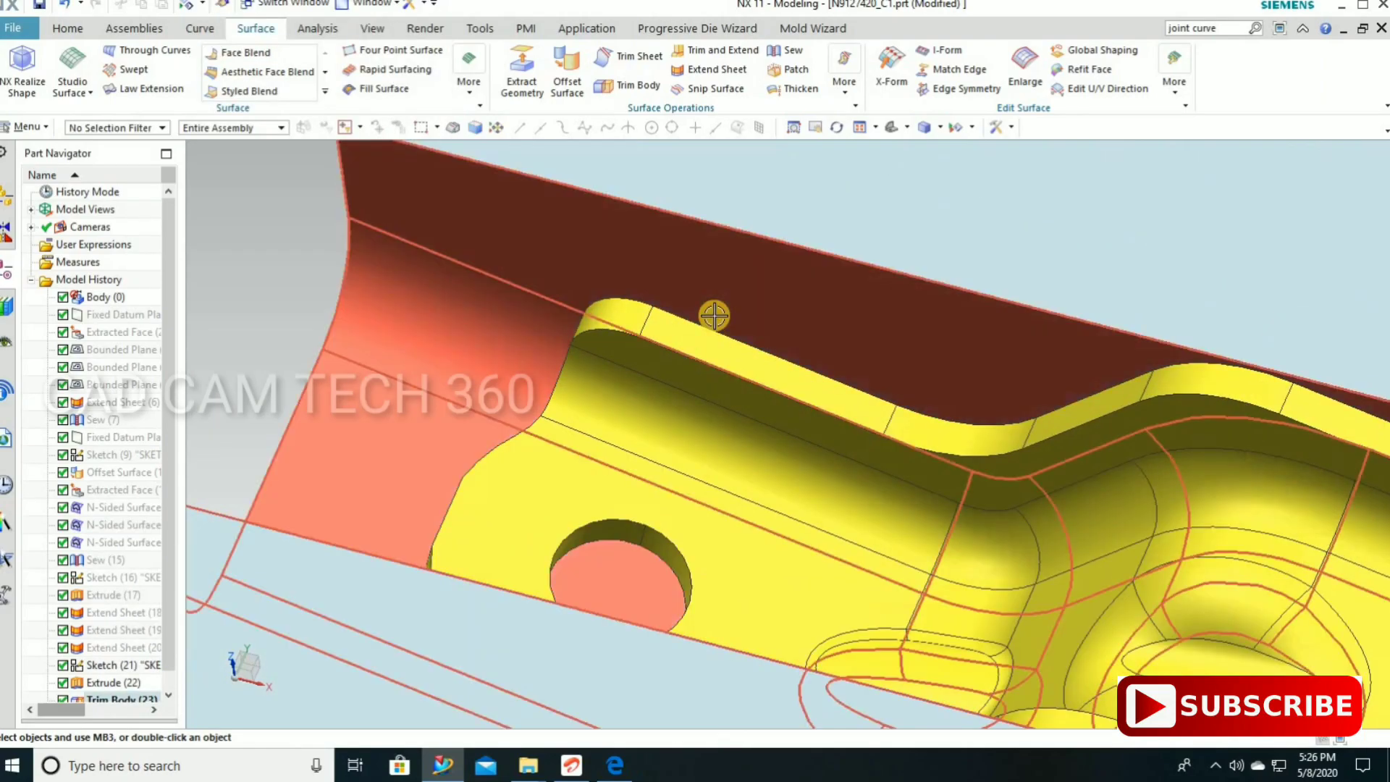
pyautogui.scroll(1, 717, 309)
pyautogui.hotkey('ctrl', 'b')
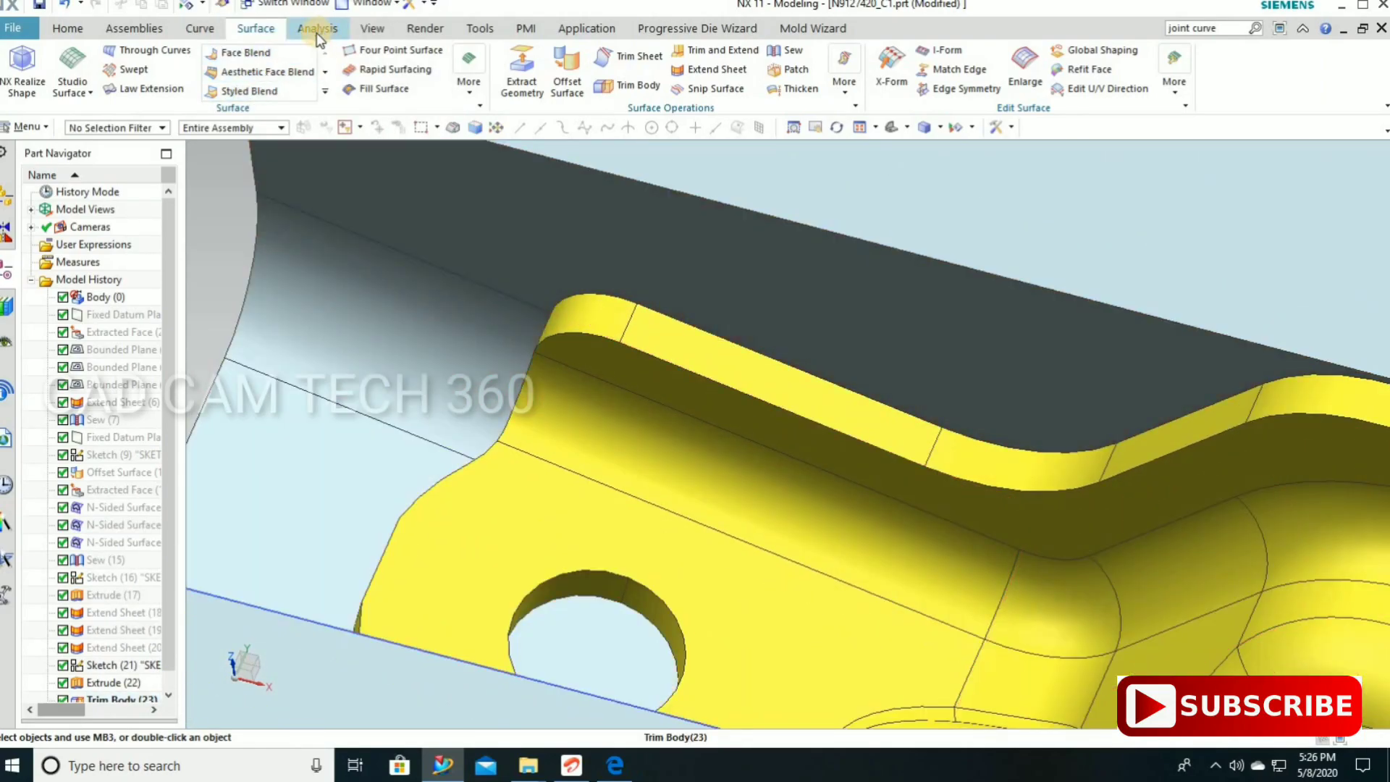
# Measure the distance from near the hole to the cavity with Simple Distance.
pyautogui.click(18, 66)
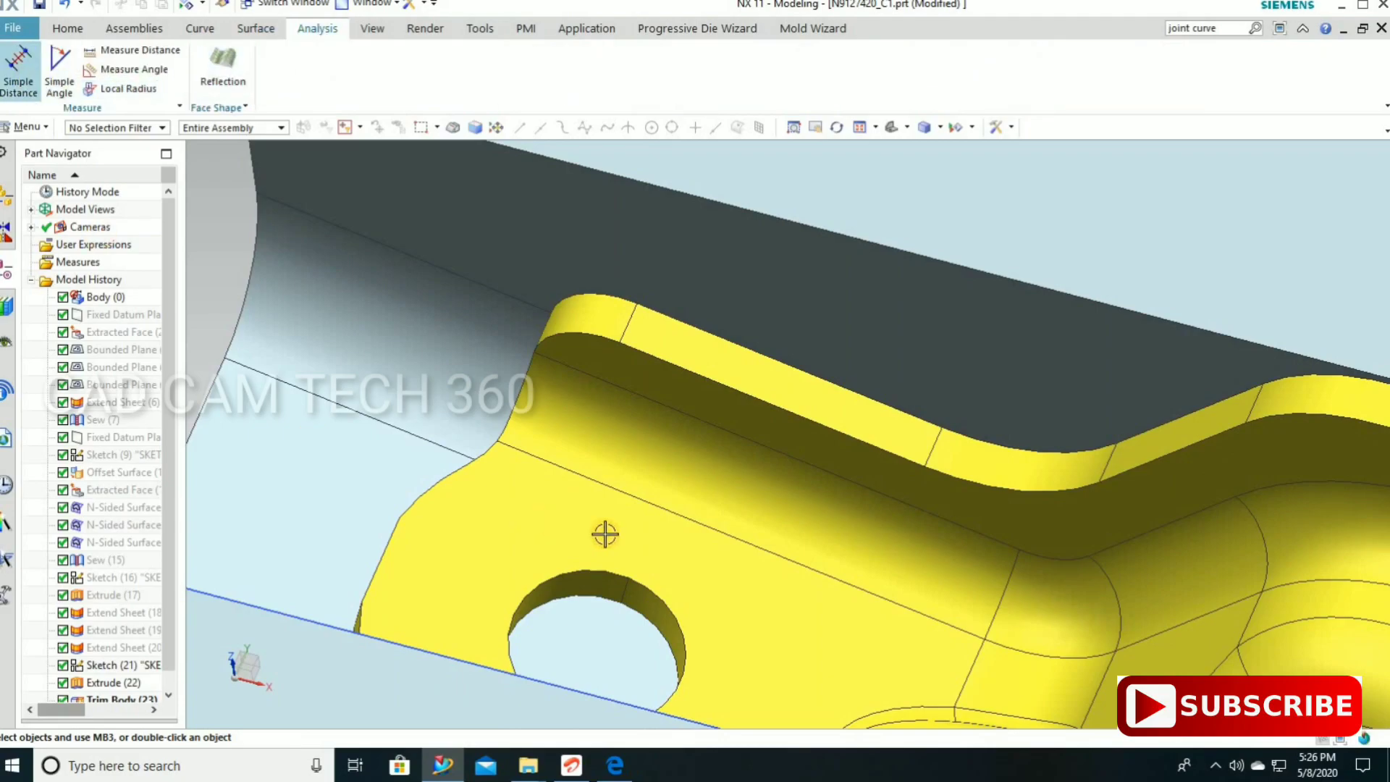
pyautogui.click(579, 640)
pyautogui.click(449, 270)
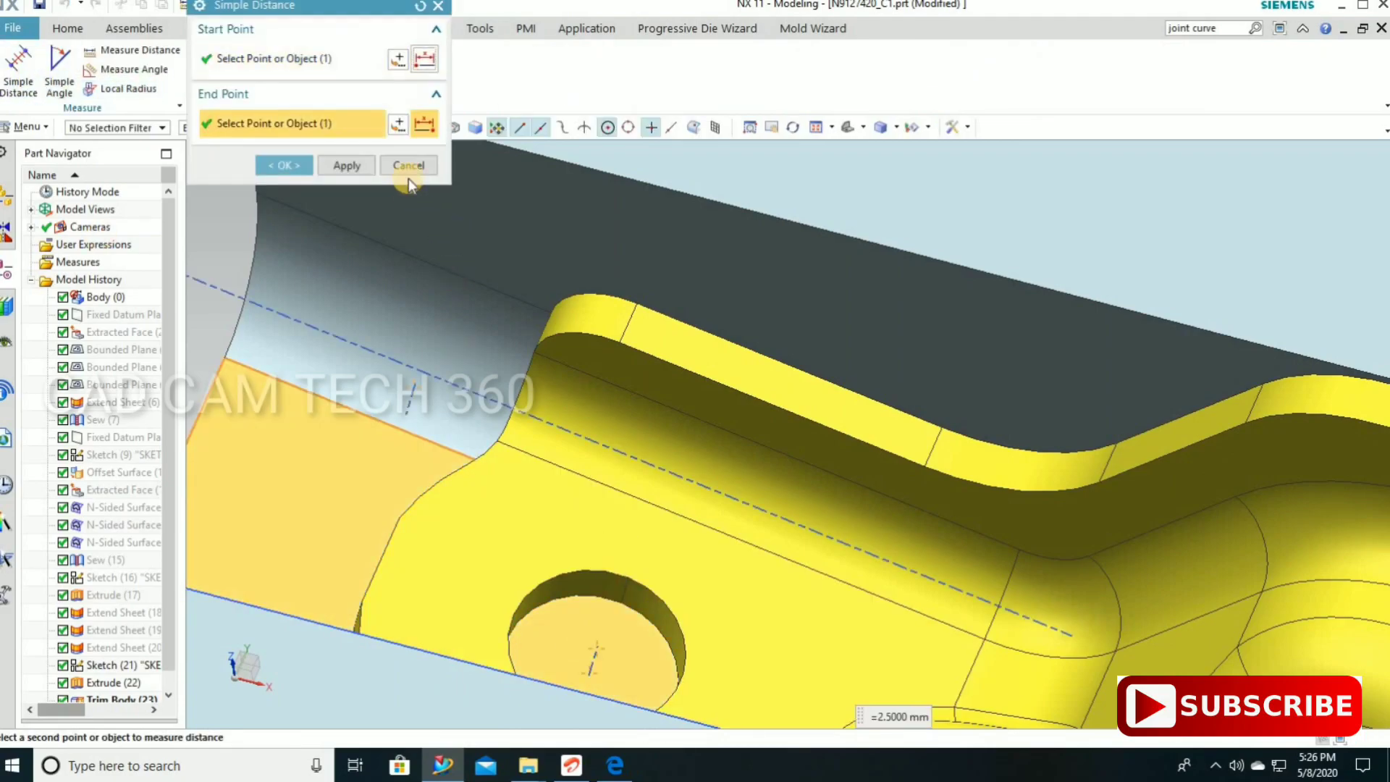
pyautogui.middleClick(637, 340)
pyautogui.scroll(-3, 637, 341)
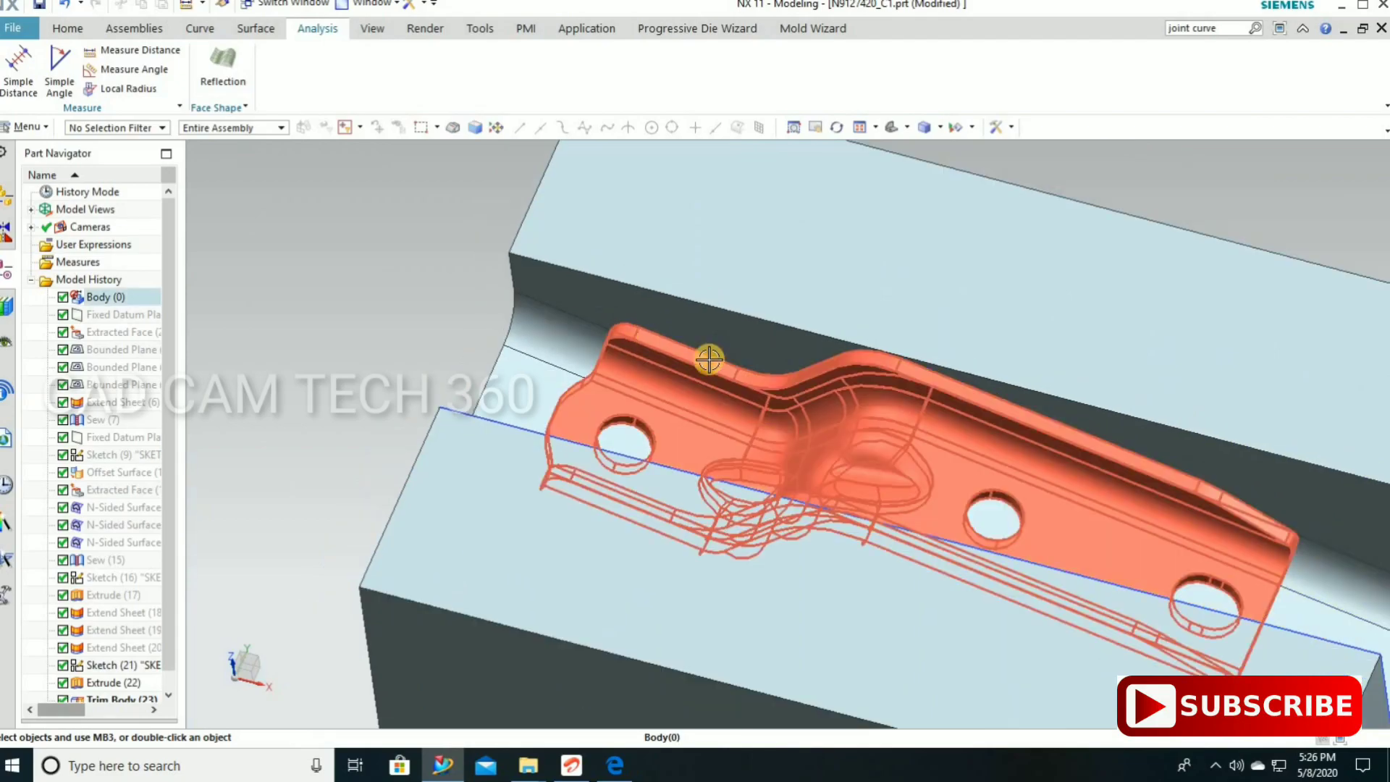
pyautogui.scroll(3, 921, 359)
# Measure the 2.5 mm gap between the bracket edge and the cavity face.
pyautogui.click(18, 66)
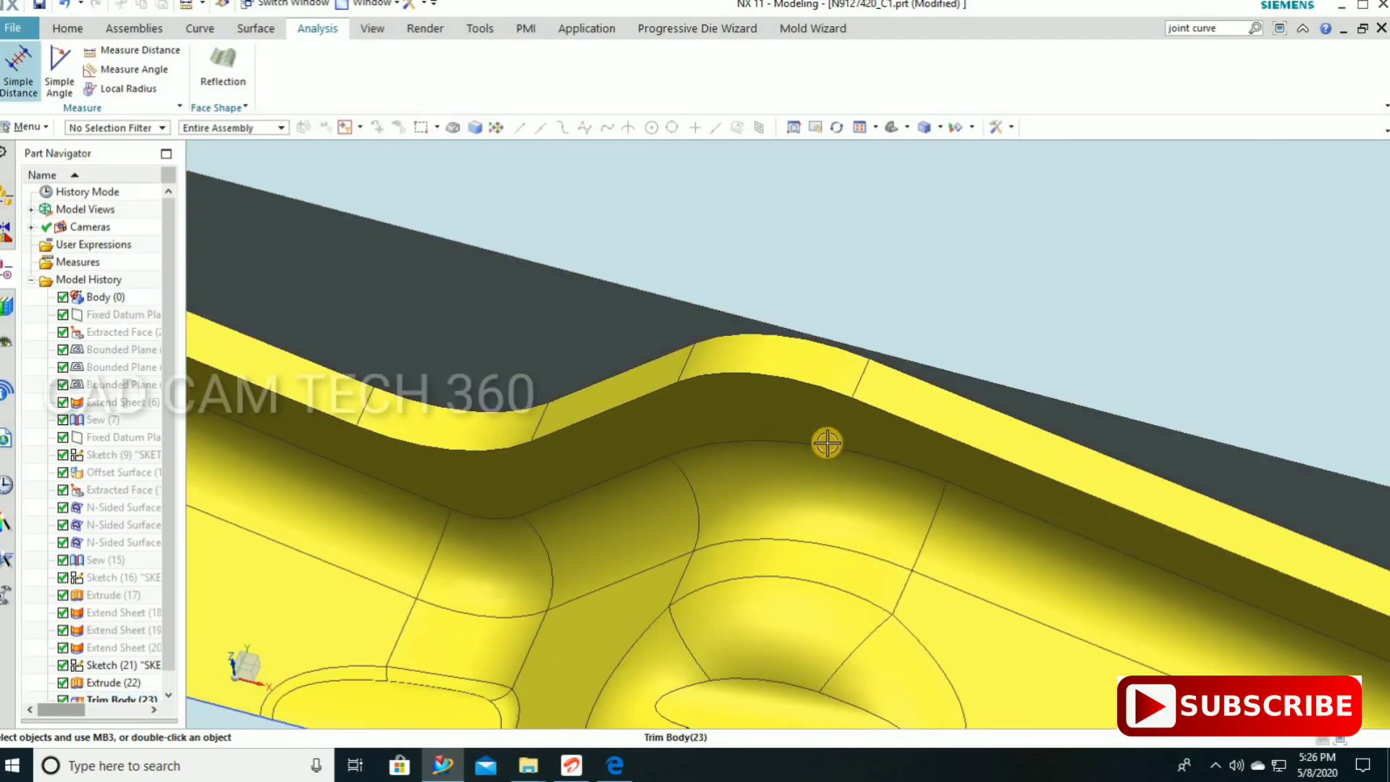
pyautogui.click(861, 381)
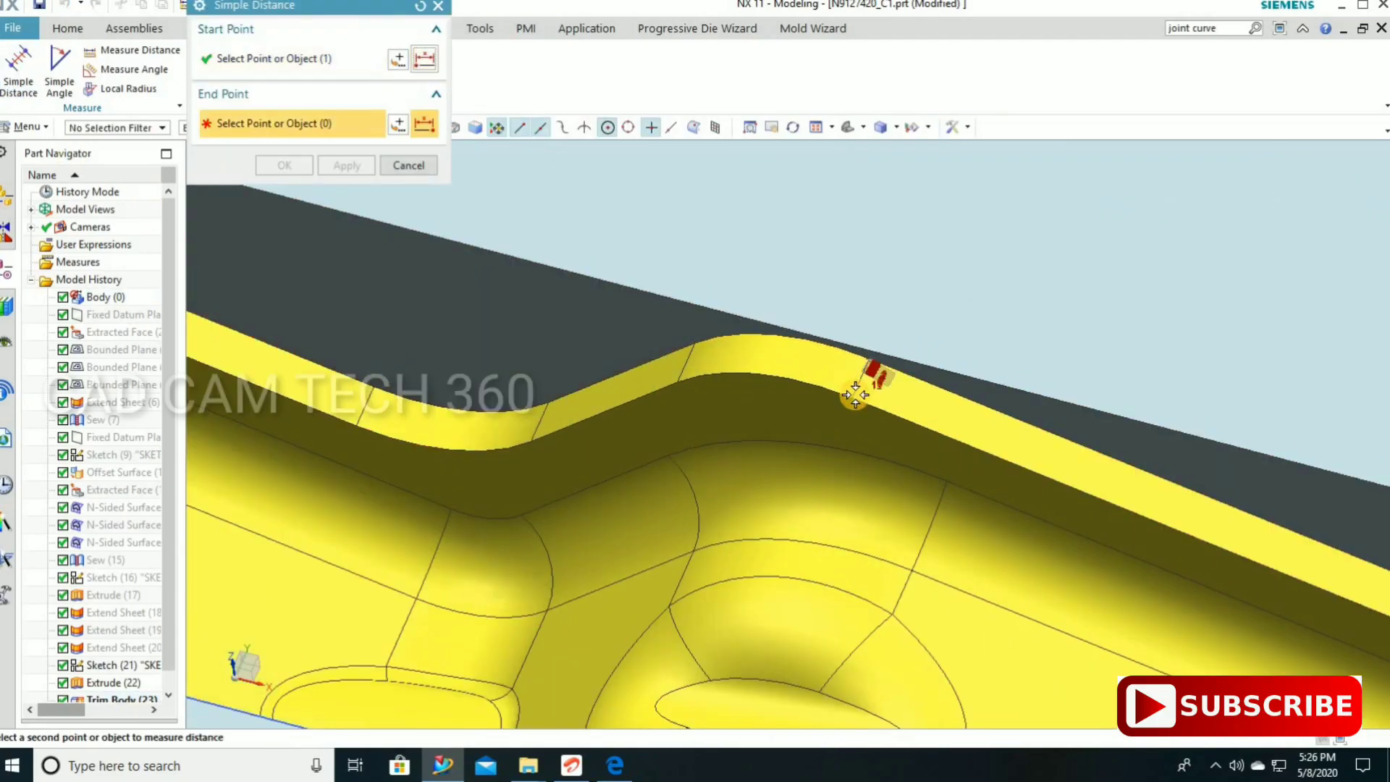
pyautogui.click(688, 437)
pyautogui.click(406, 166)
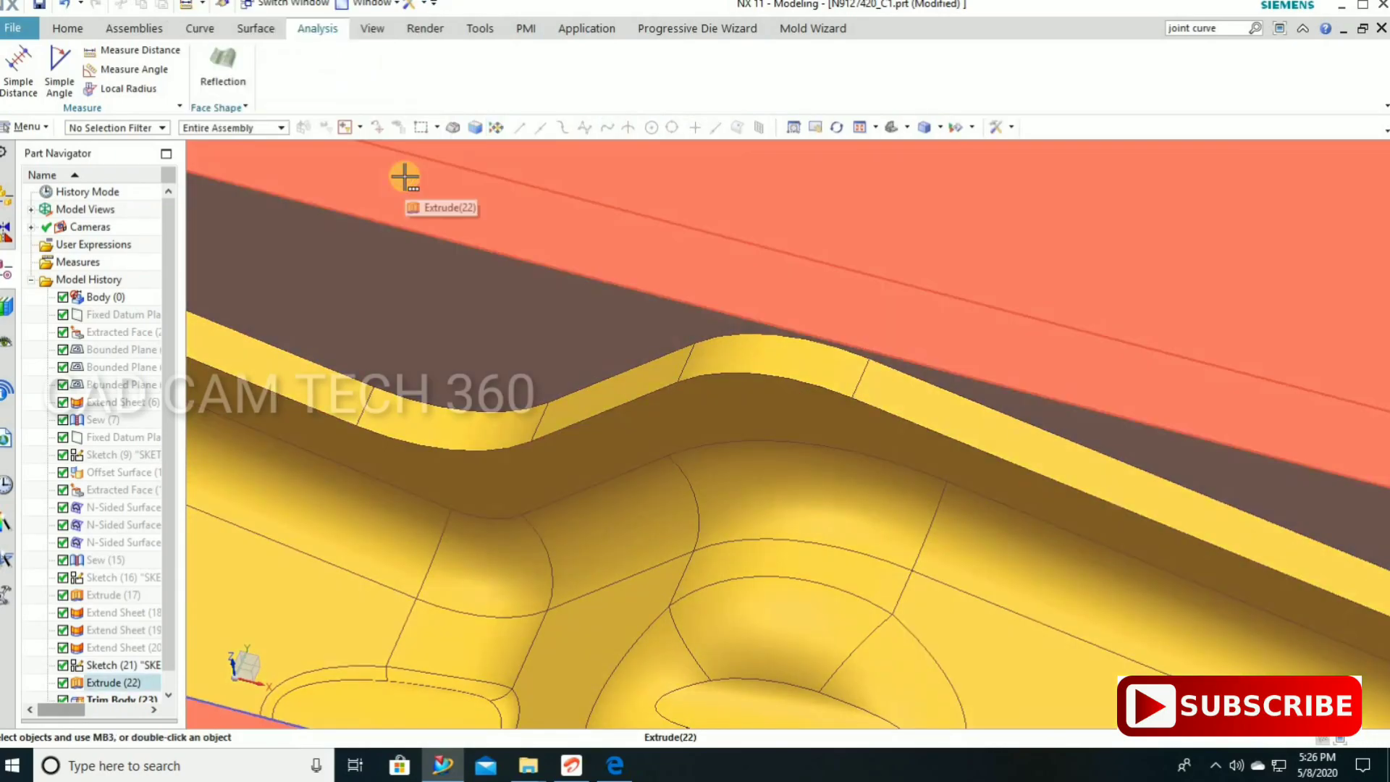
pyautogui.scroll(-5, 702, 284)
pyautogui.scroll(-5, 701, 297)
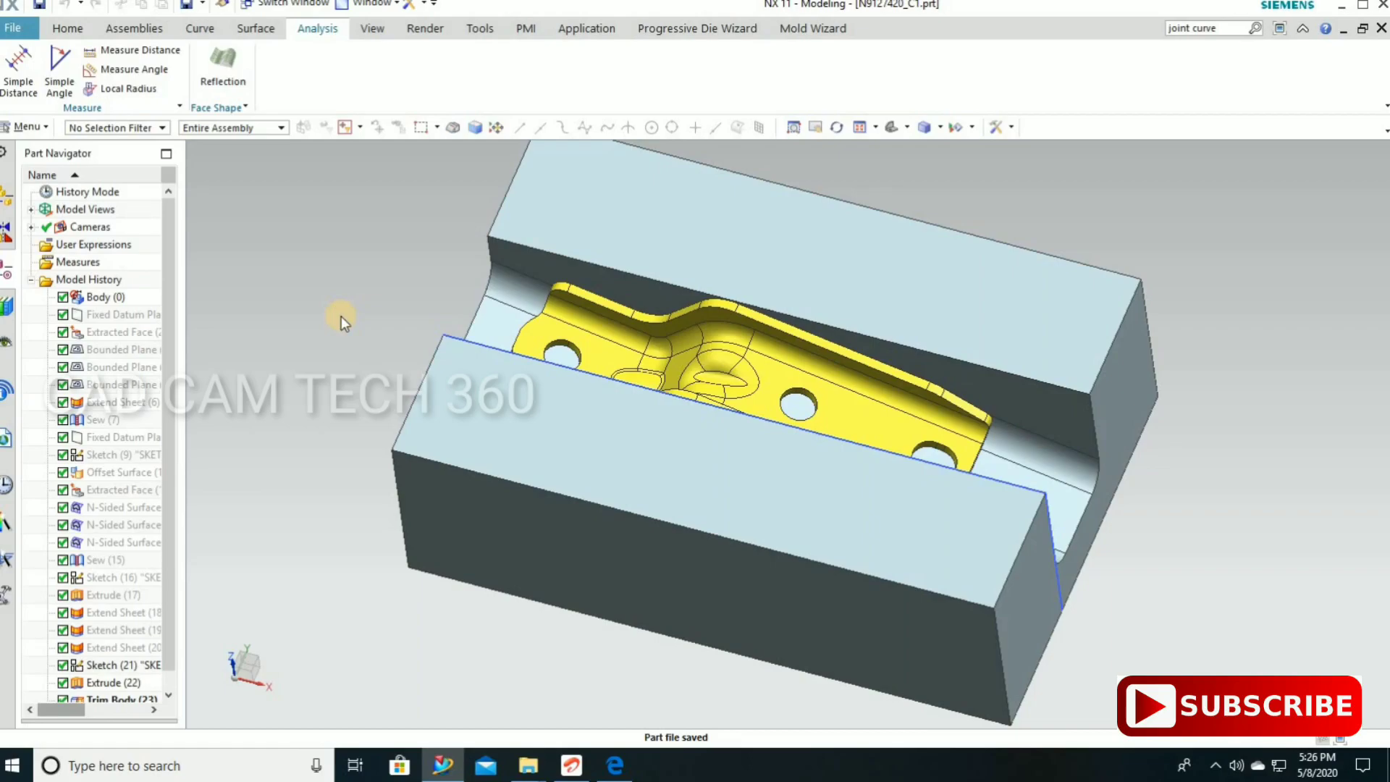
pyautogui.hotkey('ctrl', 'shift', 'k')
# Show the bracket sheet again and hide the Extrude (22) die block.
pyautogui.click(638, 375)
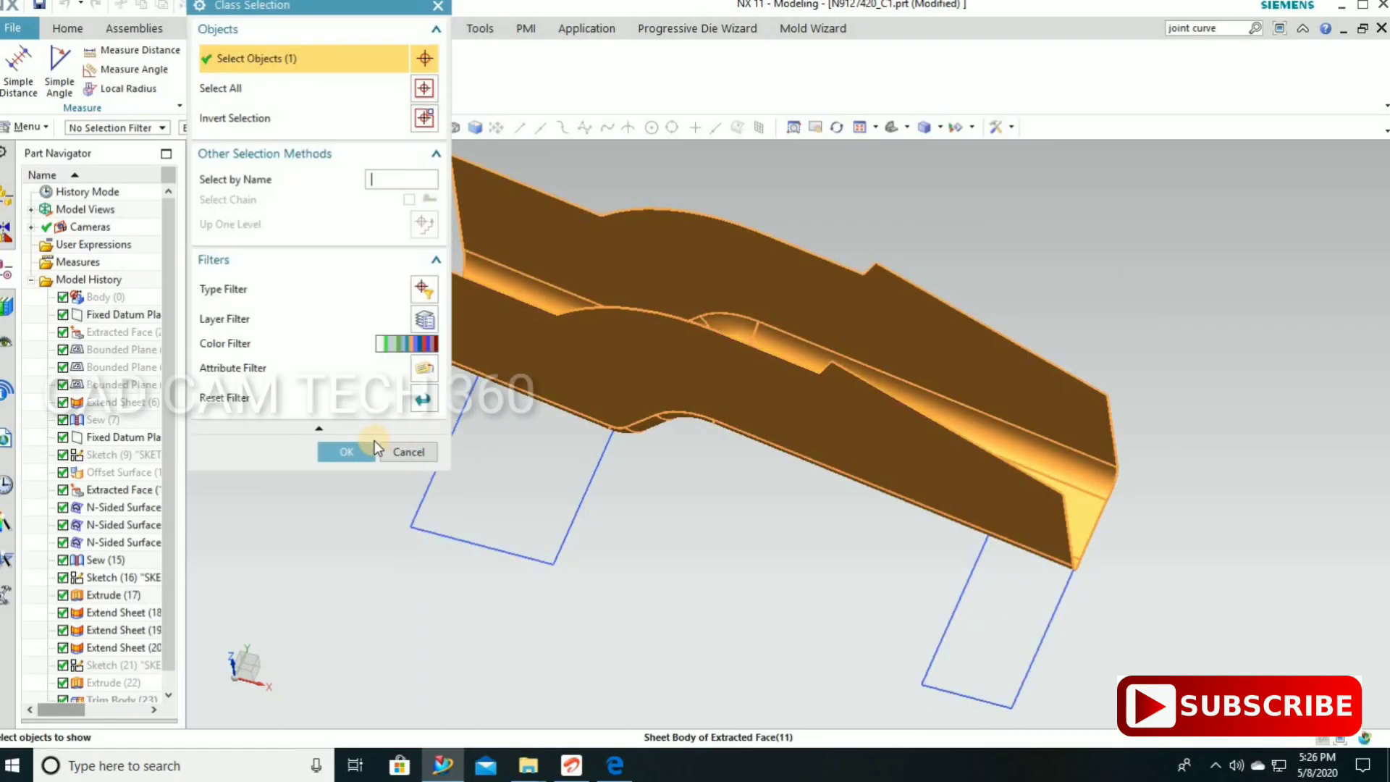
pyautogui.click(341, 452)
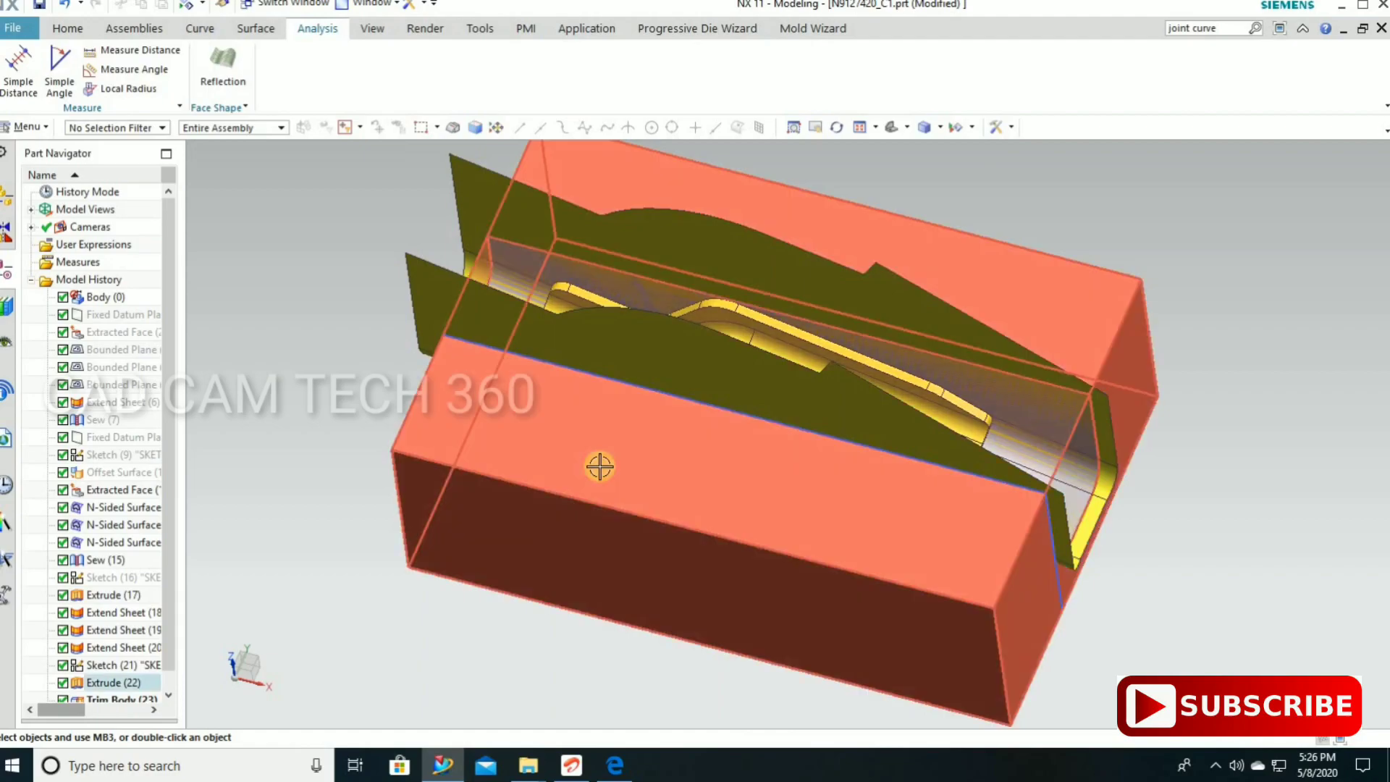
pyautogui.click(543, 473)
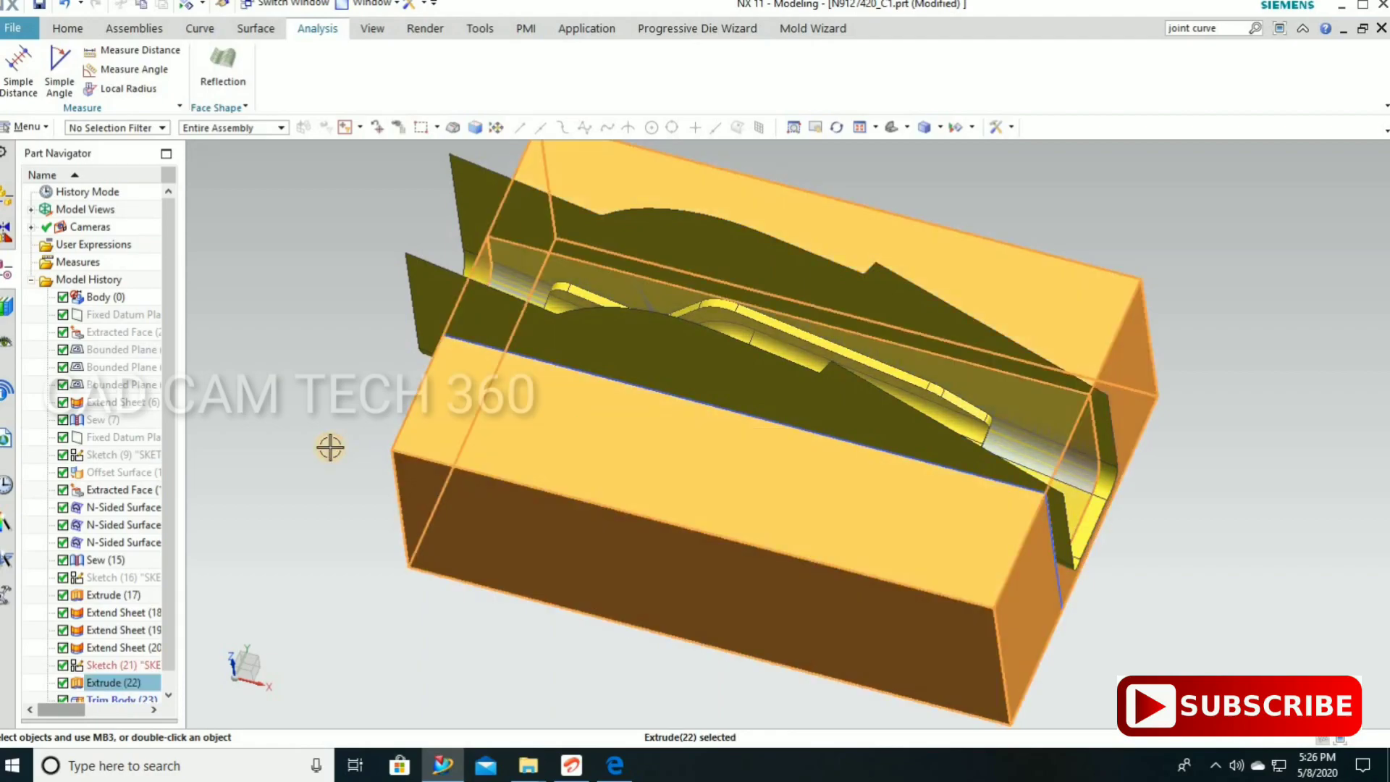
pyautogui.hotkey('ctrl', 'b')
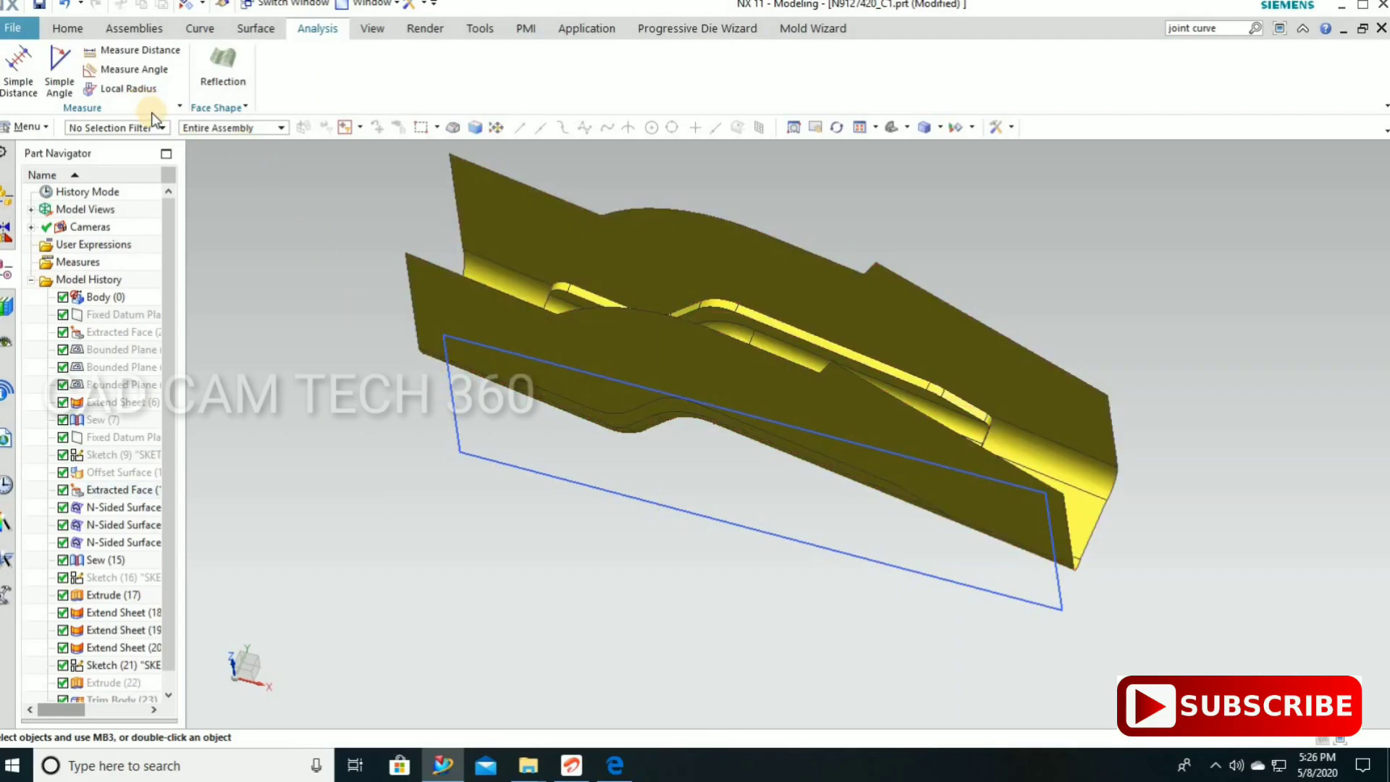
pyautogui.click(262, 29)
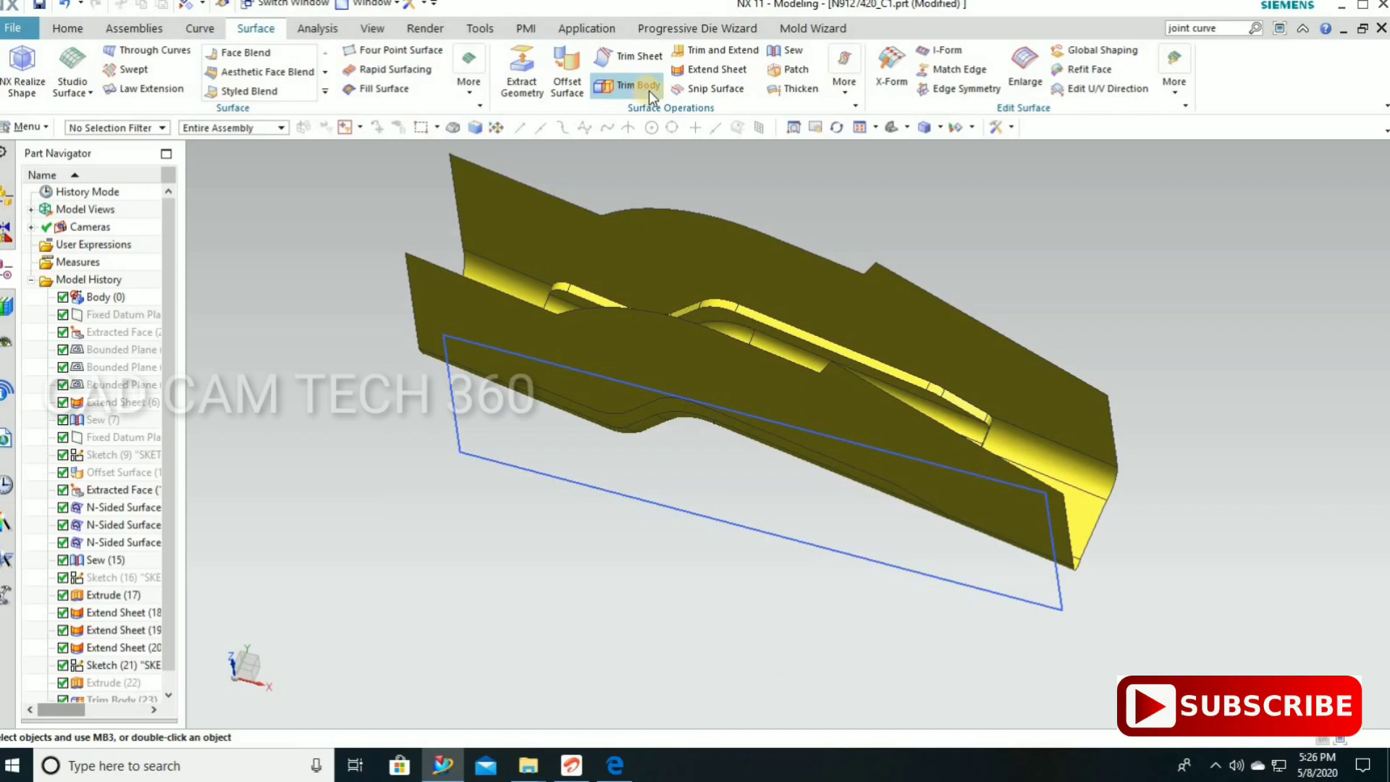
# Create a 2.5 mm offset surface from the bracket sheet faces with the direction flipped.
pyautogui.click(572, 73)
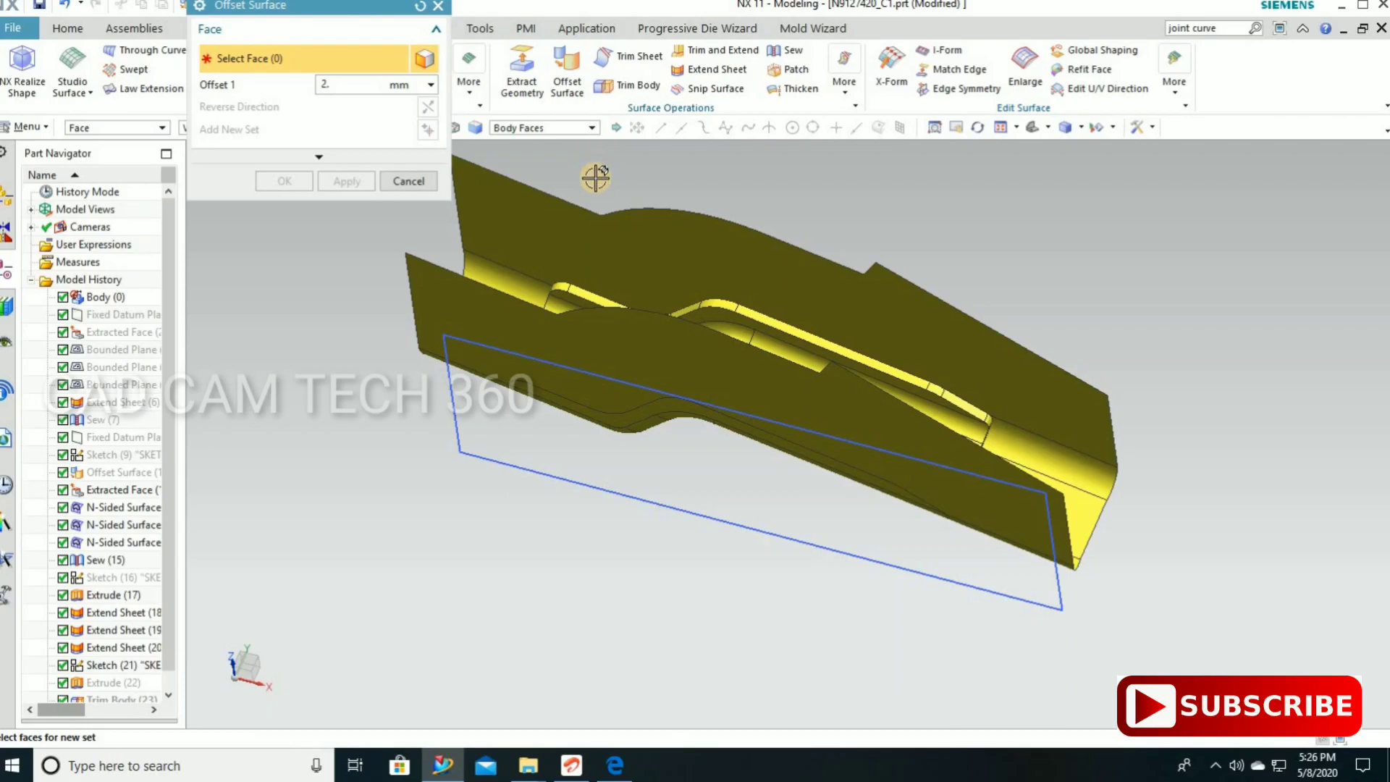
pyautogui.click(569, 239)
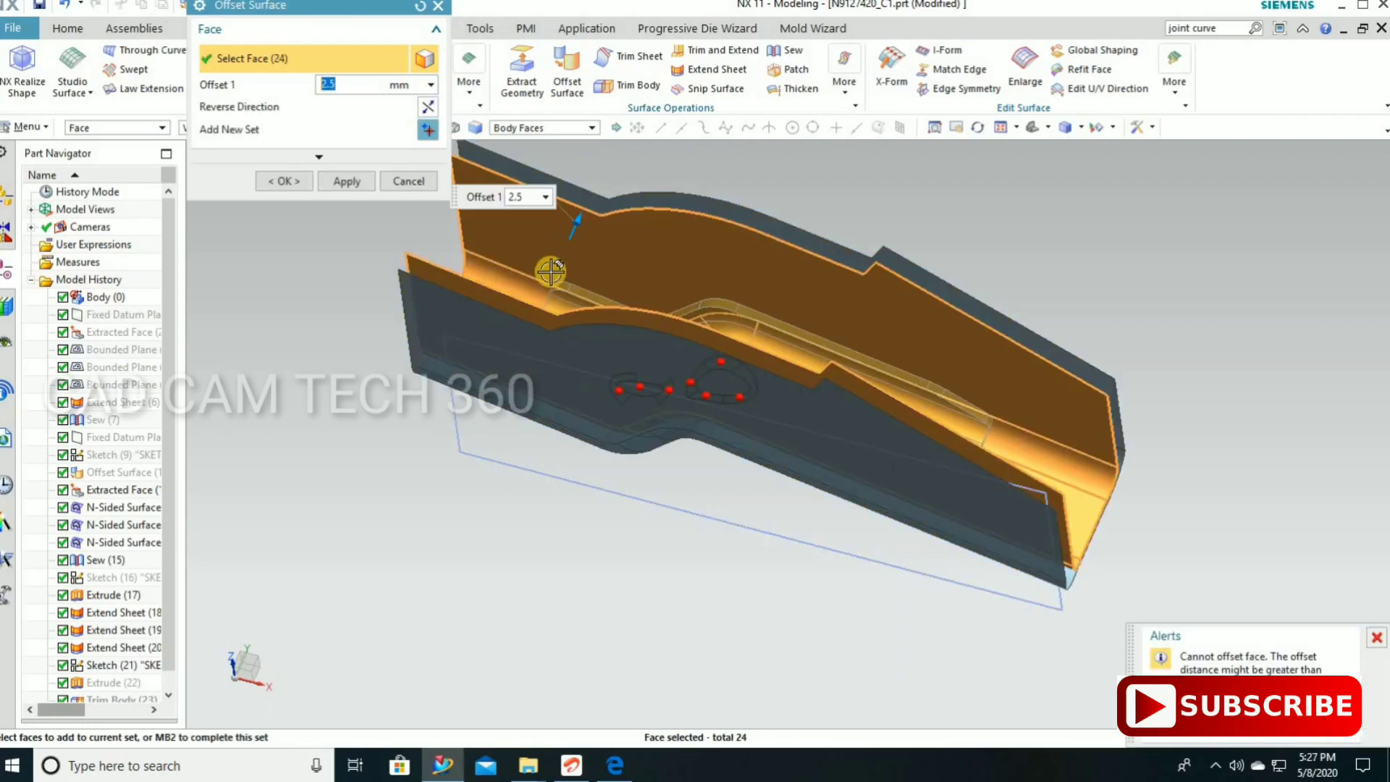
pyautogui.click(427, 109)
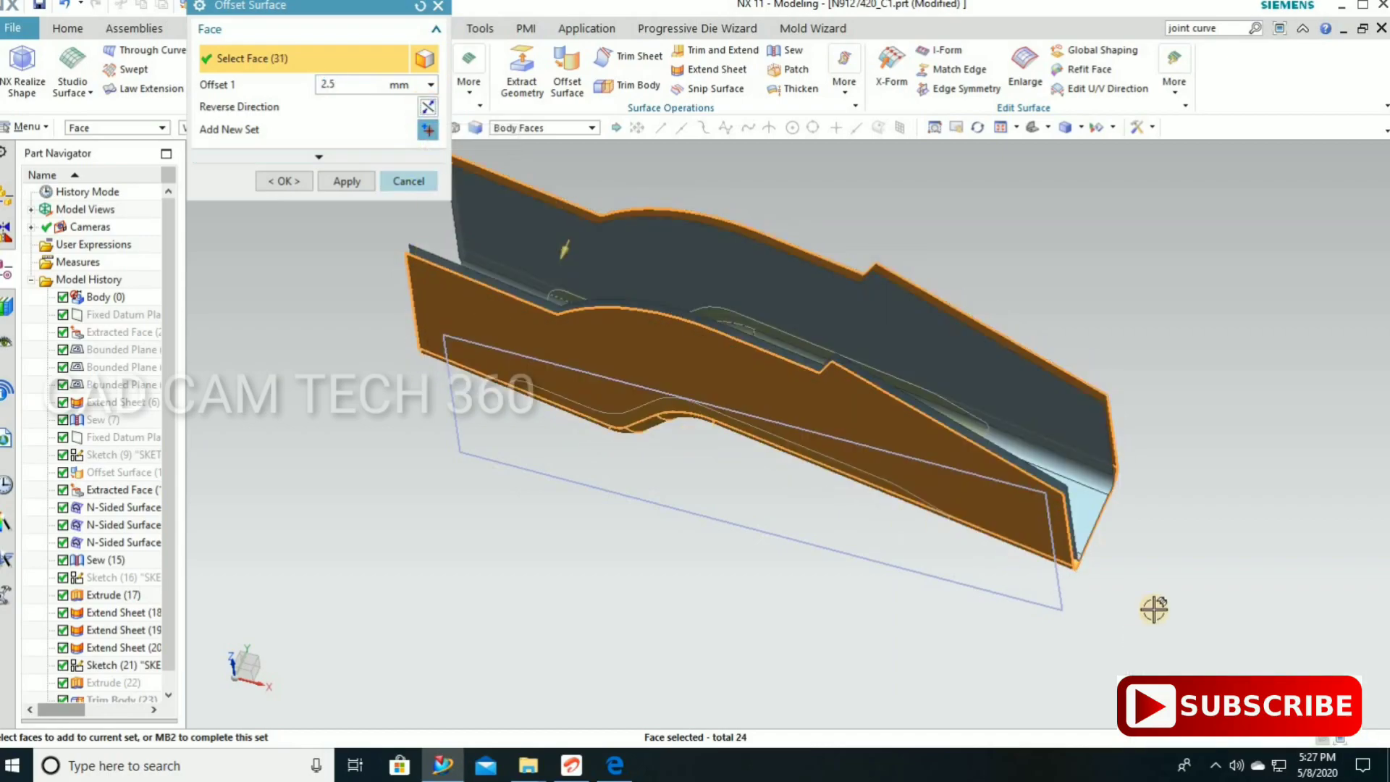
pyautogui.moveTo(1094, 583); pyautogui.dragTo(1098, 583, button='middle')
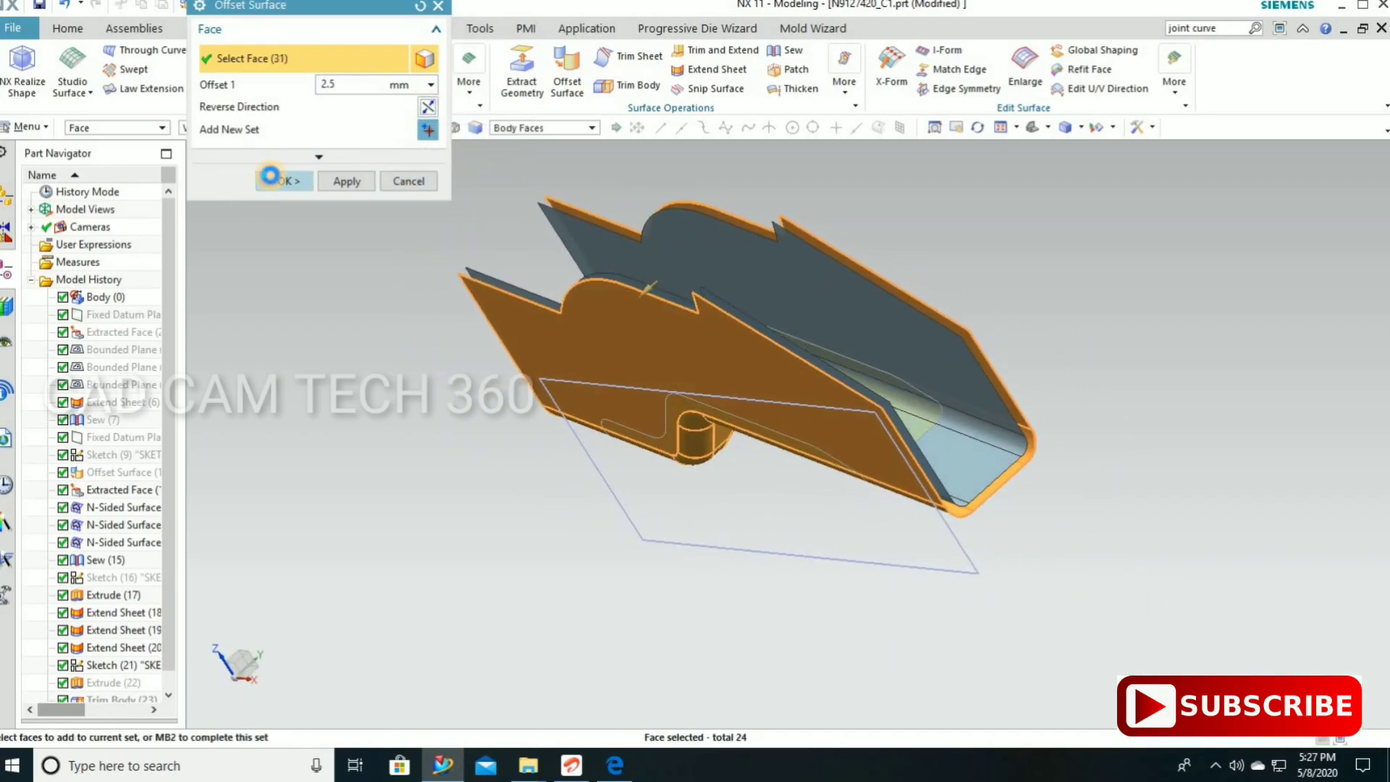
pyautogui.click(270, 176)
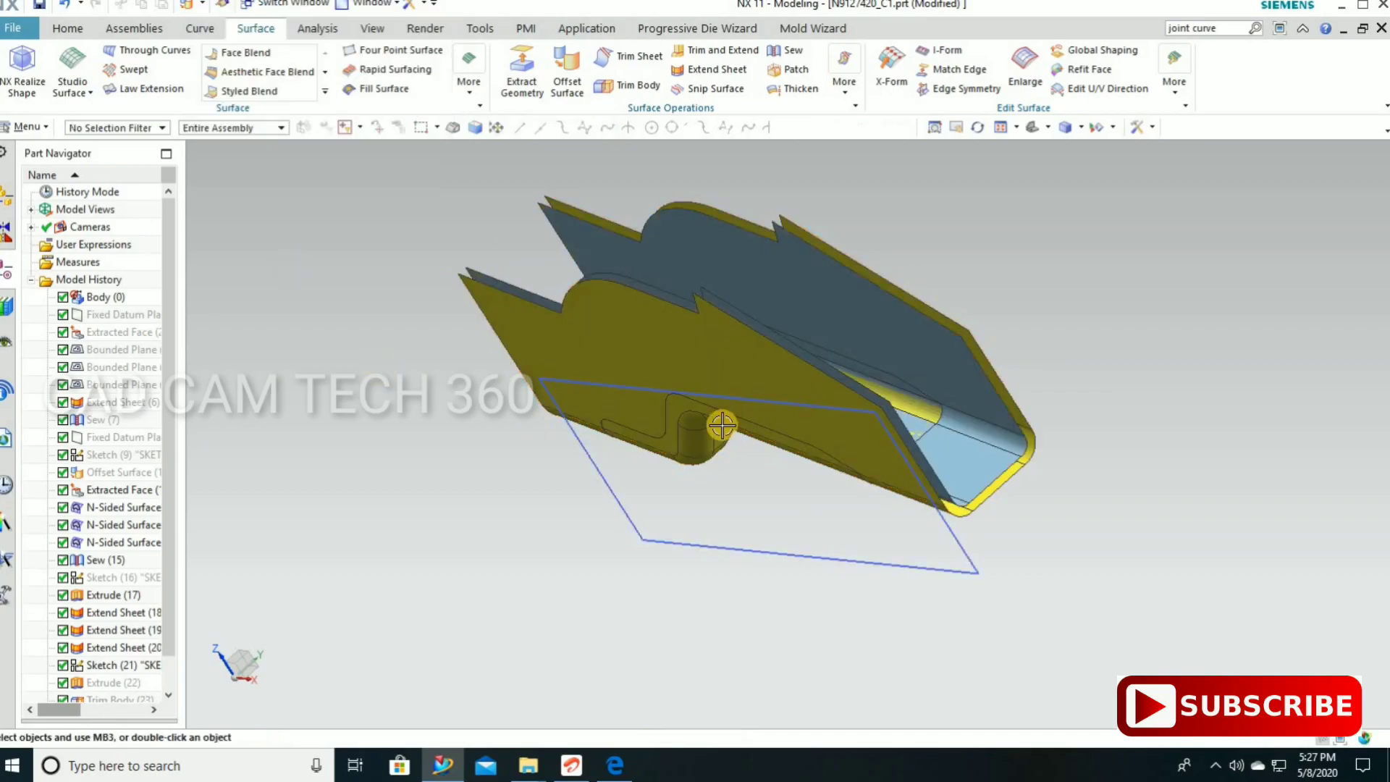
# Hide the extracted face and sketch, then show the rectangle sketch again.
pyautogui.click(601, 471)
pyautogui.hotkey('ctrl', 'b')
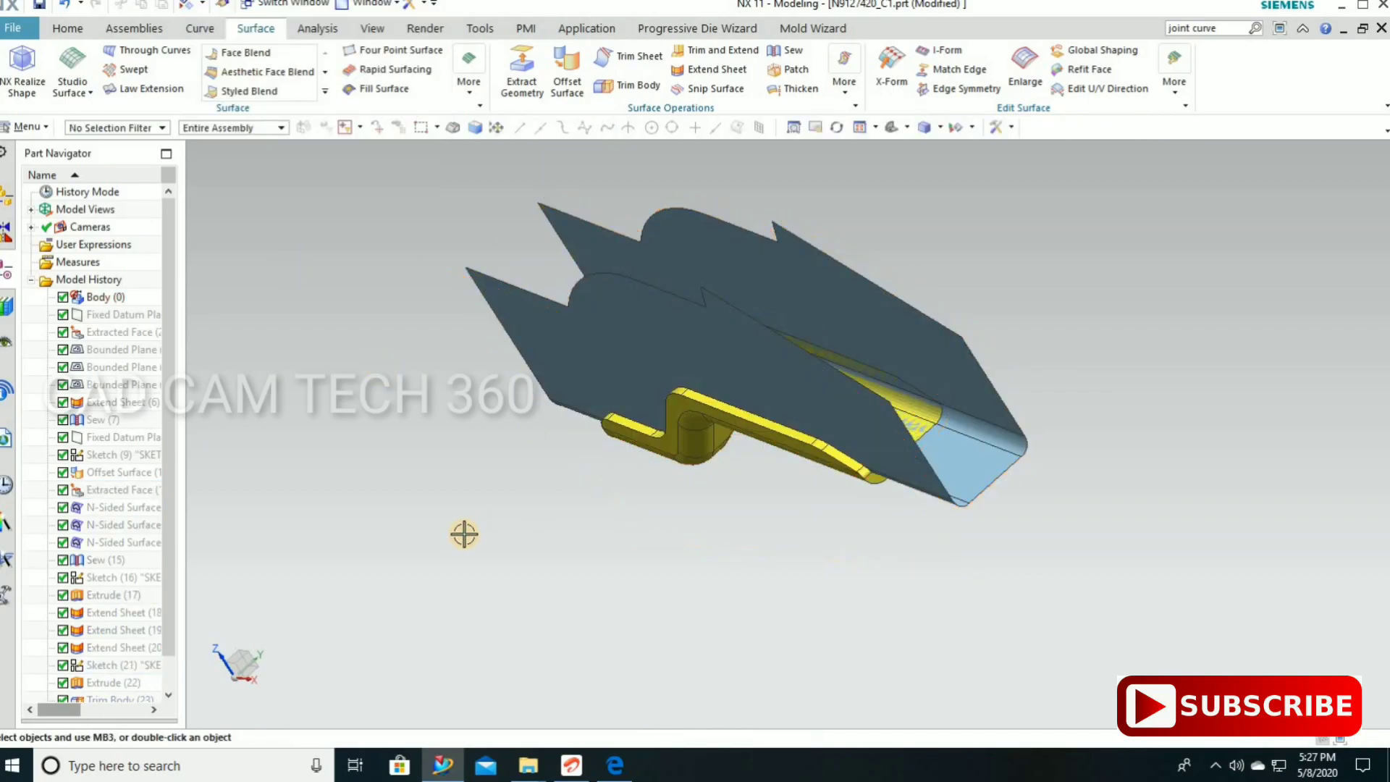
pyautogui.moveTo(490, 528); pyautogui.dragTo(518, 524, button='middle')
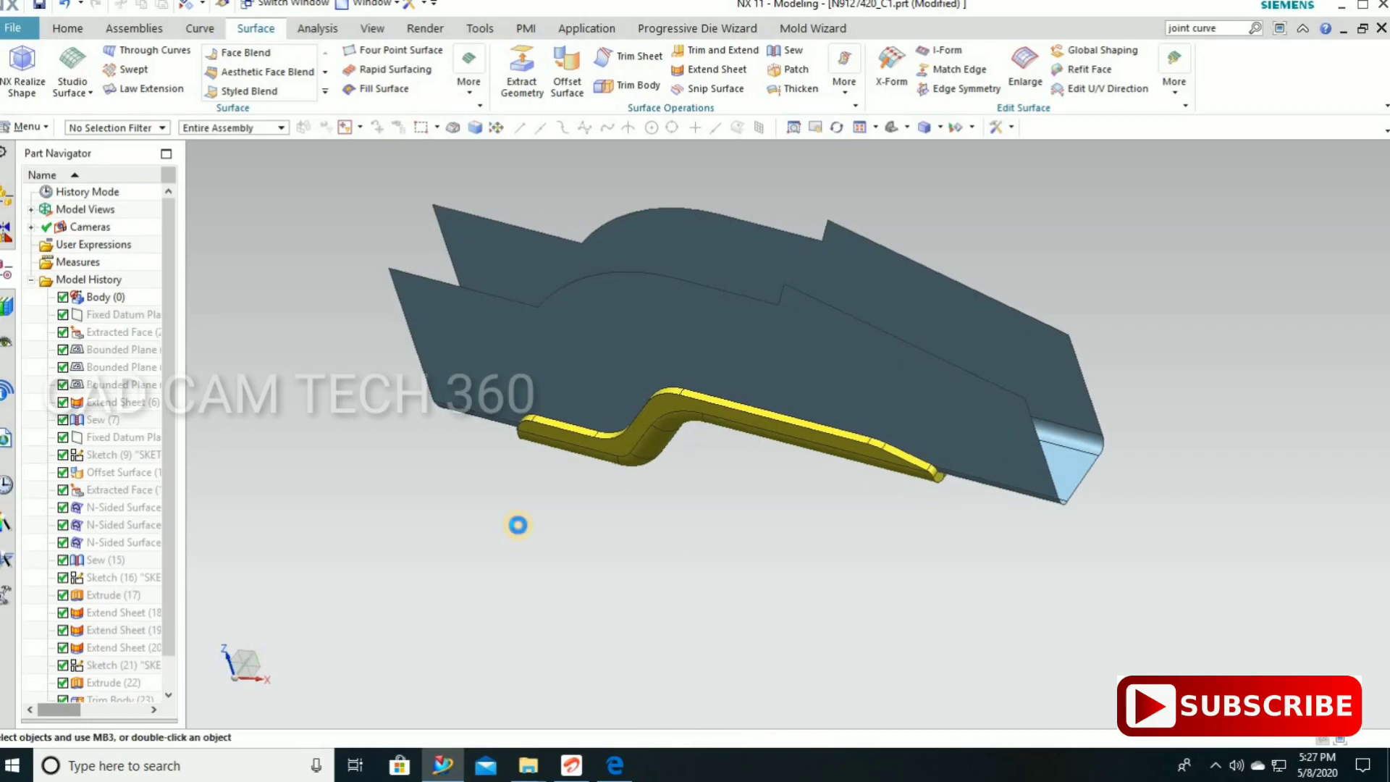
pyautogui.hotkey('ctrl', 'shift', 'k')
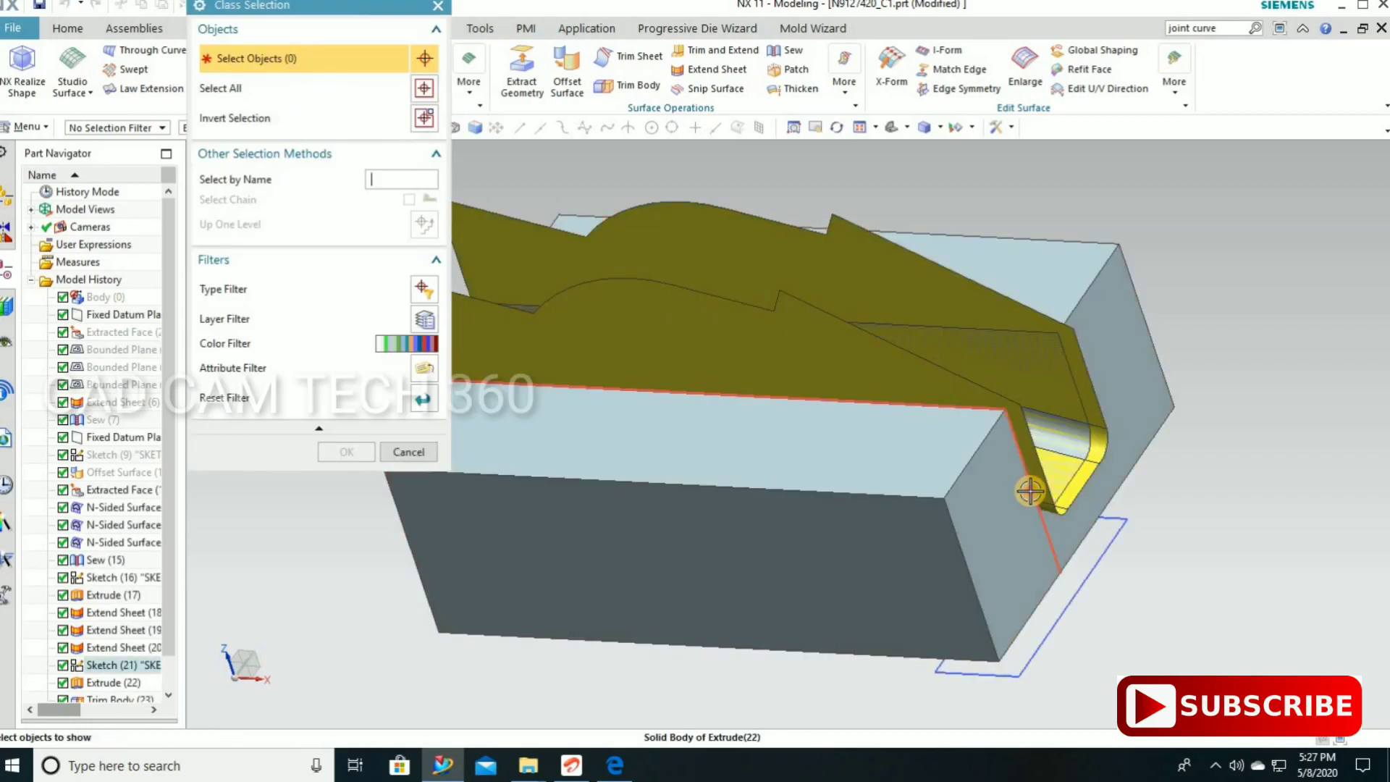
pyautogui.click(396, 474)
pyautogui.click(346, 452)
# Extrude a new block from the rectangle sketch.
pyautogui.moveTo(453, 451); pyautogui.dragTo(426, 438, button='middle')
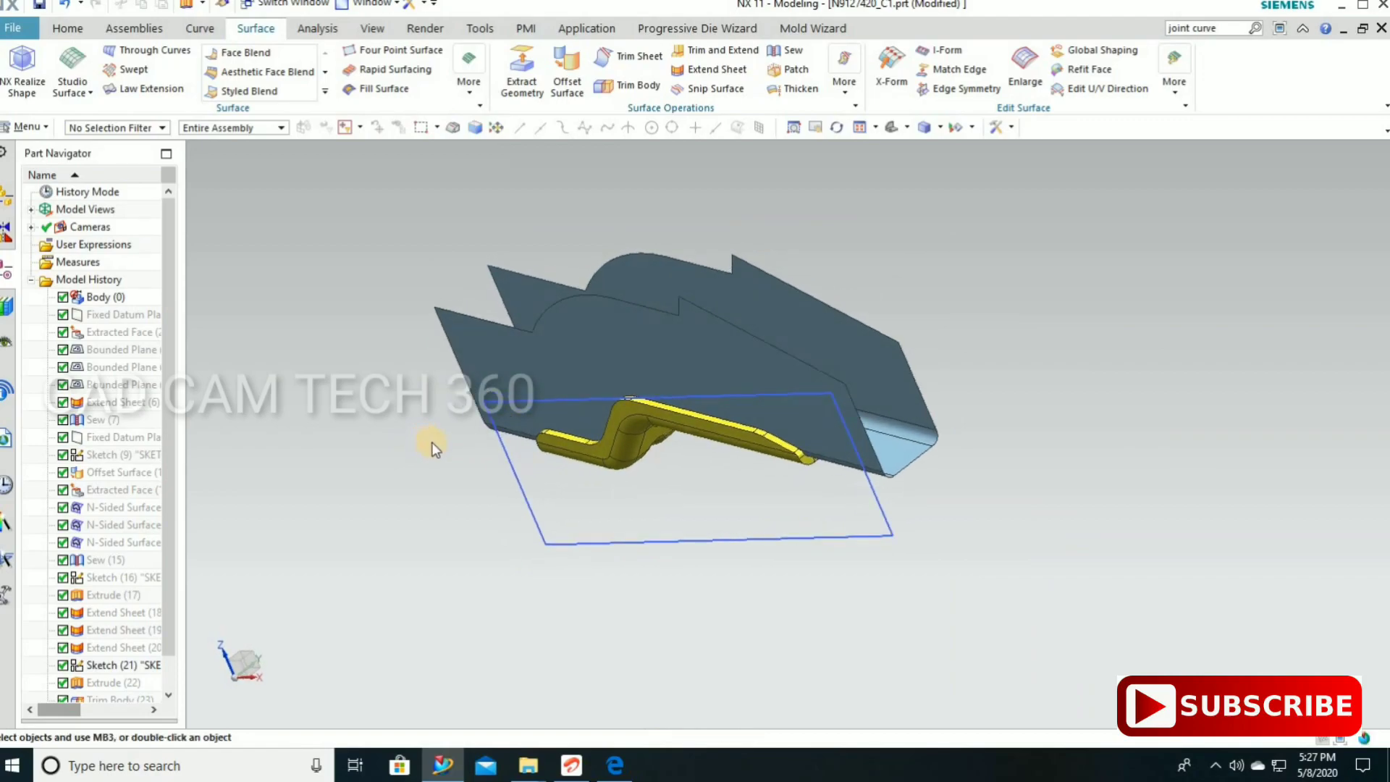
pyautogui.press('x')
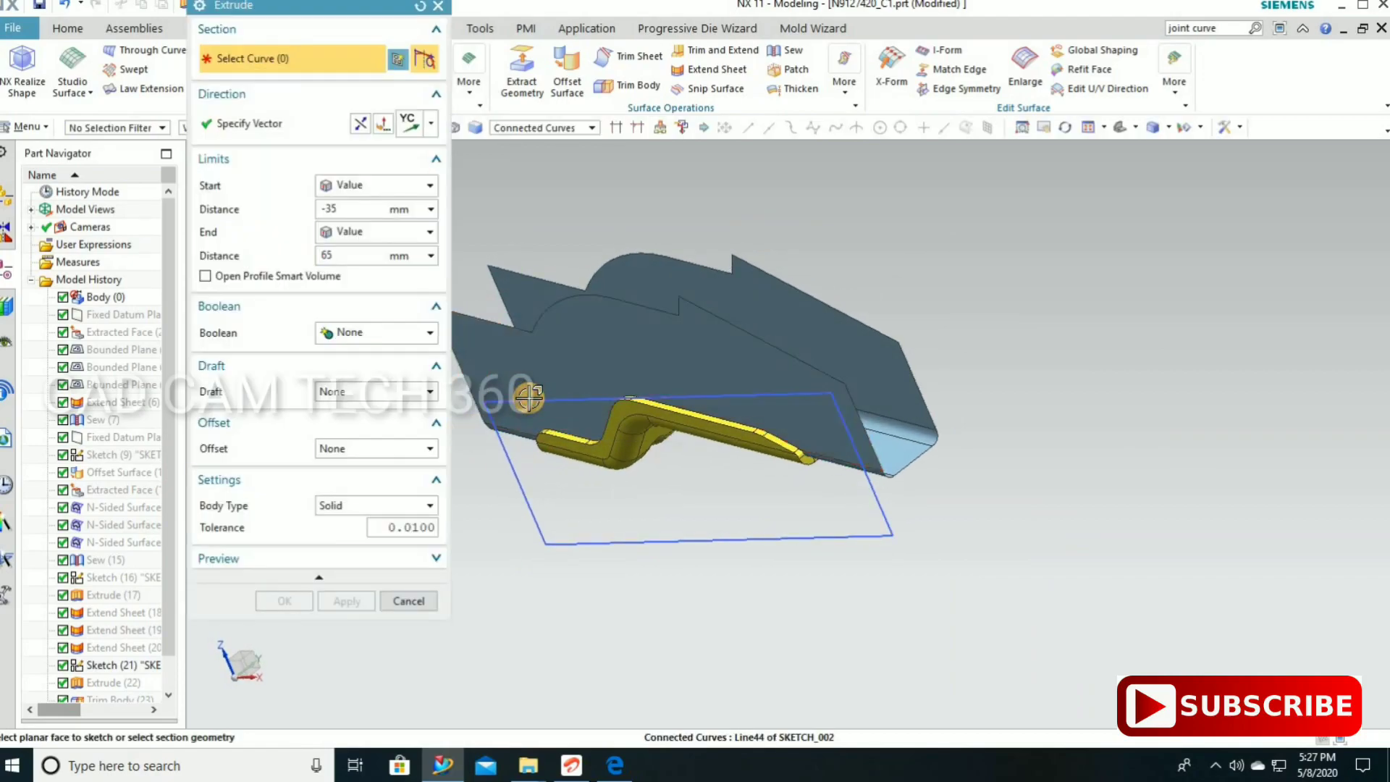
pyautogui.click(528, 396)
pyautogui.click(282, 601)
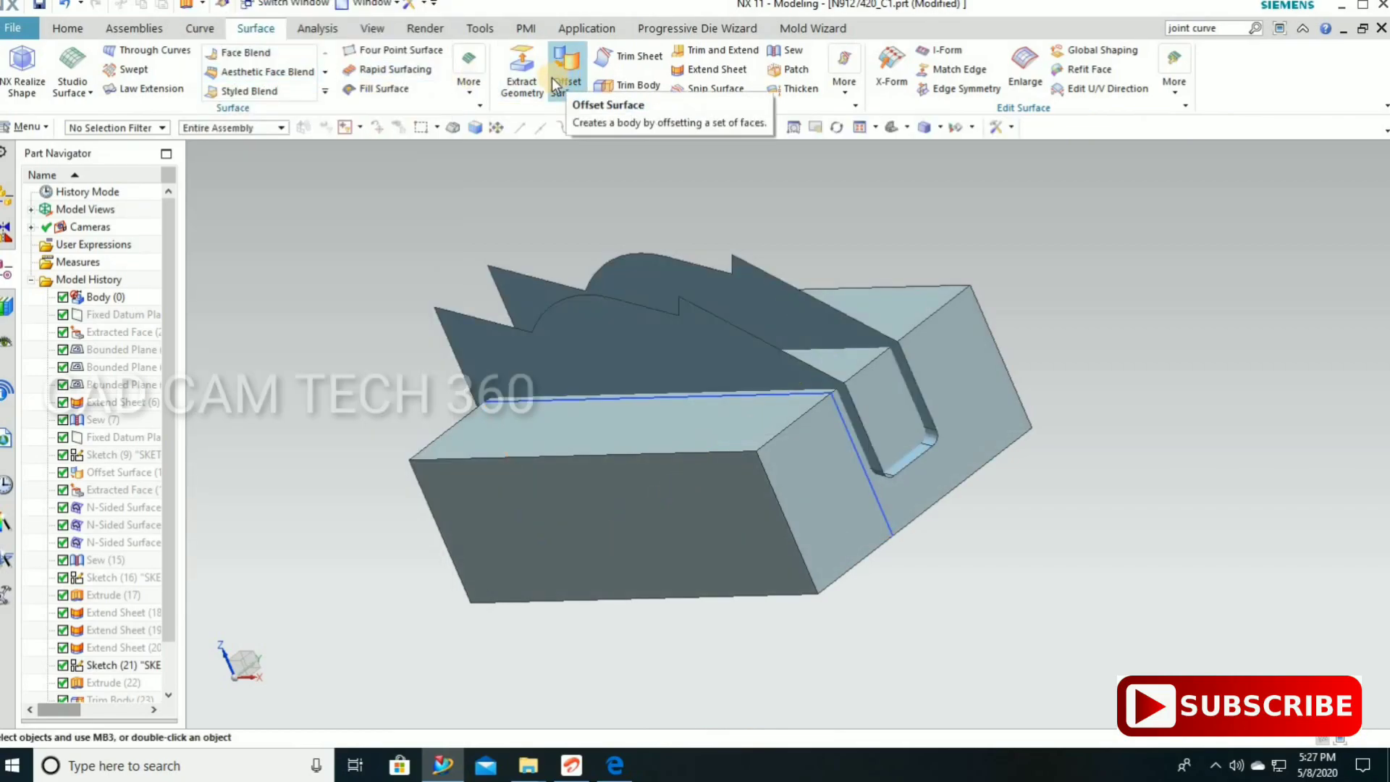
# Trim the new block with the offset surface sheet, then select the sheet and sketch.
pyautogui.click(598, 87)
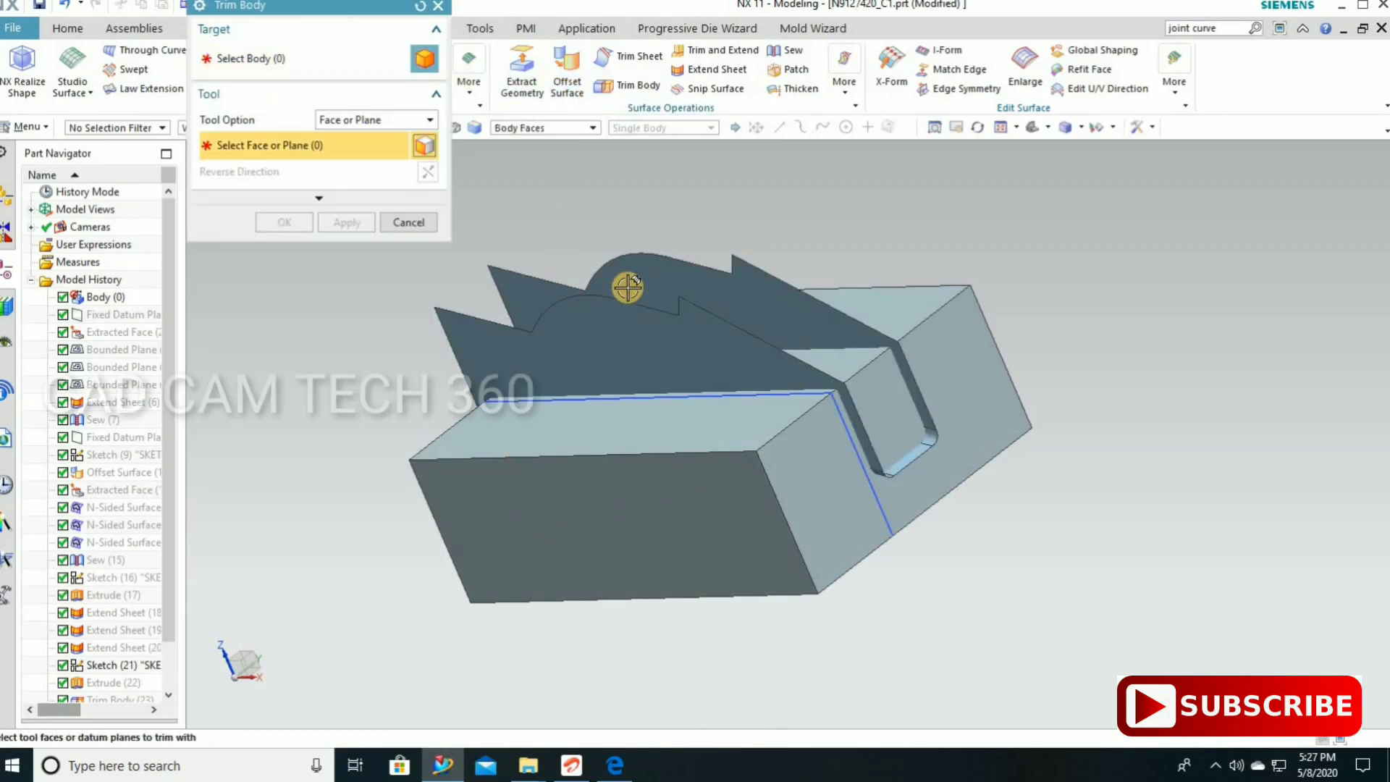
pyautogui.click(446, 300)
pyautogui.click(522, 434)
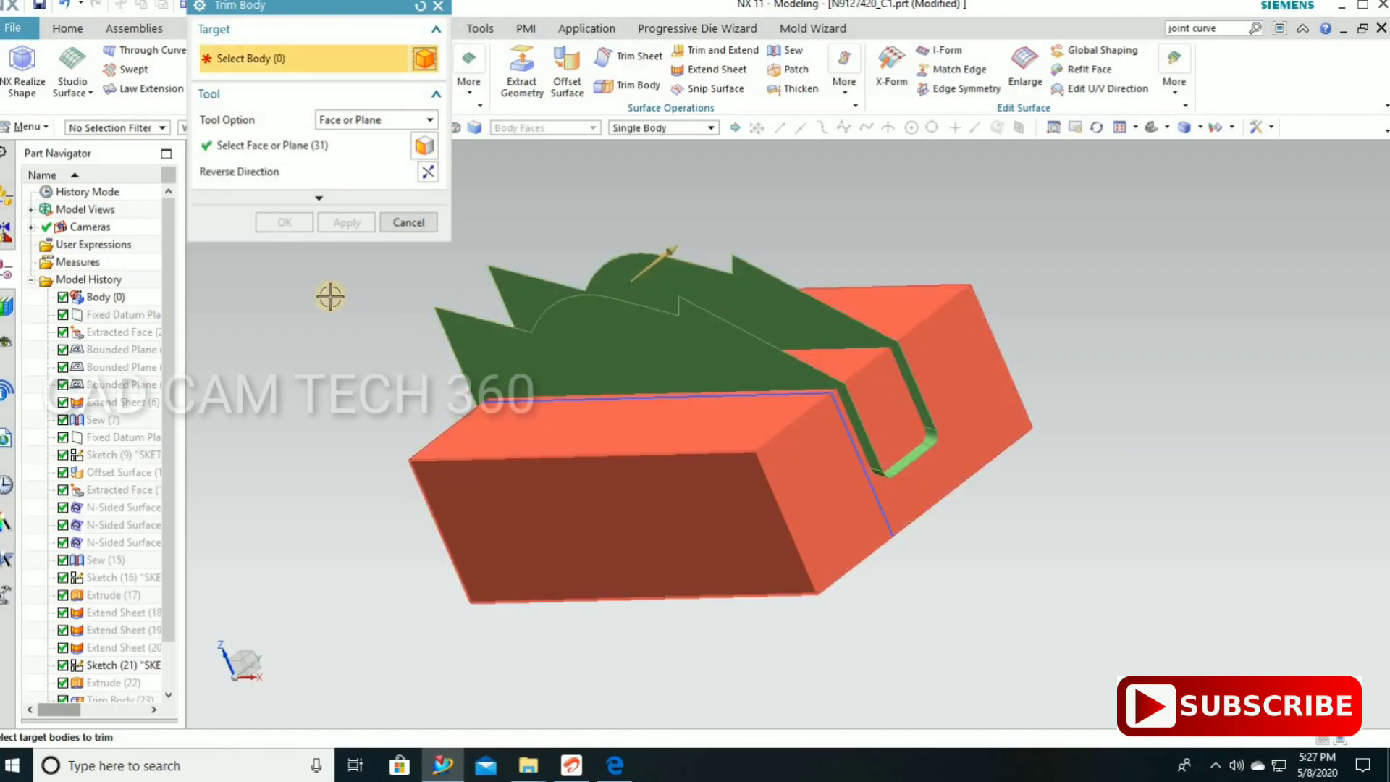
pyautogui.click(288, 224)
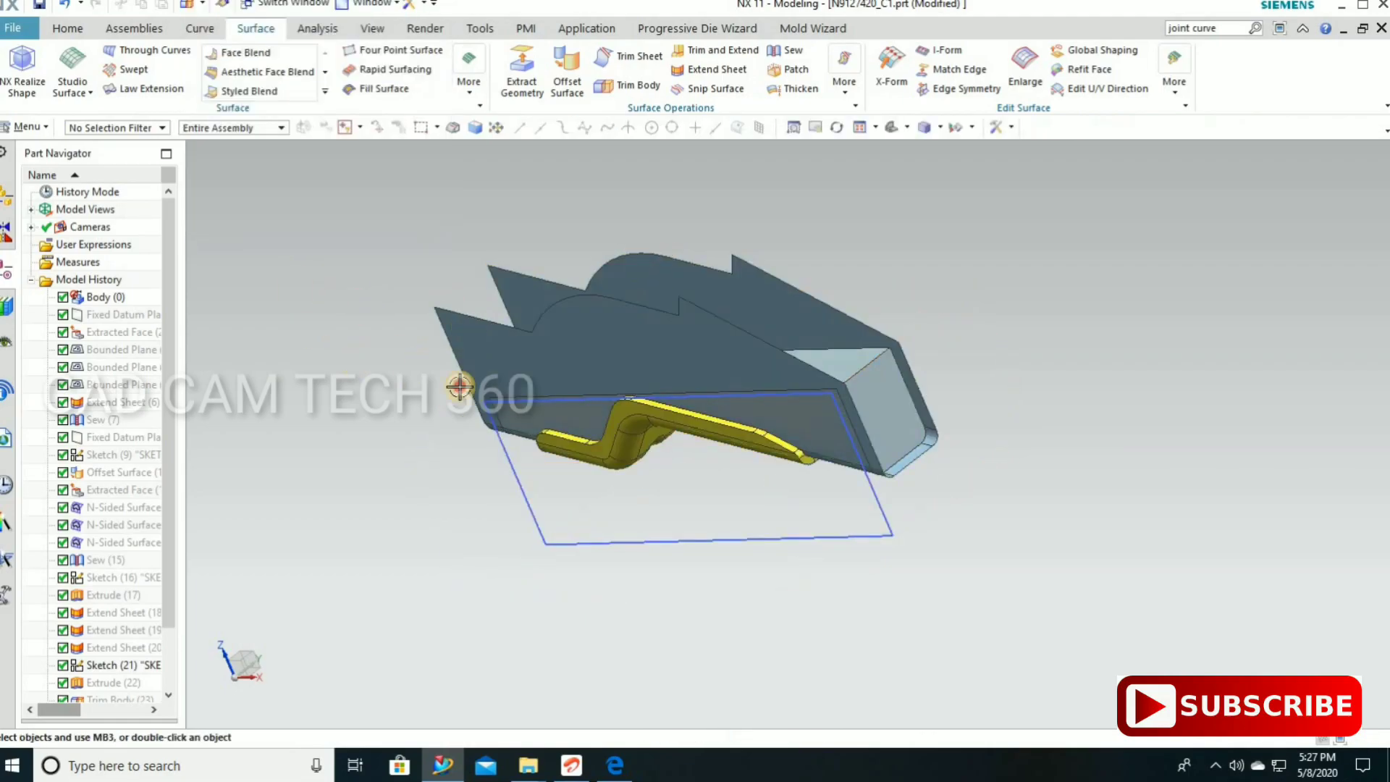
pyautogui.click(459, 381)
pyautogui.click(521, 476)
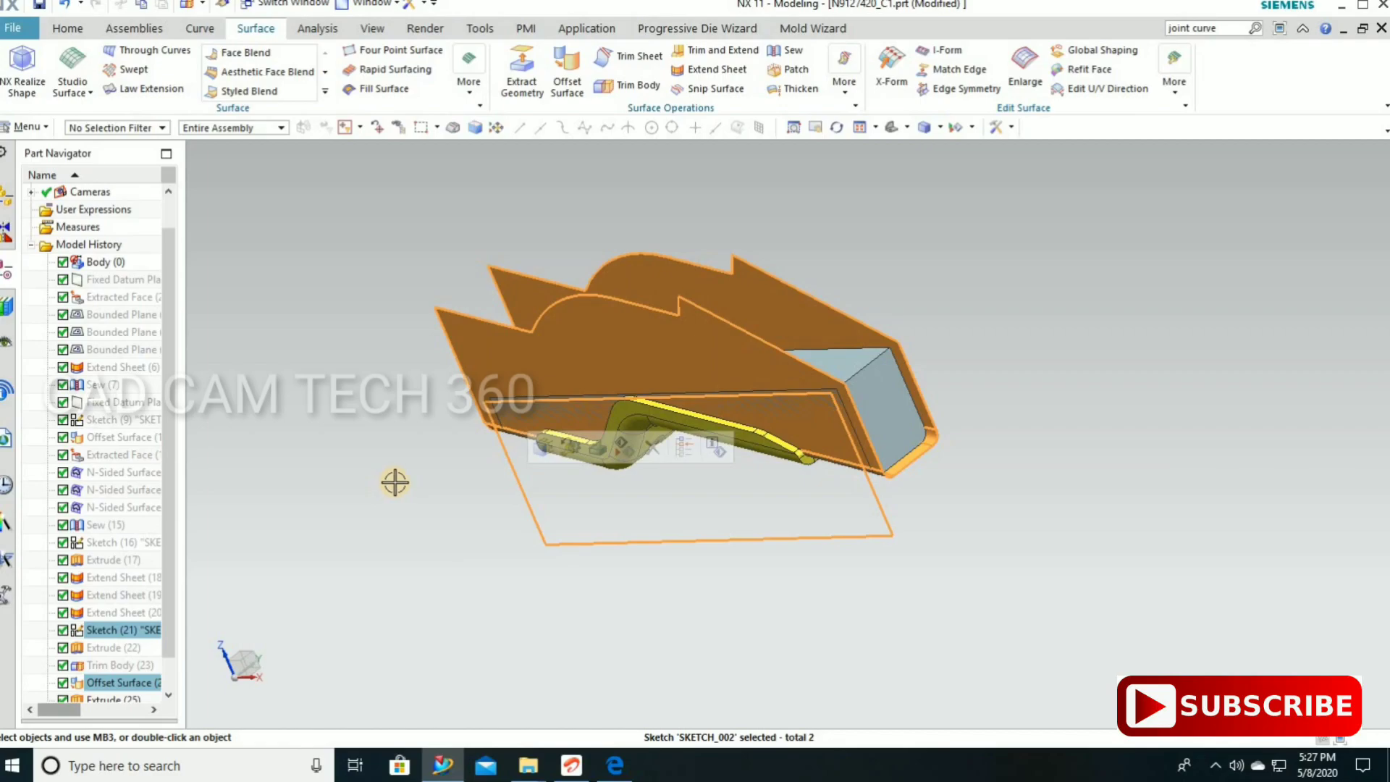
# Hide the offset sheet and sketch and show the die block again.
pyautogui.hotkey('ctrl', 'b')
pyautogui.moveTo(438, 484)
pyautogui.mouseDown(button='middle')
pyautogui.moveTo(461, 437)
pyautogui.moveTo(456, 453)
pyautogui.mouseUp(button='middle')
pyautogui.hotkey('ctrl', 'shift', 'k')
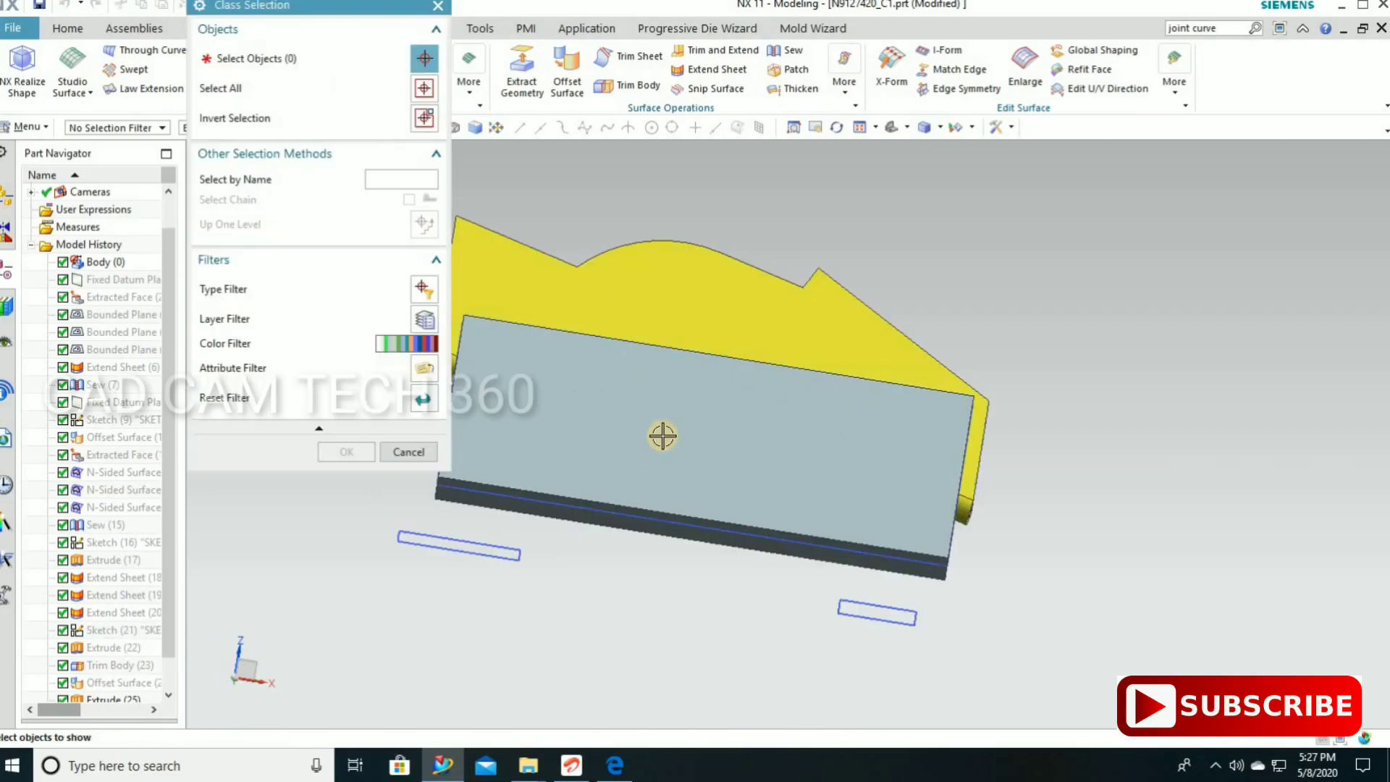
pyautogui.click(662, 435)
pyautogui.click(347, 450)
# Hide the upper trimmed block and orbit to view the bracket inside the die cavity.
pyautogui.moveTo(475, 589)
pyautogui.mouseDown(button='middle')
pyautogui.moveTo(438, 564)
pyautogui.moveTo(553, 314)
pyautogui.moveTo(608, 394)
pyautogui.moveTo(614, 366)
pyautogui.moveTo(750, 453)
pyautogui.mouseUp(button='middle')
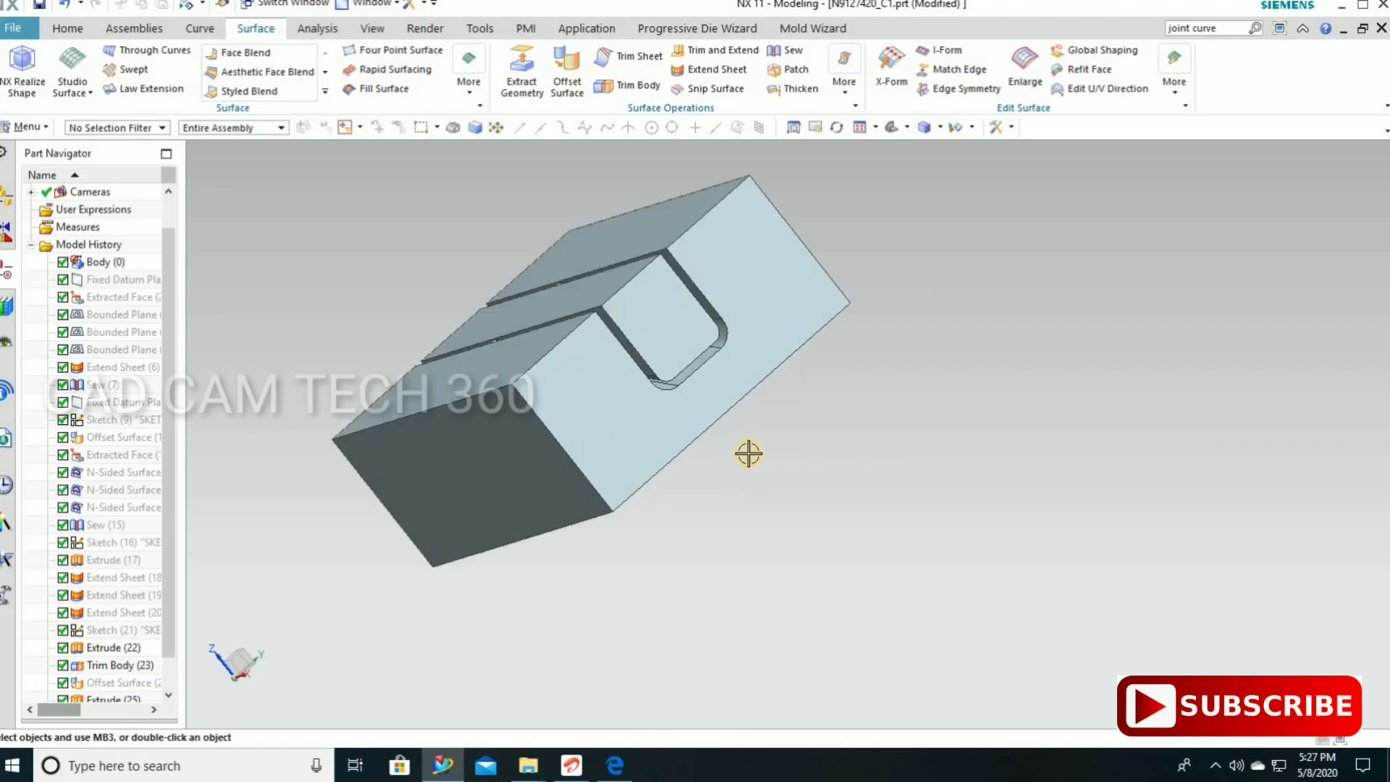
pyautogui.scroll(-3, 748, 453)
pyautogui.click(716, 391)
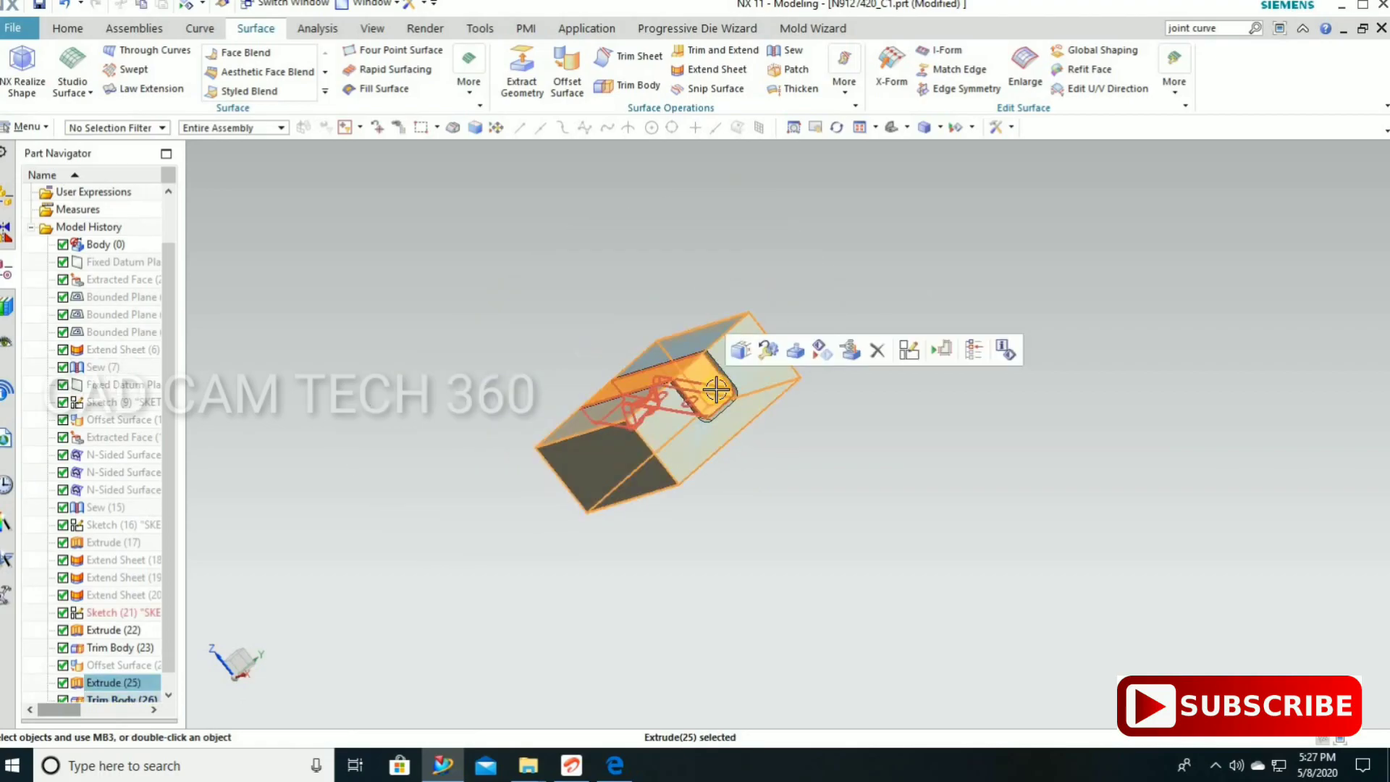
pyautogui.press('Escape')
pyautogui.hotkey('ctrl', 'b')
pyautogui.click(716, 378)
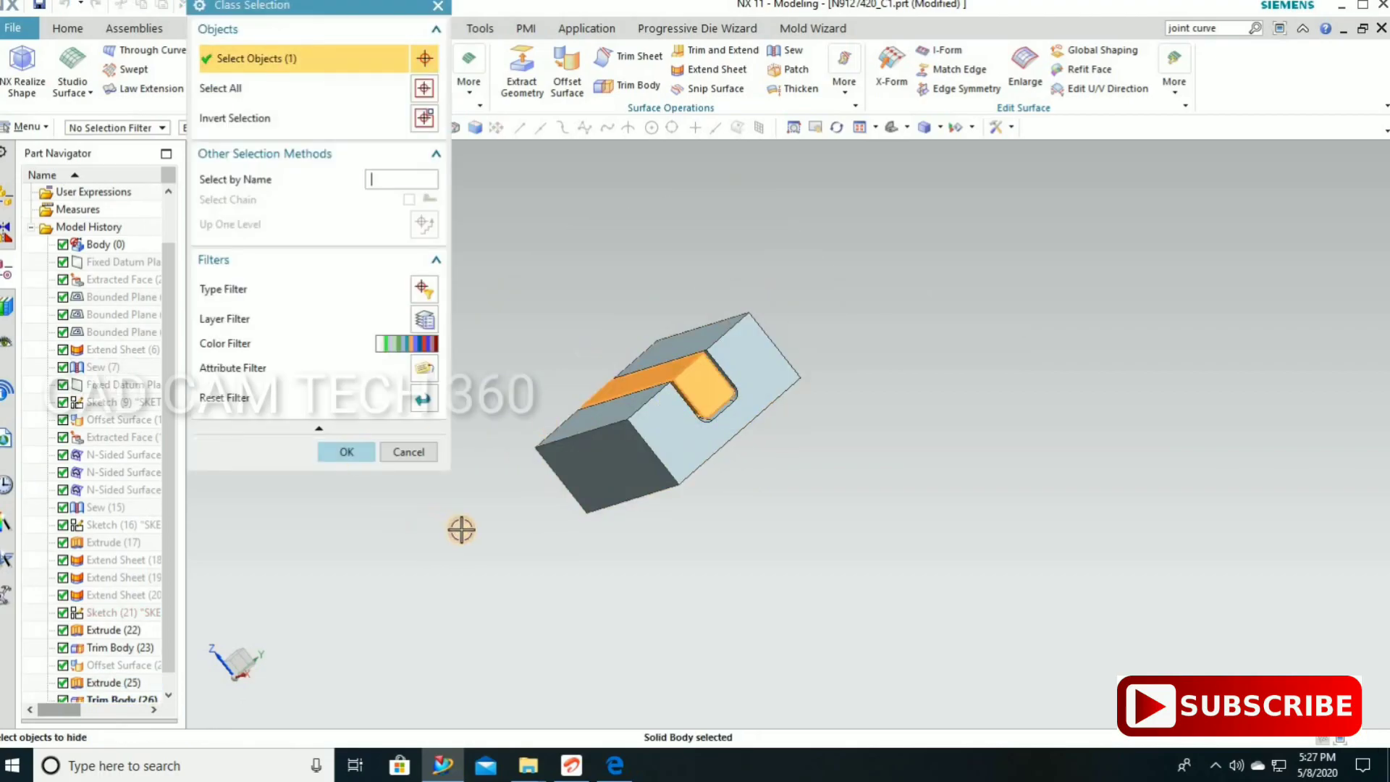
pyautogui.middleClick(459, 528)
pyautogui.moveTo(534, 567); pyautogui.dragTo(1025, 469, button='middle')
pyautogui.scroll(-2, 1024, 469)
pyautogui.moveTo(971, 531); pyautogui.dragTo(973, 518, button='middle')
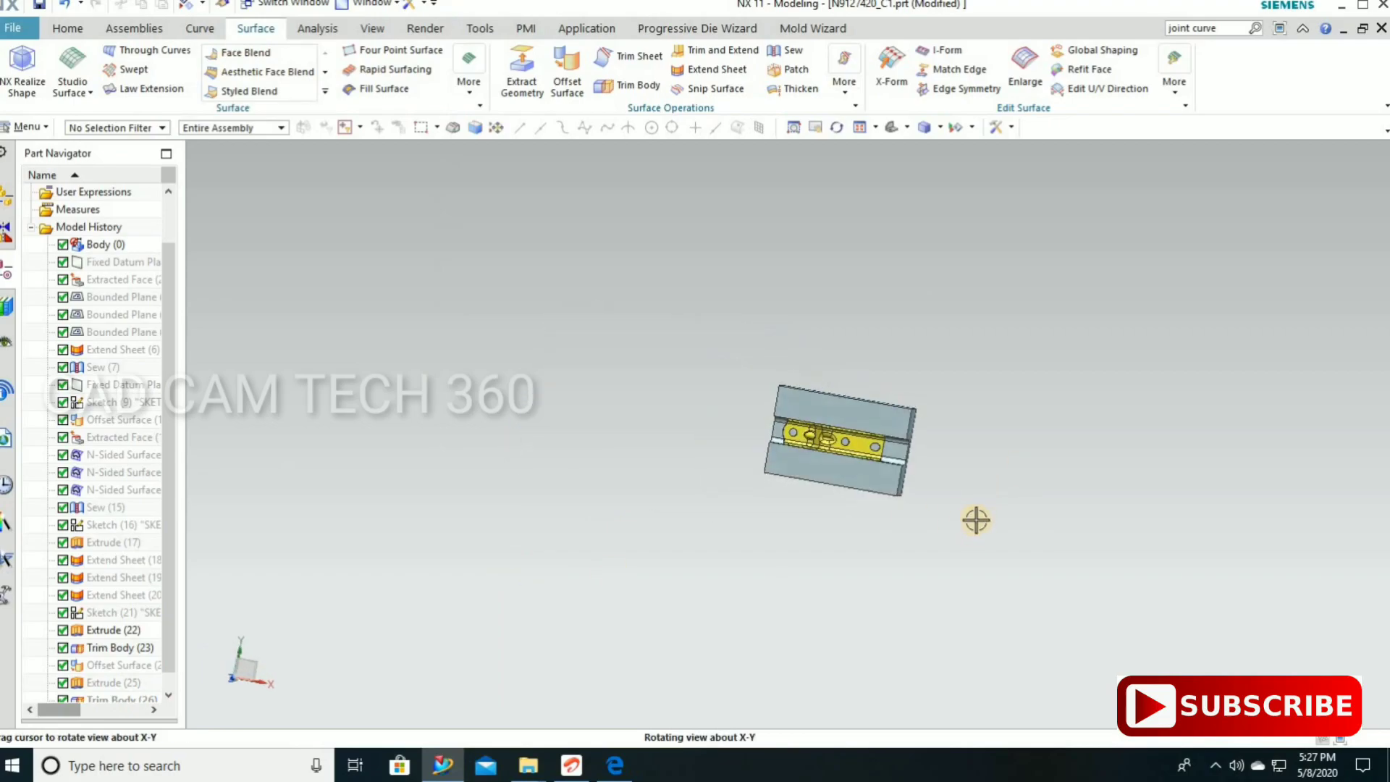
pyautogui.scroll(5, 579, 387)
pyautogui.moveTo(579, 386)
pyautogui.mouseDown(button='middle')
pyautogui.moveTo(614, 412)
pyautogui.moveTo(719, 394)
pyautogui.mouseUp(button='middle')
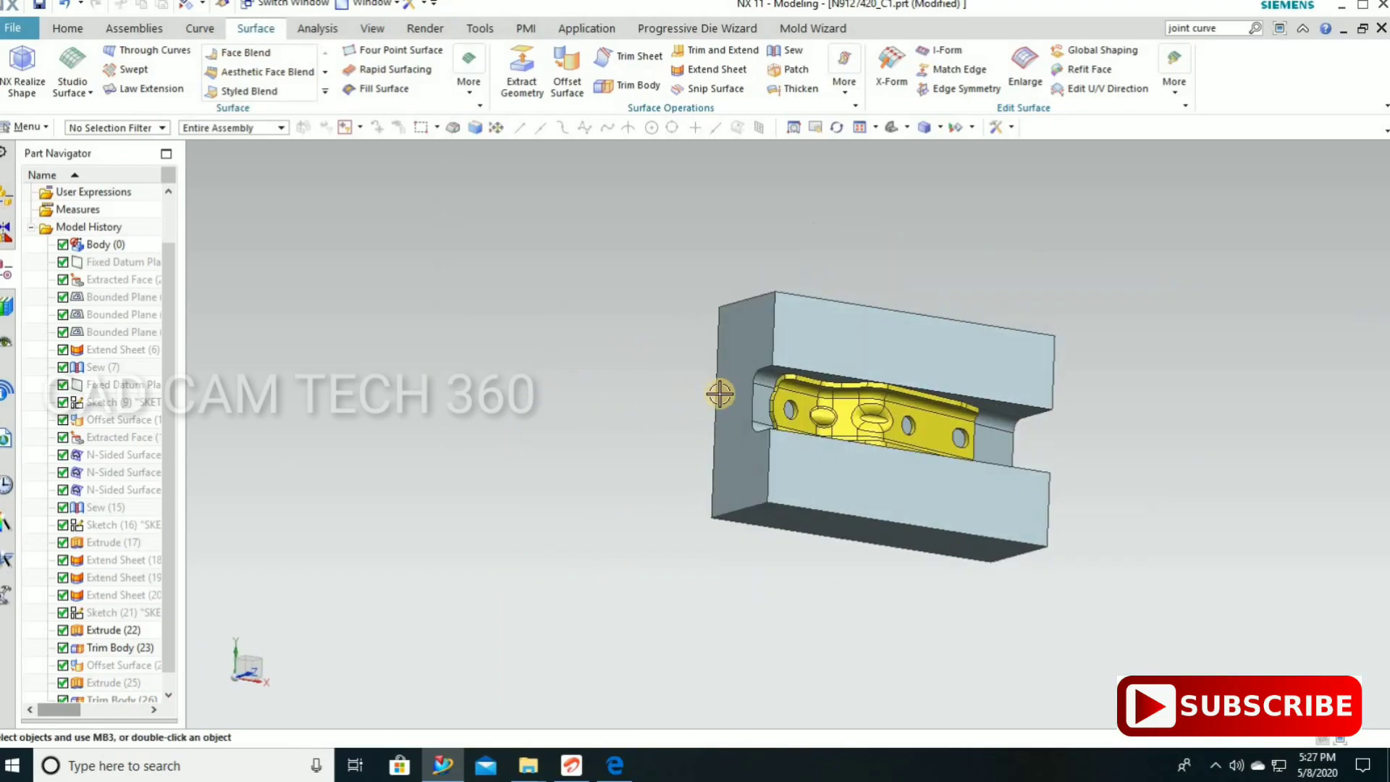
pyautogui.scroll(2, 719, 394)
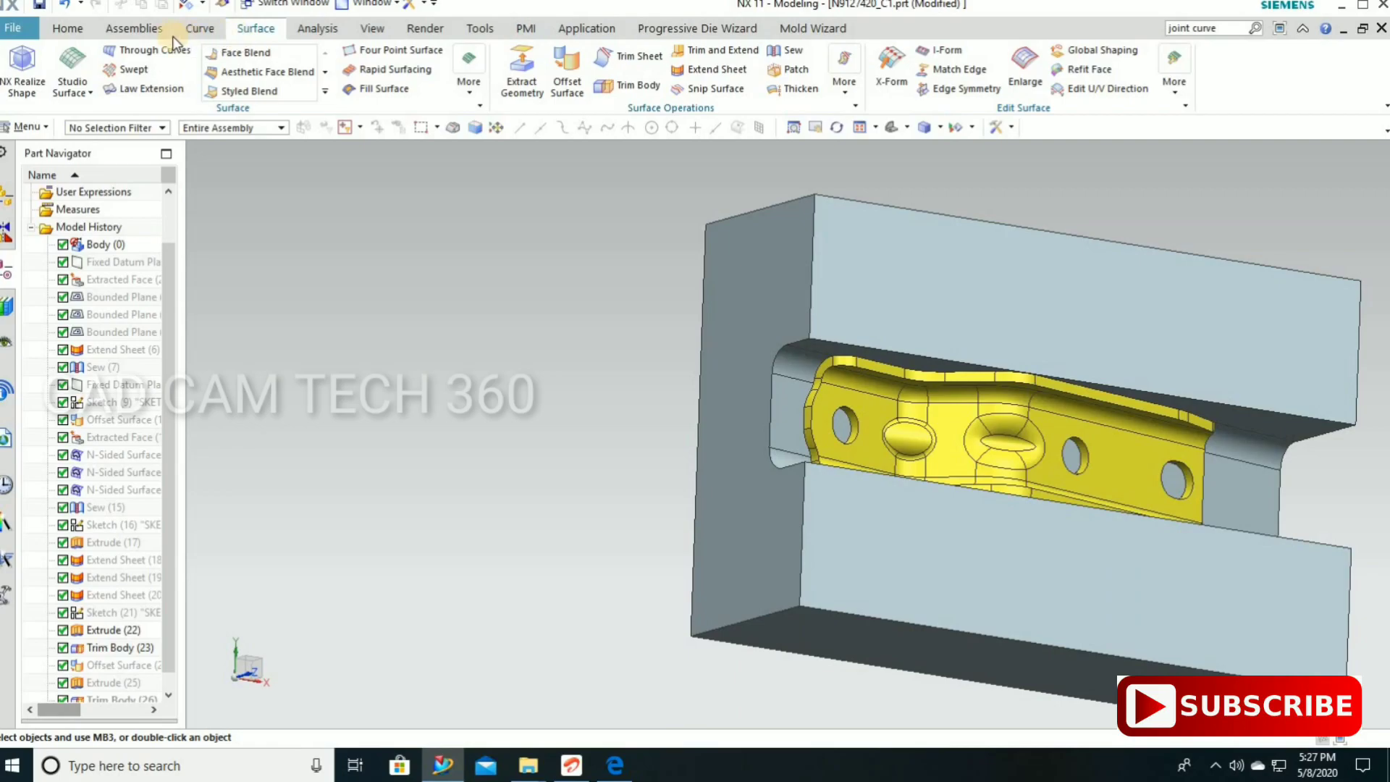
# Offset the die block's left end face outward with Offset Region.
pyautogui.click(77, 29)
pyautogui.click(606, 50)
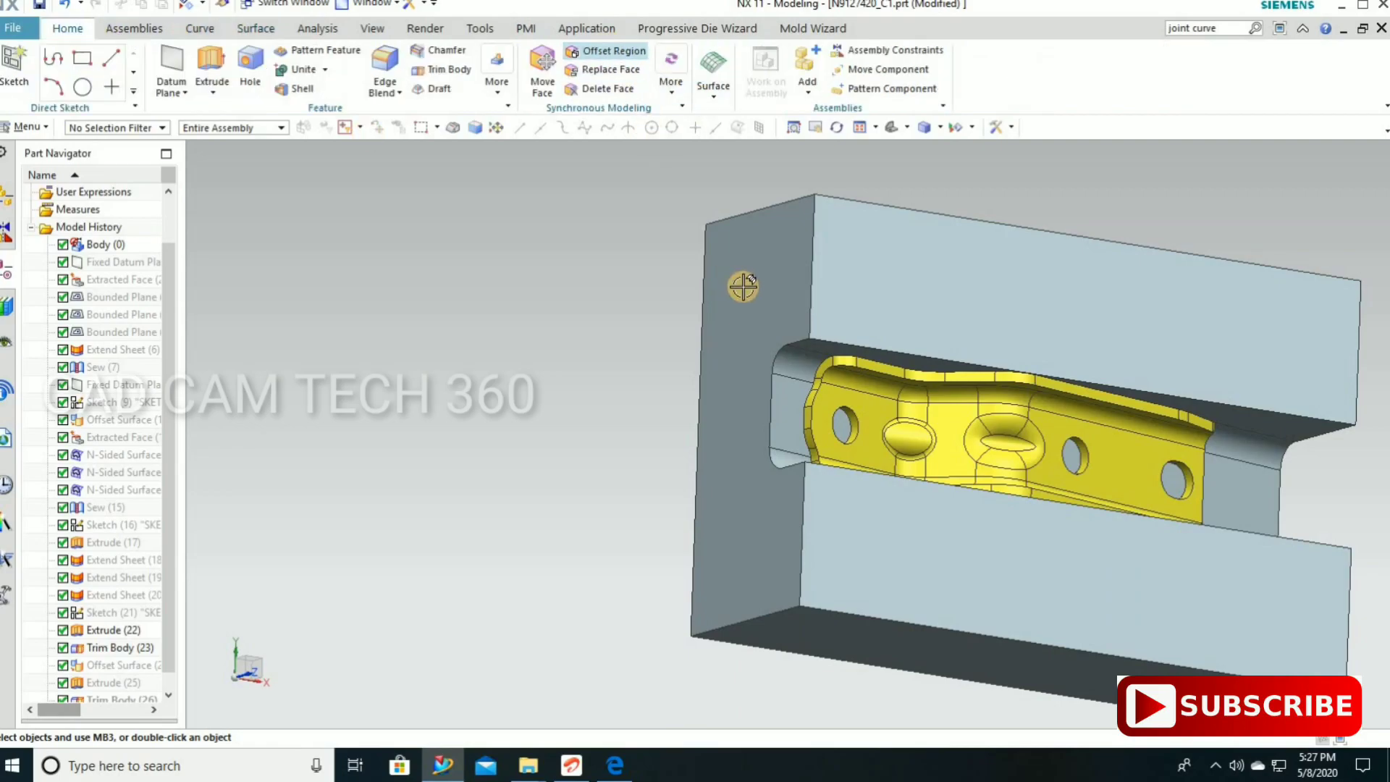
pyautogui.click(755, 284)
pyautogui.moveTo(759, 287); pyautogui.dragTo(765, 289)
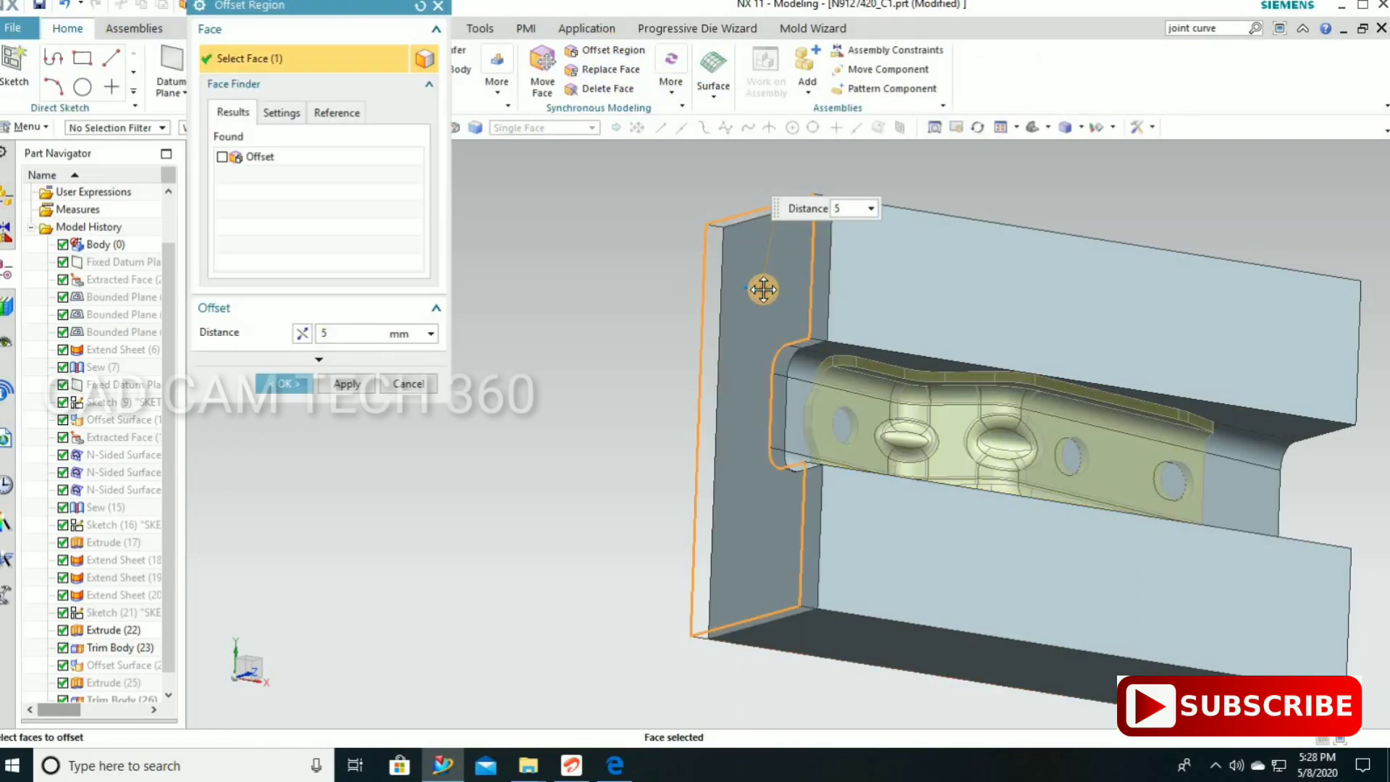
pyautogui.middleClick(518, 388)
pyautogui.hotkey('ctrl', 'f')
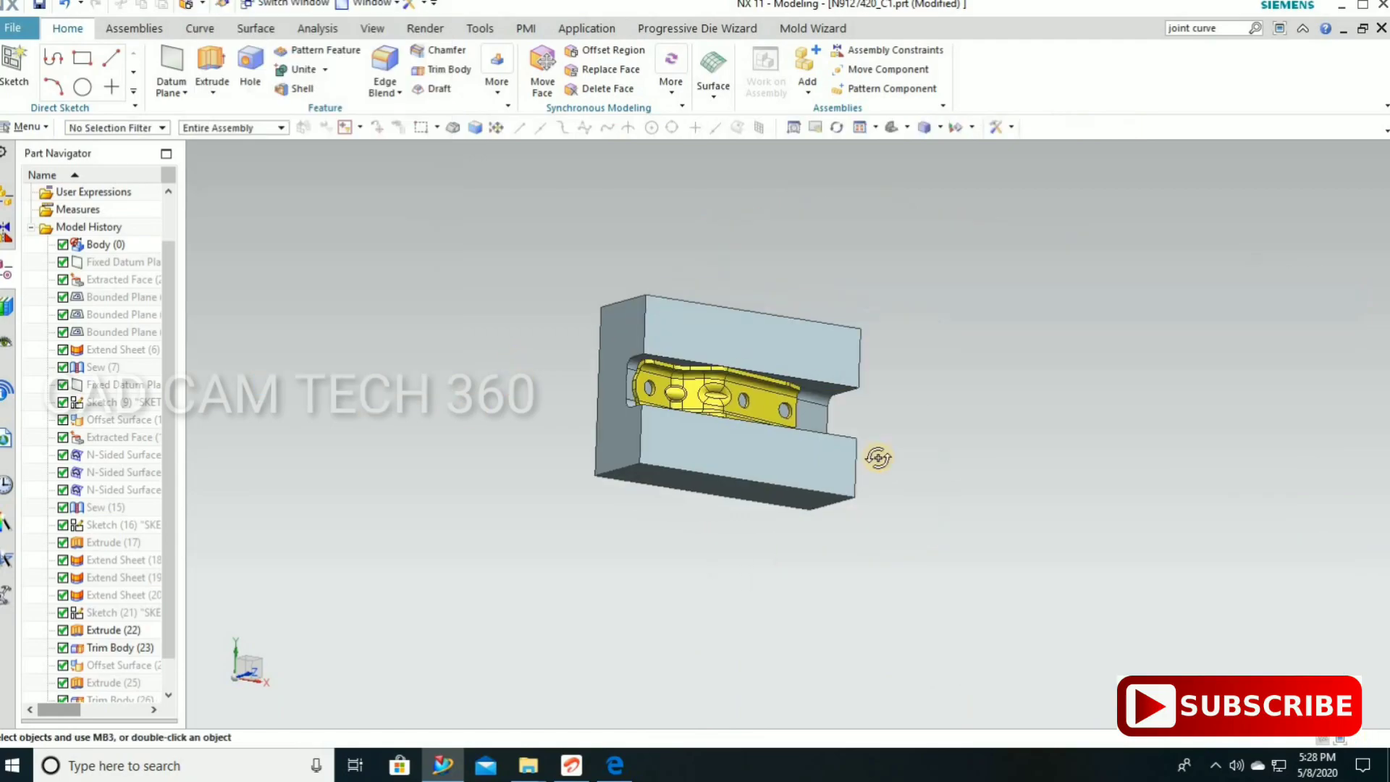
pyautogui.moveTo(878, 458); pyautogui.dragTo(878, 403, button='middle')
pyautogui.scroll(2, 878, 403)
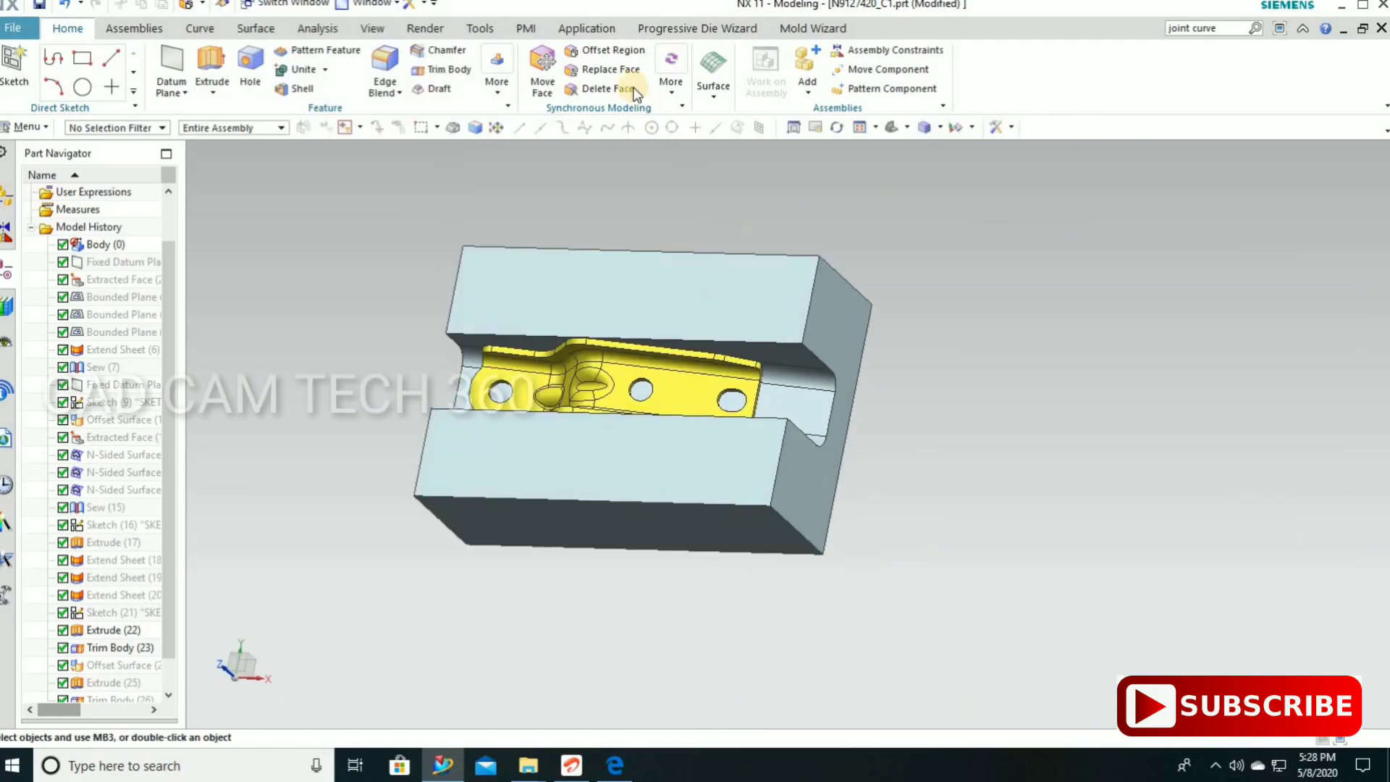
# Try offsetting the right end face by 11, cancelling after it fails.
pyautogui.press('F4')
pyautogui.click(840, 338)
pyautogui.moveTo(802, 339); pyautogui.dragTo(826, 341)
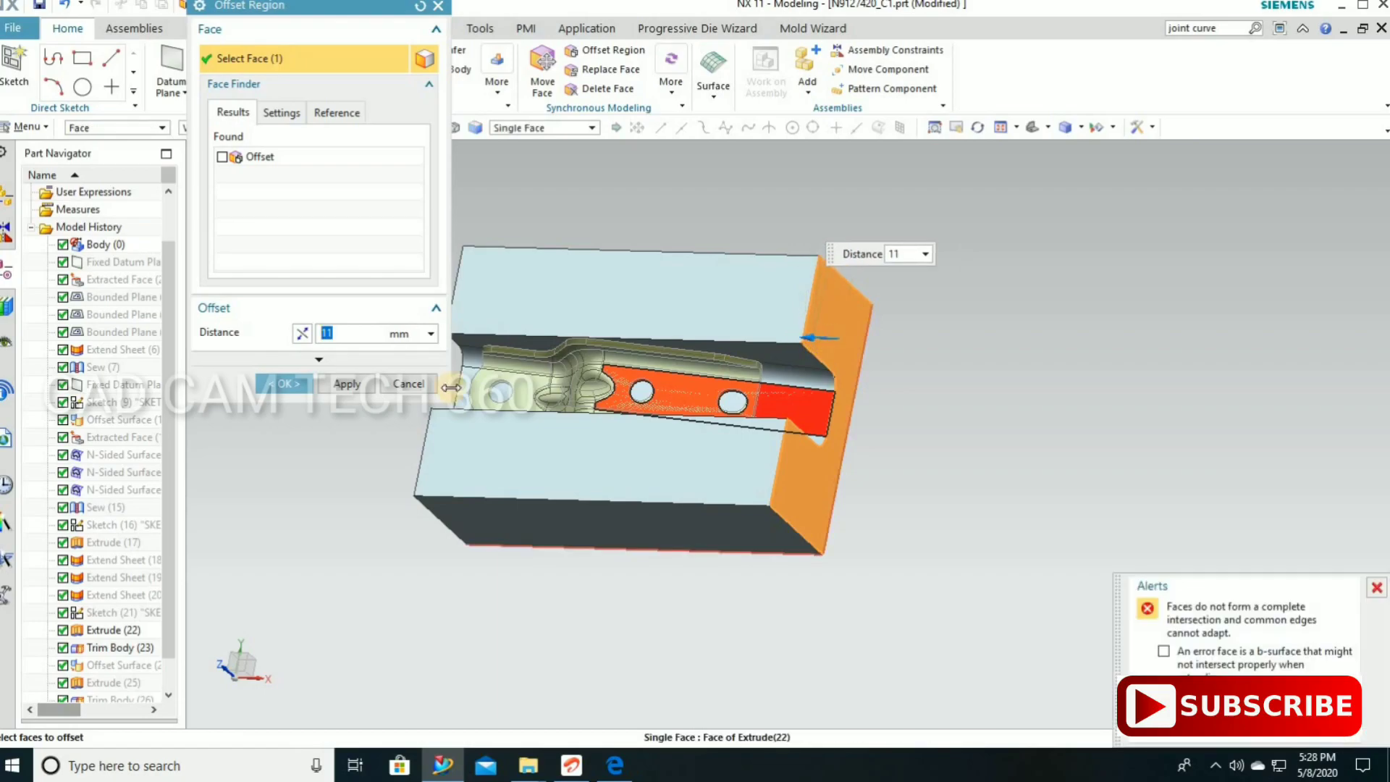
pyautogui.scroll(2, 827, 342)
pyautogui.click(424, 385)
pyautogui.scroll(-3, 854, 429)
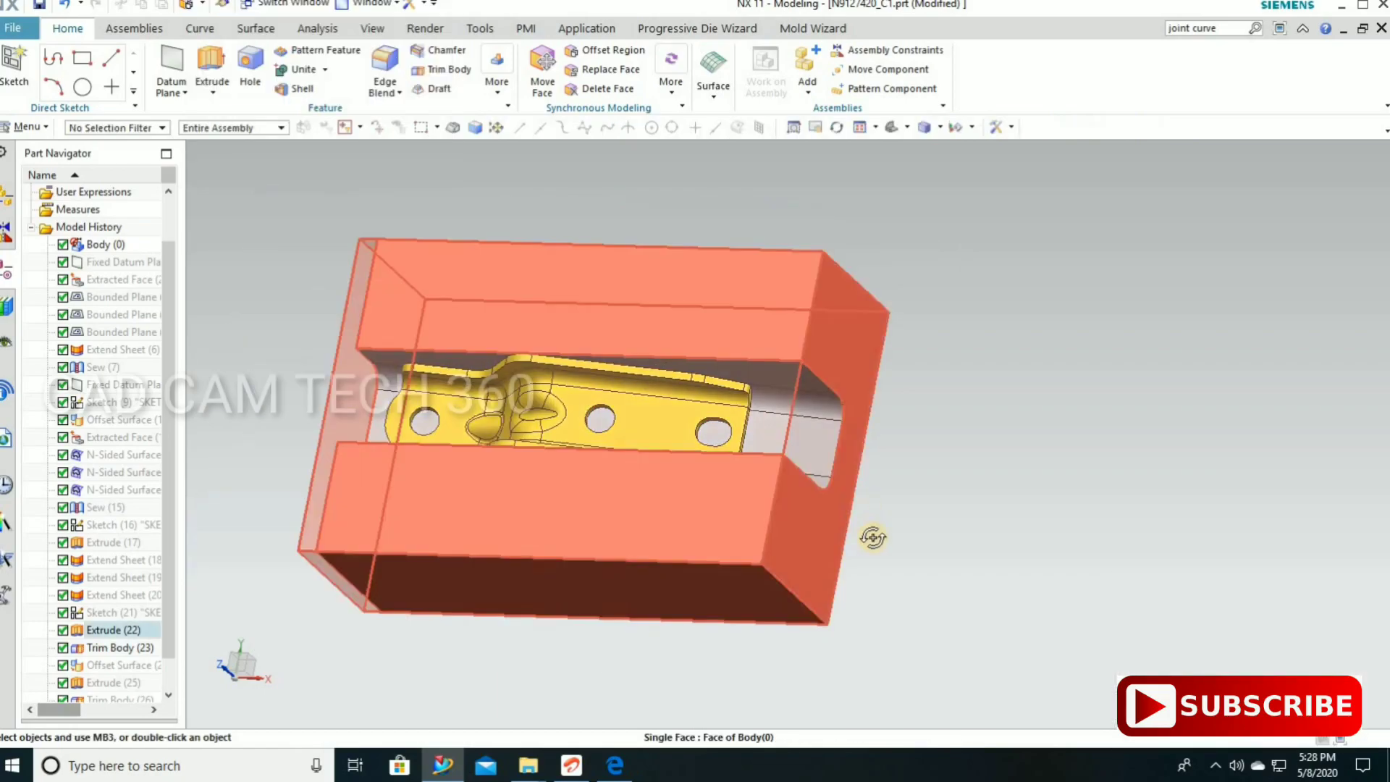
pyautogui.moveTo(874, 535); pyautogui.dragTo(614, 101, button='middle')
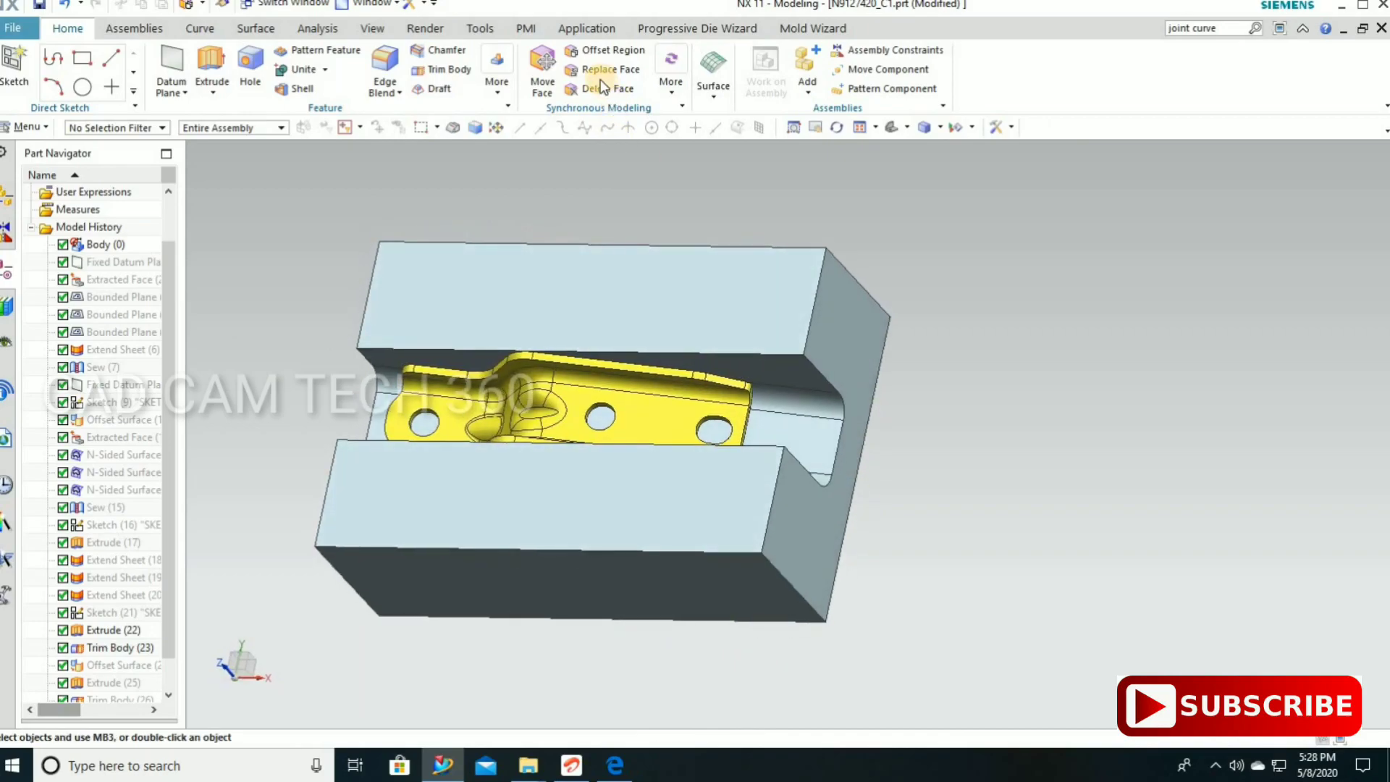
# Retry offsetting the right end face with a value of 1 mm.
pyautogui.click(614, 54)
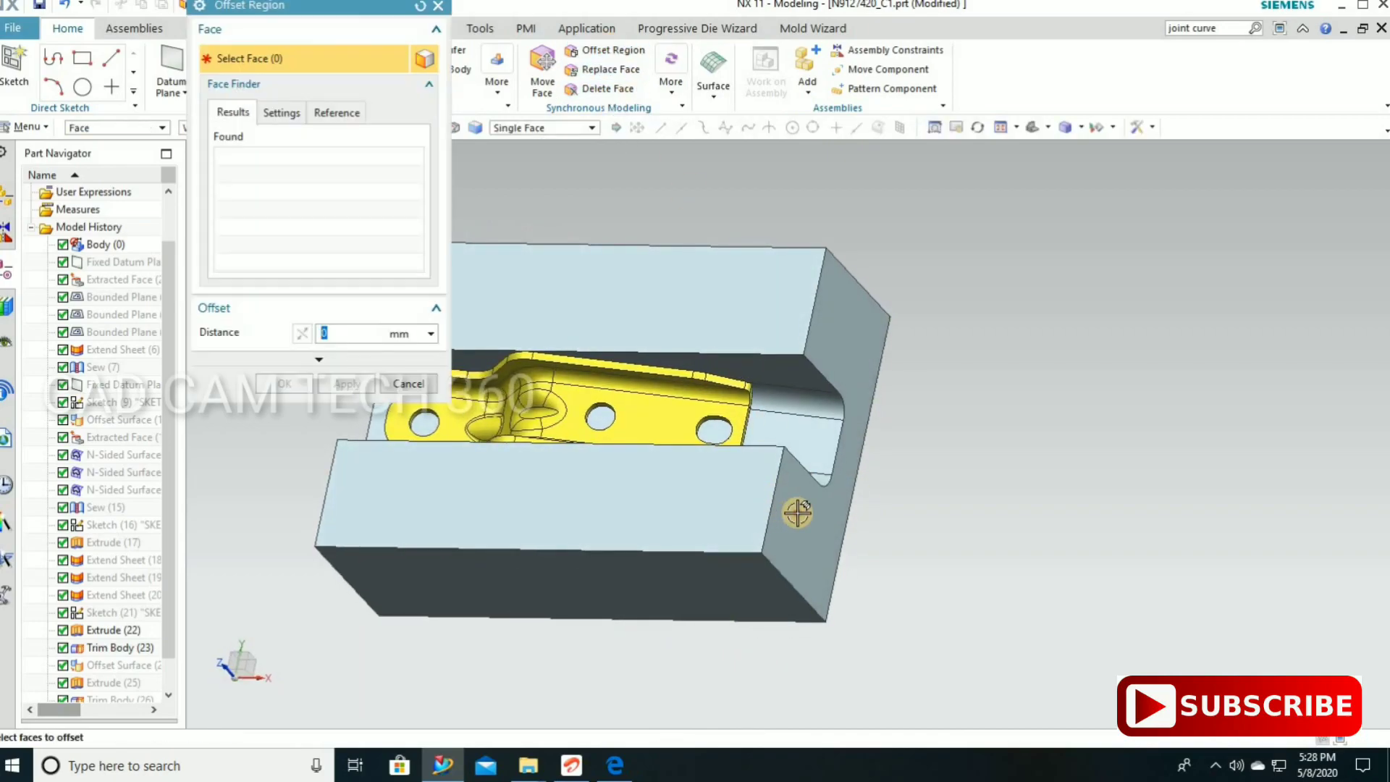
pyautogui.click(804, 516)
pyautogui.write('1')
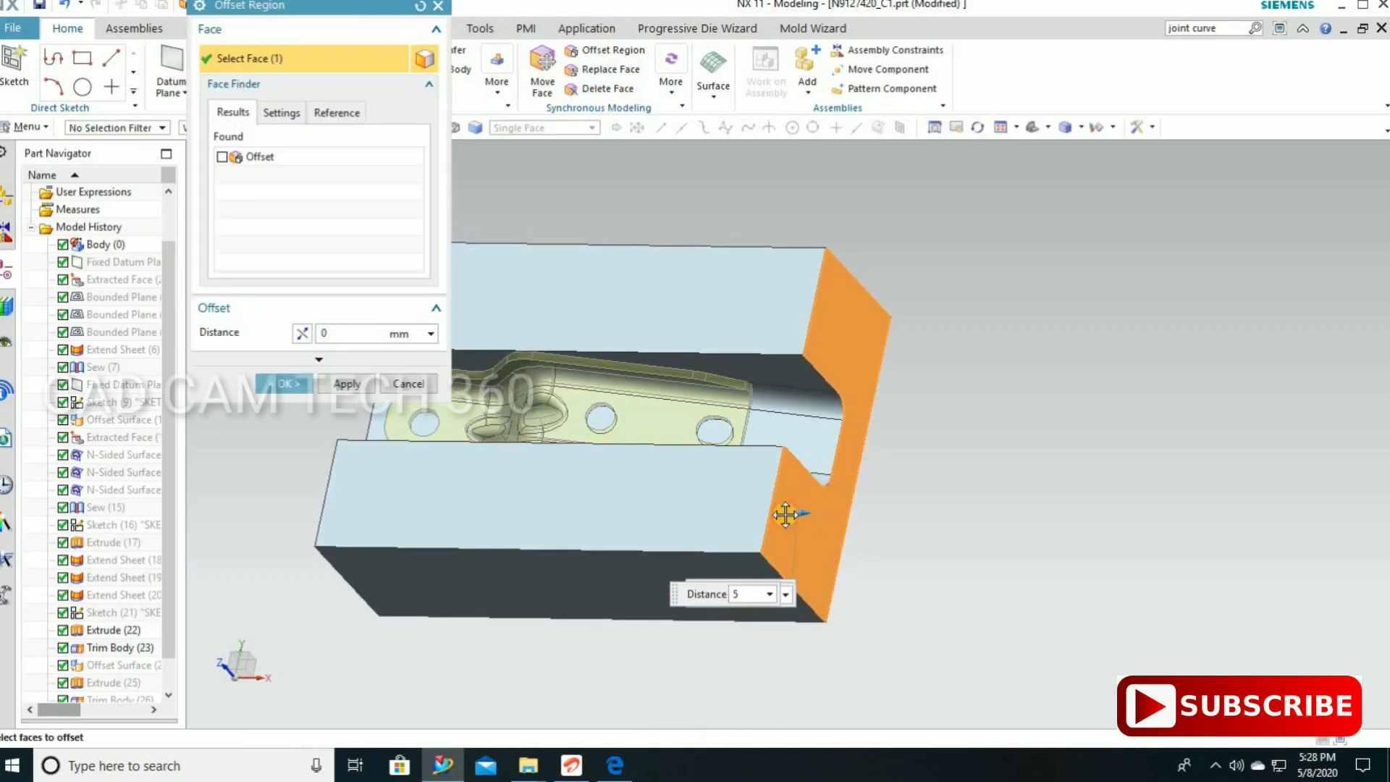
pyautogui.press('Escape')
pyautogui.scroll(-3, 723, 320)
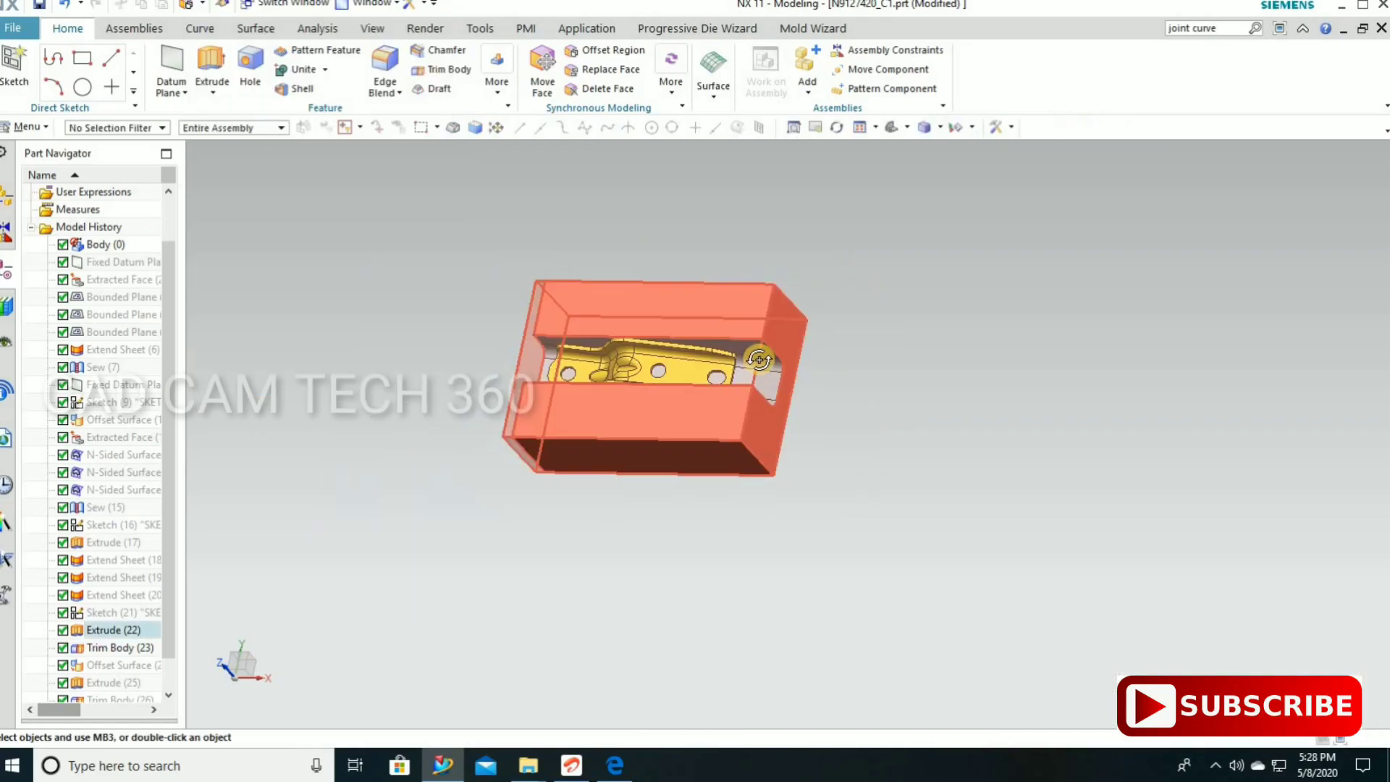
pyautogui.moveTo(722, 321)
pyautogui.mouseDown(button='middle')
pyautogui.moveTo(770, 331)
pyautogui.moveTo(760, 323)
pyautogui.mouseUp(button='middle')
# Make the die block translucent through Edit Object Display.
pyautogui.press('F8')
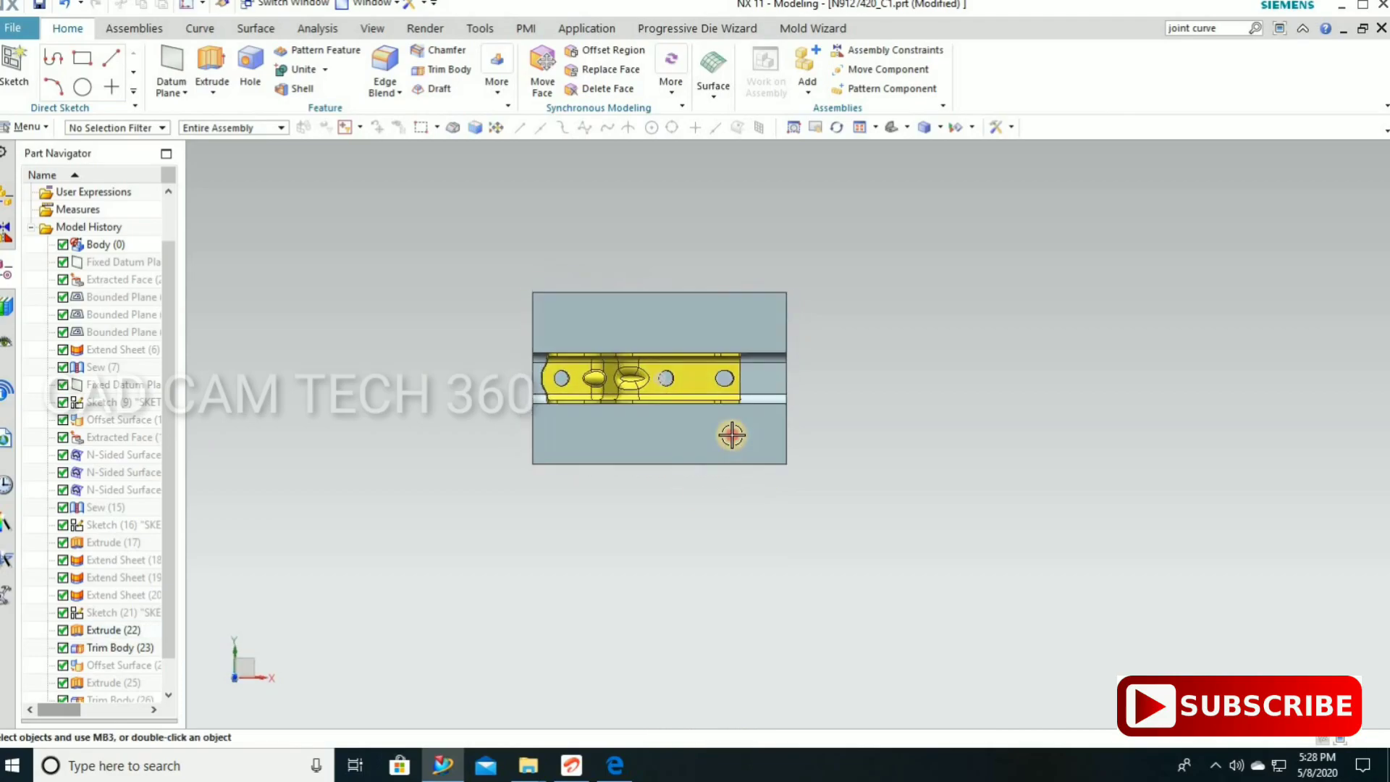
pyautogui.click(729, 434)
pyautogui.hotkey('ctrl', 'j')
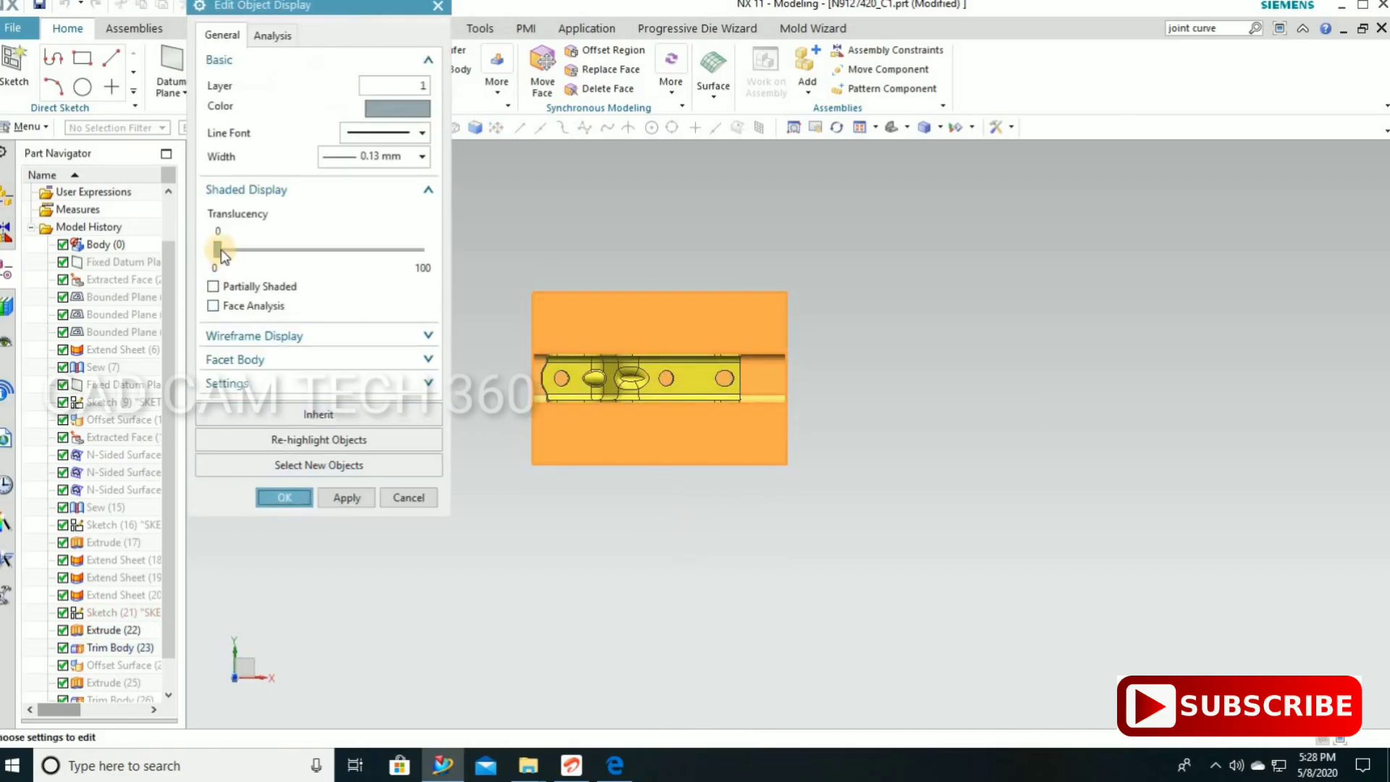
pyautogui.moveTo(277, 254); pyautogui.dragTo(287, 262)
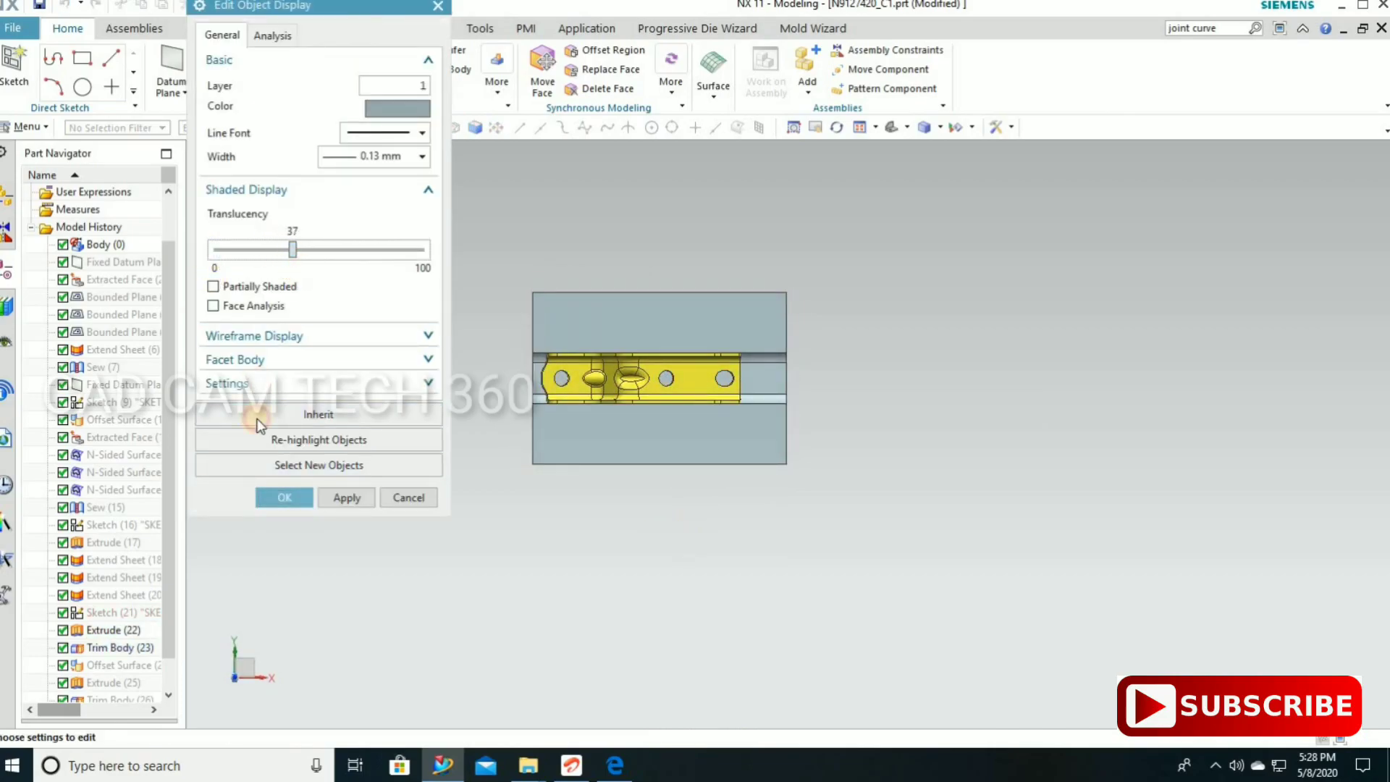
pyautogui.middleClick(435, 459)
pyautogui.moveTo(434, 459); pyautogui.dragTo(442, 453, button='middle')
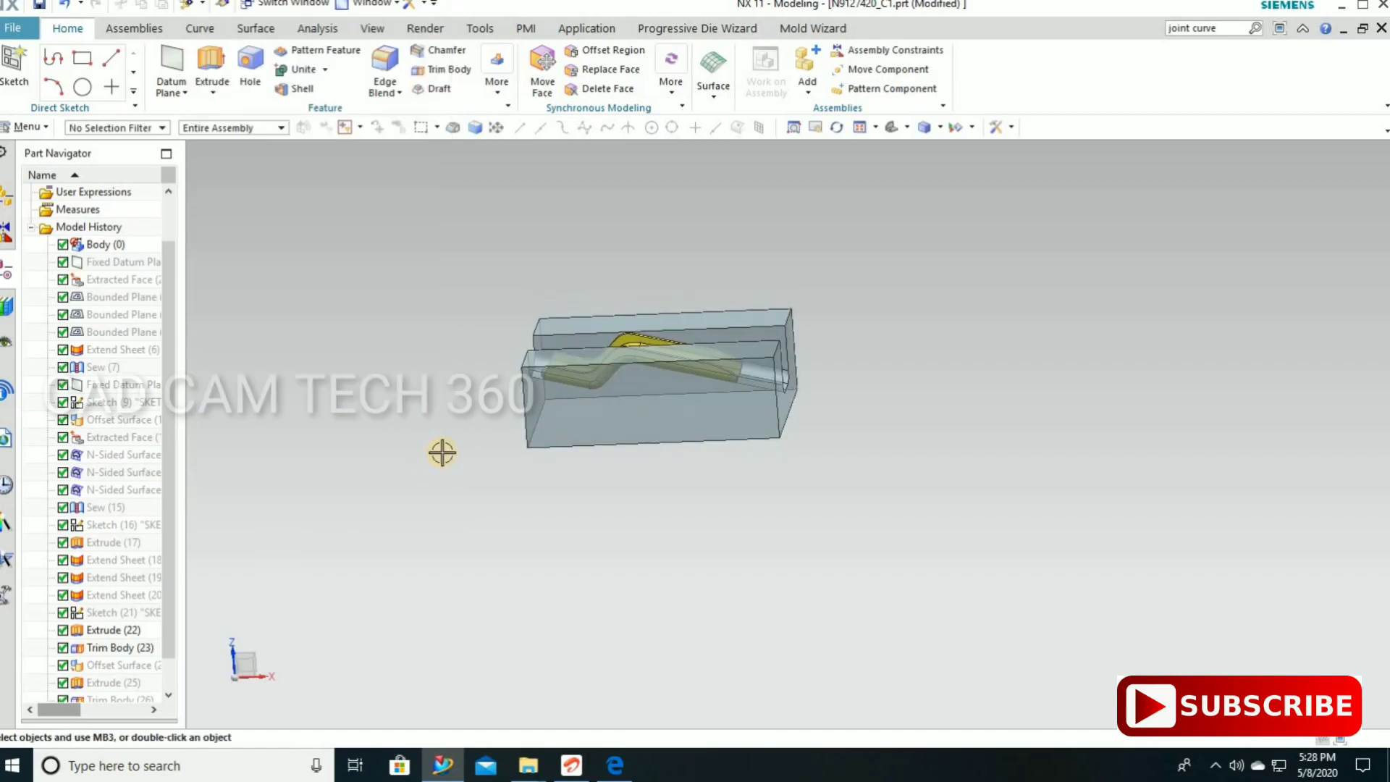
pyautogui.press('F8')
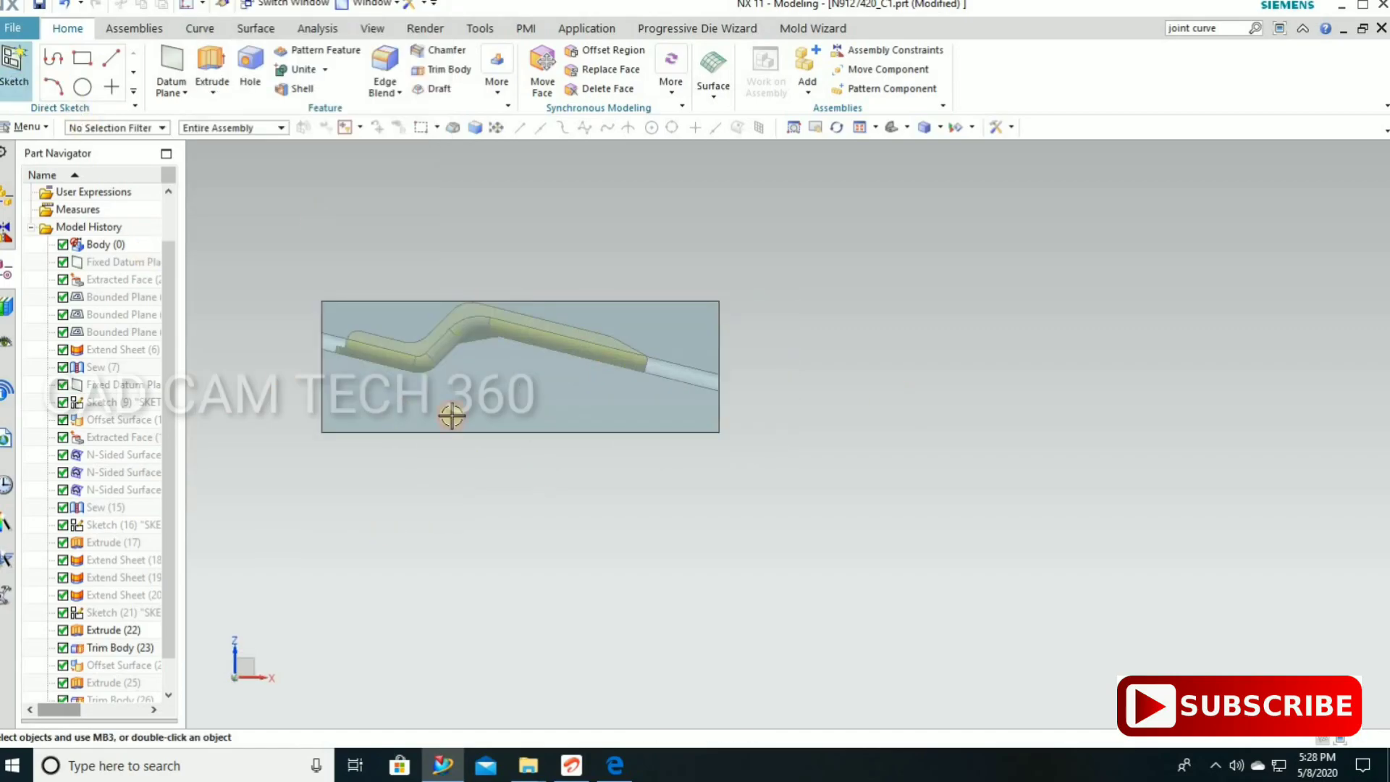
# Sketch a rectangle at the die block's right end.
pyautogui.click(13, 61)
pyautogui.click(331, 222)
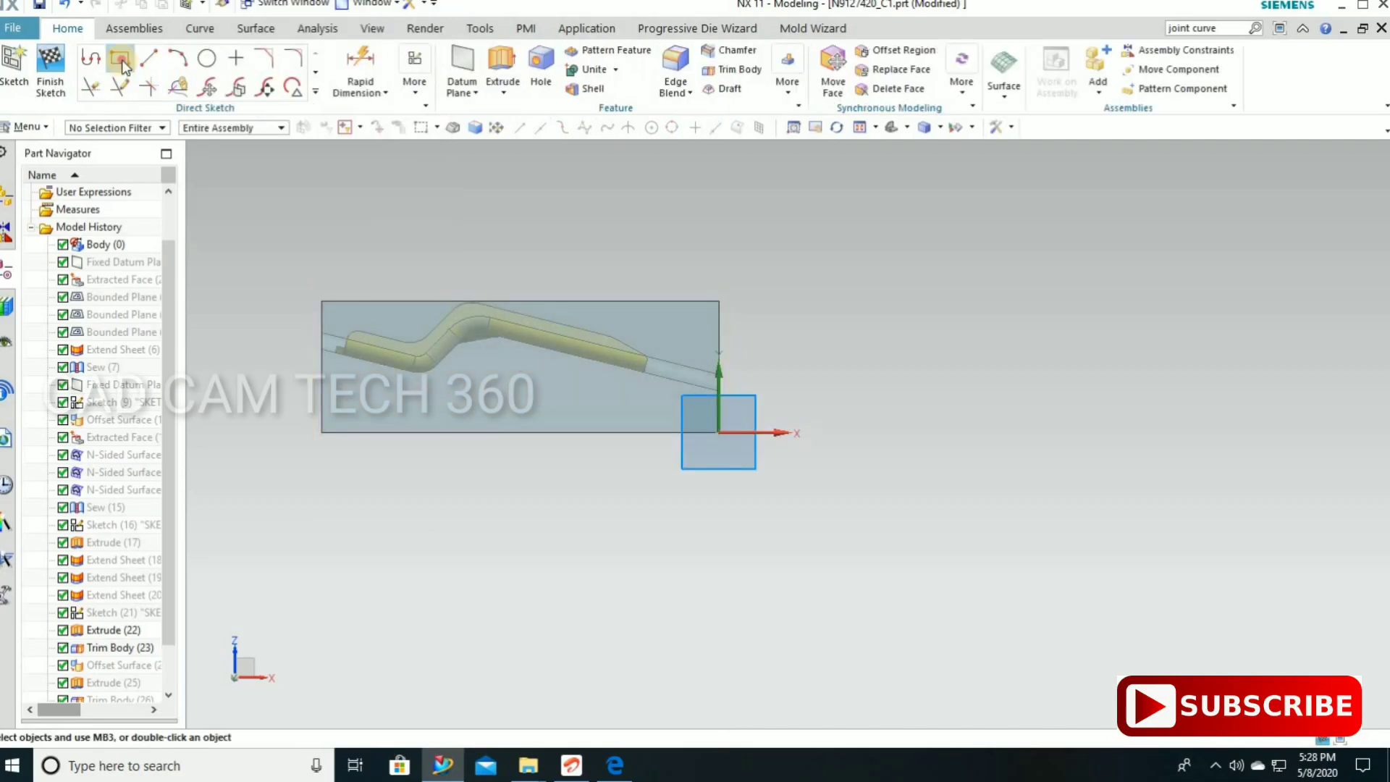
pyautogui.click(120, 59)
pyautogui.click(778, 504)
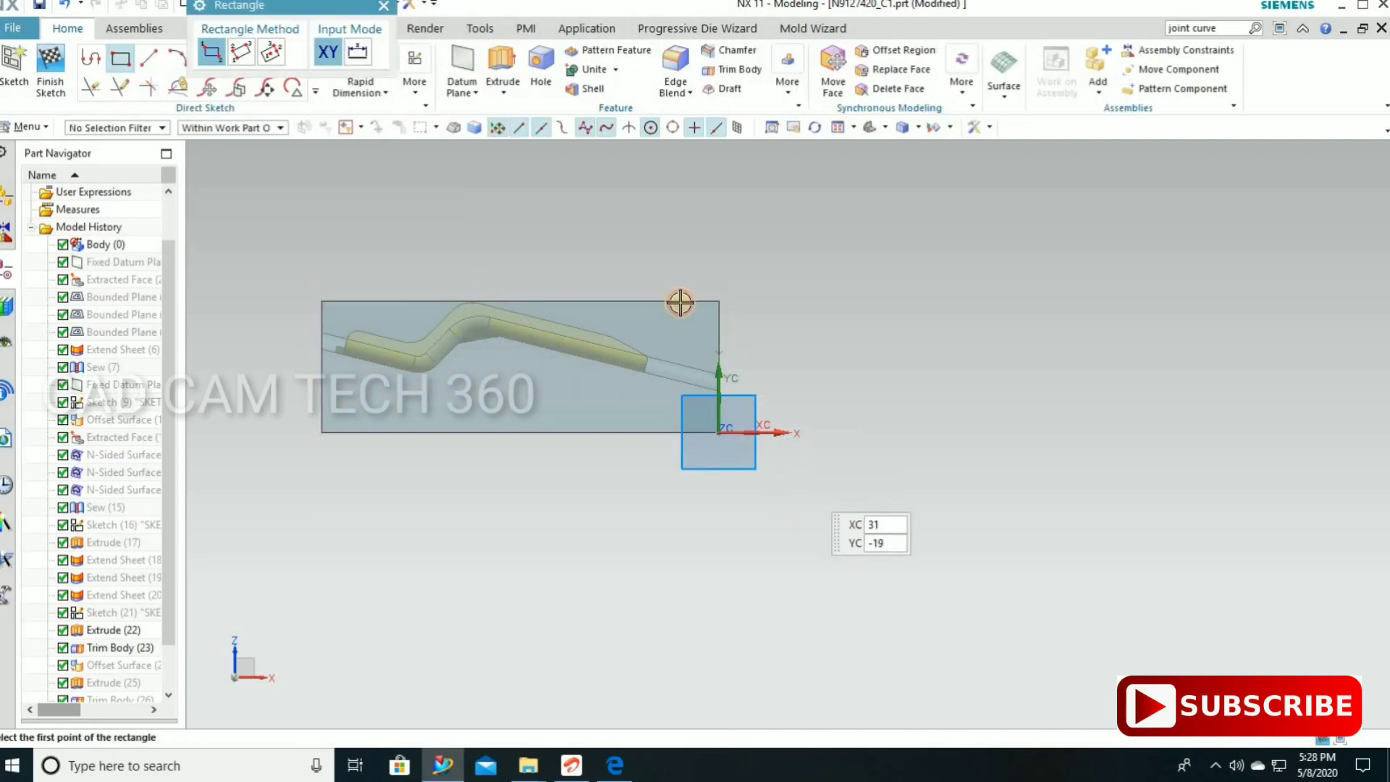
pyautogui.click(671, 248)
pyautogui.press('Escape')
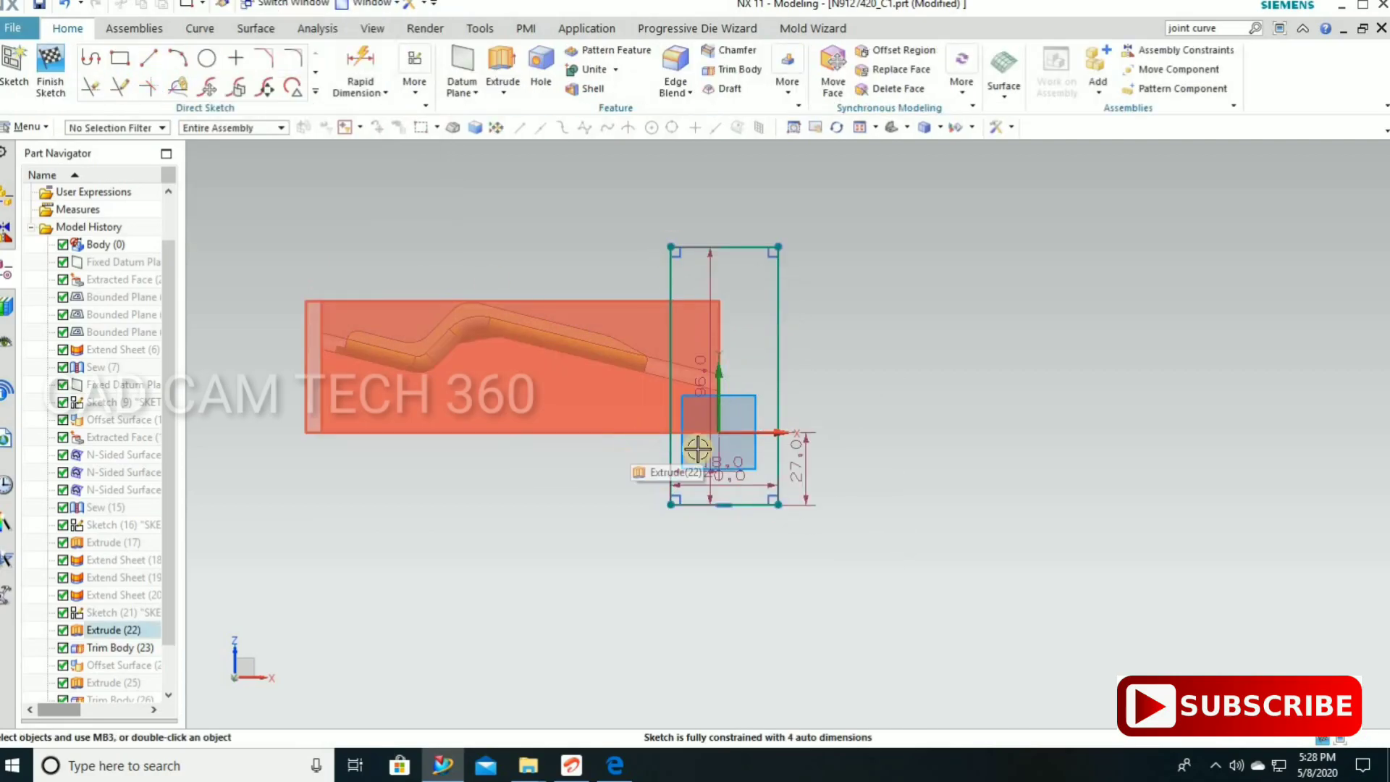
pyautogui.hotkey('ctrl', 'q')
pyautogui.moveTo(720, 490); pyautogui.dragTo(728, 500, button='middle')
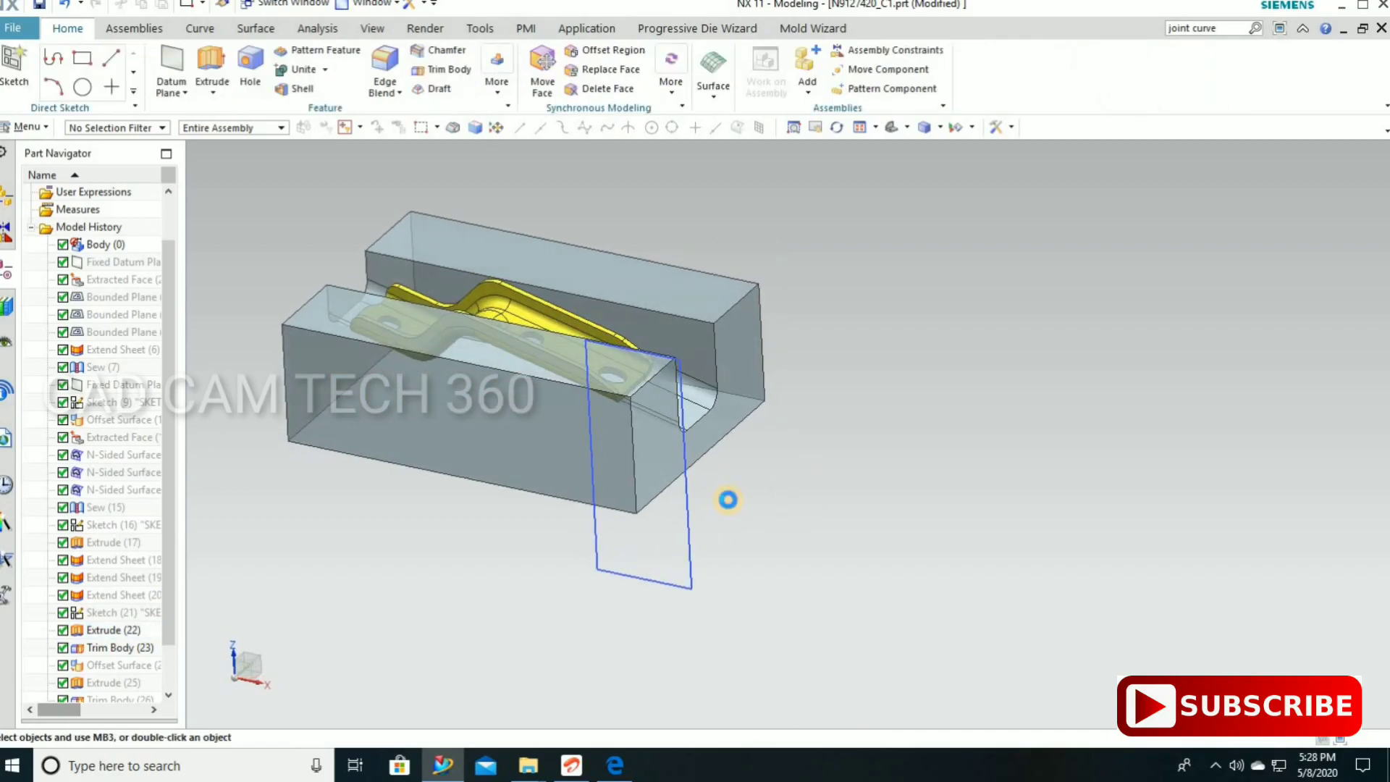
# Extrude the rectangle 120 mm with Boolean Subtract, then hide the sketch.
pyautogui.press('x')
pyautogui.click(595, 533)
pyautogui.moveTo(594, 533); pyautogui.dragTo(728, 393, button='middle')
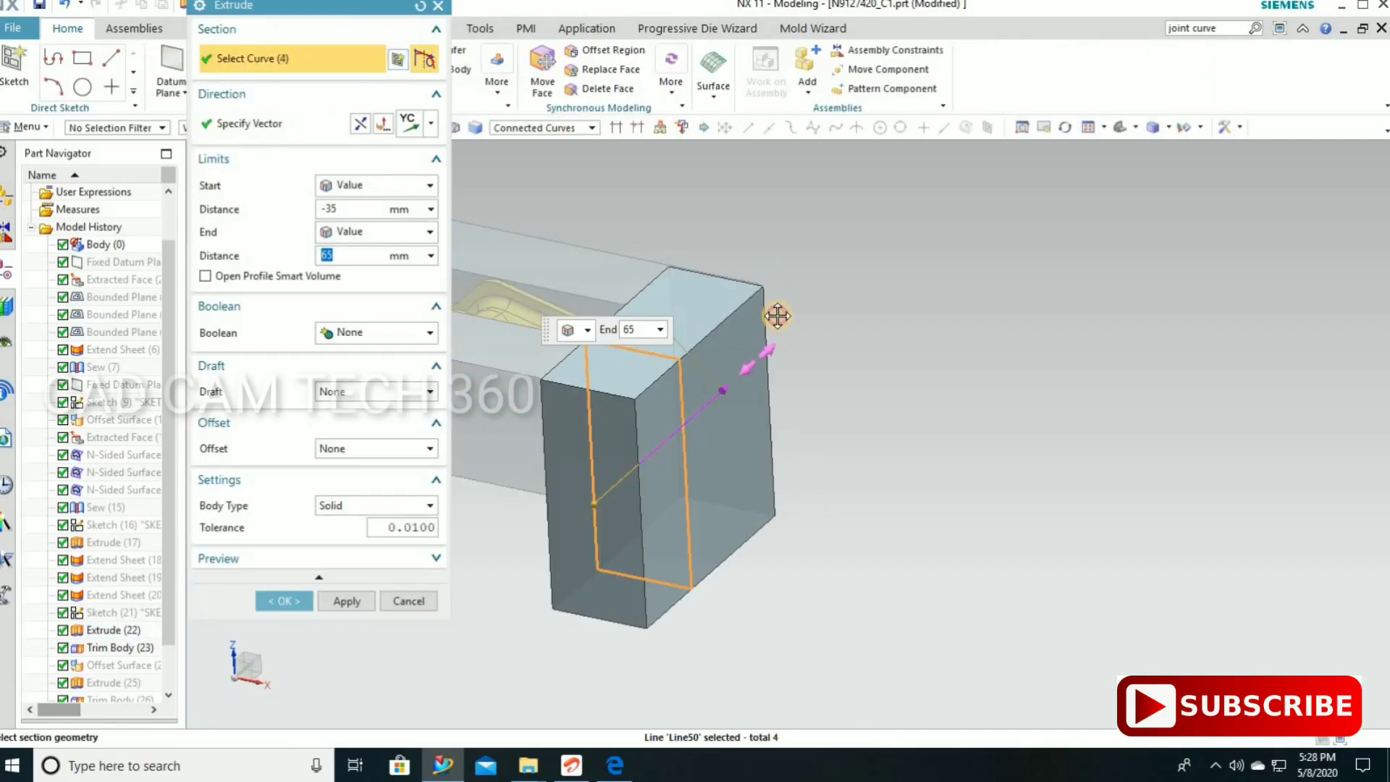
pyautogui.write('120')
pyautogui.press('Return')
pyautogui.click(366, 334)
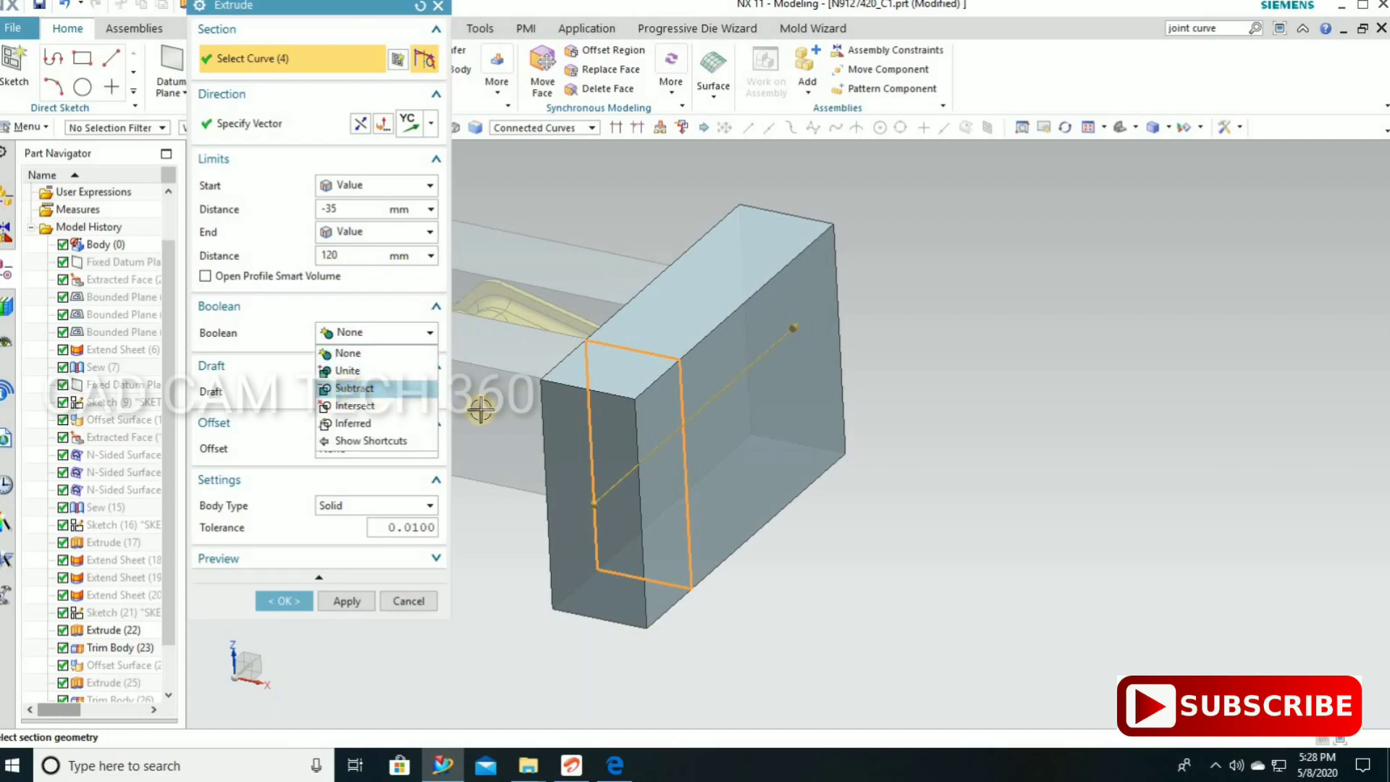
pyautogui.click(348, 377)
pyautogui.middleClick(569, 579)
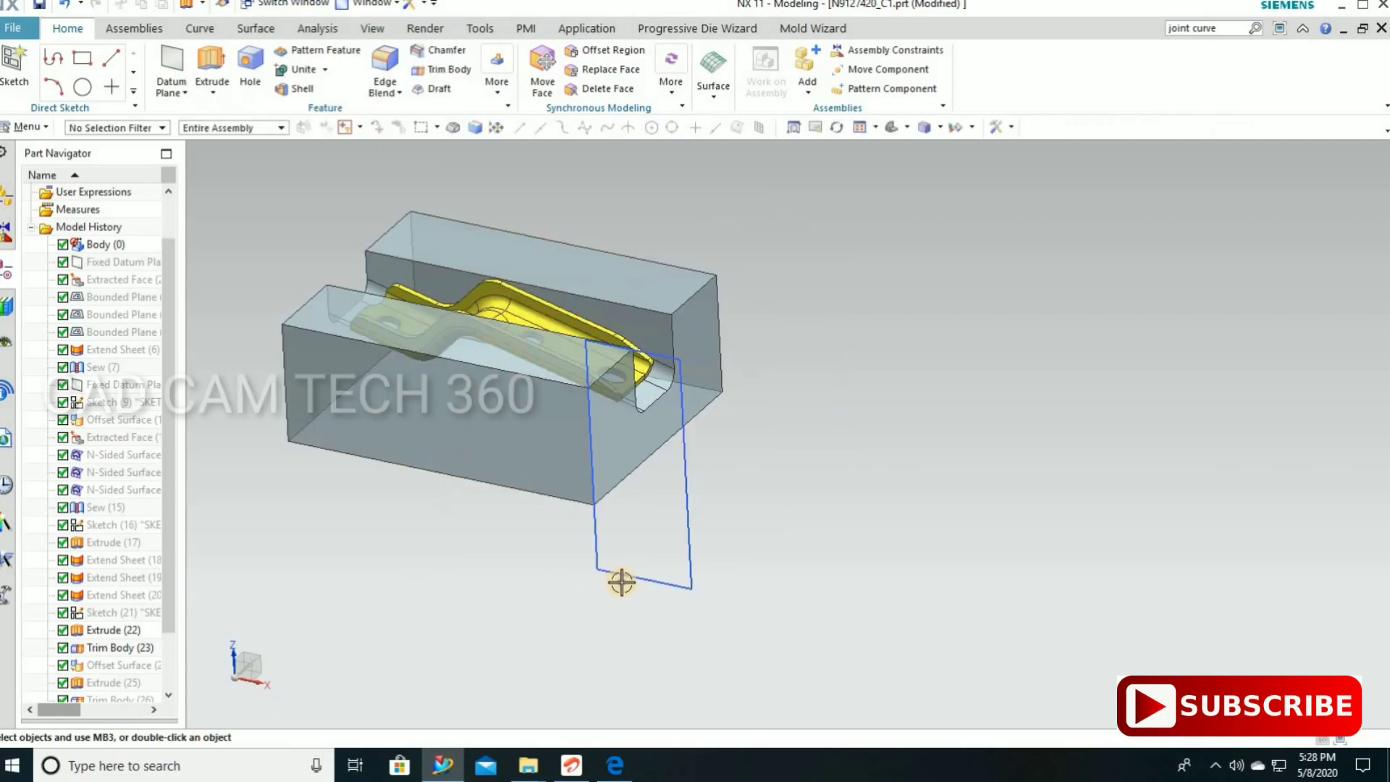
pyautogui.click(622, 579)
pyautogui.click(543, 614)
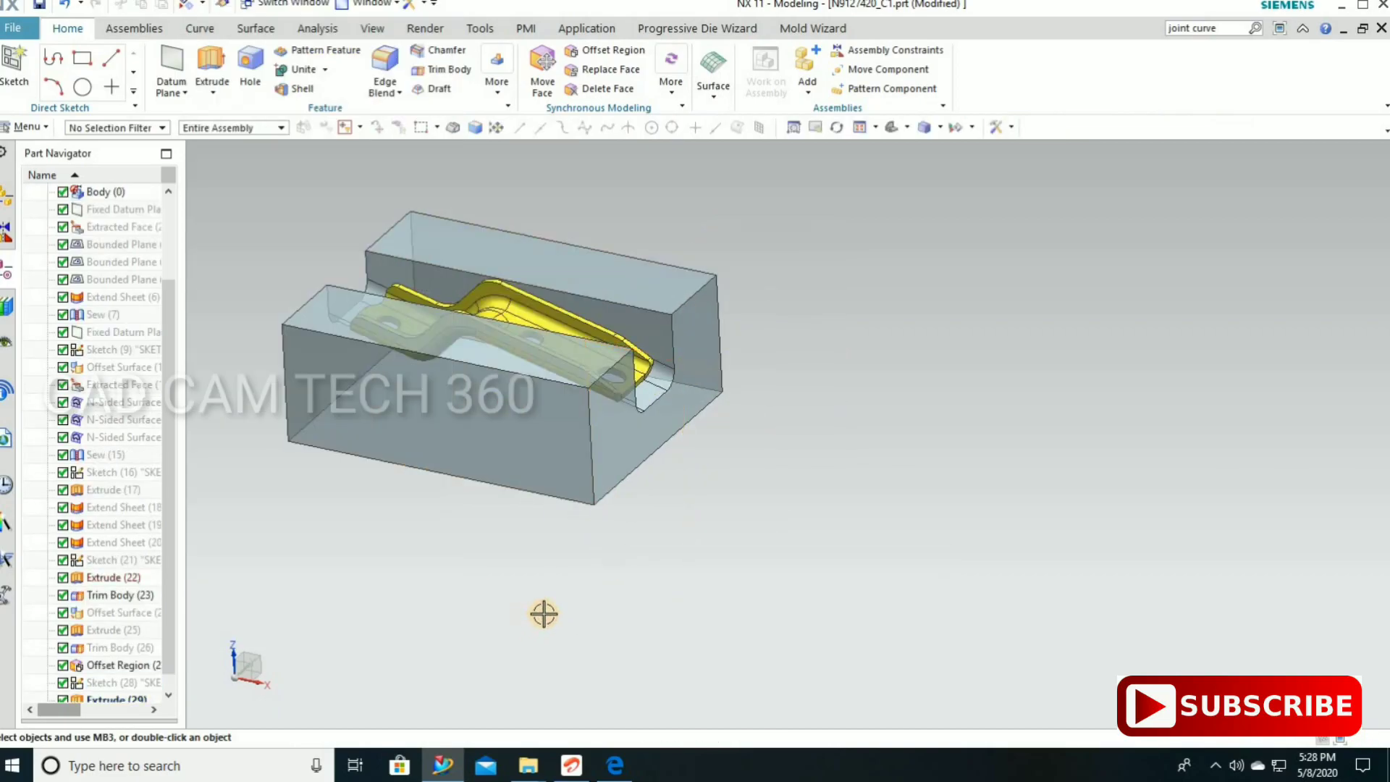
pyautogui.moveTo(527, 596); pyautogui.dragTo(547, 615, button='middle')
pyautogui.click(317, 28)
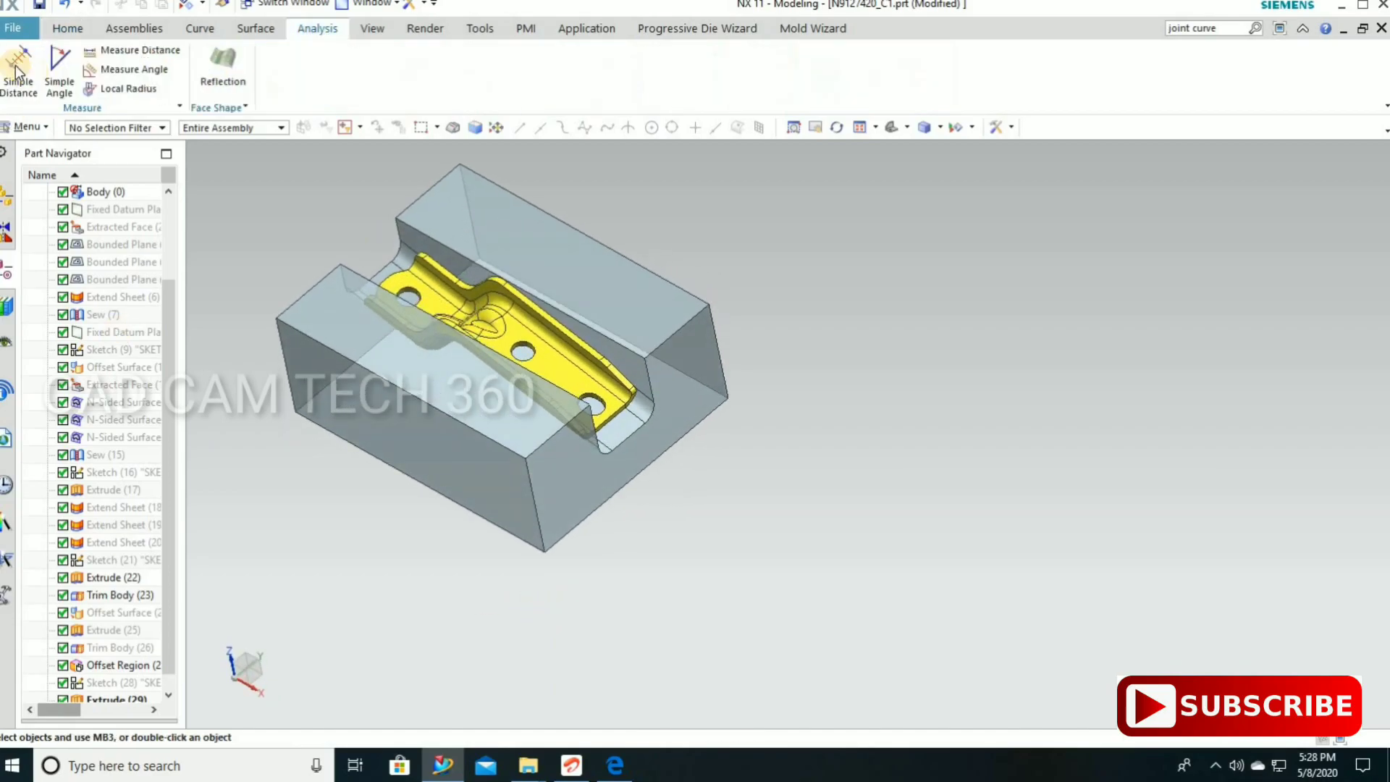
pyautogui.click(18, 65)
pyautogui.click(424, 366)
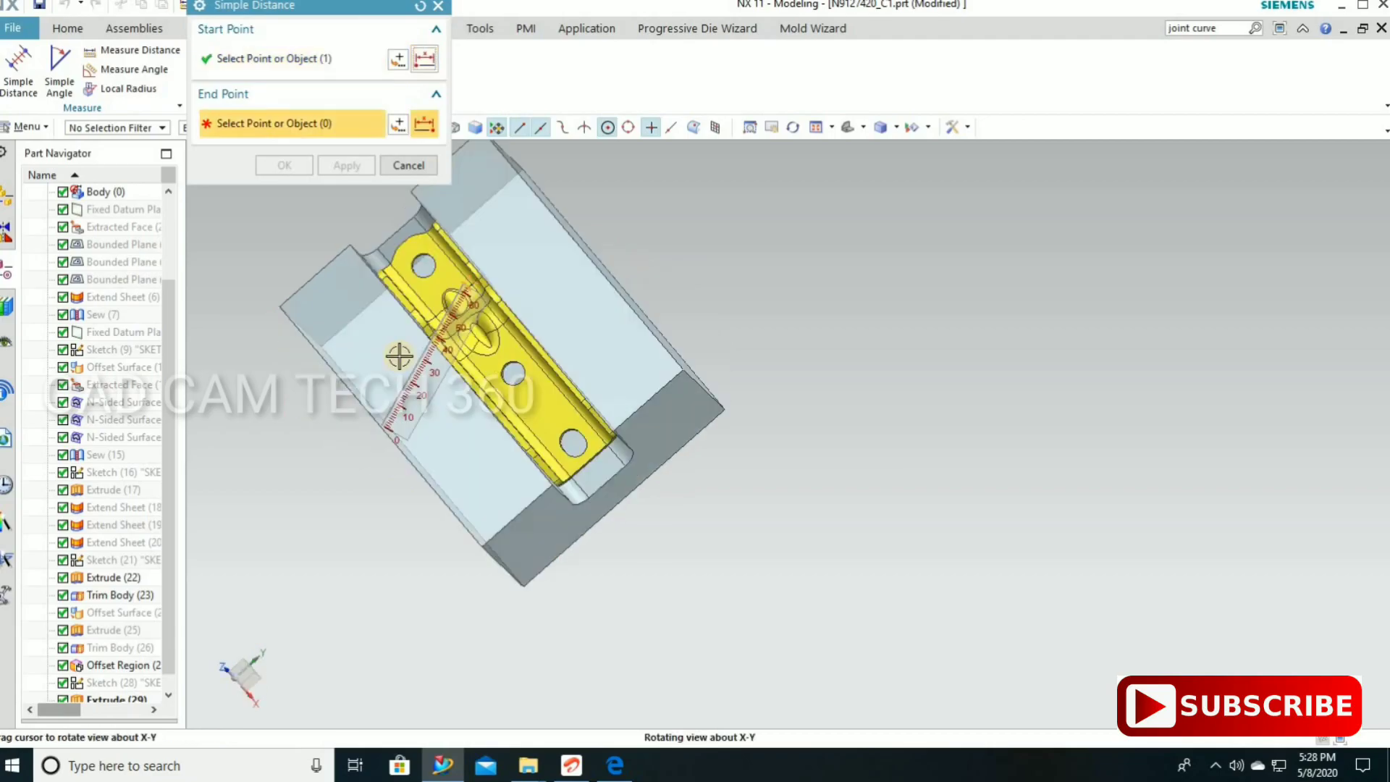
pyautogui.moveTo(424, 366); pyautogui.dragTo(401, 289, button='middle')
pyautogui.scroll(3, 401, 291)
pyautogui.click(400, 295)
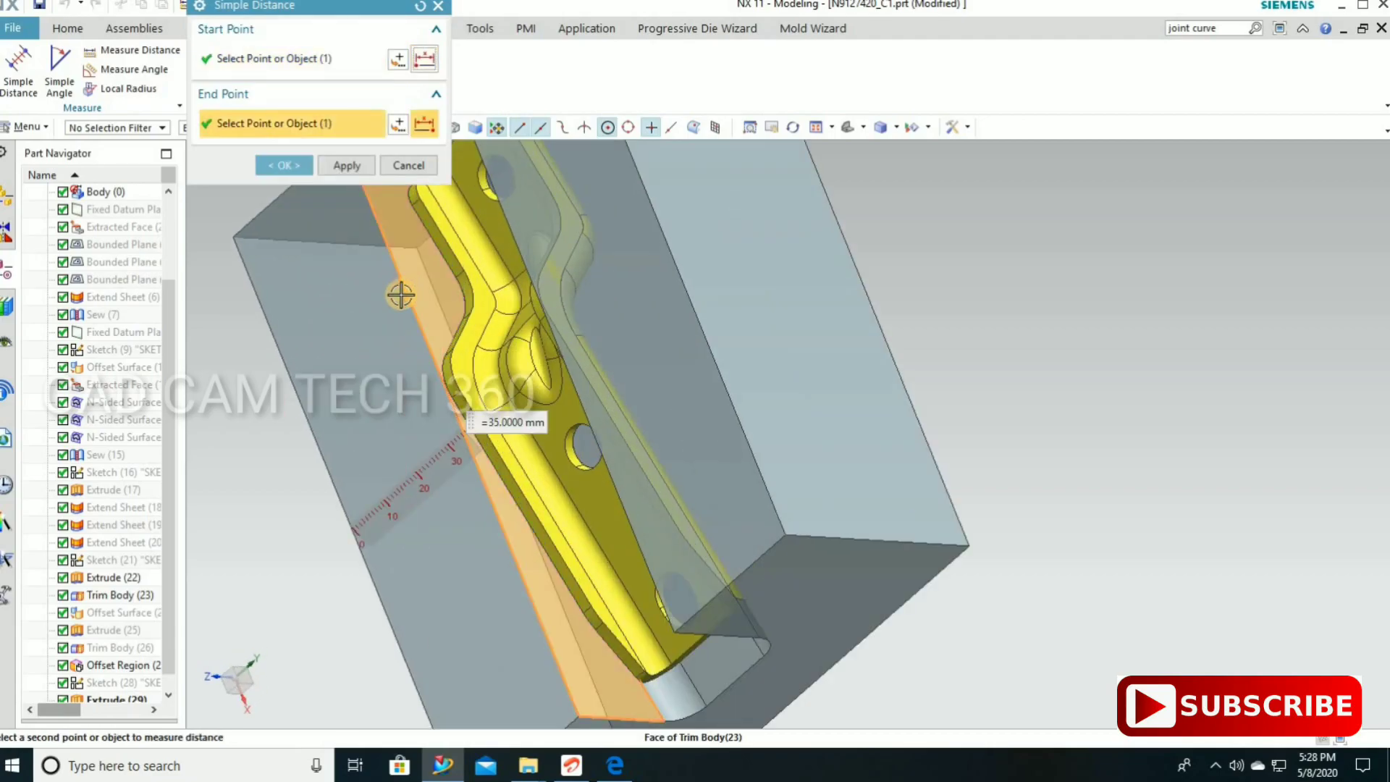
pyautogui.click(408, 165)
pyautogui.scroll(-3, 537, 418)
pyautogui.moveTo(537, 418); pyautogui.dragTo(507, 347, button='middle')
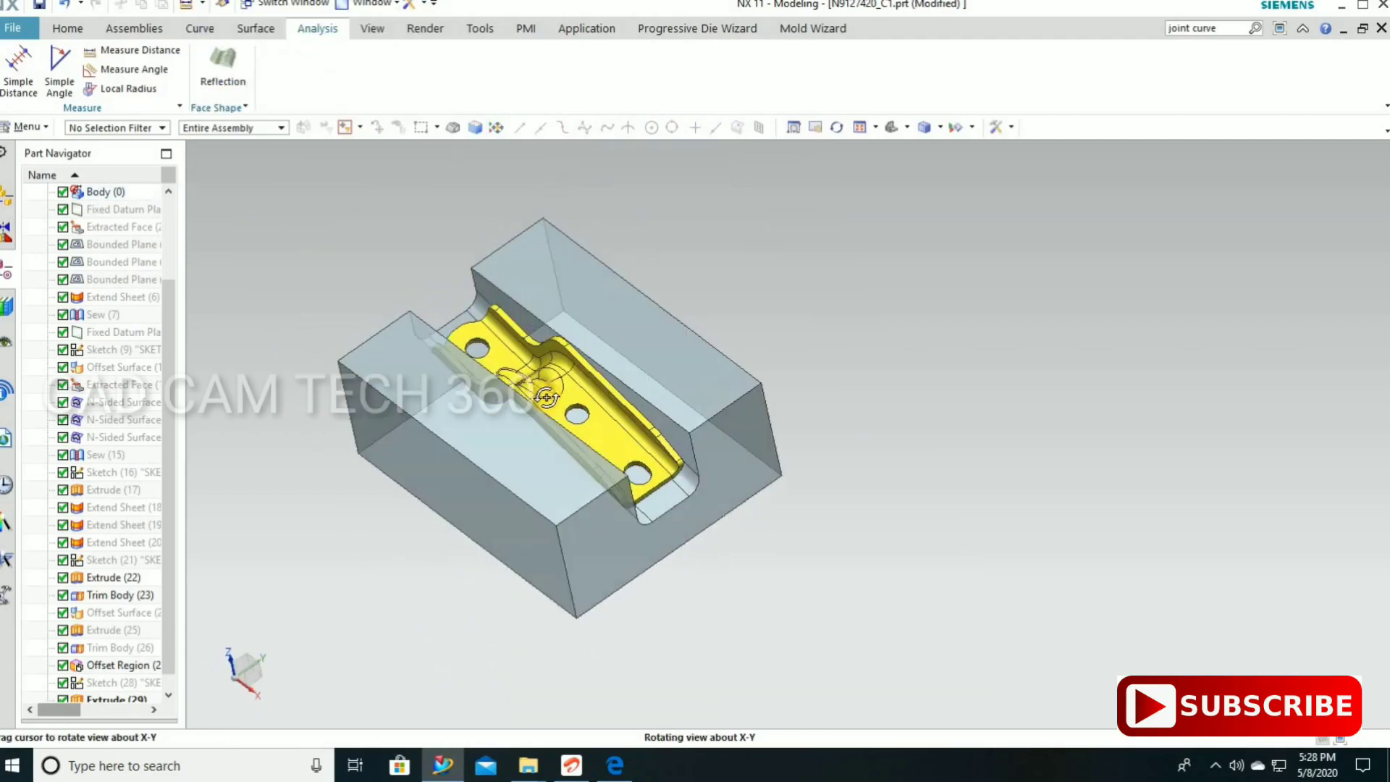
# Offset the die block's top face regions upward by 5 mm with Offset Region.
pyautogui.click(67, 28)
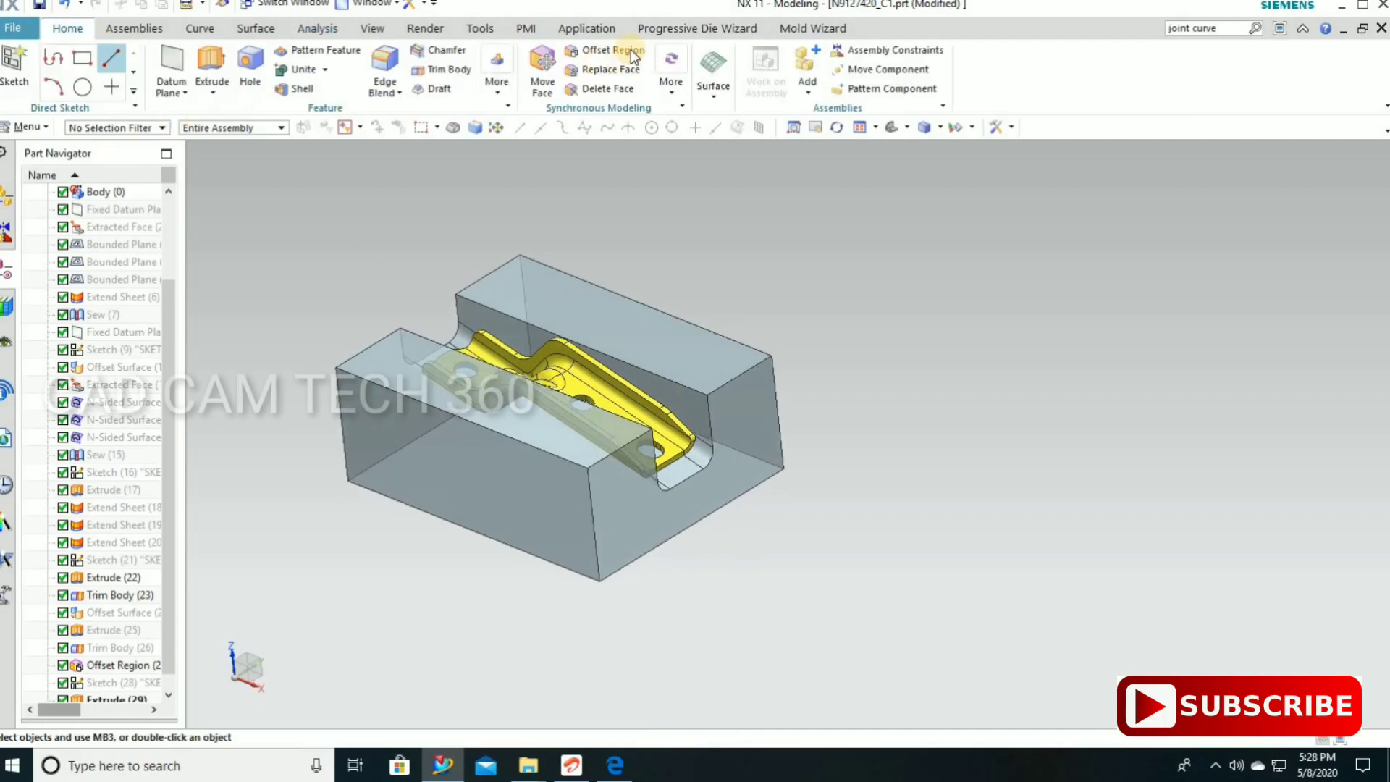
pyautogui.click(613, 50)
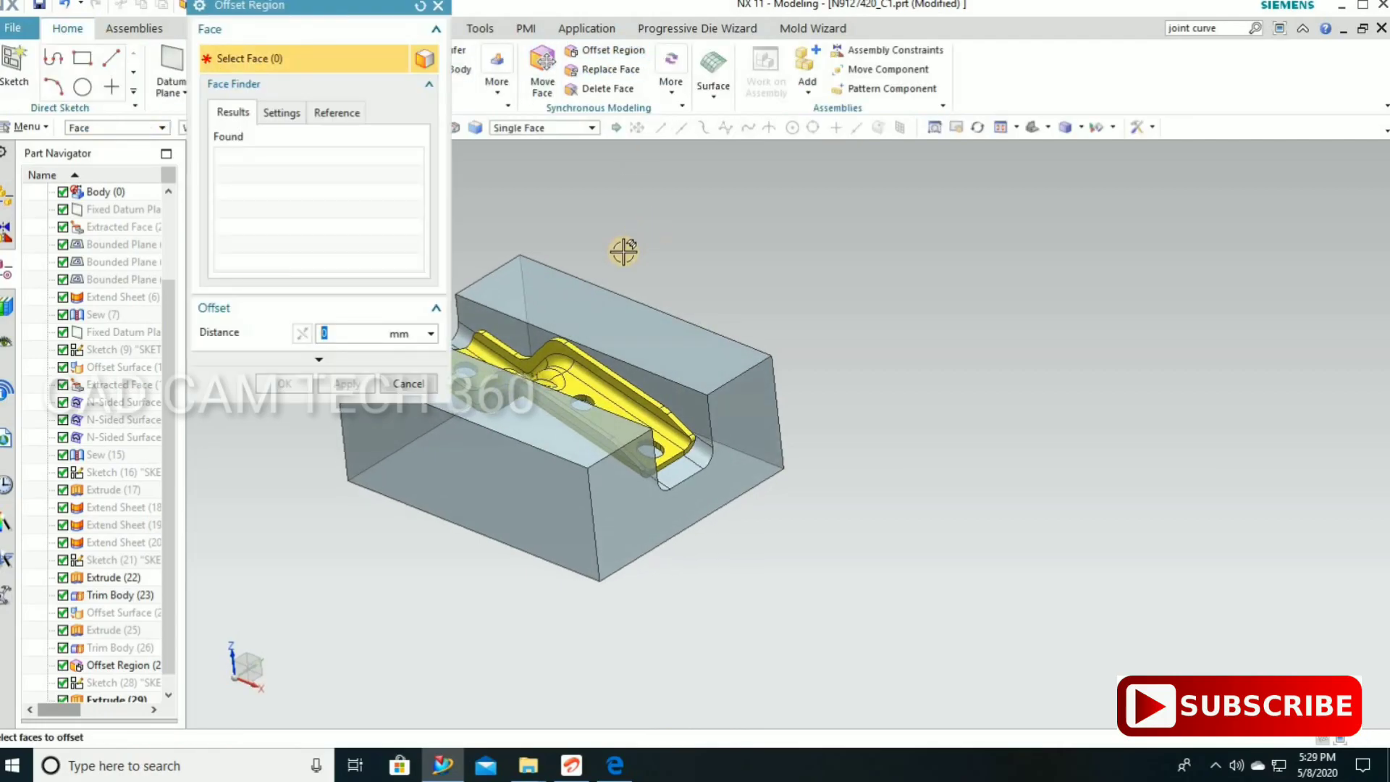
pyautogui.click(580, 308)
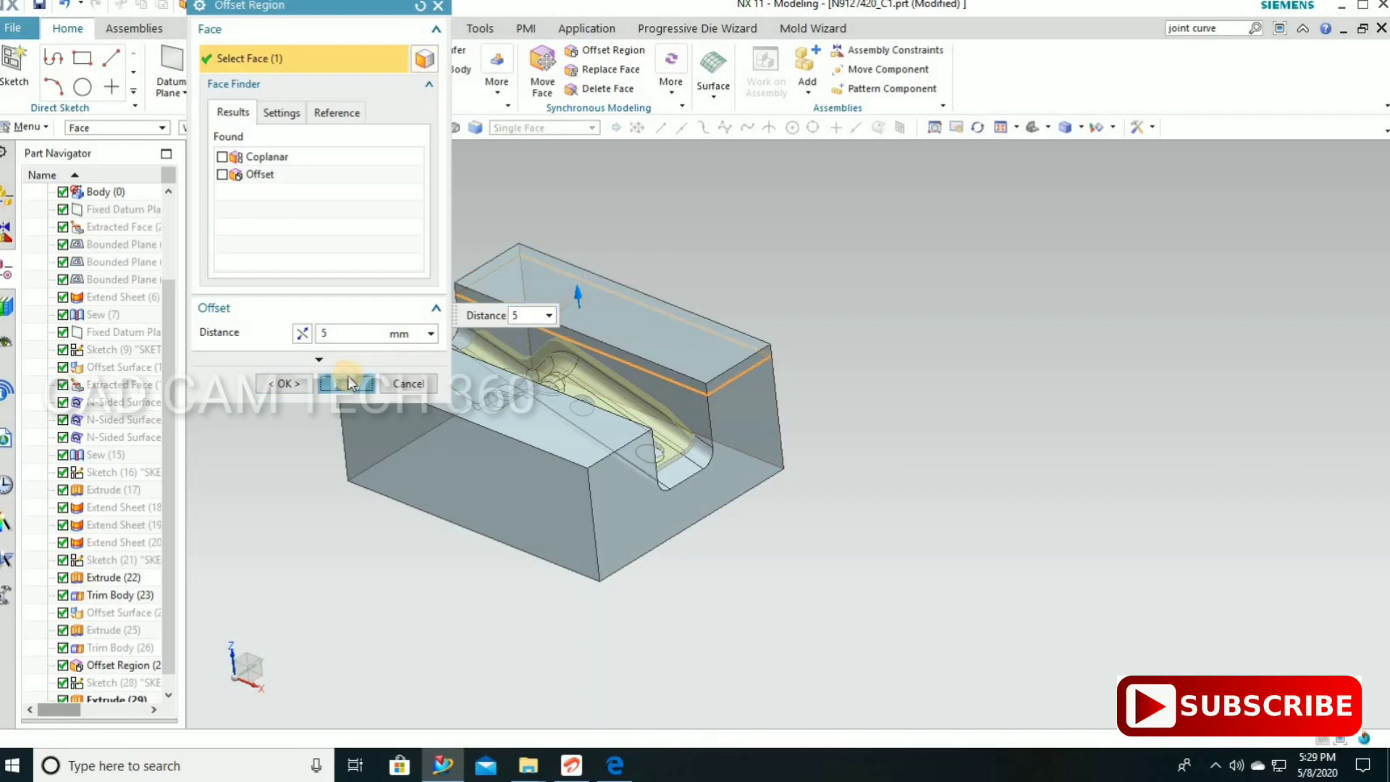
pyautogui.middleClick(475, 400)
pyautogui.click(474, 400)
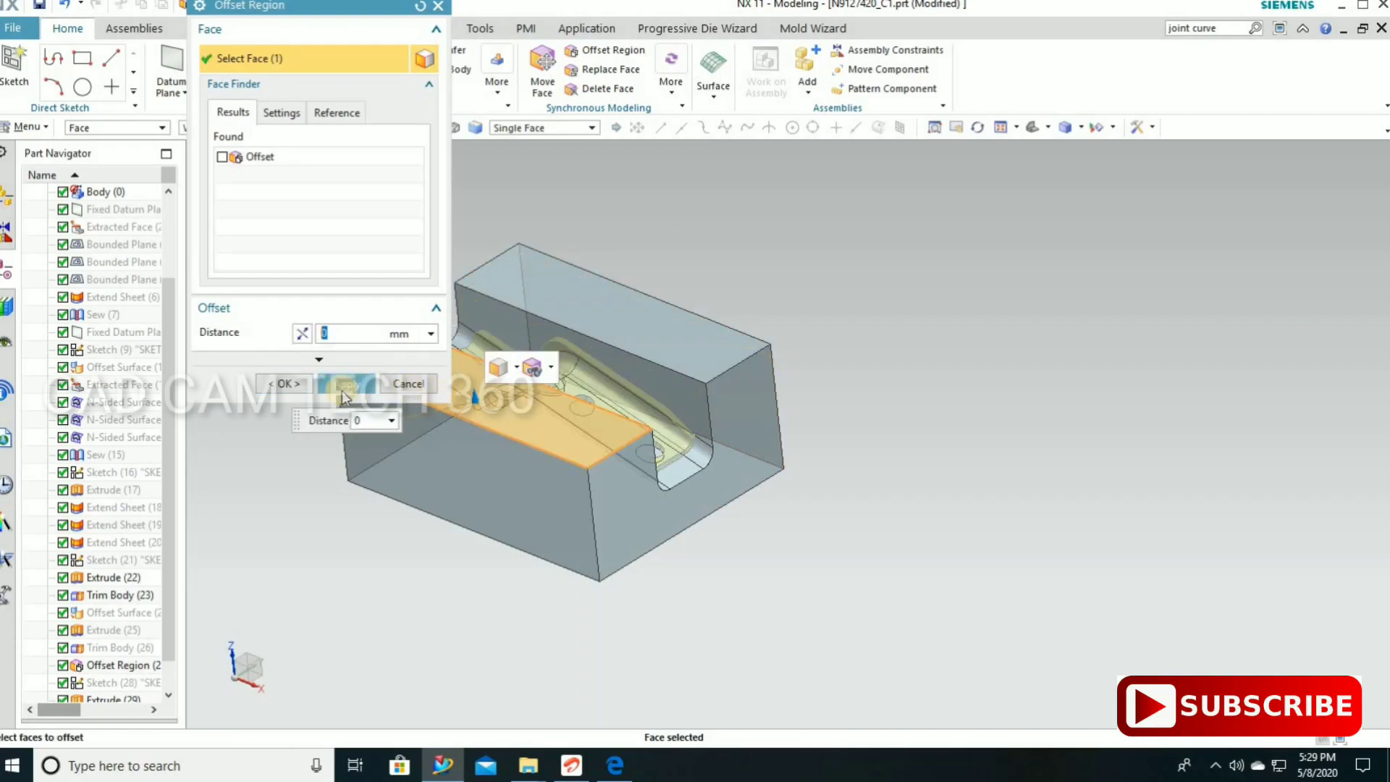
pyautogui.middleClick(475, 398)
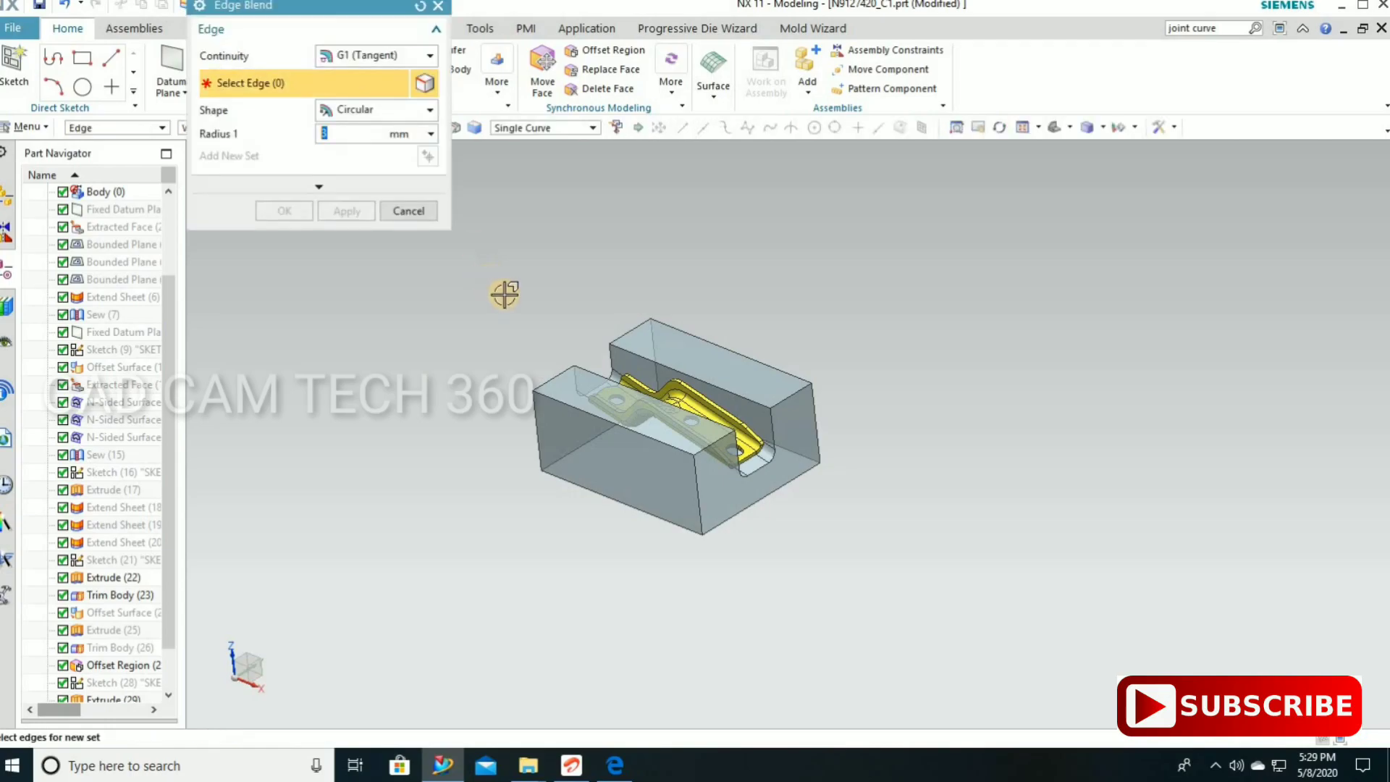
# Round the channel edges with a 3 mm Edge Blend.
pyautogui.scroll(2, 623, 363)
pyautogui.click(575, 377)
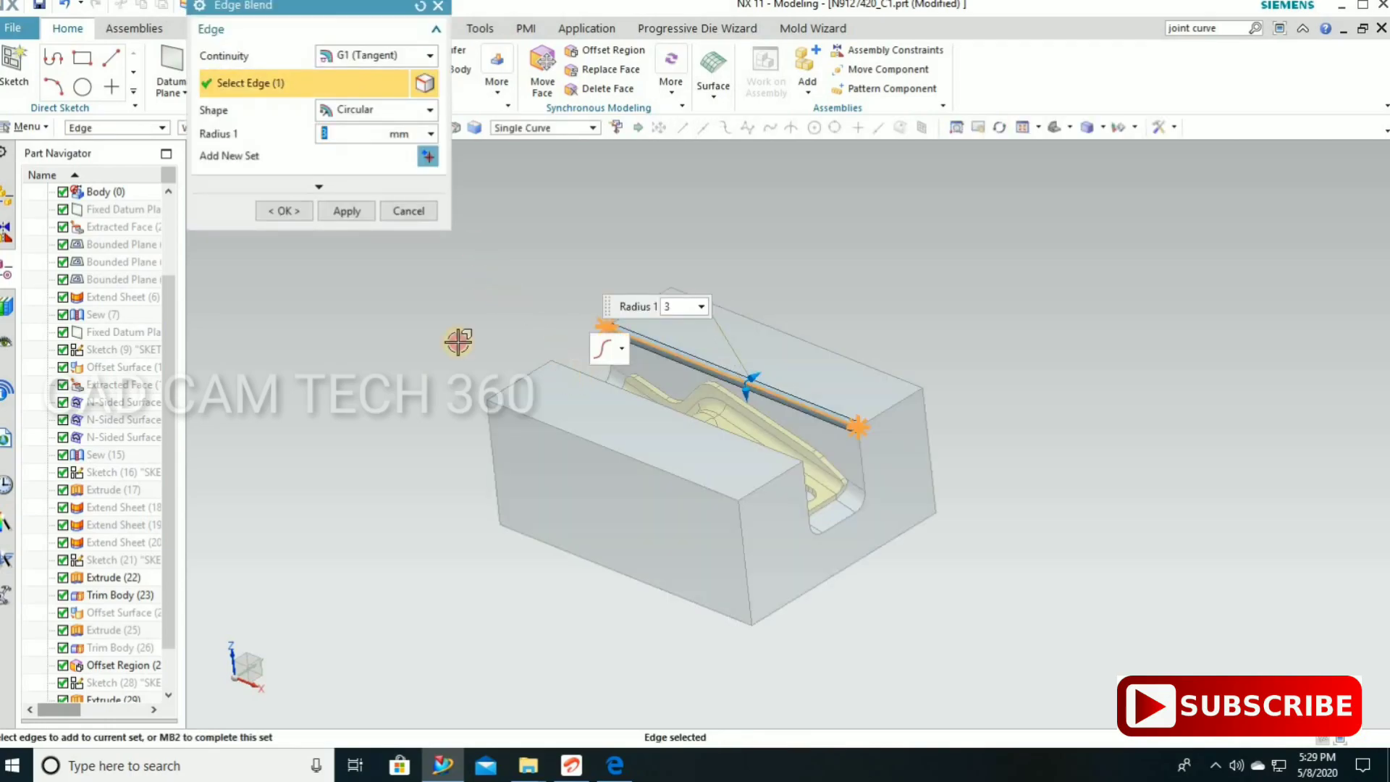
pyautogui.click(277, 209)
pyautogui.moveTo(397, 339)
pyautogui.mouseDown(button='middle')
pyautogui.moveTo(388, 347)
pyautogui.moveTo(409, 348)
pyautogui.mouseUp(button='middle')
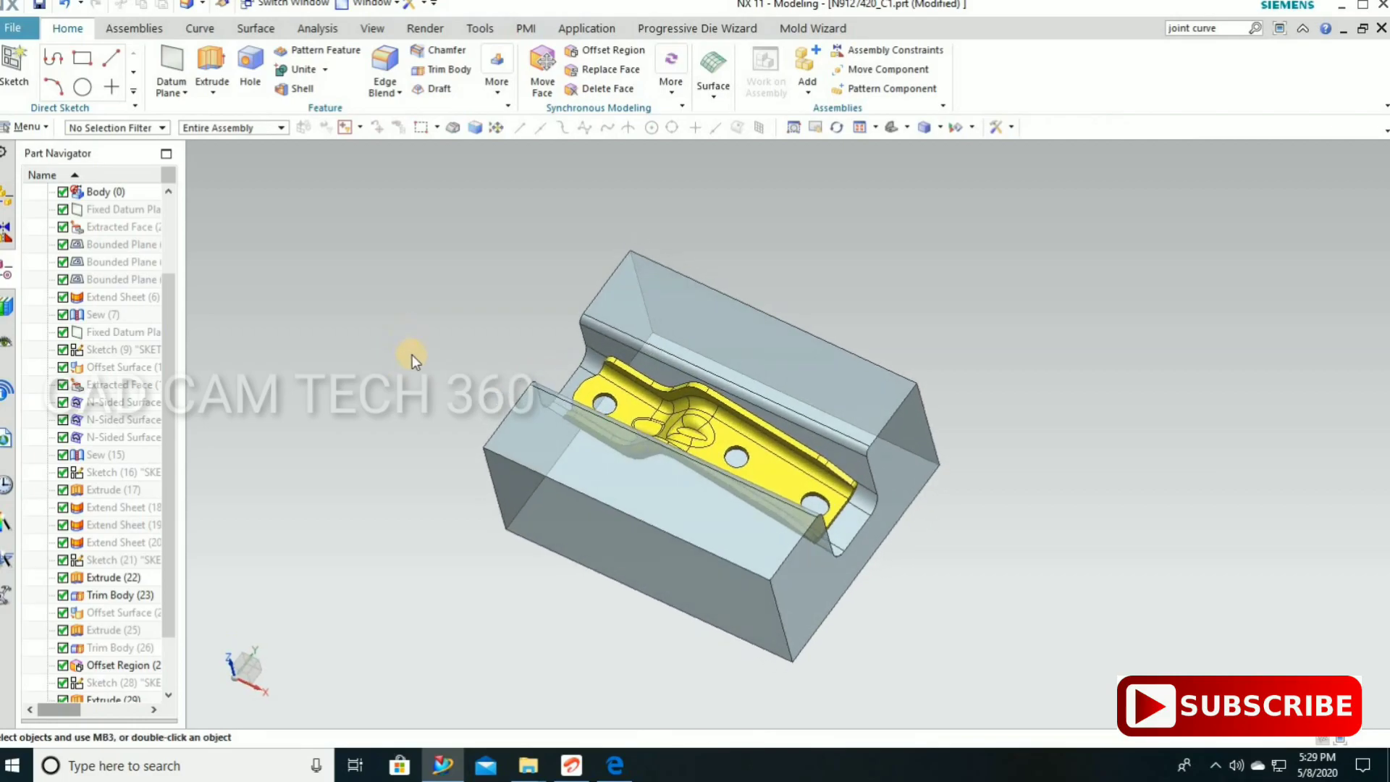
# Show the hidden translucent solid body over the die again.
pyautogui.hotkey('ctrl', 'shift', 'k')
pyautogui.click(617, 356)
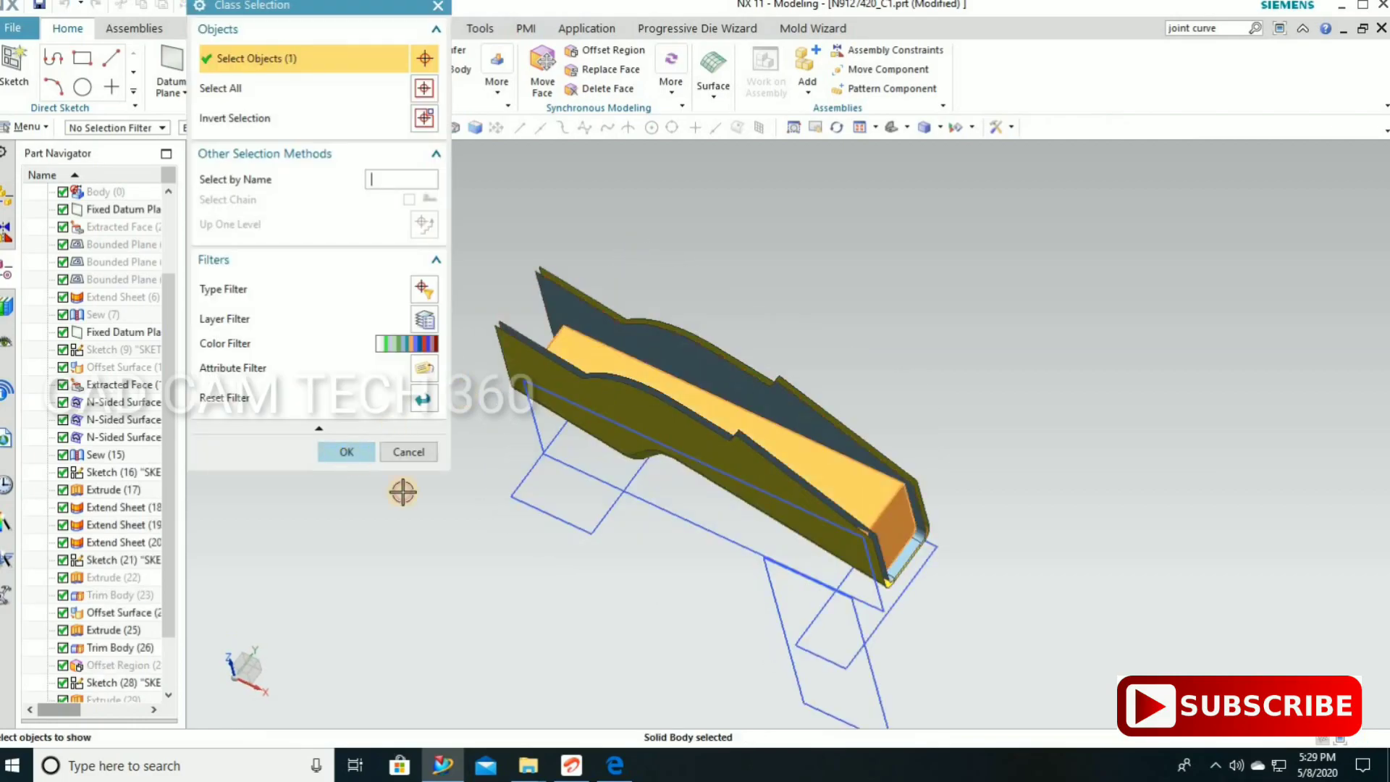
pyautogui.click(346, 451)
pyautogui.moveTo(427, 499); pyautogui.dragTo(434, 502, button='middle')
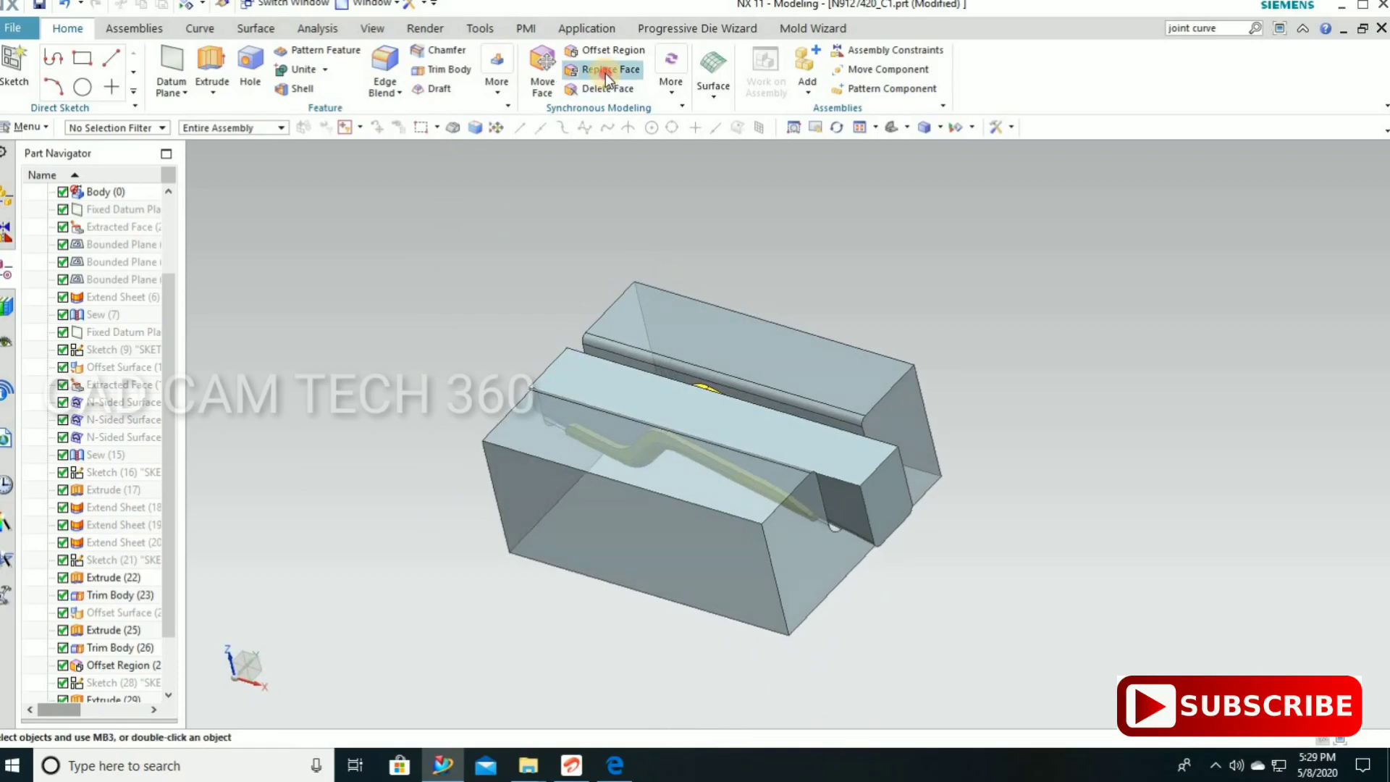
# Replace the punch's end faces to align with the die block's end faces.
pyautogui.click(605, 73)
pyautogui.click(889, 503)
pyautogui.middleClick(670, 511)
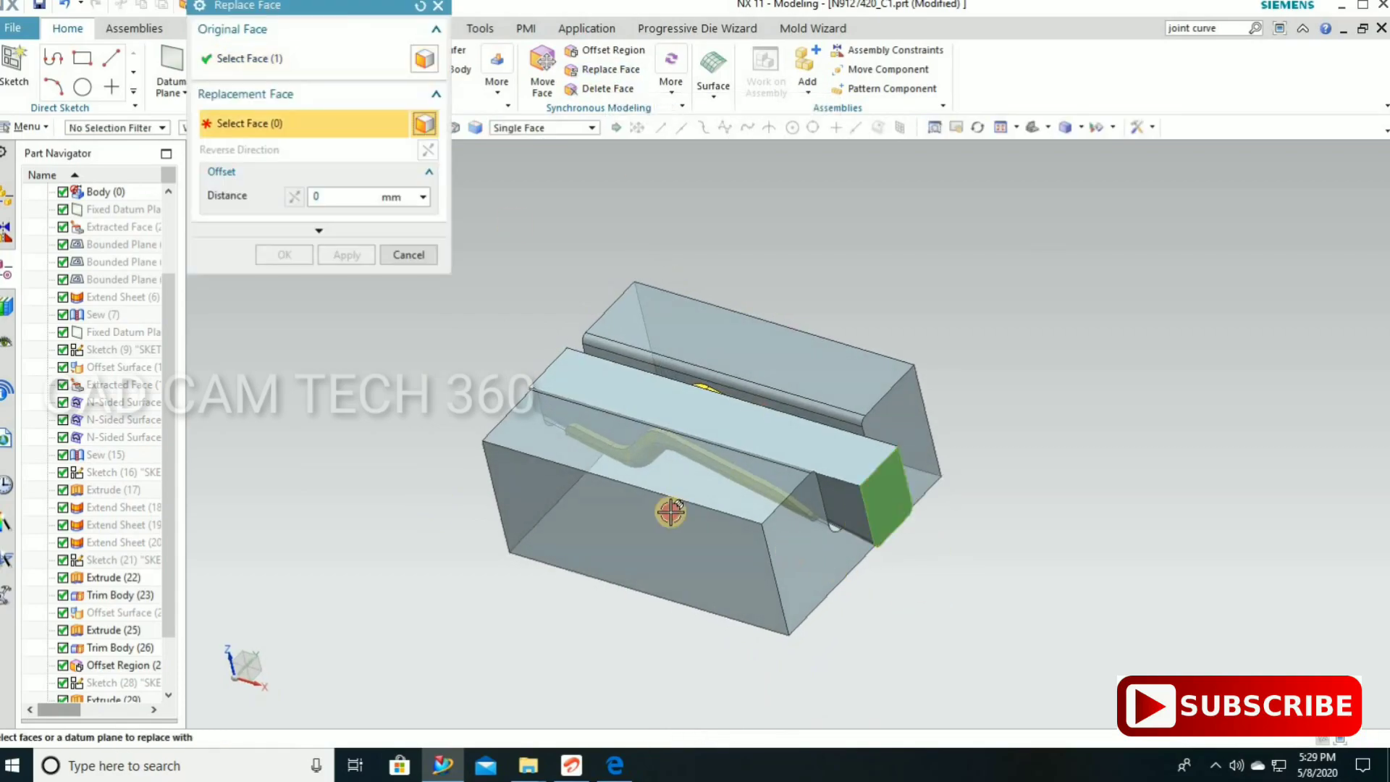
pyautogui.click(804, 579)
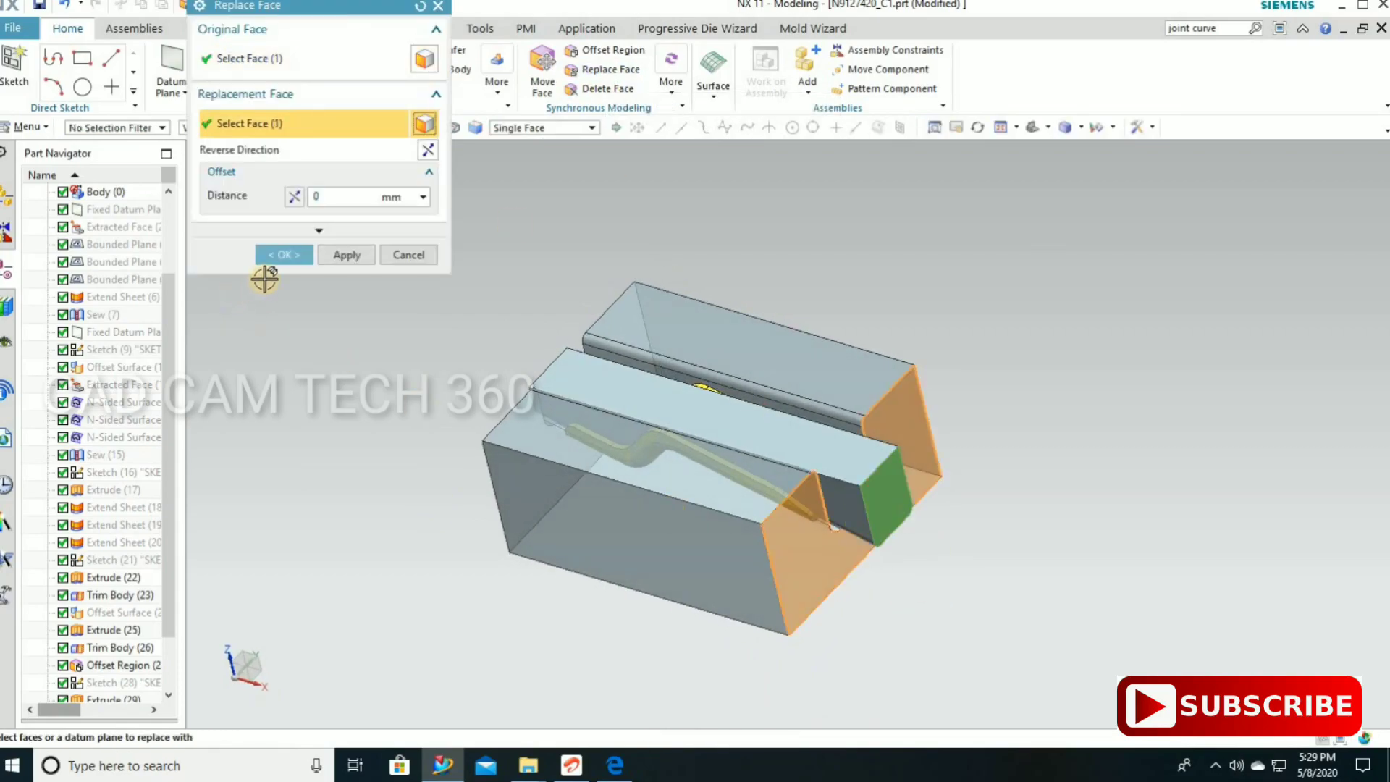
pyautogui.click(350, 256)
pyautogui.moveTo(483, 472)
pyautogui.mouseDown(button='middle')
pyautogui.moveTo(562, 398)
pyautogui.moveTo(510, 411)
pyautogui.mouseUp(button='middle')
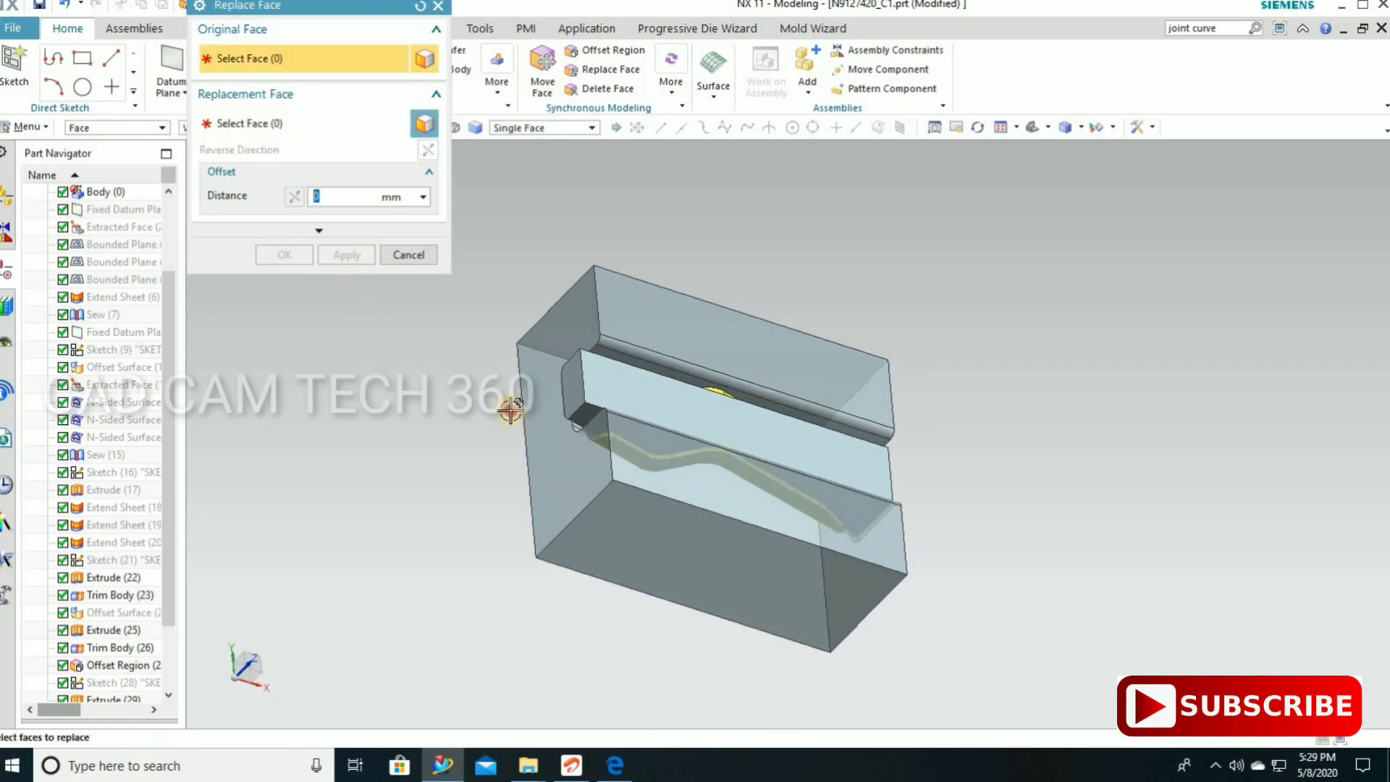
pyautogui.click(550, 429)
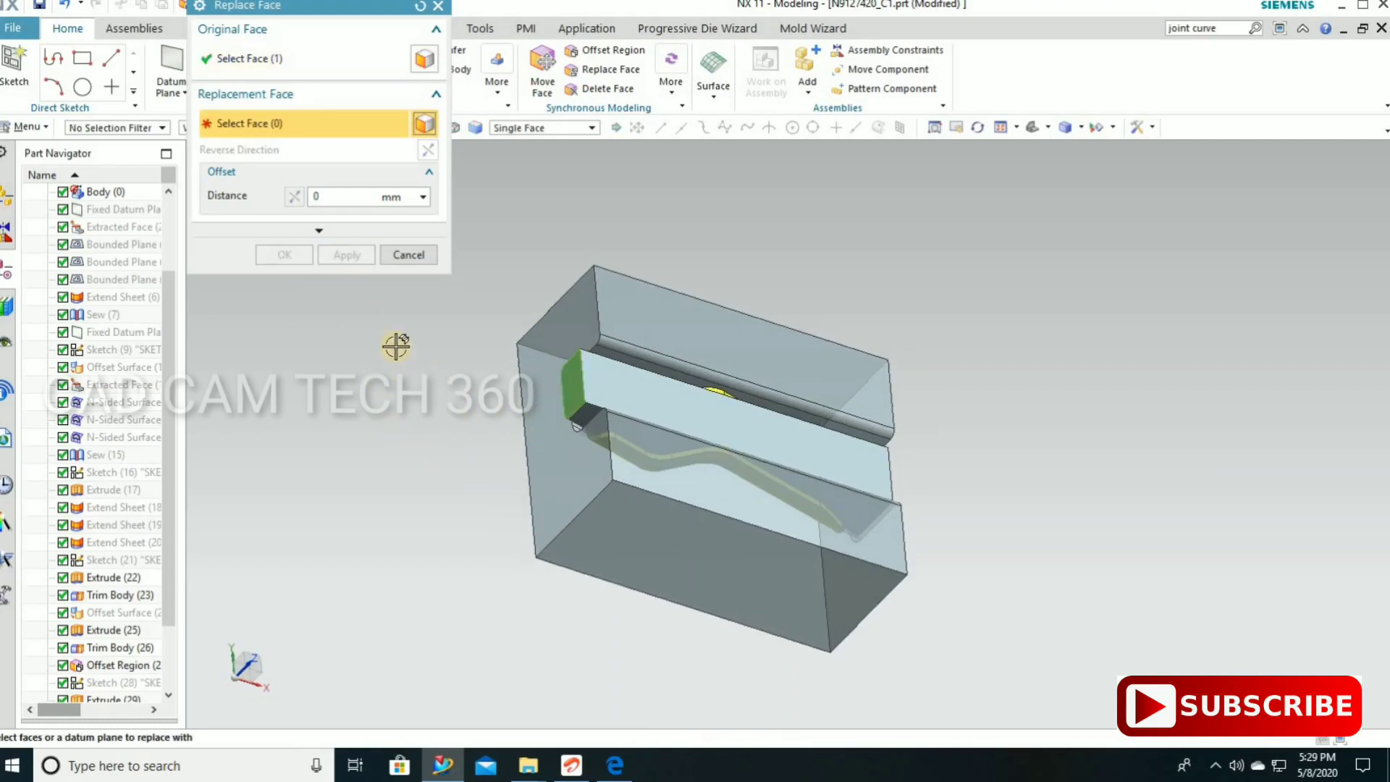
pyautogui.middleClick(1093, 500)
pyautogui.moveTo(989, 458)
pyautogui.mouseDown(button='middle')
pyautogui.moveTo(996, 468)
pyautogui.moveTo(587, 369)
pyautogui.moveTo(580, 229)
pyautogui.mouseUp(button='middle')
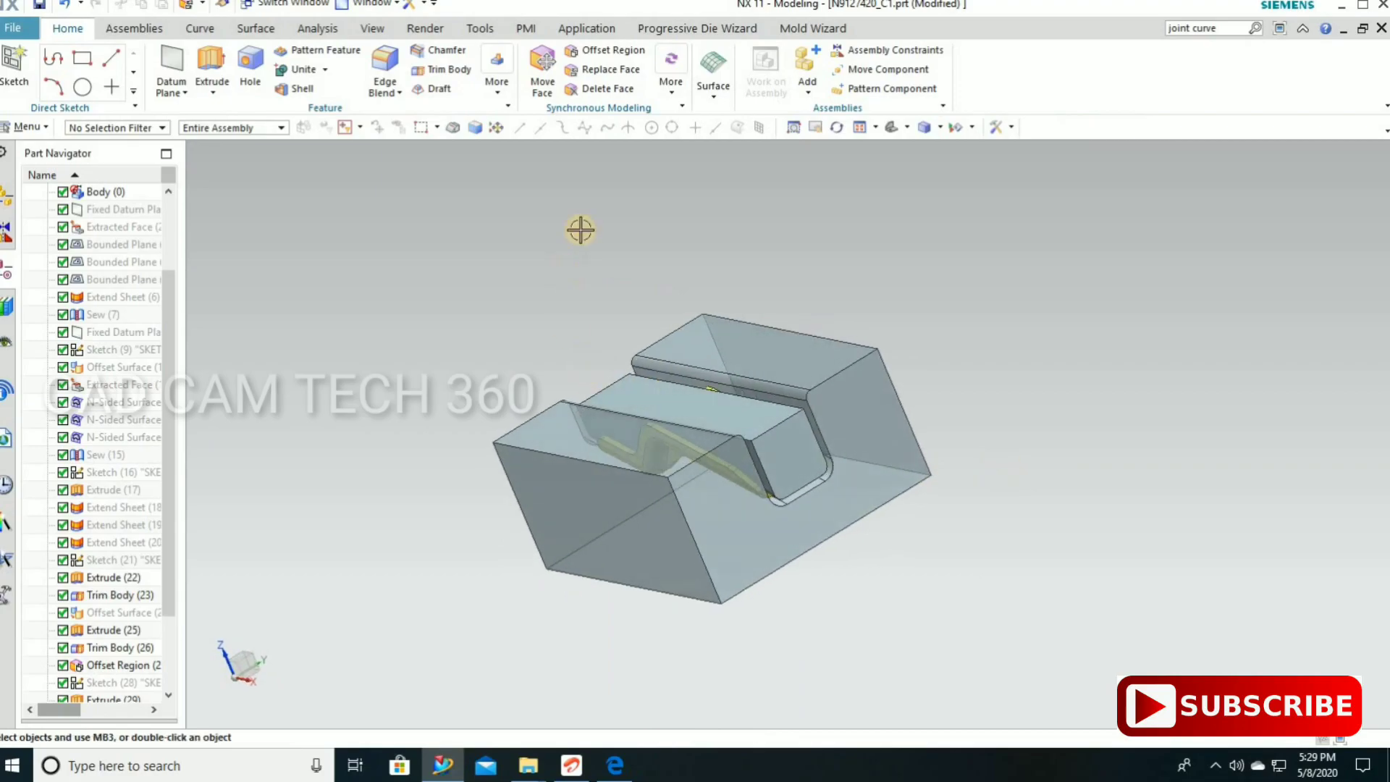
pyautogui.scroll(2, 580, 229)
# Replace the middle block's top face with the back top face, extending it upward.
pyautogui.click(608, 70)
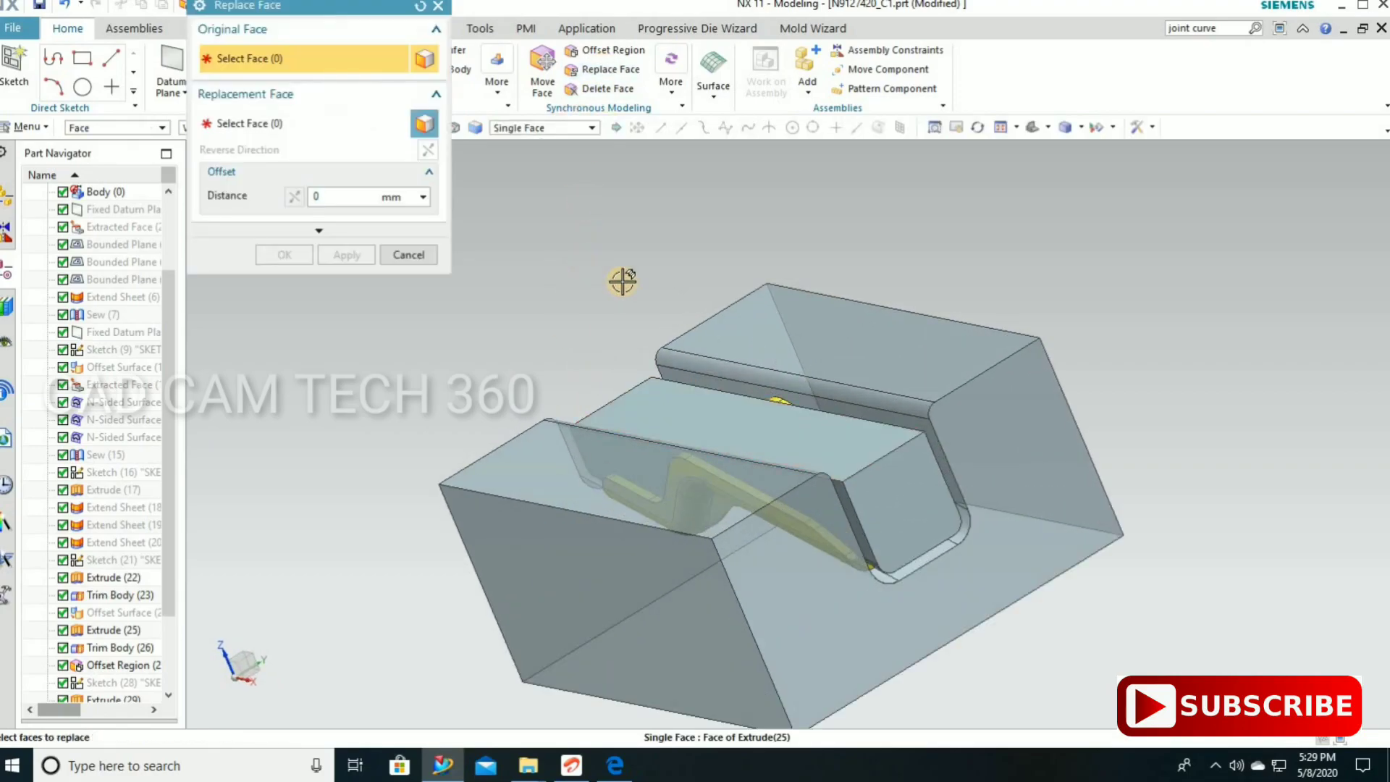
pyautogui.click(688, 409)
pyautogui.click(707, 311)
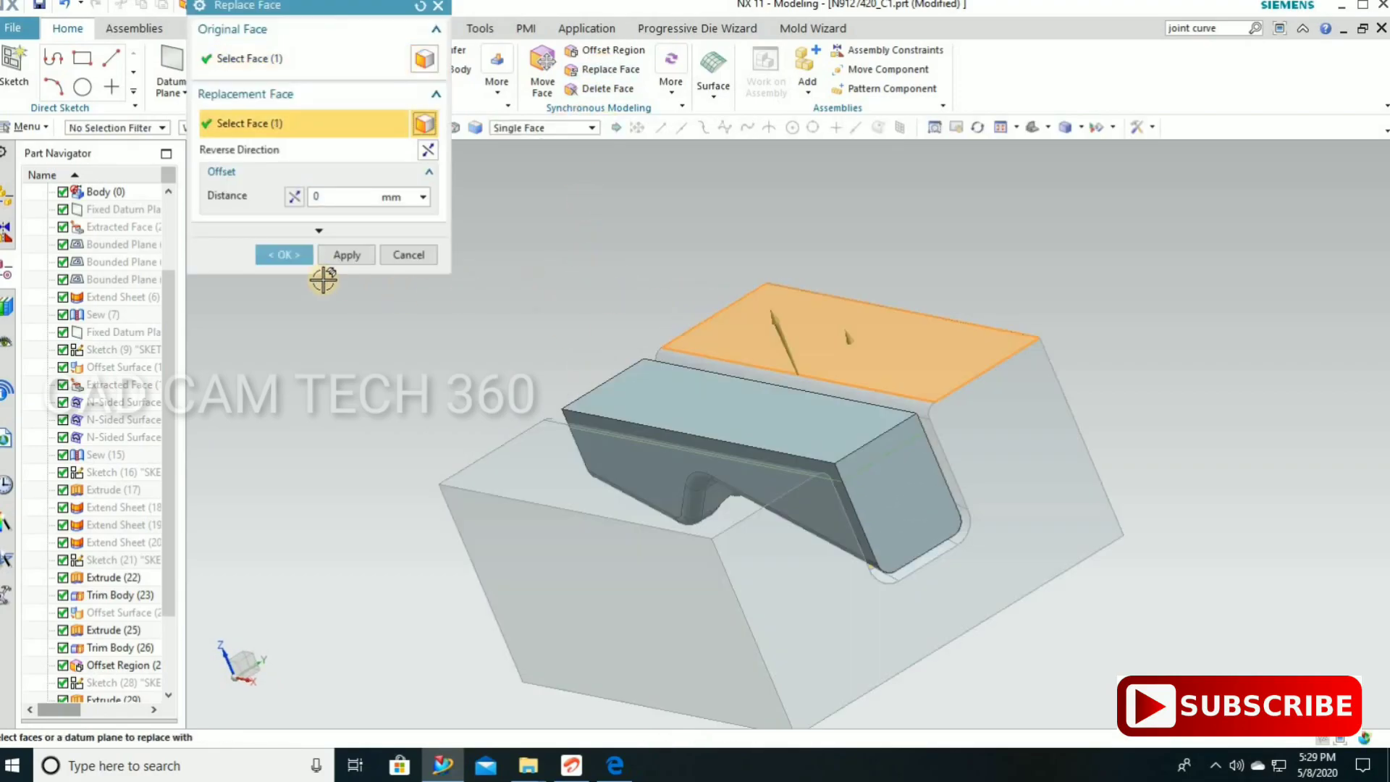
pyautogui.middleClick(532, 312)
pyautogui.moveTo(493, 329)
pyautogui.mouseDown(button='middle')
pyautogui.moveTo(599, 393)
pyautogui.moveTo(540, 370)
pyautogui.moveTo(565, 365)
pyautogui.mouseUp(button='middle')
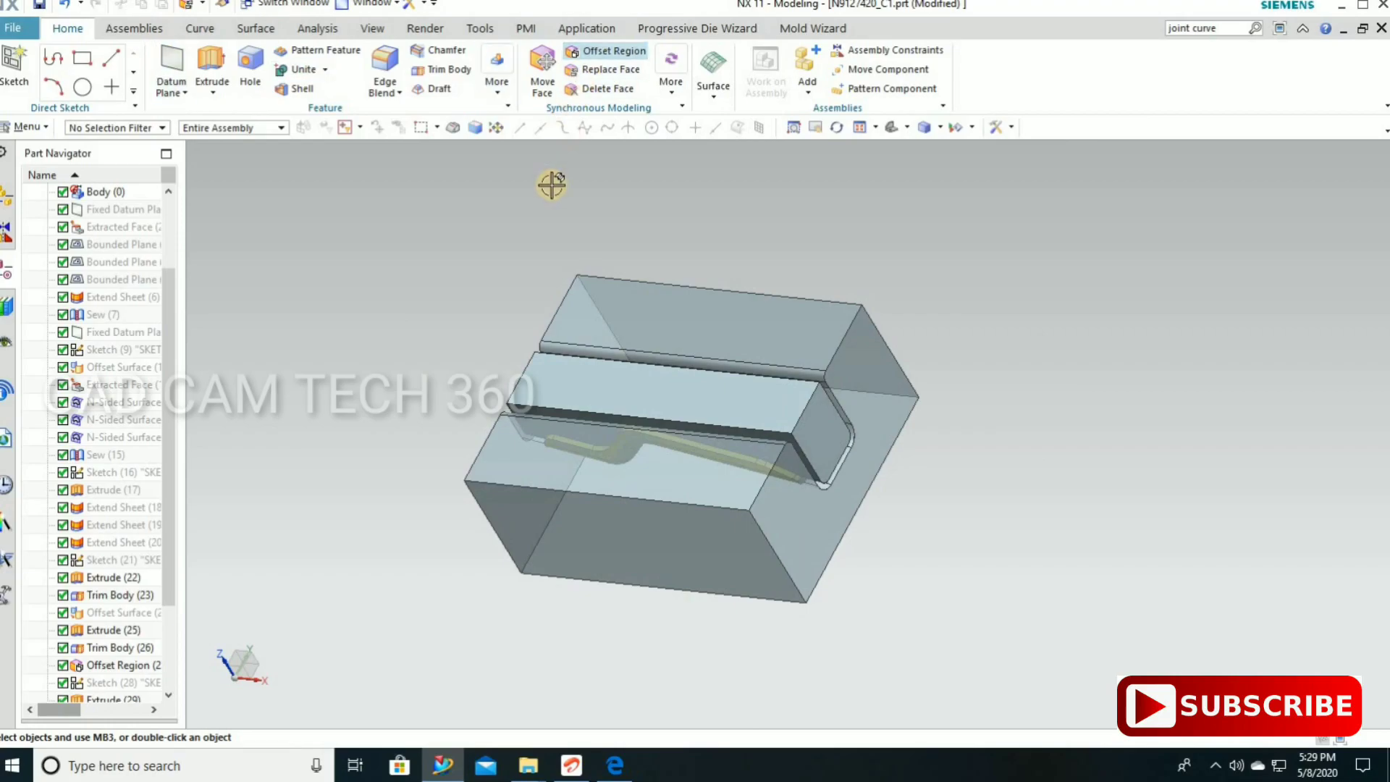
# Offset the slot face by 6 mm, then view the block from the top.
pyautogui.click(605, 50)
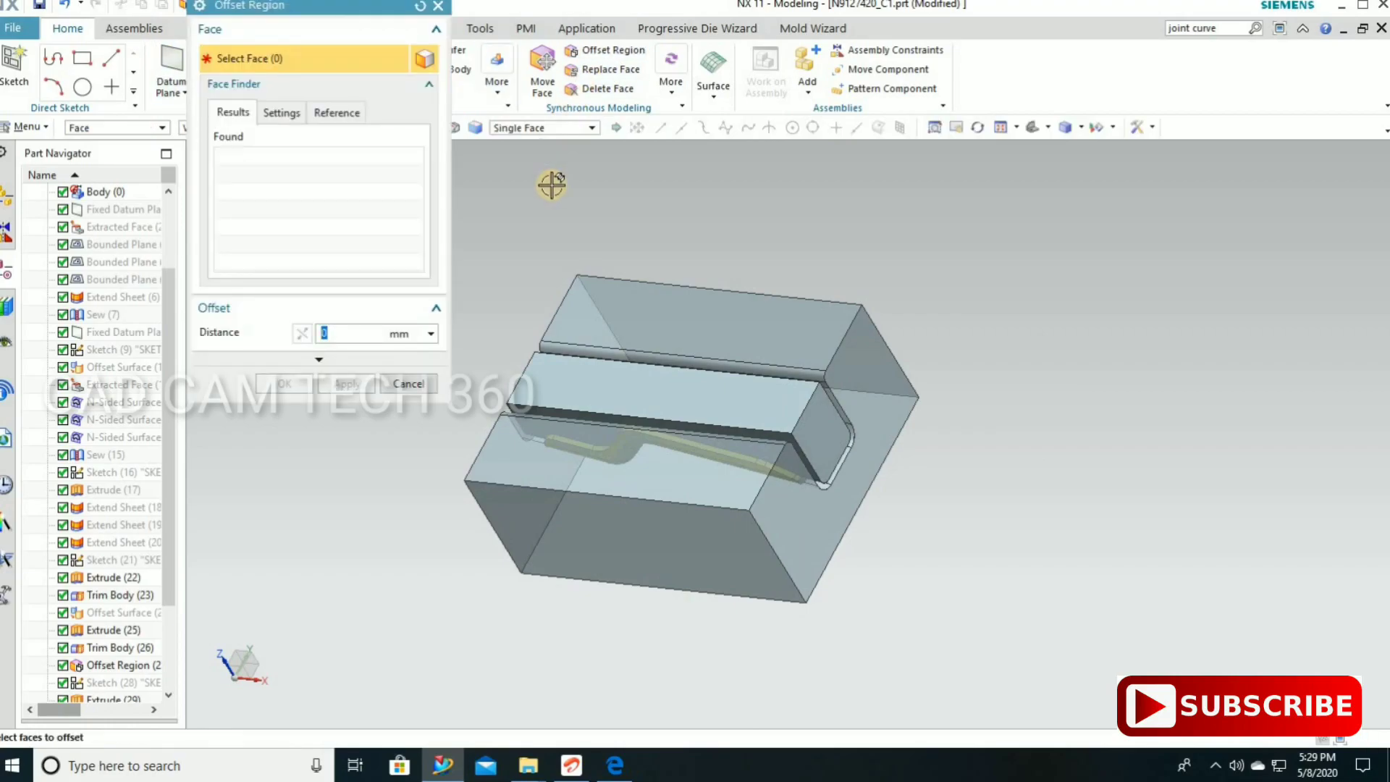
pyautogui.click(579, 390)
pyautogui.middleClick(559, 391)
pyautogui.moveTo(559, 391); pyautogui.dragTo(414, 395, button='middle')
pyautogui.press('F8')
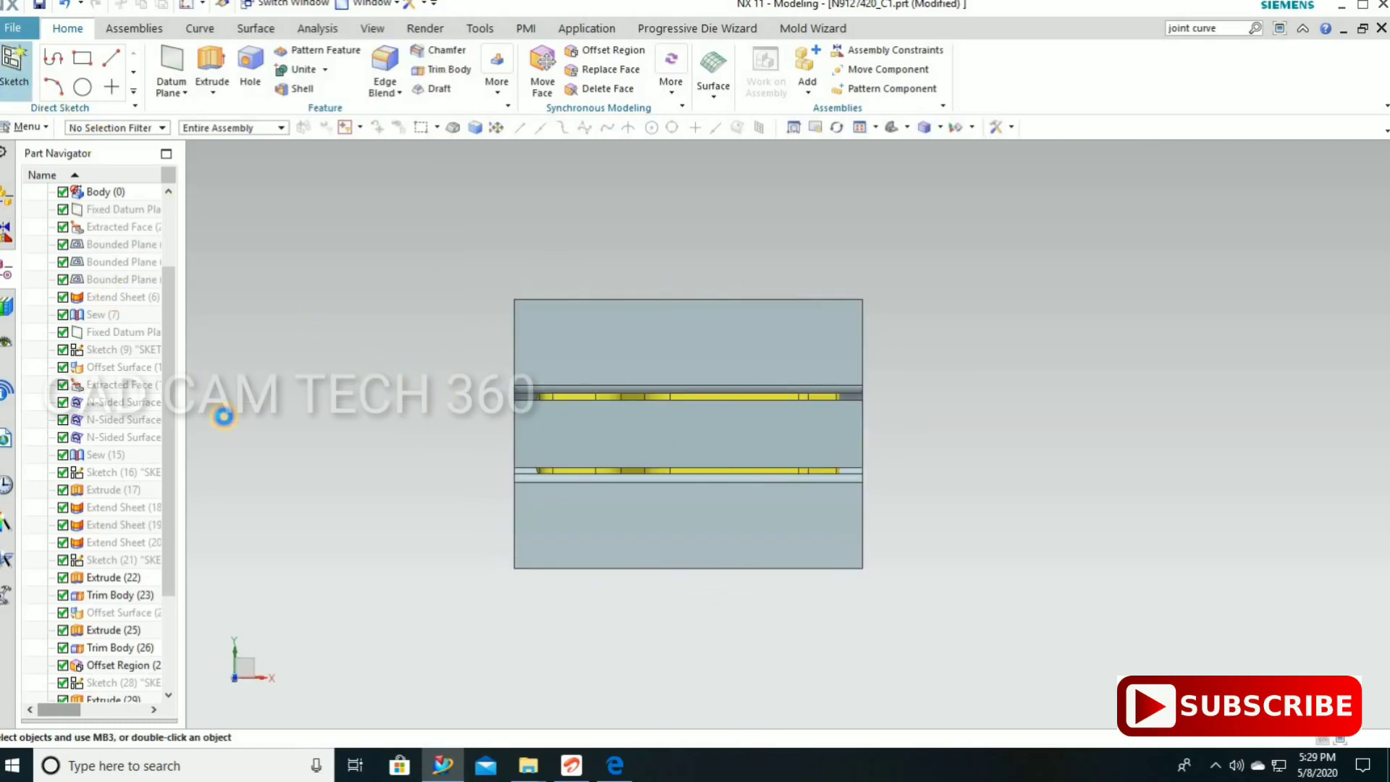
# Sketch a rectangle across the block's width on its middle face and begin extruding it.
pyautogui.click(546, 434)
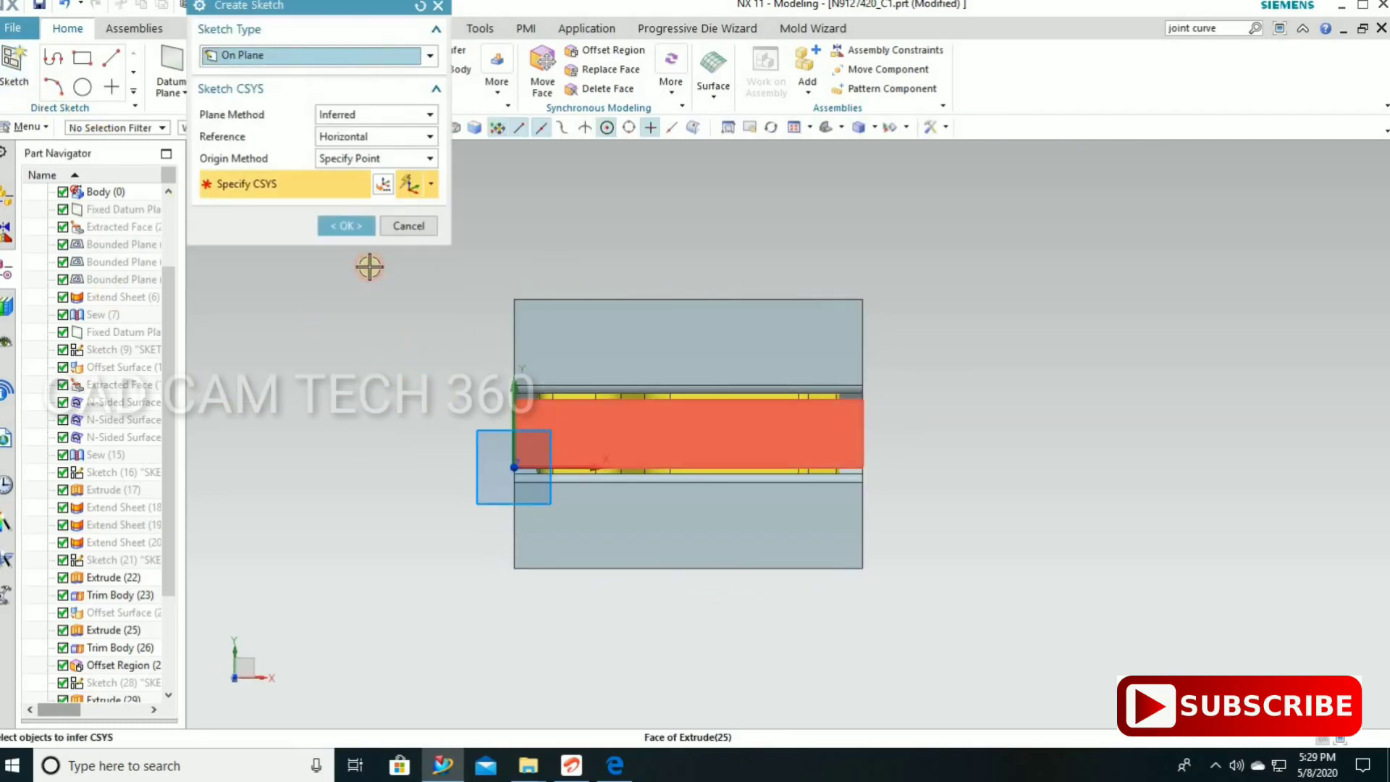
pyautogui.middleClick(229, 120)
pyautogui.click(121, 58)
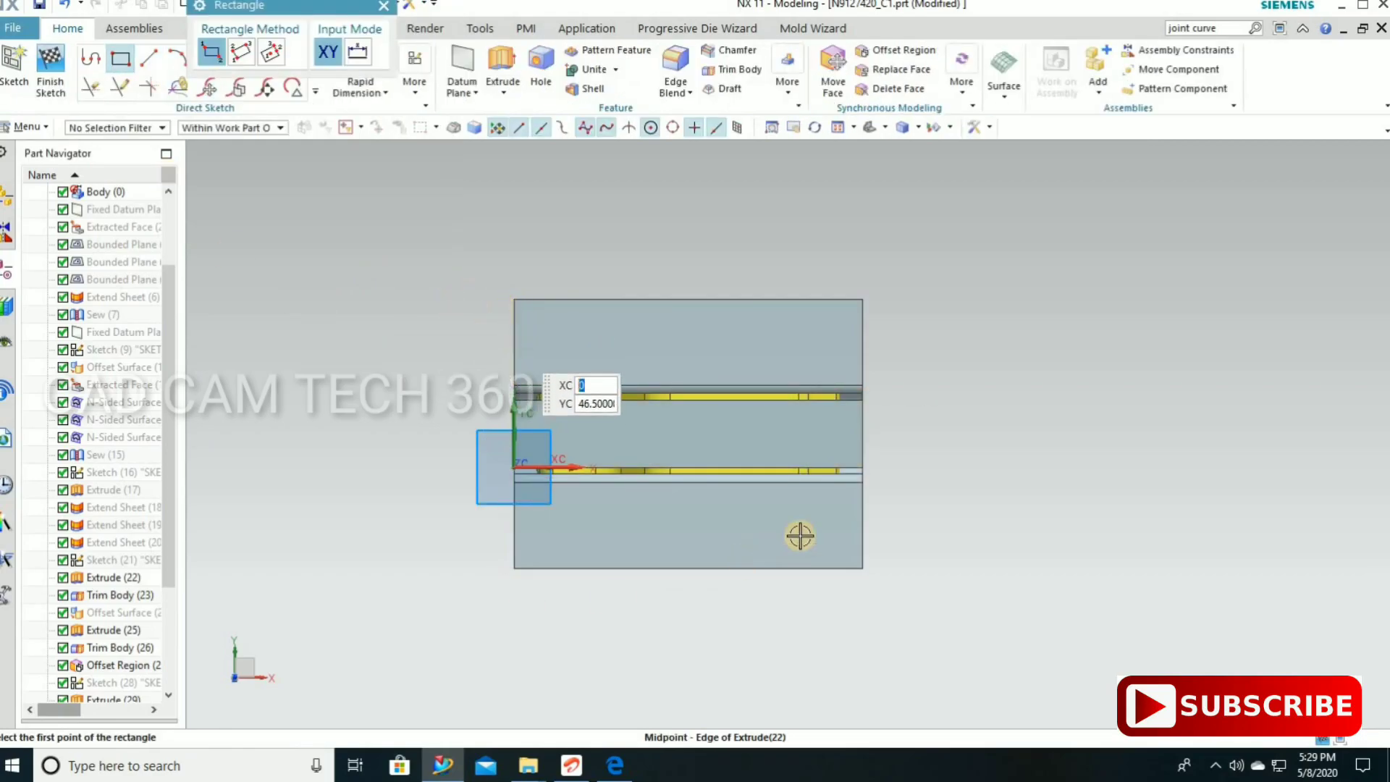
pyautogui.press('Return')
pyautogui.press('Return')
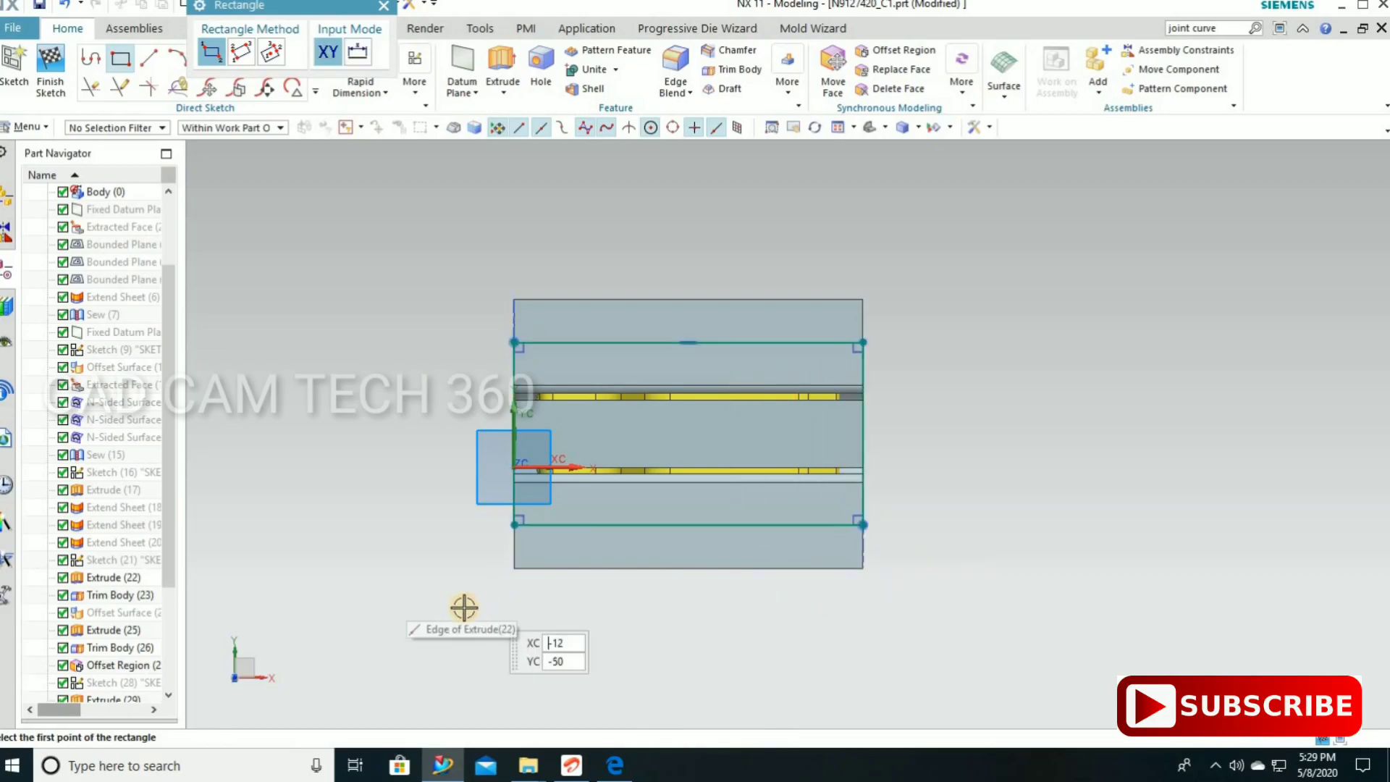
pyautogui.press('Escape')
pyautogui.hotkey('ctrl', 'q')
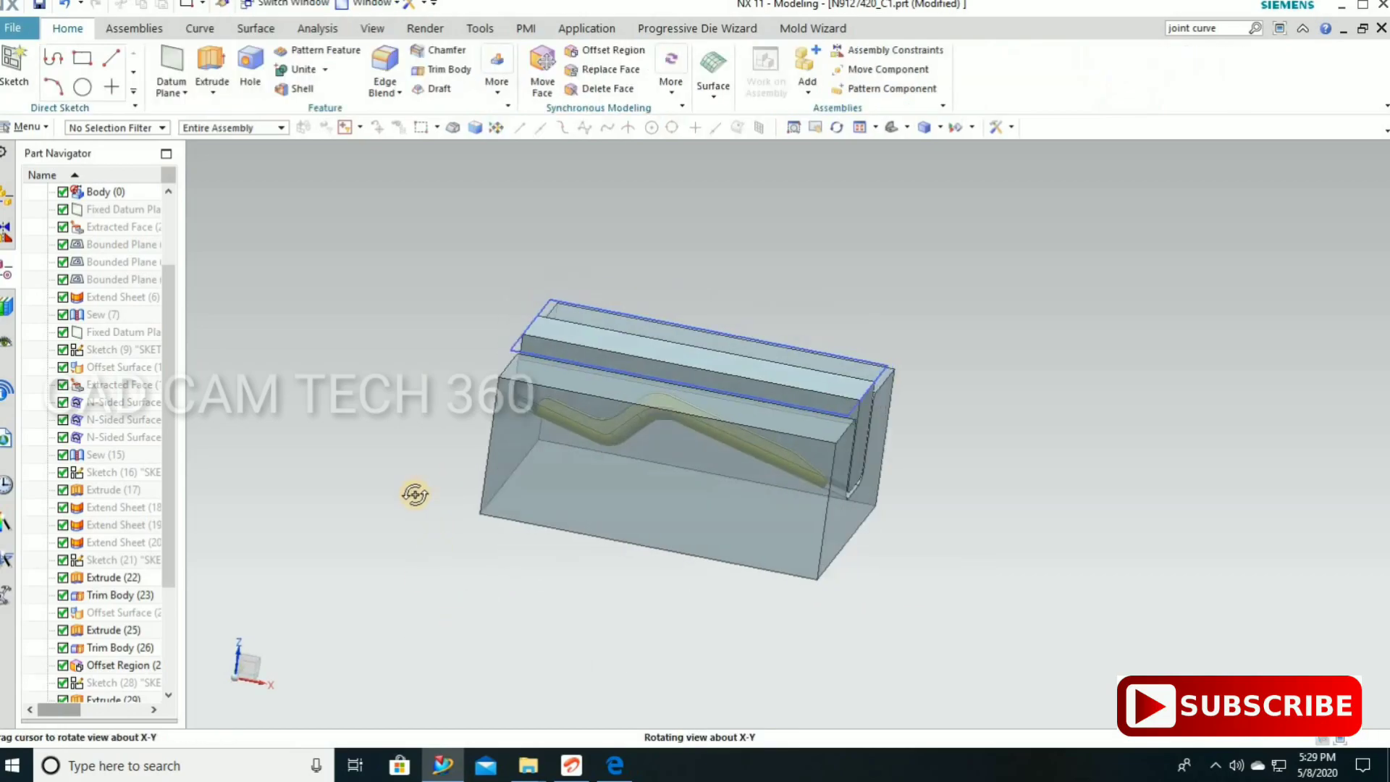
pyautogui.press('x')
pyautogui.write('25')
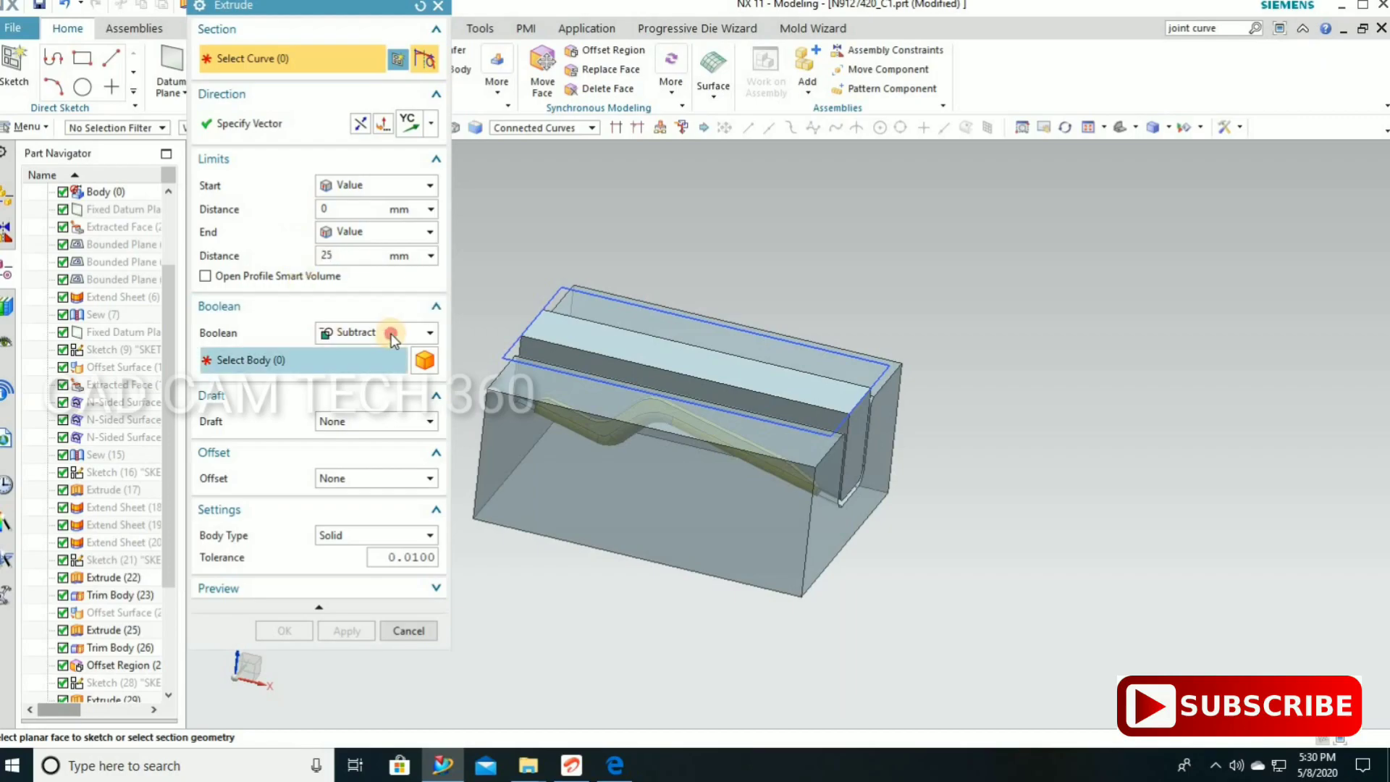
# Extrude the rectangle 25 mm along ZC as a separate body with Boolean None.
pyautogui.click(388, 332)
pyautogui.click(347, 351)
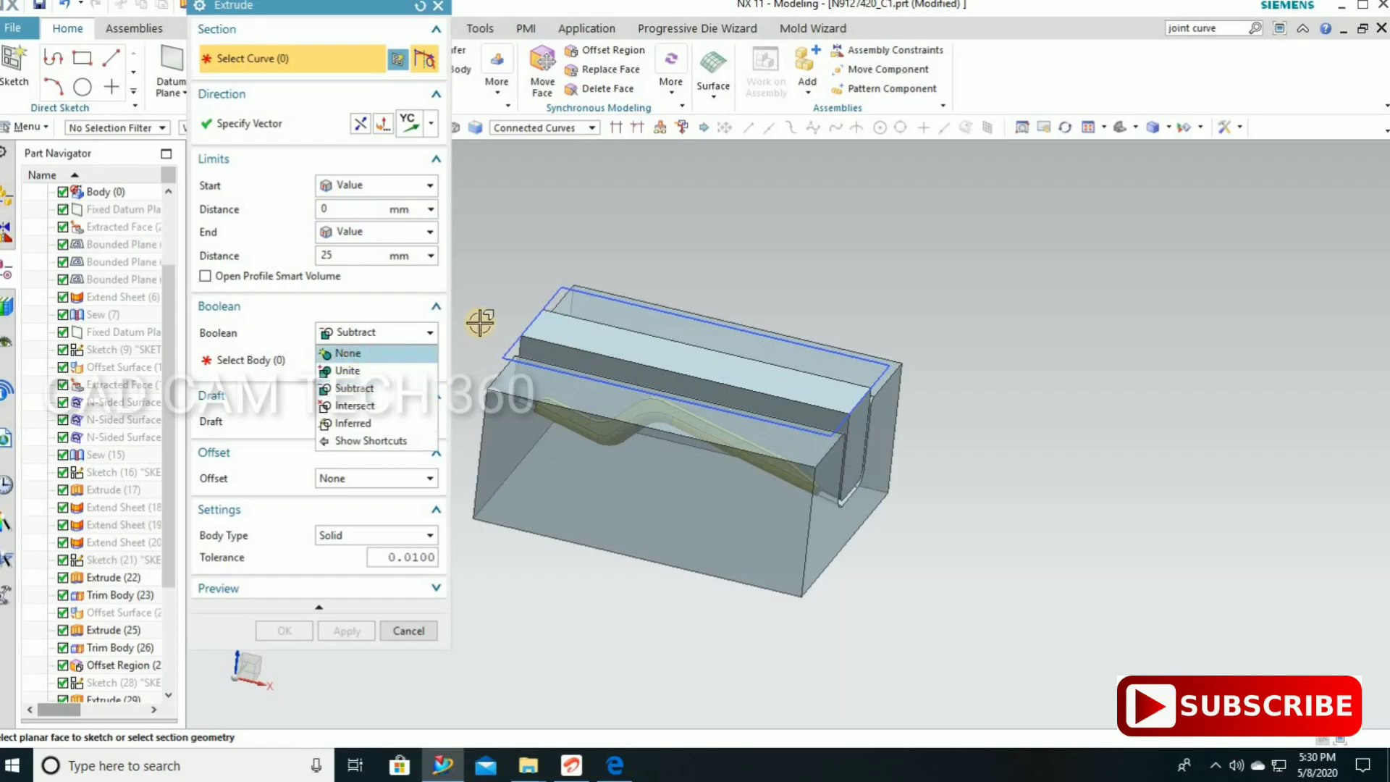
pyautogui.click(549, 298)
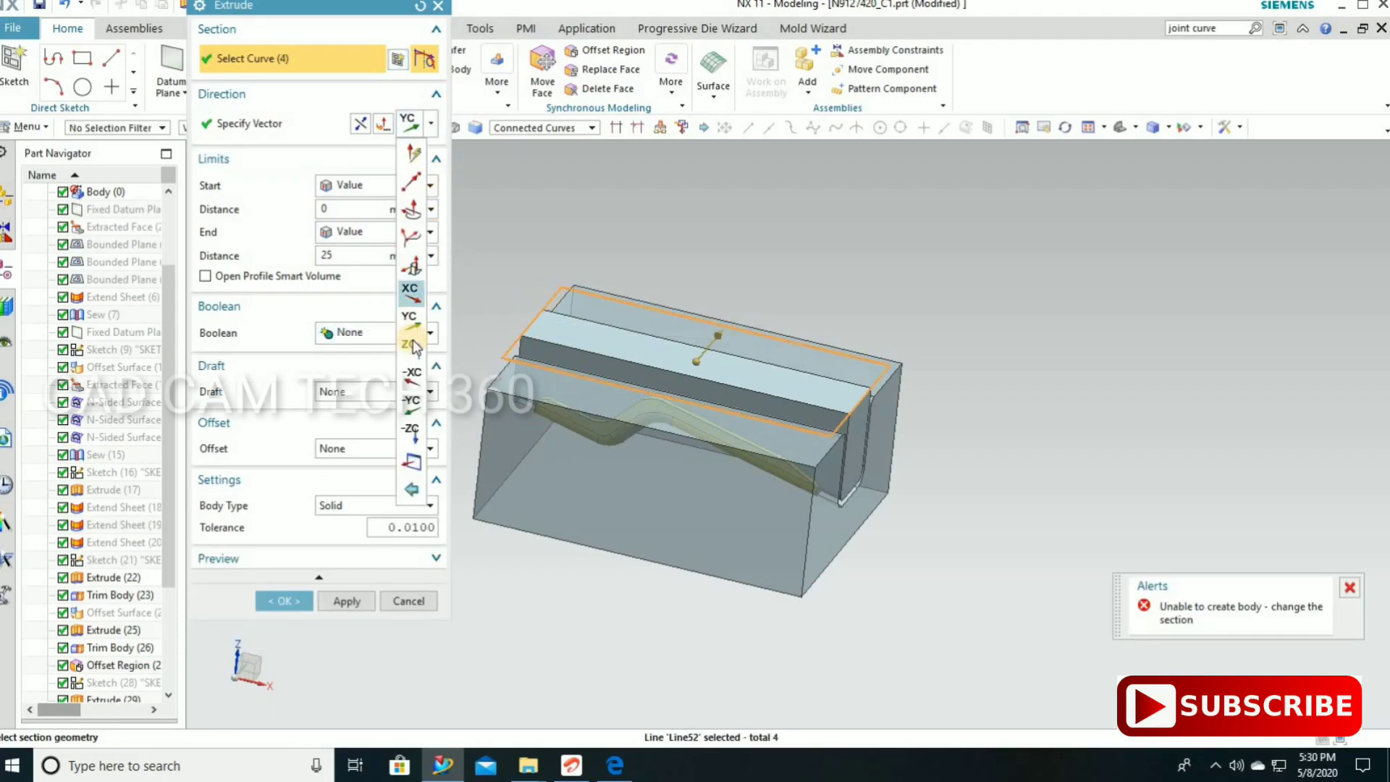
pyautogui.click(412, 352)
pyautogui.click(286, 600)
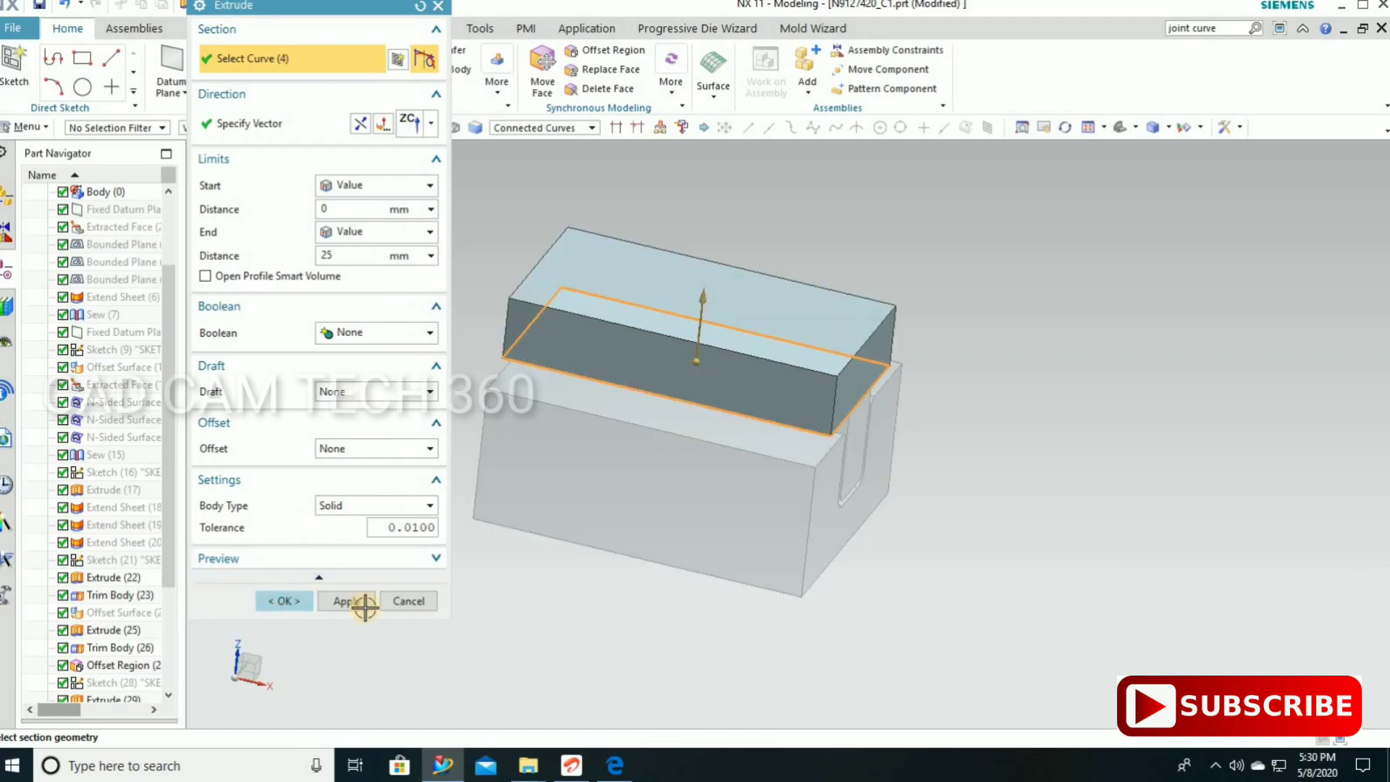
pyautogui.moveTo(487, 617); pyautogui.dragTo(769, 364, button='middle')
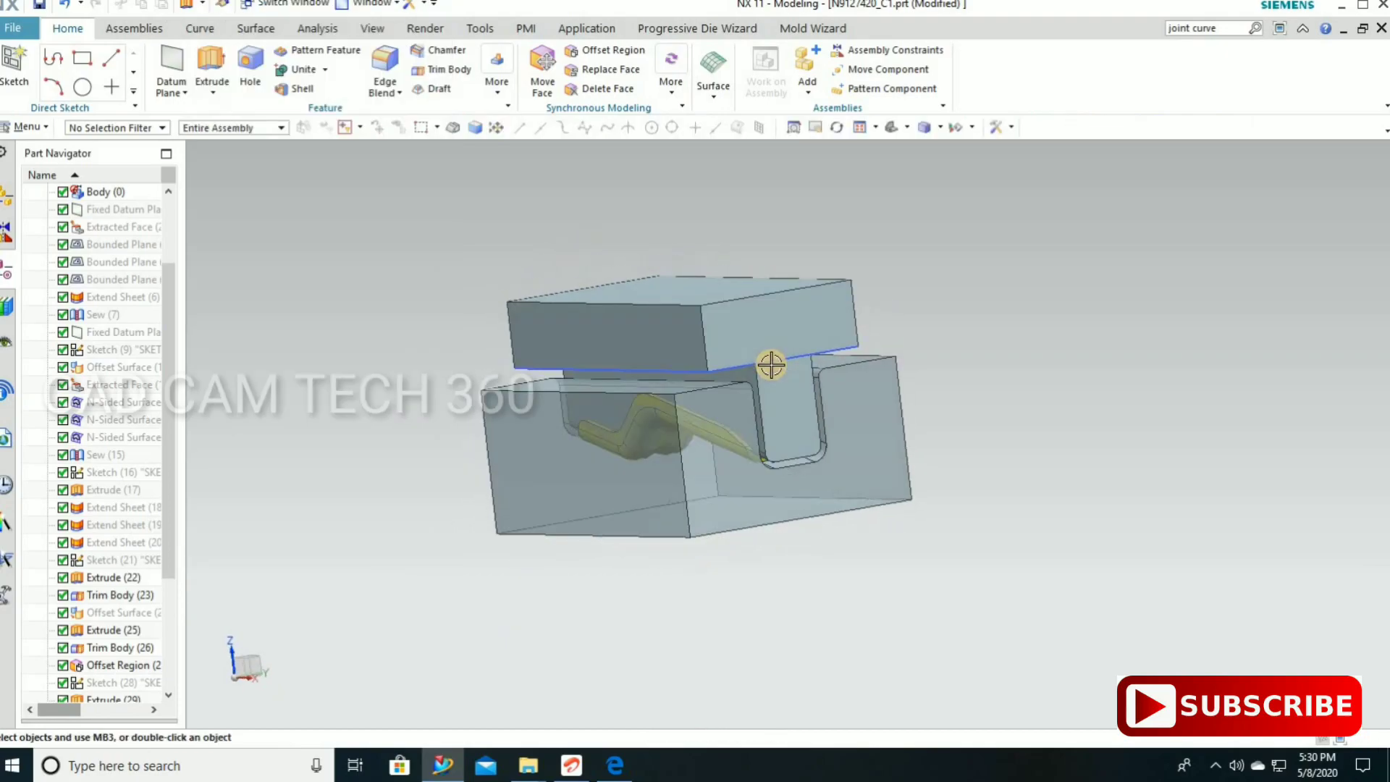
pyautogui.scroll(3, 766, 358)
pyautogui.click(659, 531)
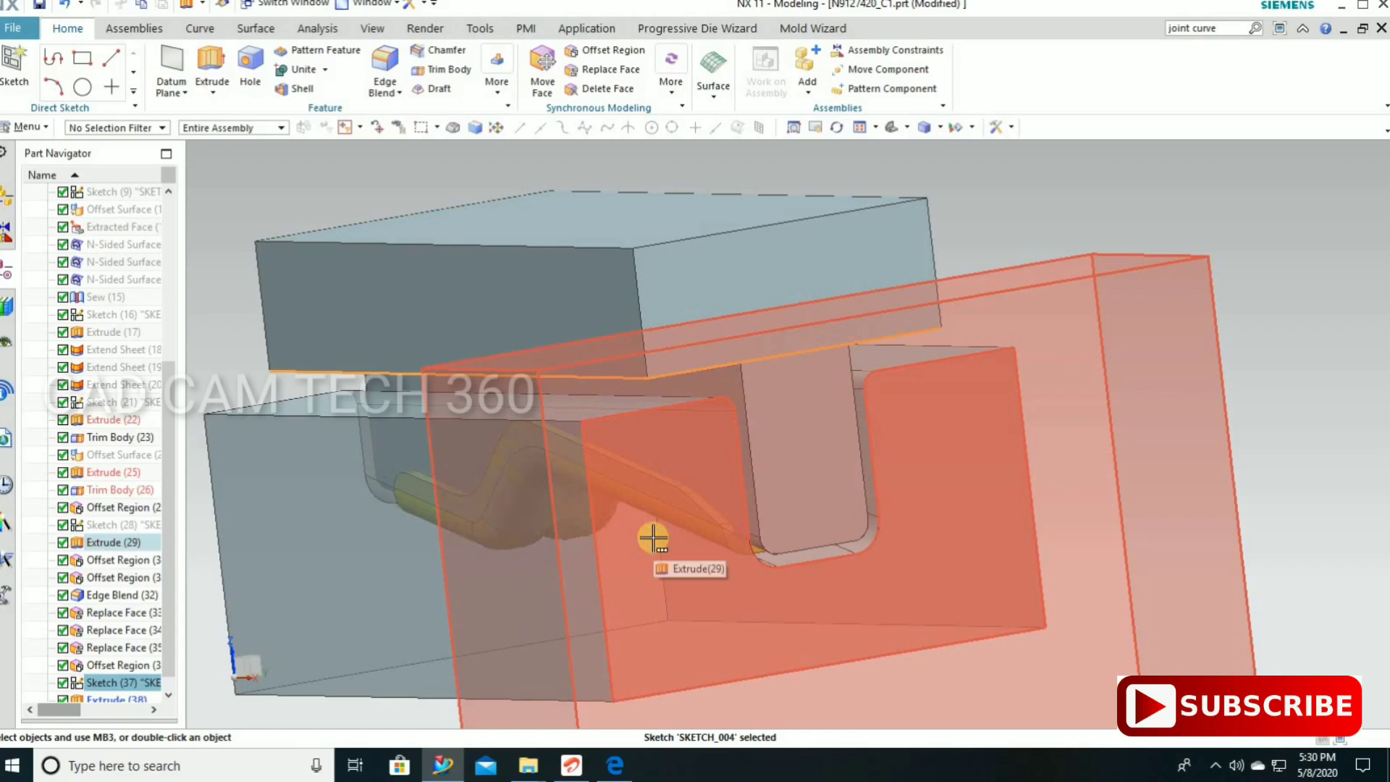
pyautogui.scroll(-3, 724, 405)
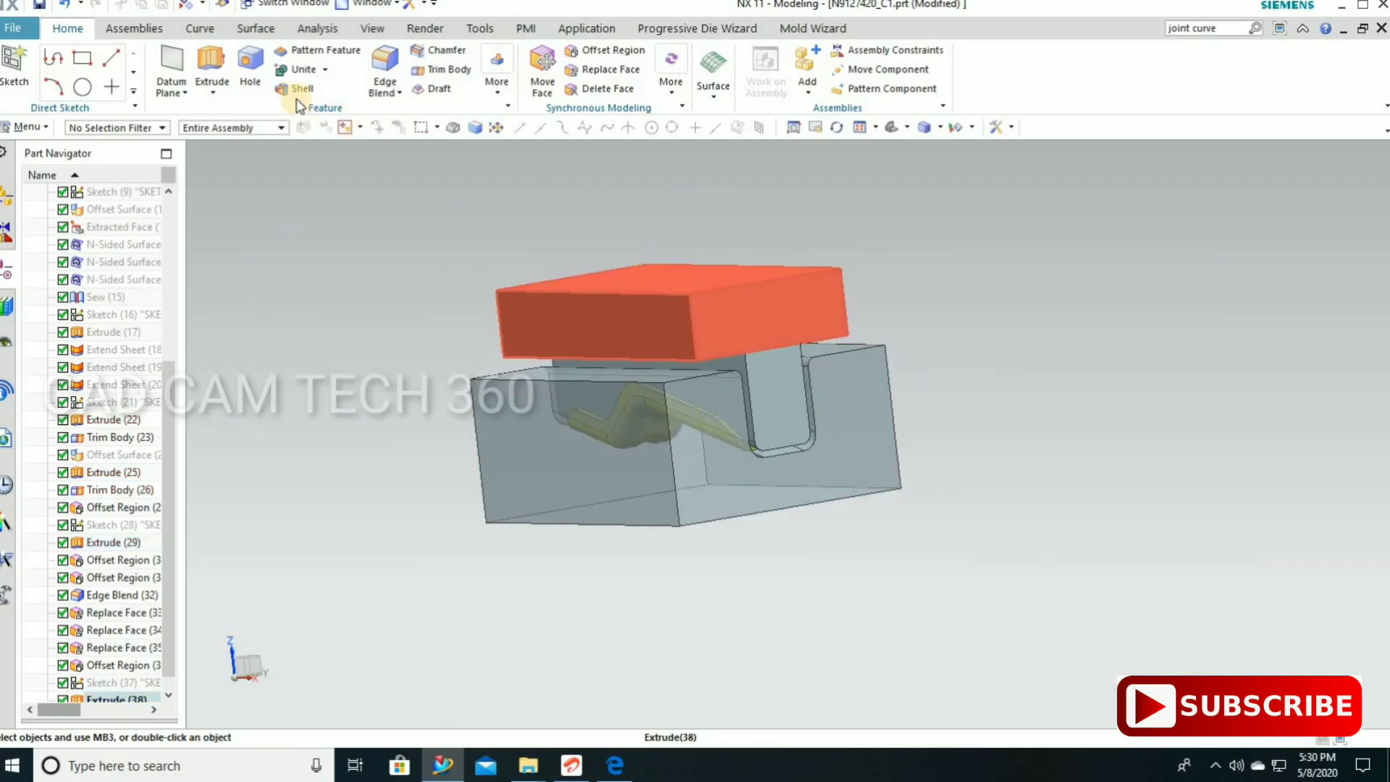
# Unite the tongue body with the top punch block.
pyautogui.click(303, 69)
pyautogui.click(620, 311)
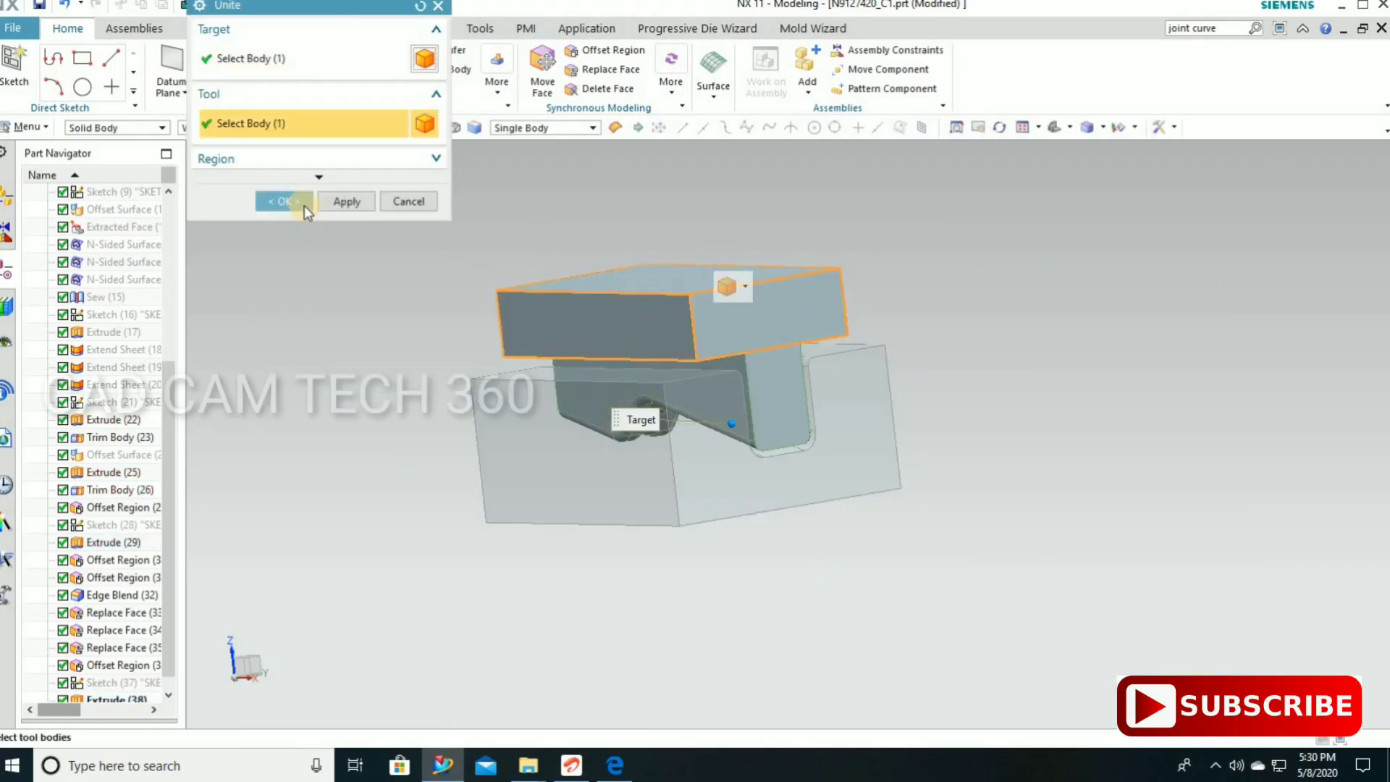
pyautogui.click(280, 197)
pyautogui.moveTo(412, 498); pyautogui.dragTo(562, 522, button='middle')
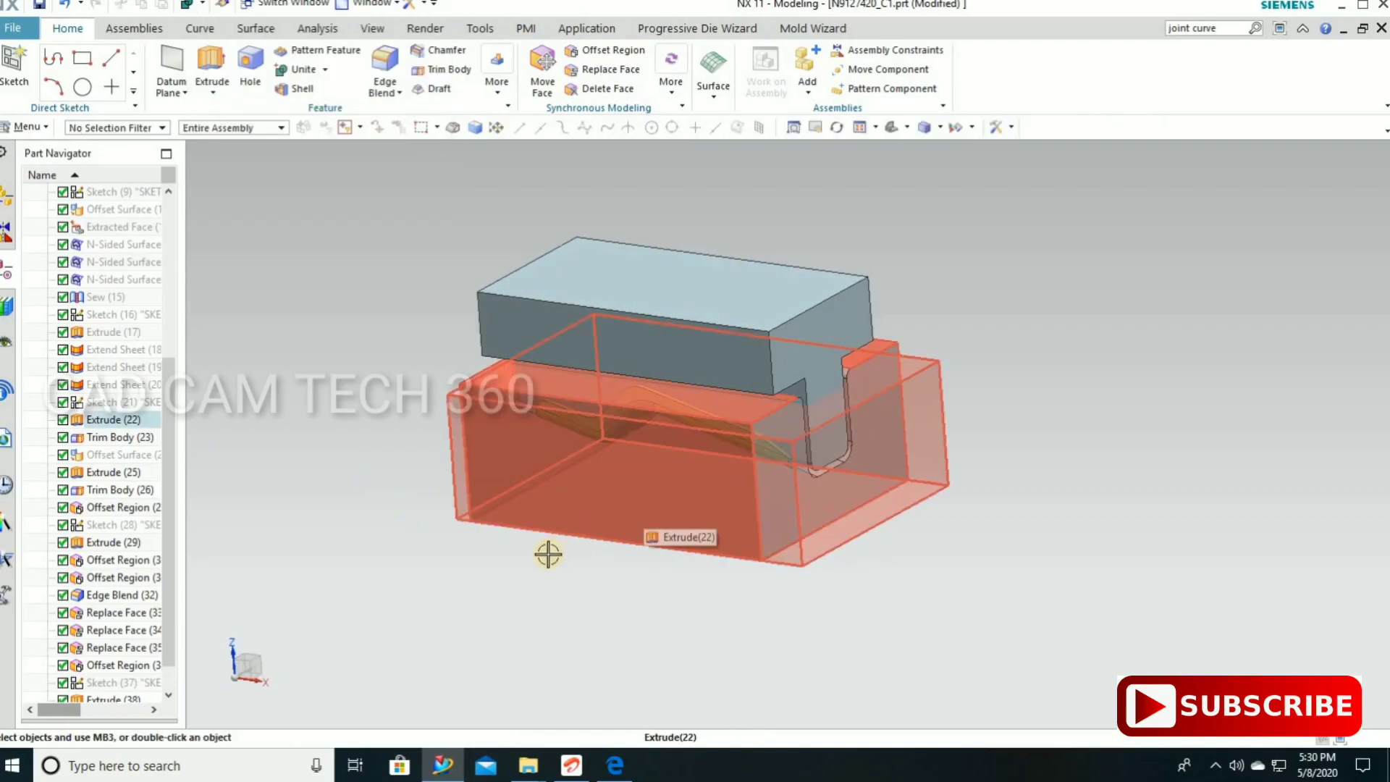
# Make the die block opaque with translucency 0 and colour it brown.
pyautogui.hotkey('ctrl', 'j')
pyautogui.click(346, 446)
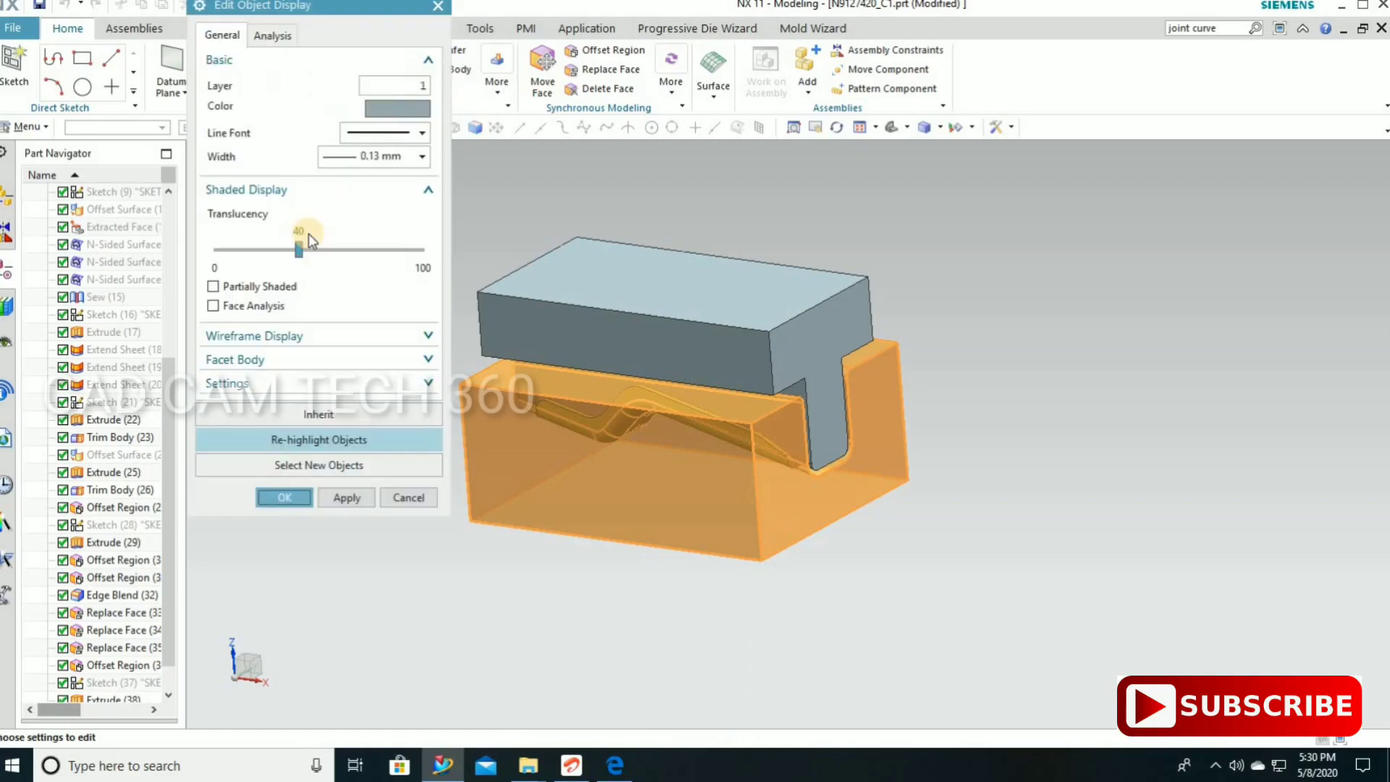
pyautogui.moveTo(308, 233); pyautogui.dragTo(201, 236)
pyautogui.middleClick(395, 107)
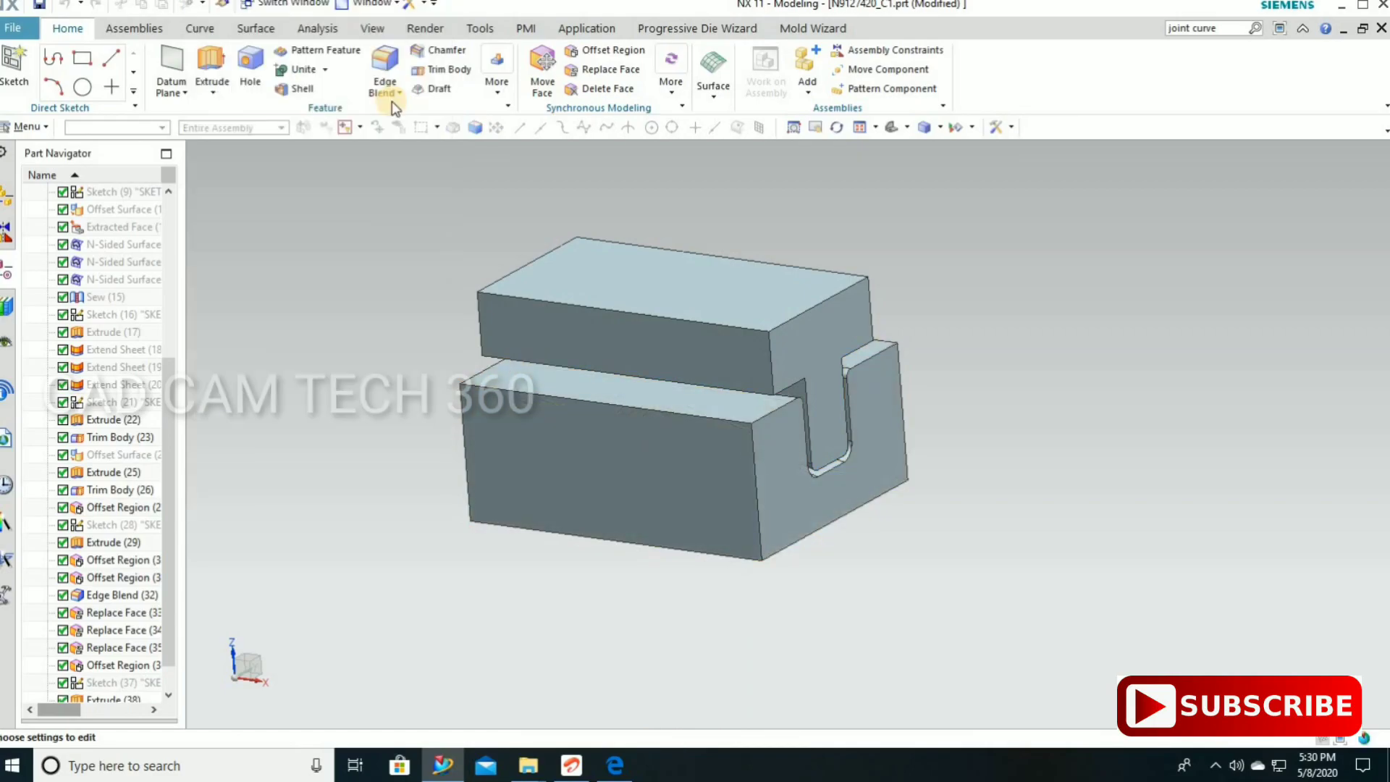
pyautogui.write('125')
pyautogui.click(346, 258)
pyautogui.click(338, 501)
# Colour the upper punch block tan through Edit Object Display.
pyautogui.middleClick(469, 330)
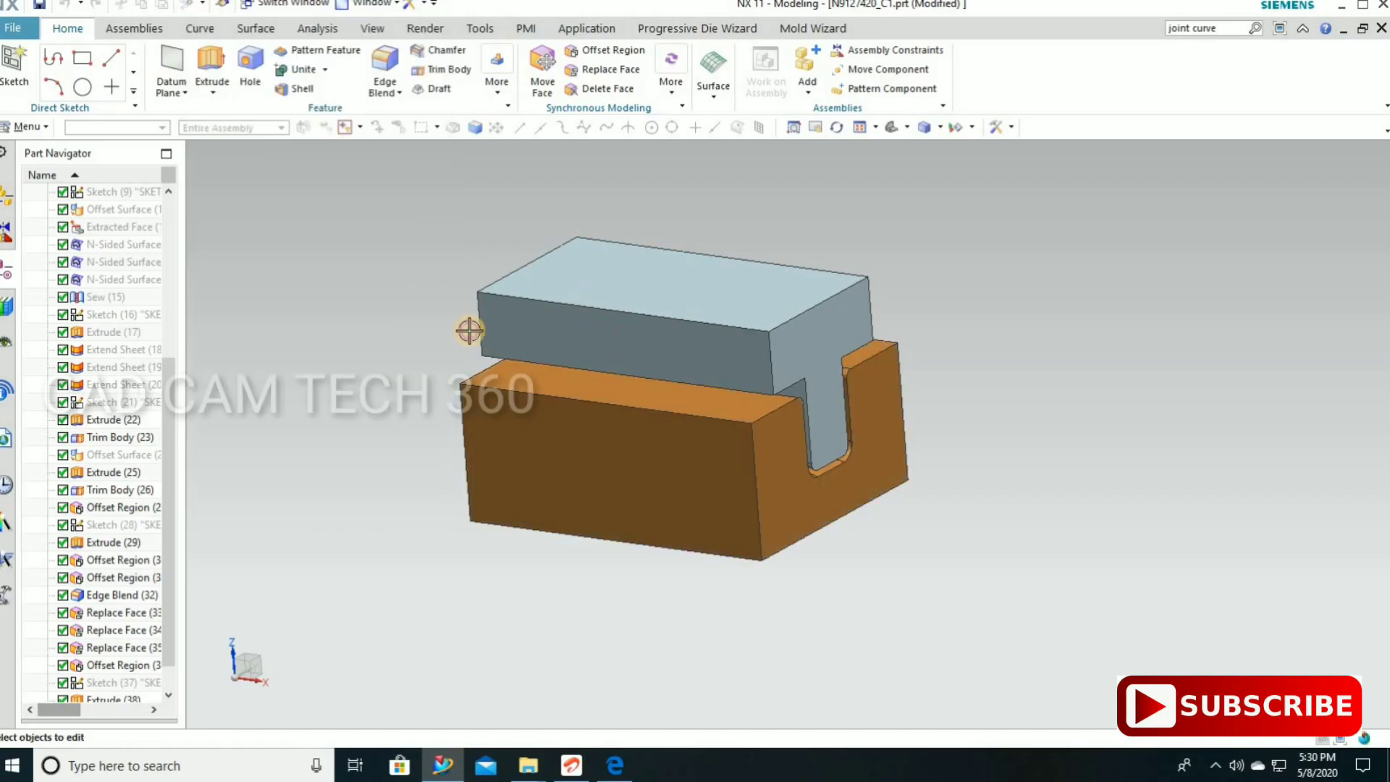
pyautogui.hotkey('ctrl', 'j')
pyautogui.click(469, 330)
pyautogui.click(346, 451)
pyautogui.click(381, 124)
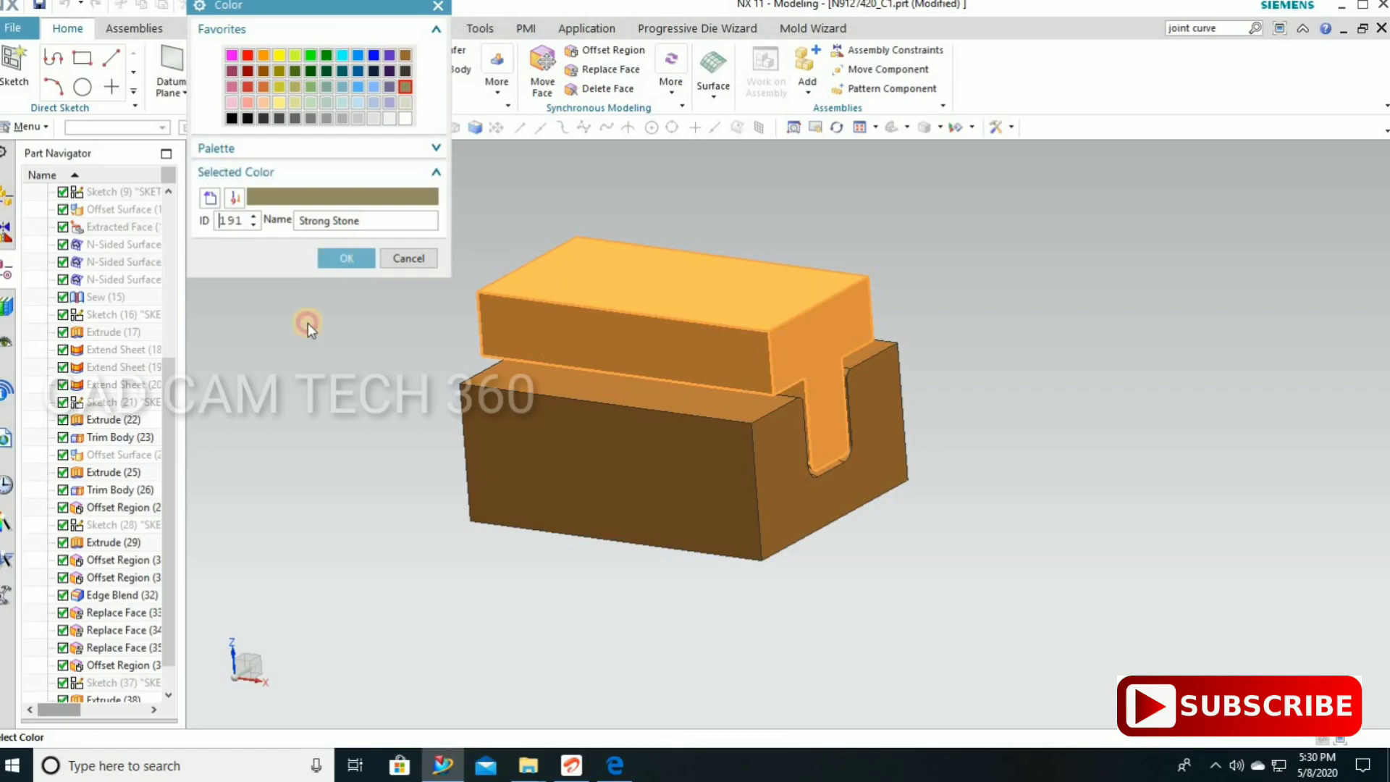
pyautogui.click(346, 257)
pyautogui.click(351, 497)
pyautogui.middleClick(419, 512)
pyautogui.moveTo(419, 512)
pyautogui.mouseDown(button='middle')
pyautogui.moveTo(372, 471)
pyautogui.moveTo(379, 487)
pyautogui.mouseUp(button='middle')
# Hide the tan punch to reveal the yellow bracket in the die cavity.
pyautogui.scroll(3, 639, 363)
pyautogui.scroll(3, 611, 394)
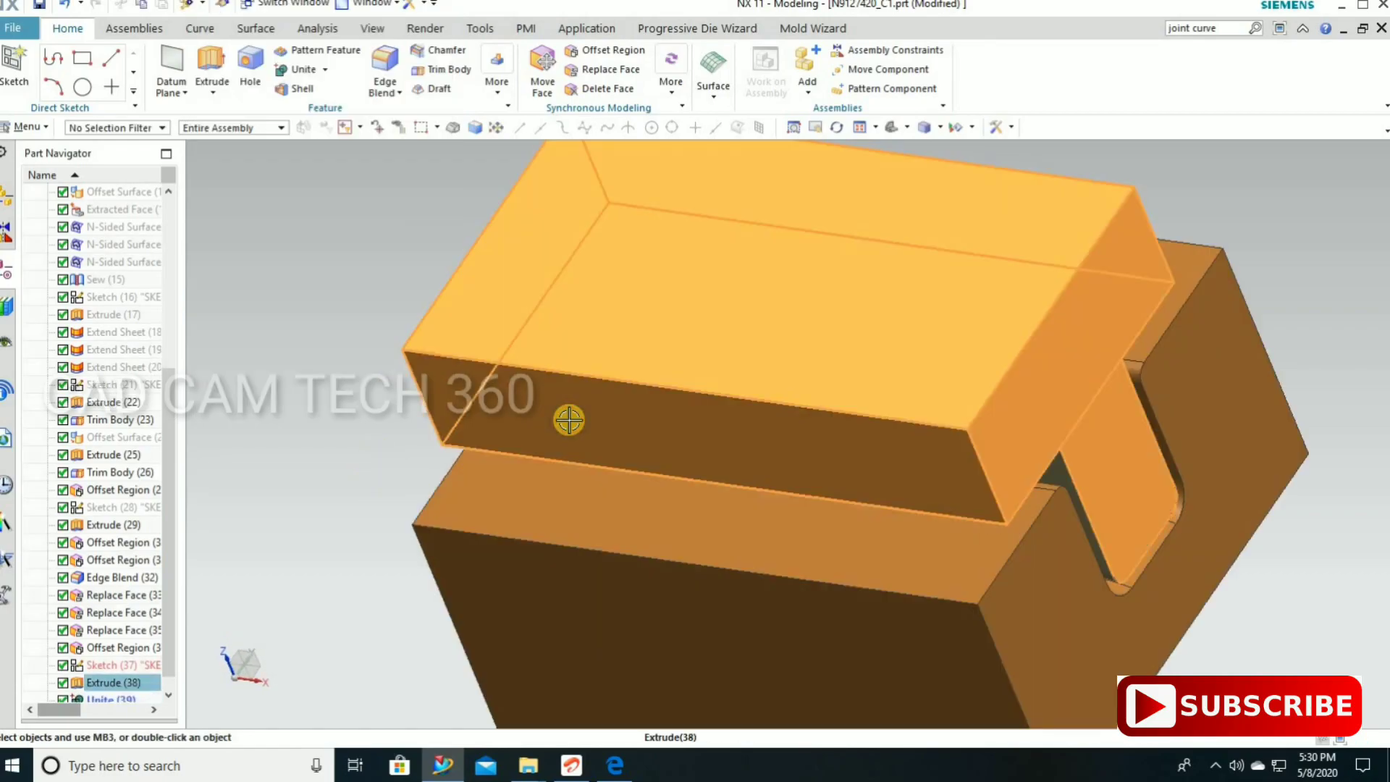
pyautogui.click(569, 420)
pyautogui.hotkey('ctrl', 'b')
pyautogui.moveTo(419, 409)
pyautogui.mouseDown(button='middle')
pyautogui.moveTo(466, 481)
pyautogui.moveTo(436, 419)
pyautogui.mouseUp(button='middle')
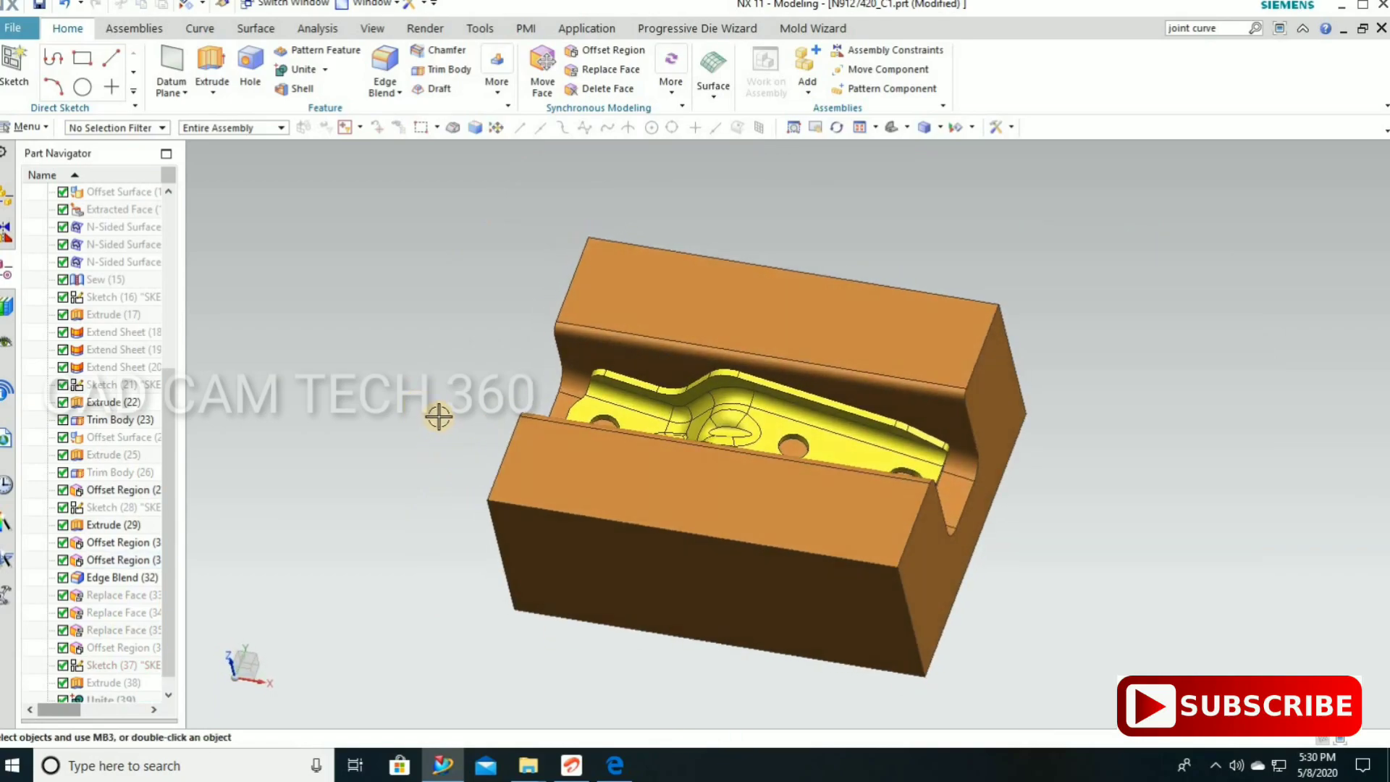
# Show the tan punch again, hide the die block, and orbit to inspect both blocks.
pyautogui.hotkey('ctrl', 'shift', 'u')
pyautogui.click(571, 546)
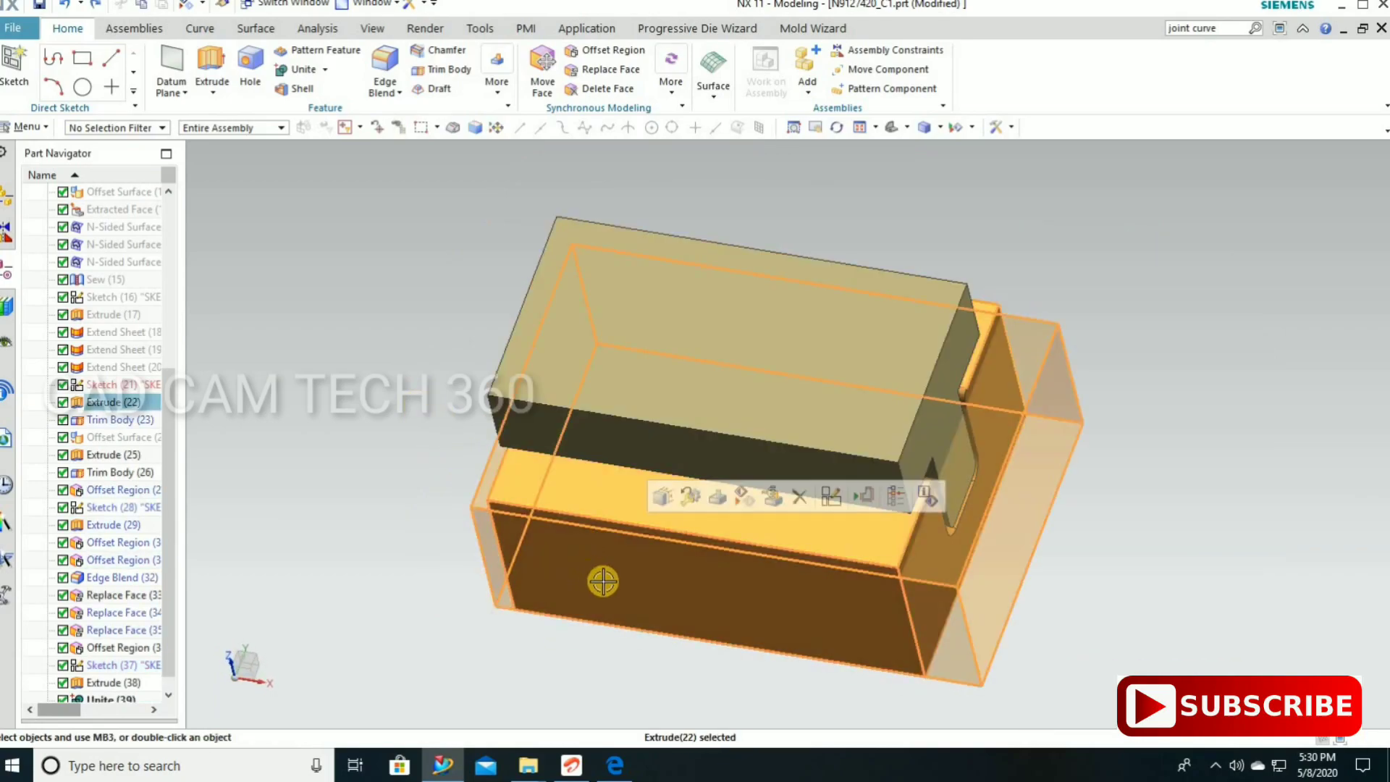
pyautogui.hotkey('ctrl', 'b')
pyautogui.moveTo(571, 546)
pyautogui.mouseDown(button='middle')
pyautogui.moveTo(682, 374)
pyautogui.moveTo(659, 434)
pyautogui.moveTo(643, 402)
pyautogui.moveTo(881, 294)
pyautogui.moveTo(857, 363)
pyautogui.mouseUp(button='middle')
pyautogui.scroll(3, 608, 372)
pyautogui.scroll(-3, 608, 372)
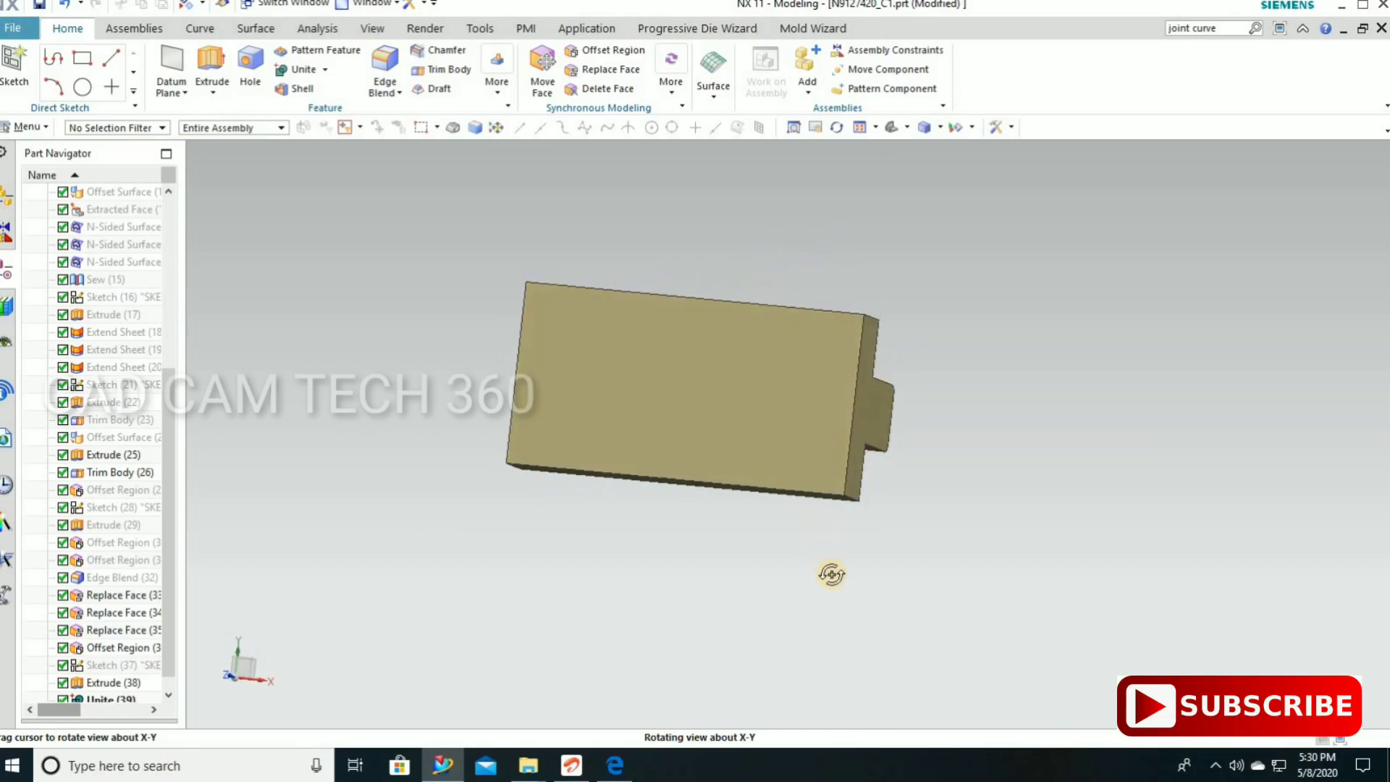
pyautogui.moveTo(831, 574)
pyautogui.mouseDown(button='middle')
pyautogui.moveTo(788, 661)
pyautogui.moveTo(698, 606)
pyautogui.mouseUp(button='middle')
pyautogui.moveTo(714, 471)
pyautogui.mouseDown(button='middle')
pyautogui.moveTo(676, 379)
pyautogui.moveTo(606, 398)
pyautogui.moveTo(630, 412)
pyautogui.moveTo(732, 329)
pyautogui.moveTo(654, 416)
pyautogui.moveTo(695, 450)
pyautogui.moveTo(679, 437)
pyautogui.mouseUp(button='middle')
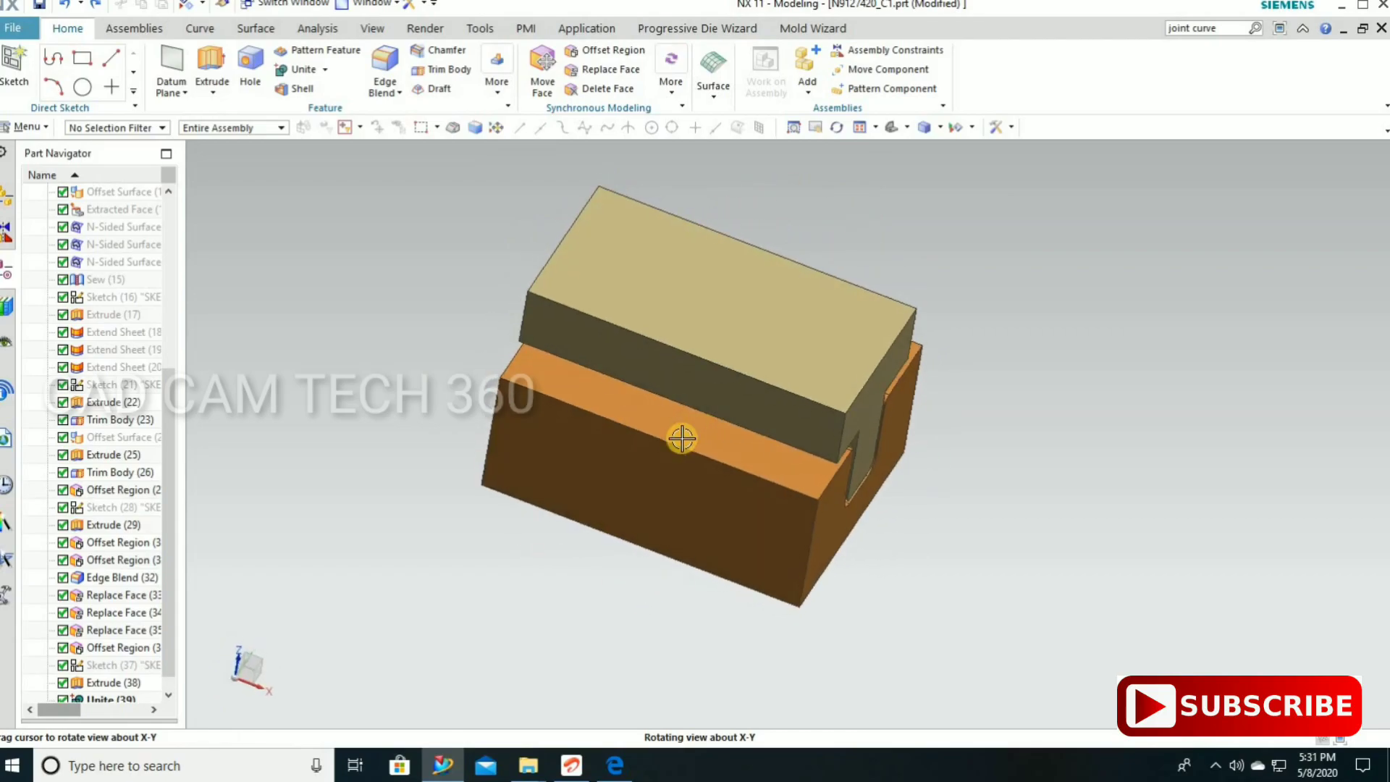